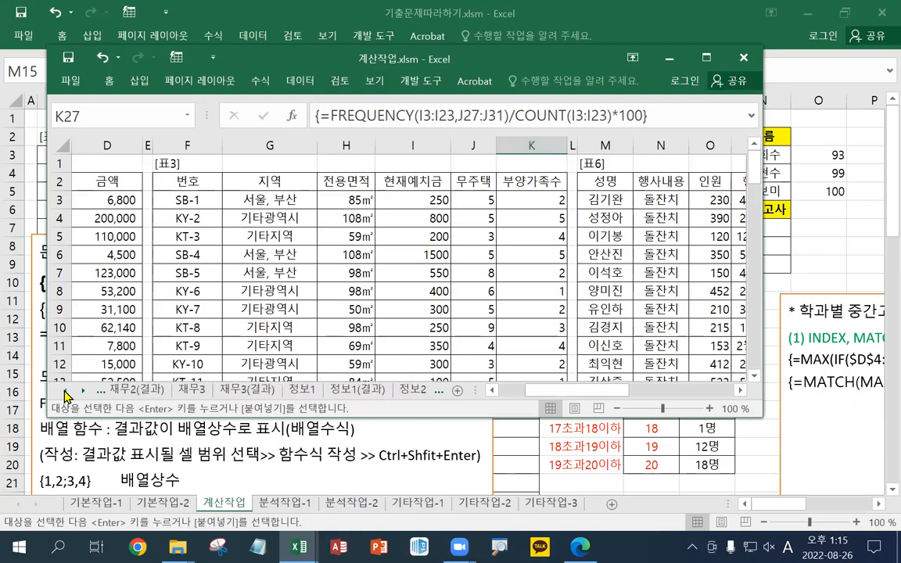
# Step: Open the 찾기참조3 sheet of the 계산작업.xlsm workbook and maximize its window
pyautogui.click(65, 392)
pyautogui.click(66, 391)
pyautogui.click(66, 391)
pyautogui.click(65, 391)
pyautogui.click(66, 391)
pyautogui.click(66, 391)
pyautogui.click(66, 391)
pyautogui.click(66, 391)
pyautogui.click(65, 391)
pyautogui.click(65, 392)
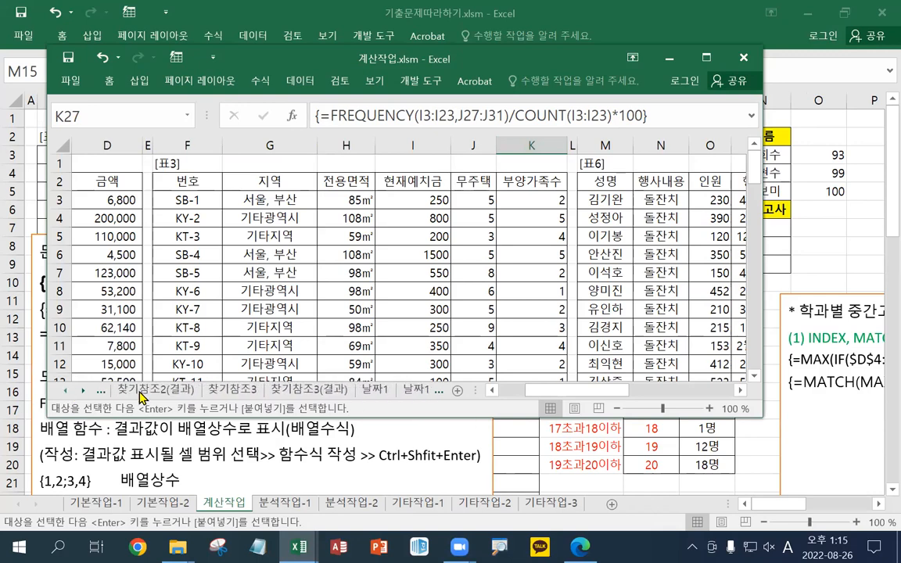
pyautogui.click(231, 389)
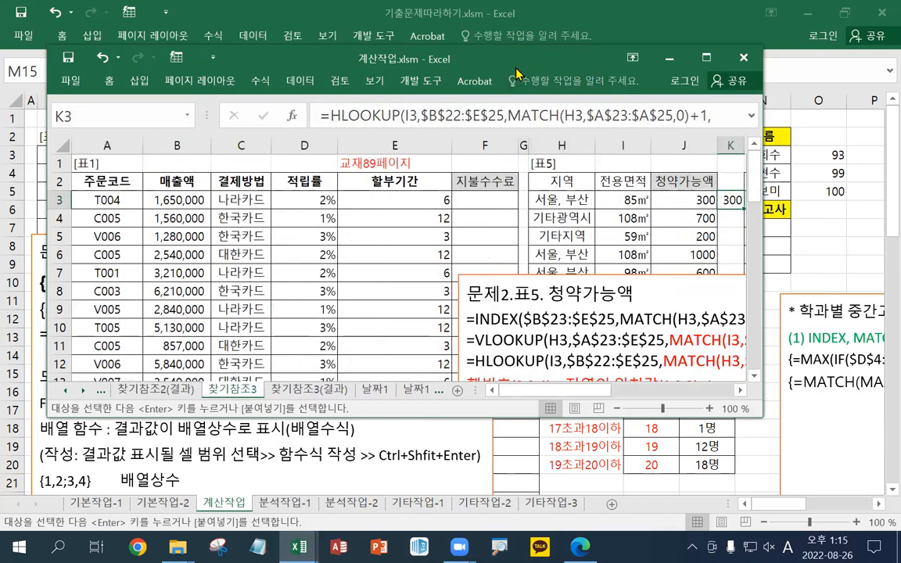
pyautogui.doubleClick(469, 61)
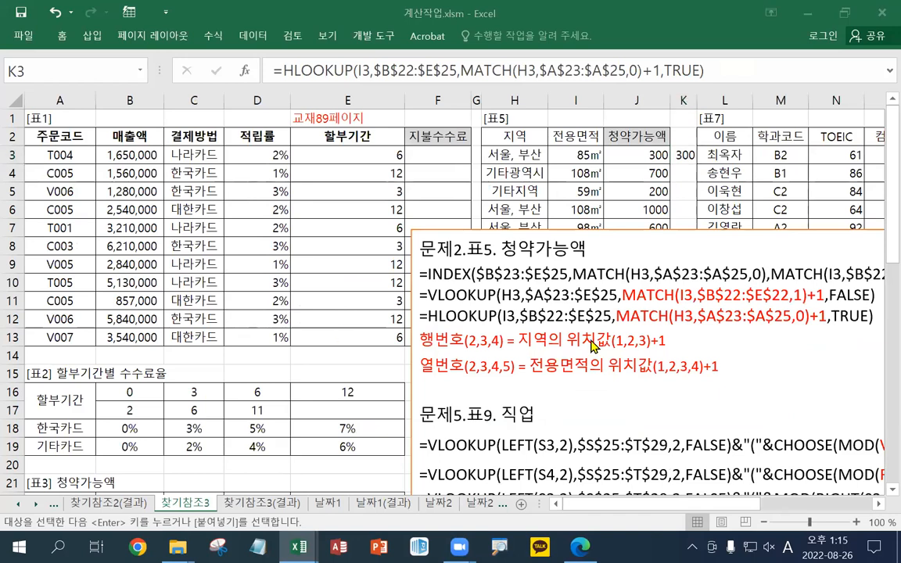
# Step: Move the formula notes text box sideways so that it no longer covers the 청약가능액 table [표5]
pyautogui.moveTo(677, 507); pyautogui.dragTo(799, 509)
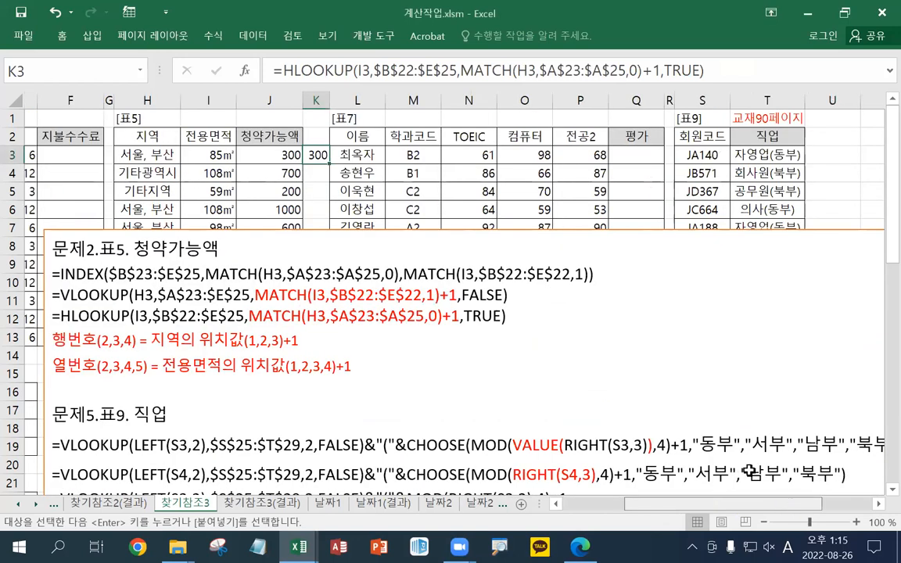
pyautogui.click(415, 227)
pyautogui.moveTo(415, 227); pyautogui.dragTo(636, 232)
pyautogui.moveTo(352, 235); pyautogui.dragTo(457, 233)
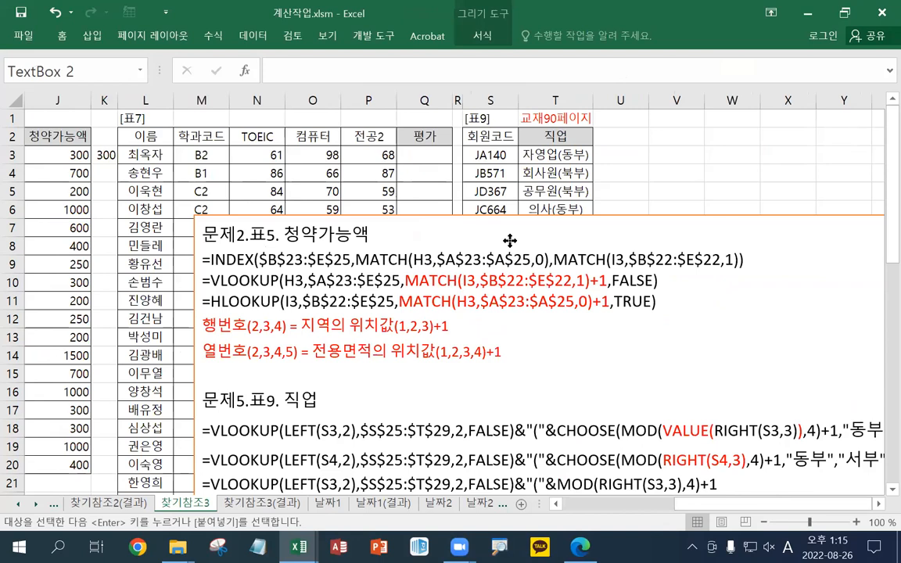
# Step: Add the page reference 교재89페이지 in cell Q1 above the 평가 column of [표7]
pyautogui.click(877, 505)
pyautogui.click(878, 505)
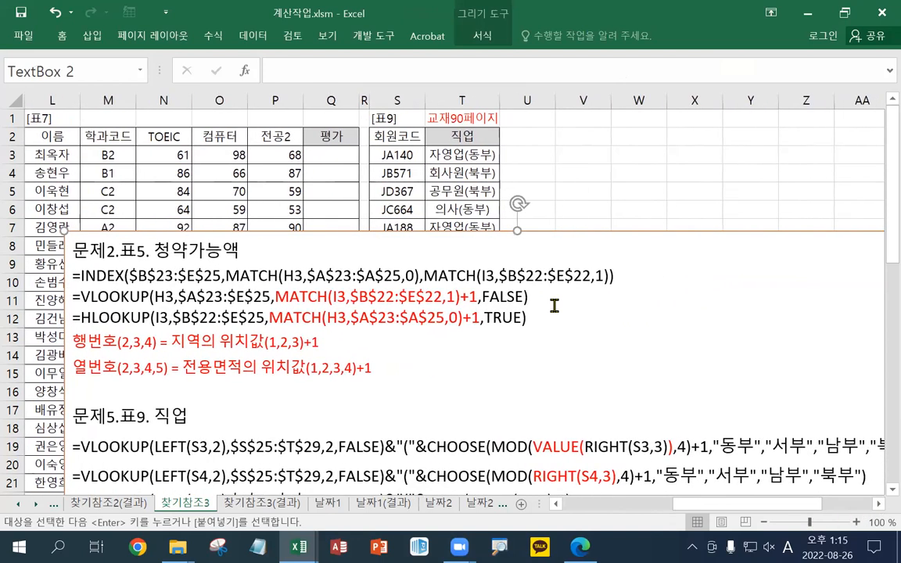
pyautogui.click(313, 116)
pyautogui.write('교재89페이지')
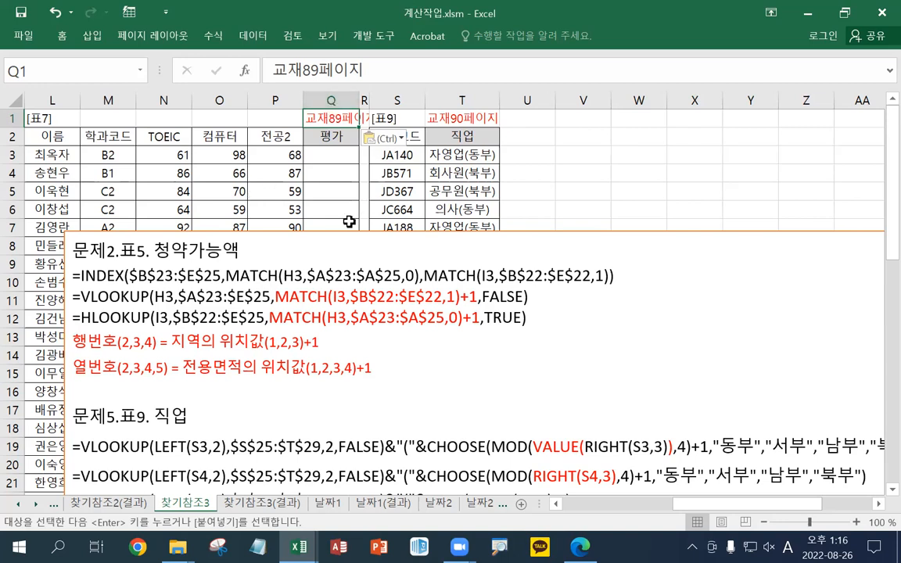
# Step: Move the formula notes text box beyond column R so that all of [표7] and its 평가 column are uncovered
pyautogui.click(318, 229)
pyautogui.moveTo(318, 229); pyautogui.dragTo(640, 182)
pyautogui.scroll(-4, 273, 240)
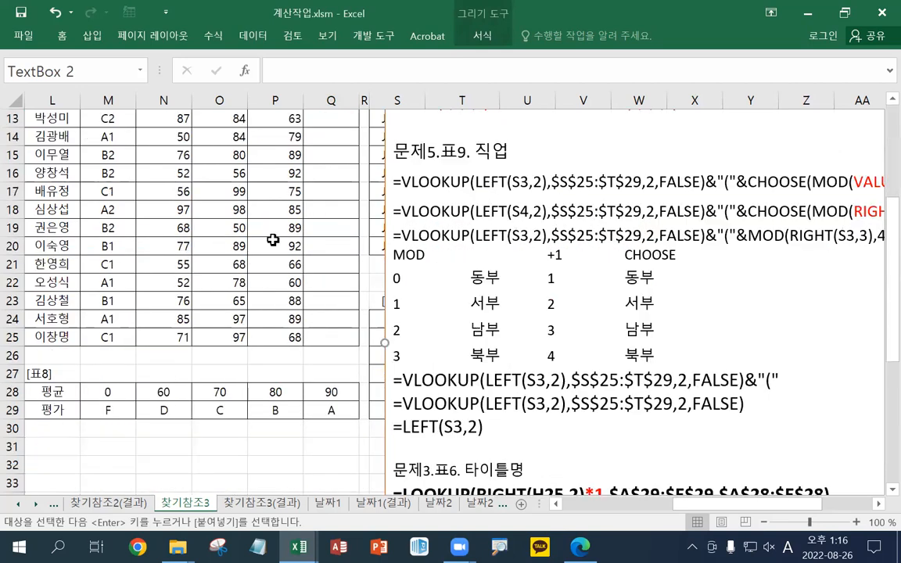
pyautogui.scroll(2, 175, 409)
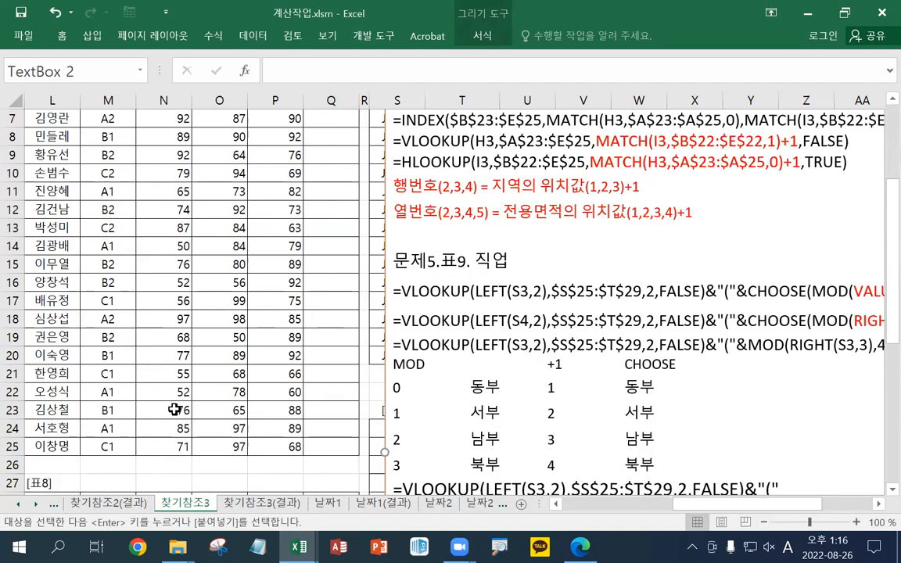
pyautogui.scroll(2, 174, 409)
# Step: Select the first 평가 cell, Q3, and examine the 평균 and 평가 grade table [표8] below [표7]
pyautogui.click(346, 159)
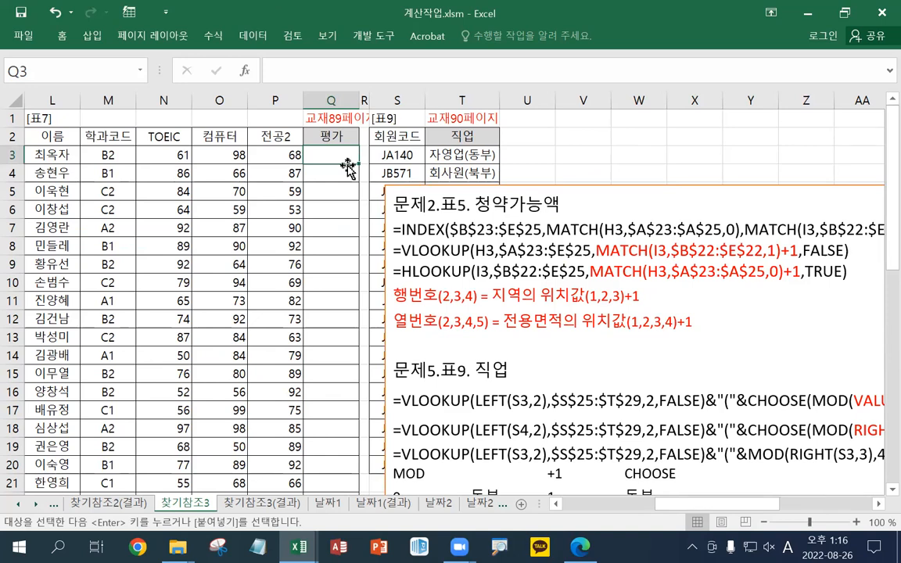
pyautogui.scroll(-3, 349, 166)
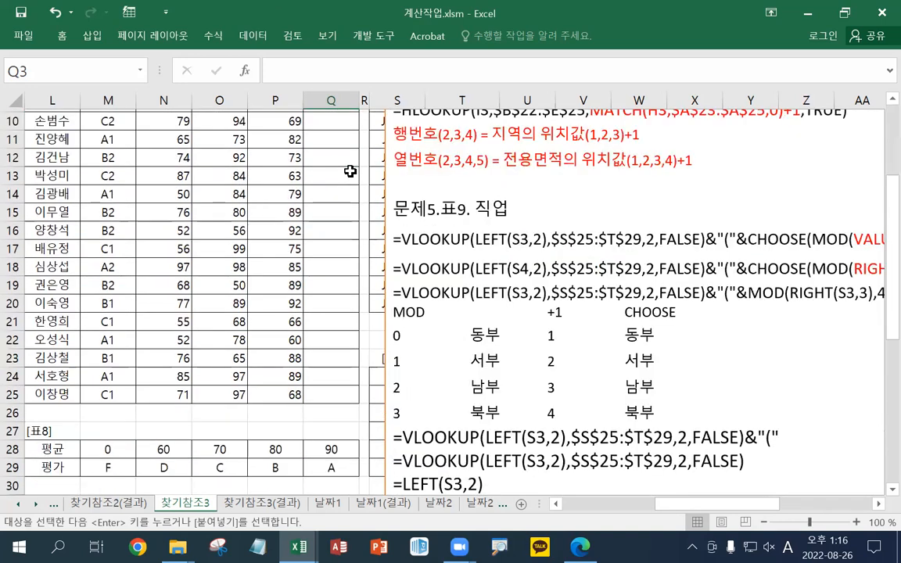
pyautogui.scroll(-1, 350, 171)
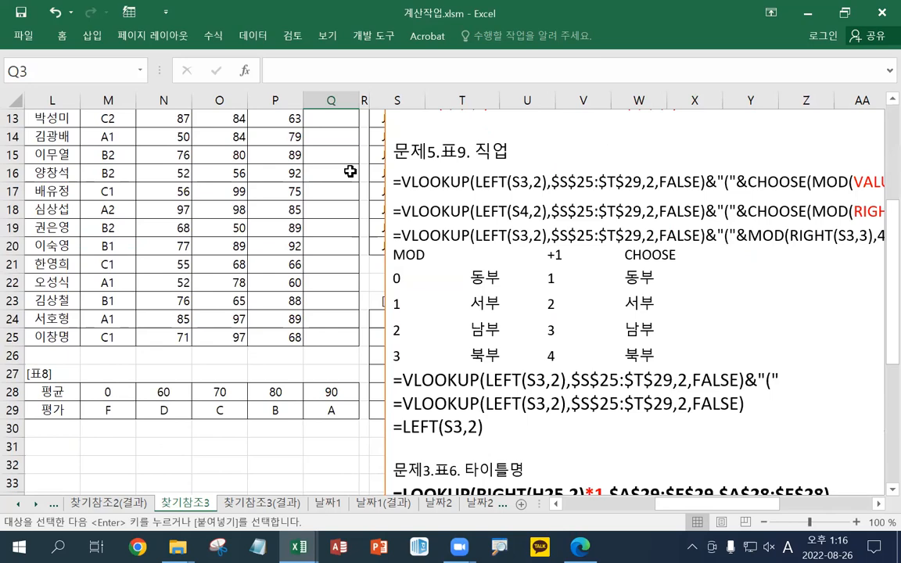
pyautogui.scroll(4, 350, 171)
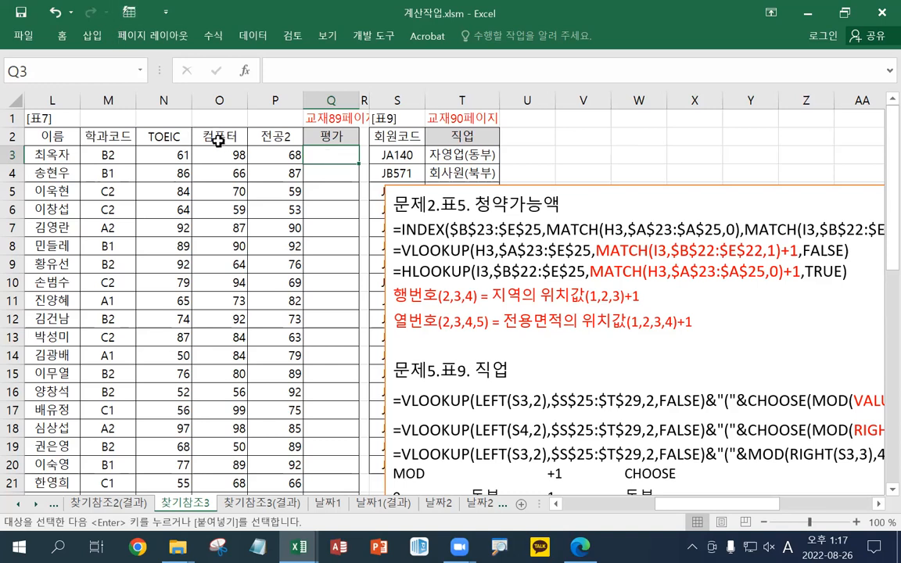
# Step: Enter the weights 0.3, 0.2 and 0.5 in N1:P1 above the TOEIC, 컴퓨터 and 전공2 columns
pyautogui.click(166, 118)
pyautogui.write('0.3')
pyautogui.press('Tab')
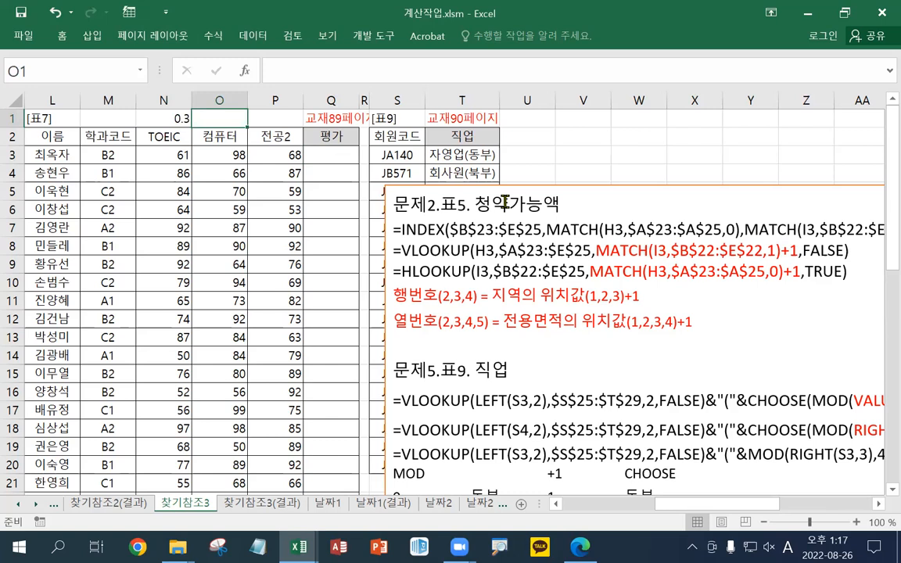
pyautogui.write('0.2')
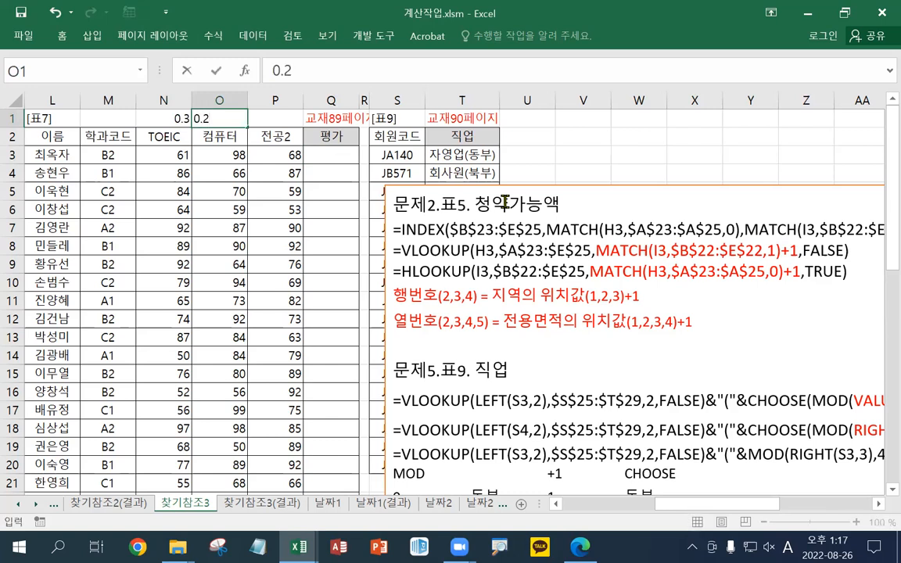
pyautogui.press('Tab')
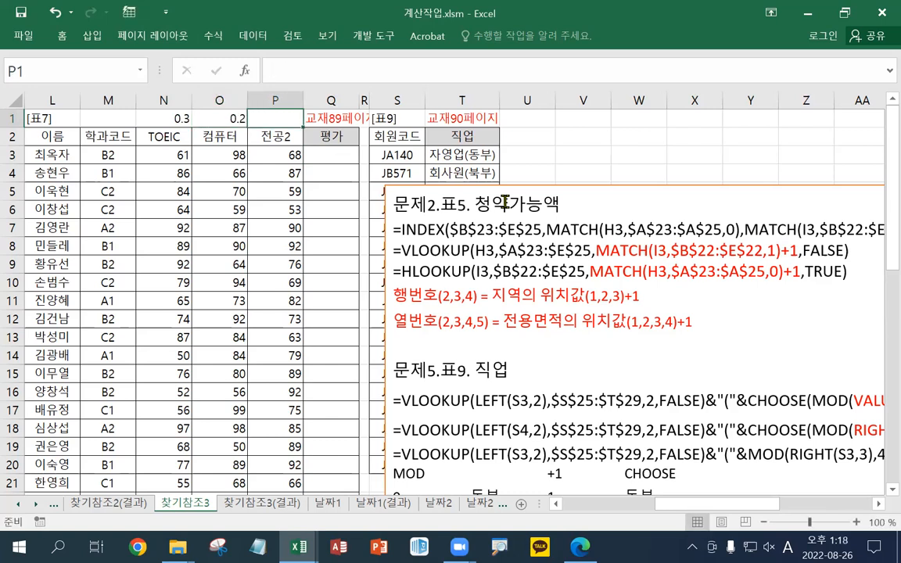
pyautogui.write('0.5')
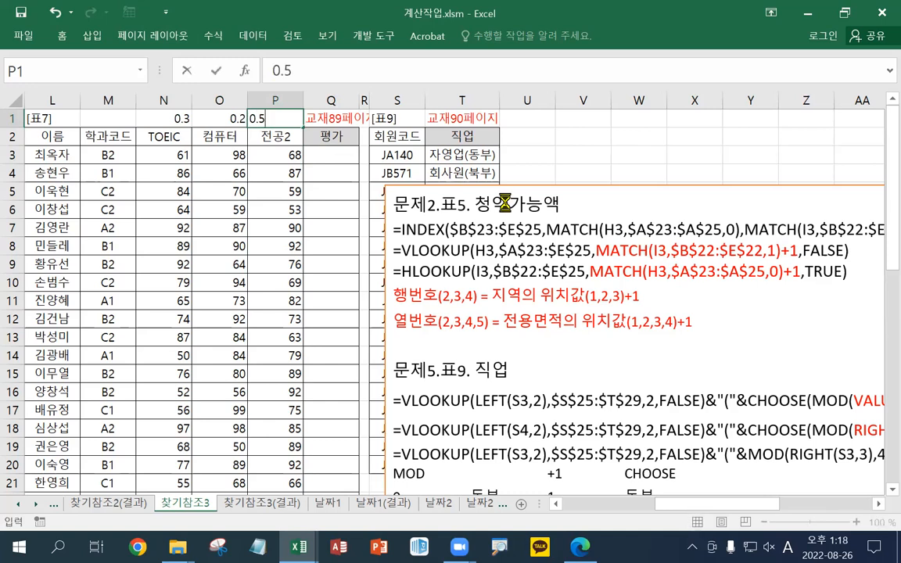
pyautogui.press('Return')
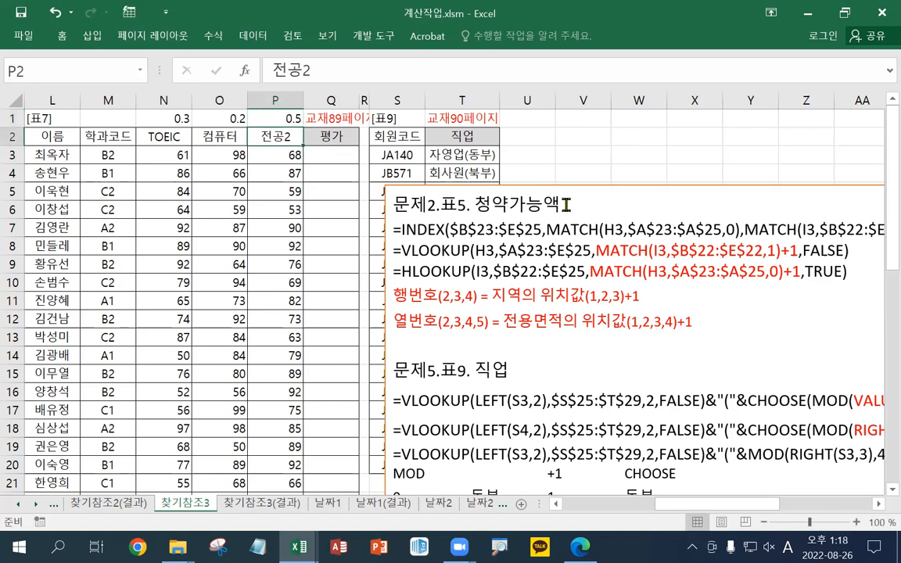
# Step: Widen the narrow column R beside the 평가 column and select cell R3 in it
pyautogui.moveTo(369, 100); pyautogui.dragTo(464, 114)
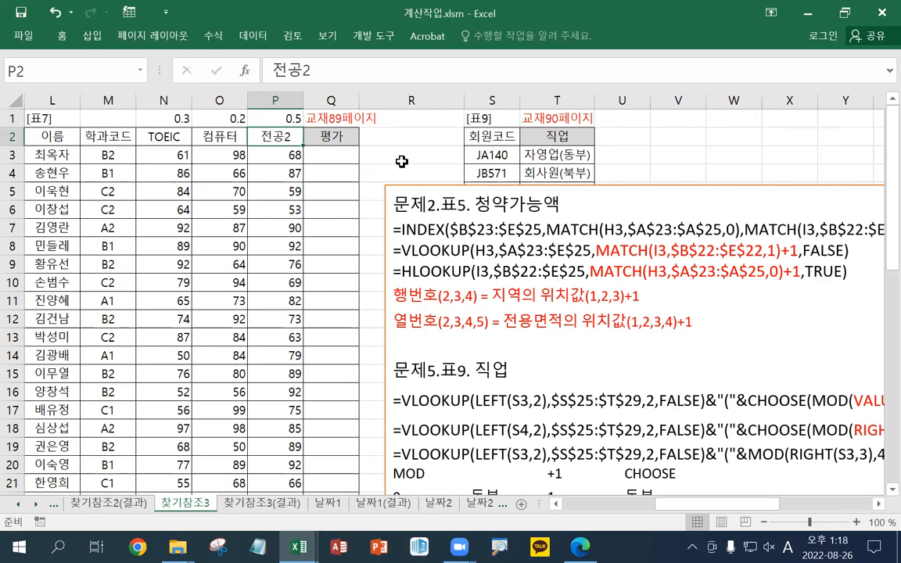
pyautogui.click(411, 163)
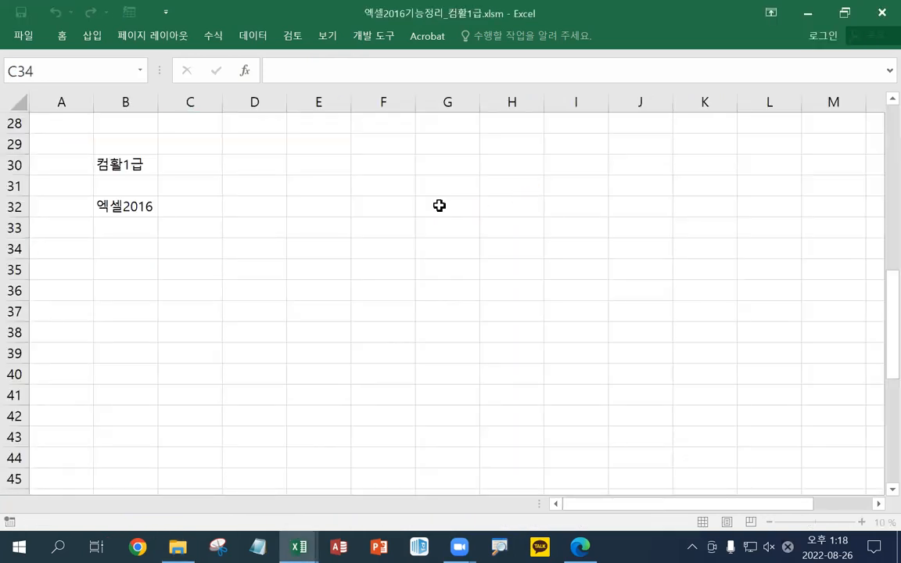
# Step: Look through the 함수_통계 sheet of 엑셀2016기능정리_컴활1급.xlsm for the needed function notes
pyautogui.moveTo(20, 507); pyautogui.dragTo(19, 510)
pyautogui.click(36, 505)
pyautogui.click(35, 505)
pyautogui.click(35, 504)
pyautogui.click(35, 505)
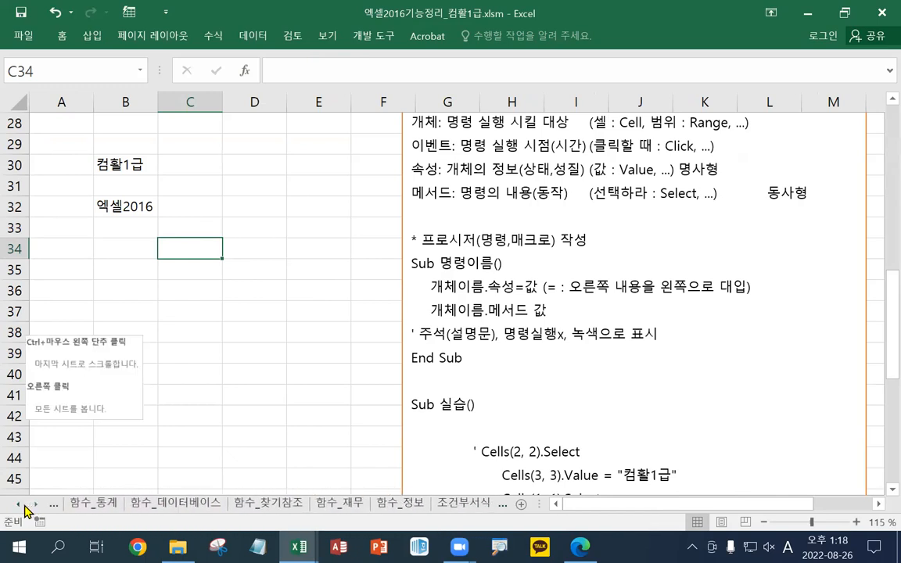
pyautogui.click(102, 504)
pyautogui.scroll(-4, 117, 473)
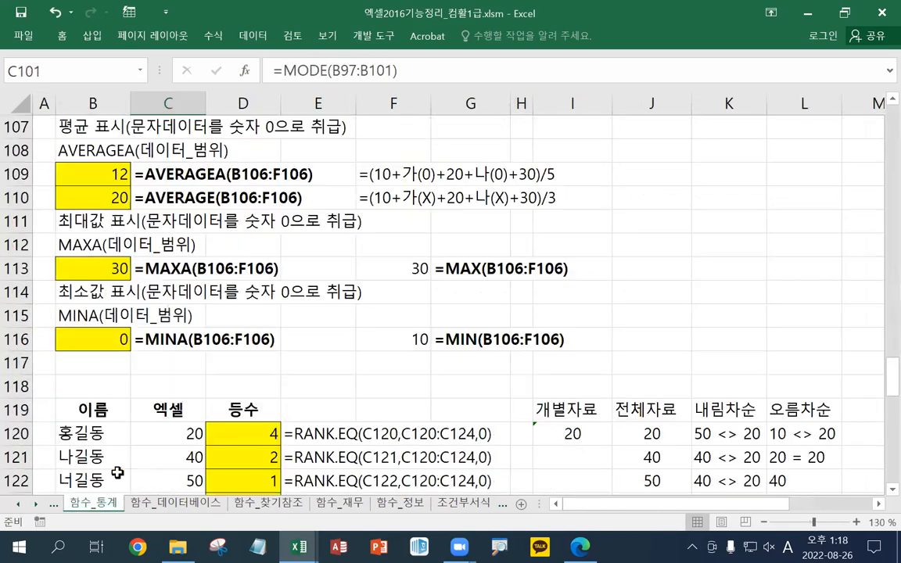
pyautogui.scroll(-6, 118, 473)
pyautogui.scroll(-6, 117, 472)
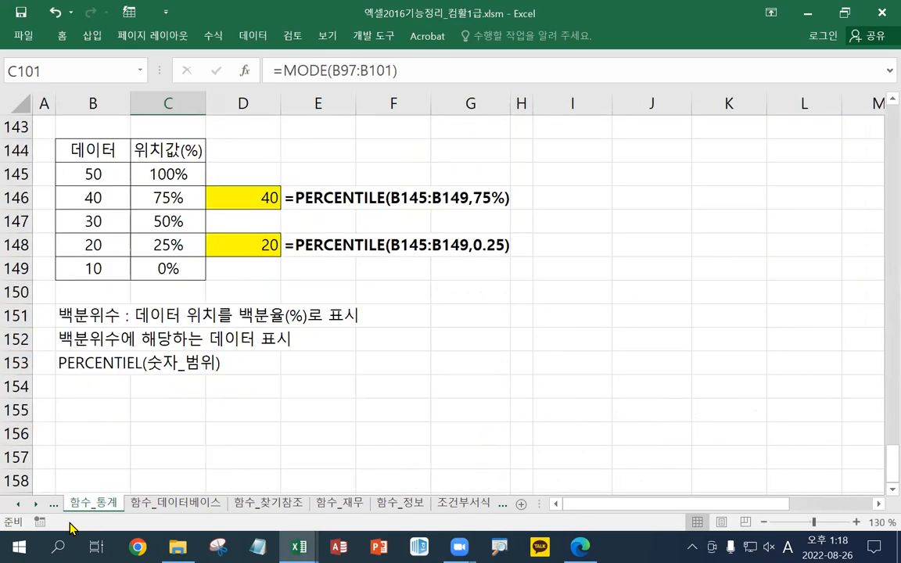
# Step: Find the SUMPRODUCT explanation and examples on the 함수_수학삼각 sheet
pyautogui.click(17, 504)
pyautogui.click(238, 504)
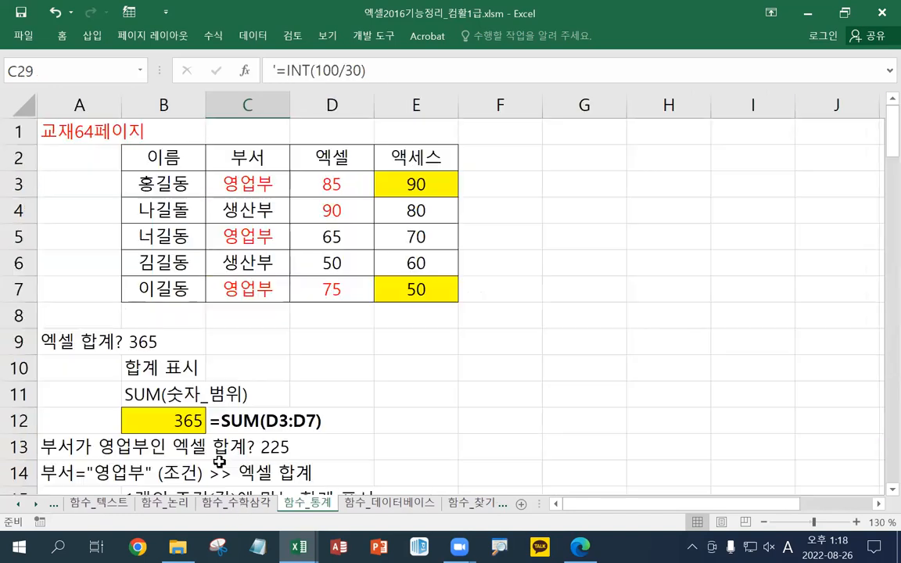
pyautogui.scroll(-20, 219, 461)
pyautogui.scroll(-10, 219, 461)
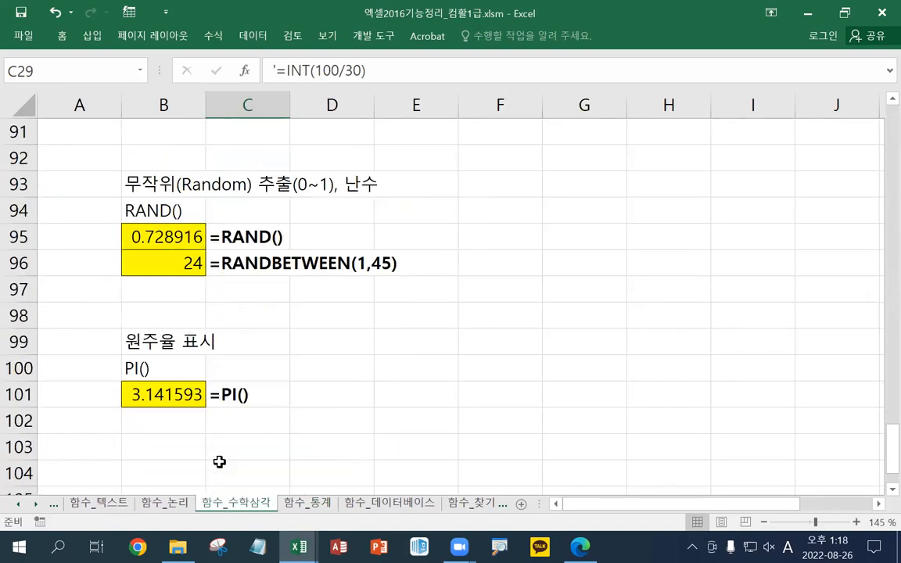
pyautogui.scroll(10, 219, 462)
pyautogui.scroll(6, 219, 461)
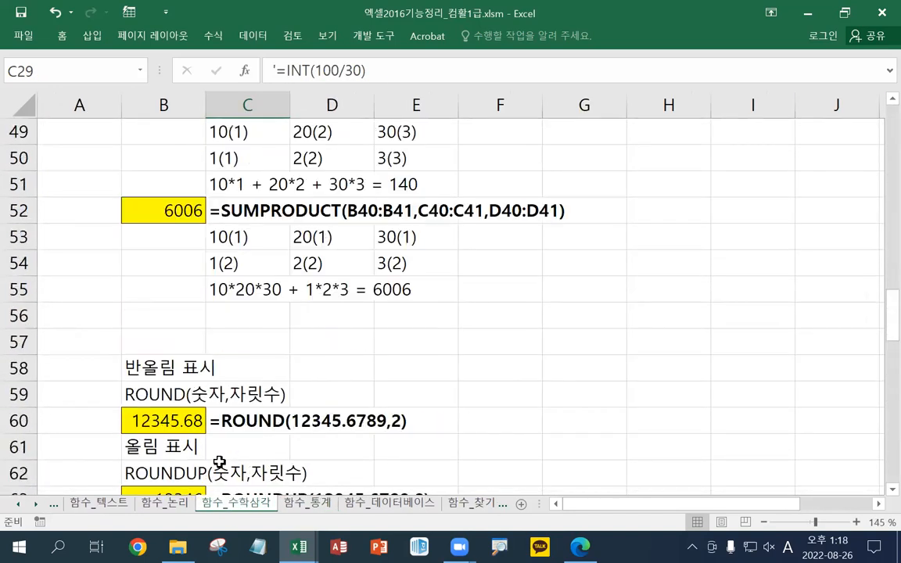
pyautogui.scroll(1, 222, 464)
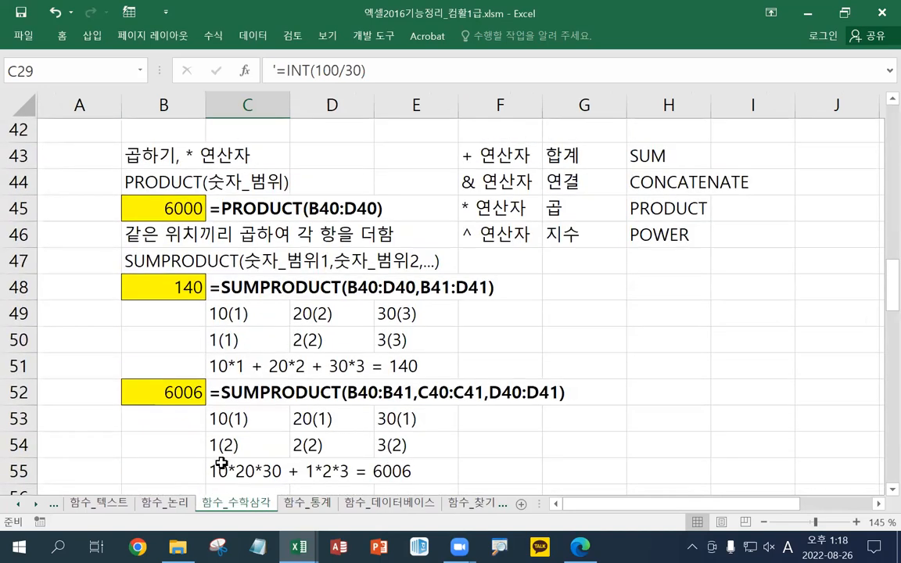
pyautogui.scroll(-1, 222, 463)
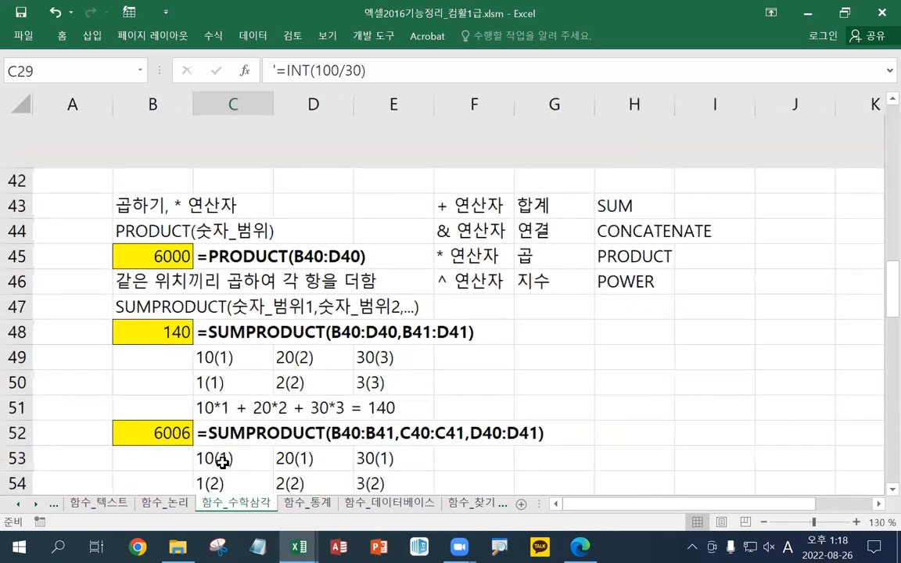
pyautogui.scroll(1, 266, 352)
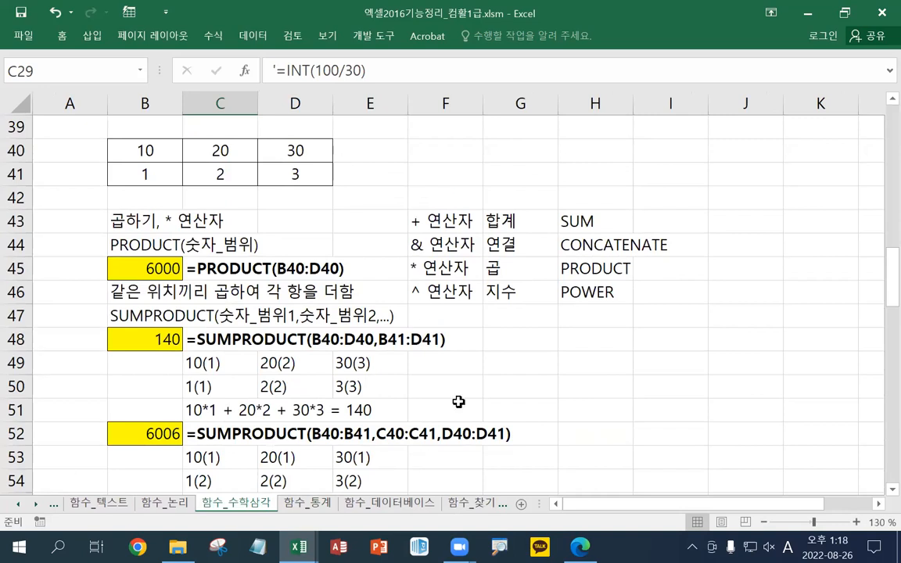
# Step: Highlight the rows and column pairs of B40:D41 behind the SUMPRODUCT example, and close the reference workbook without saving
pyautogui.moveTo(145, 150); pyautogui.dragTo(301, 153)
pyautogui.moveTo(145, 173); pyautogui.dragTo(305, 175)
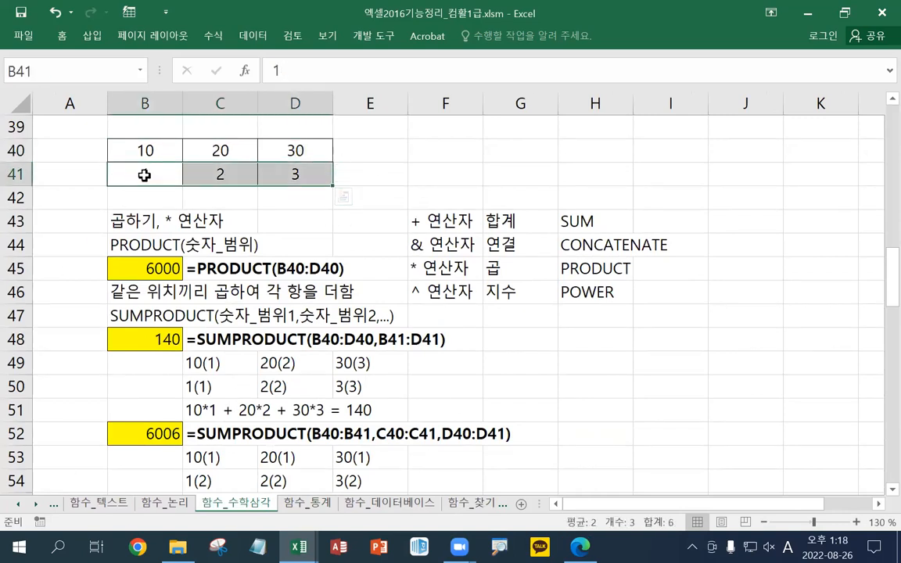
pyautogui.moveTo(144, 150); pyautogui.dragTo(144, 173)
pyautogui.moveTo(220, 150); pyautogui.dragTo(220, 174)
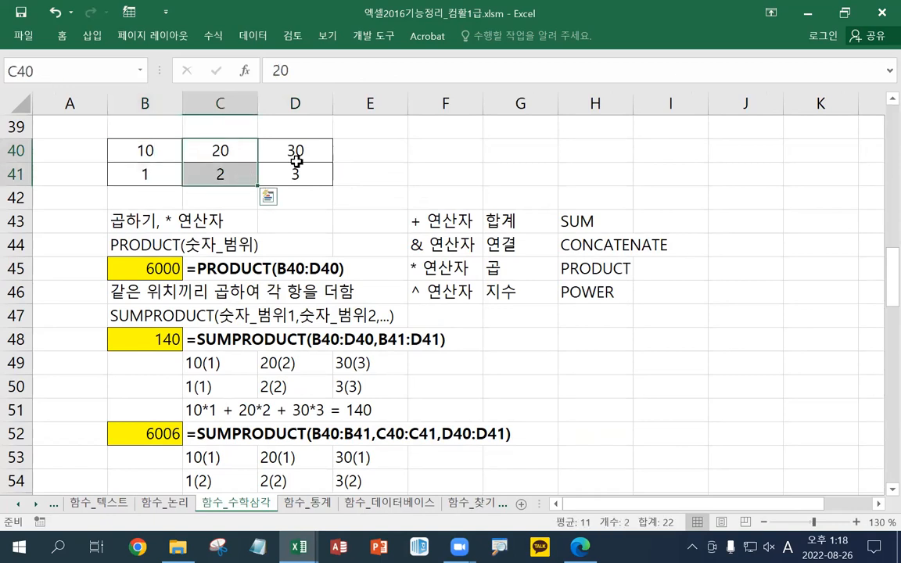
pyautogui.click(293, 247)
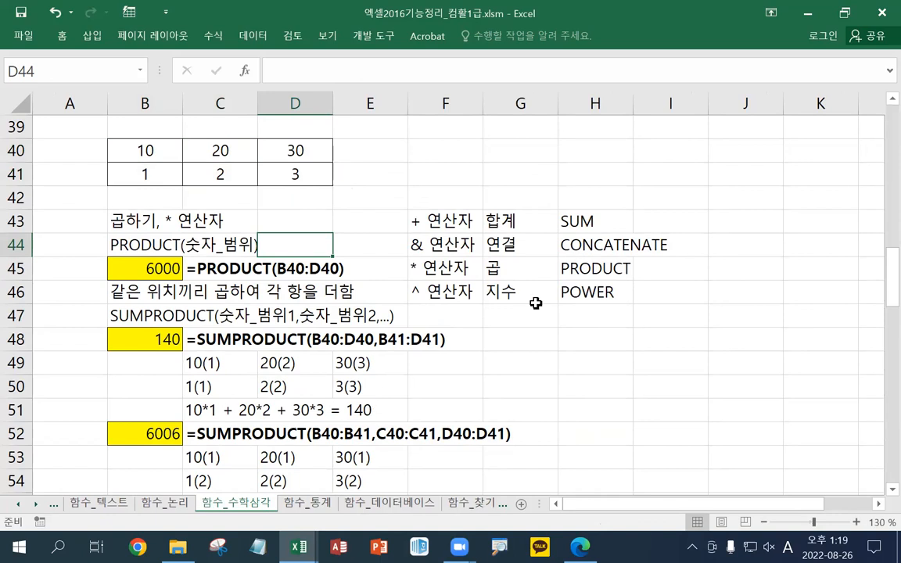
pyautogui.click(881, 10)
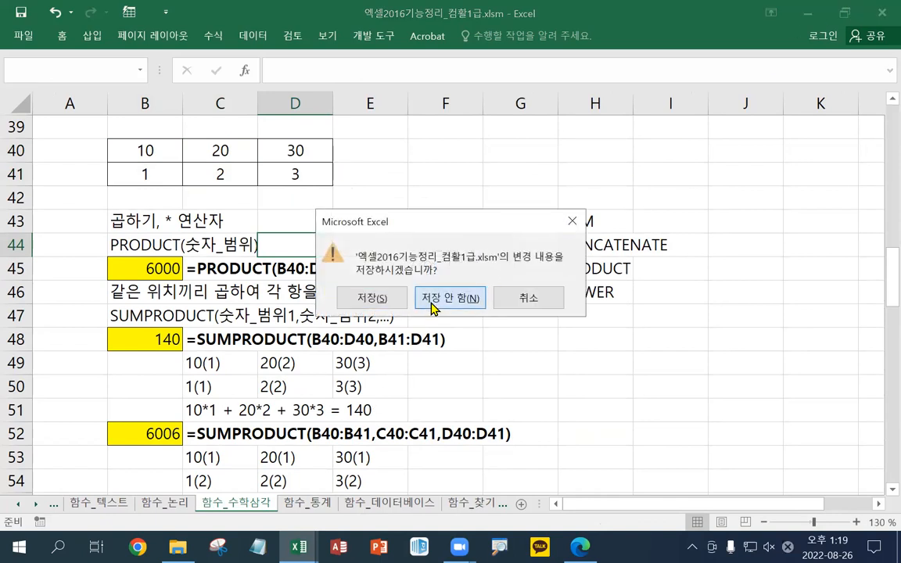
pyautogui.click(433, 302)
# Step: Change the font color of the weights in N1:P1 to red
pyautogui.moveTo(179, 119); pyautogui.dragTo(264, 118)
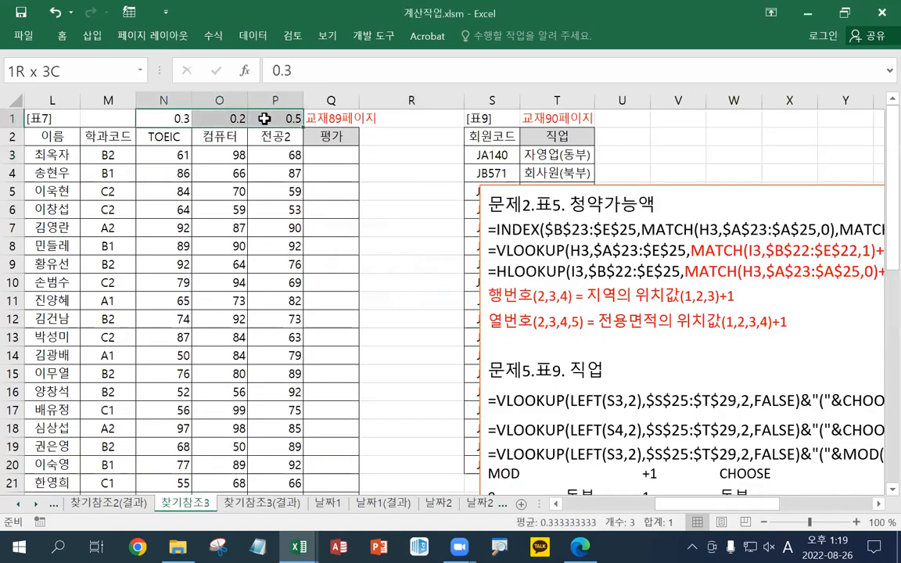
pyautogui.rightClick(265, 118)
pyautogui.click(342, 94)
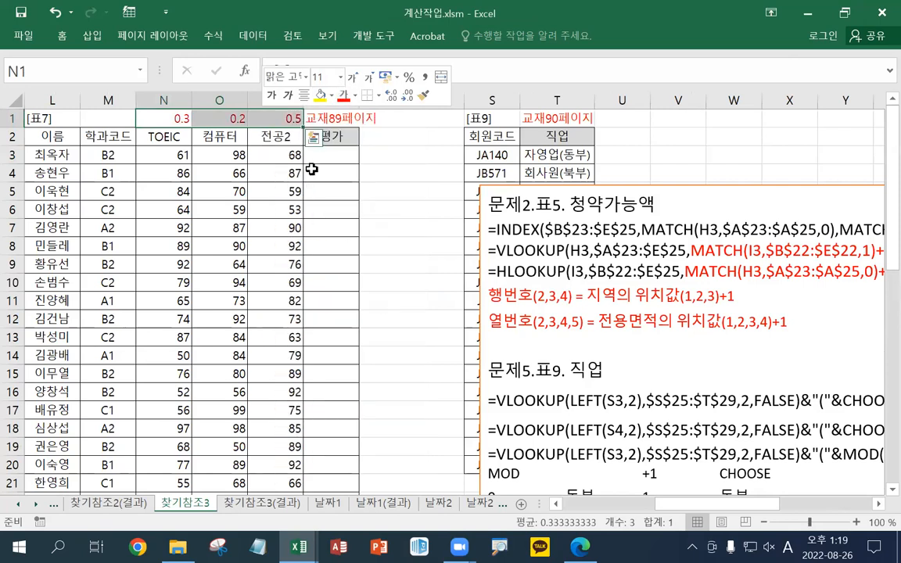
pyautogui.click(410, 153)
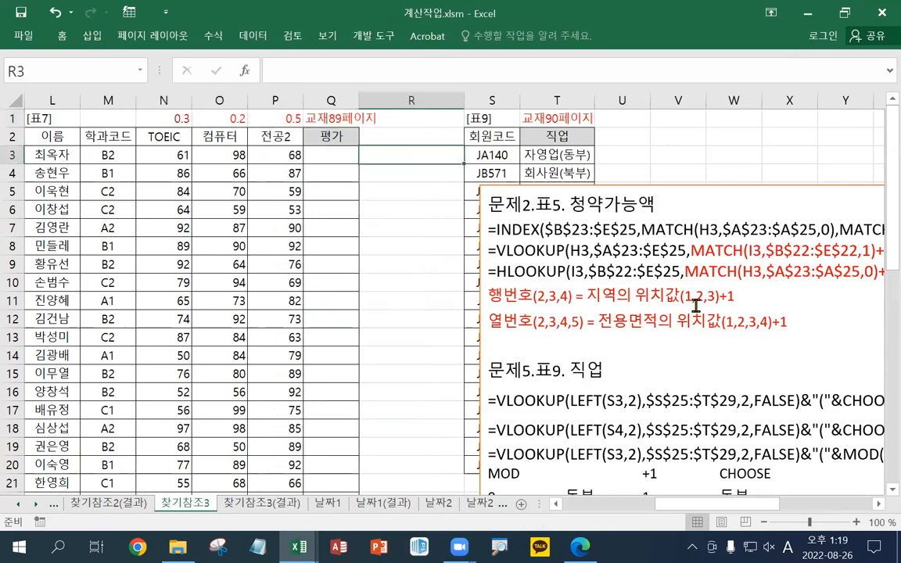
pyautogui.write('=SUM')
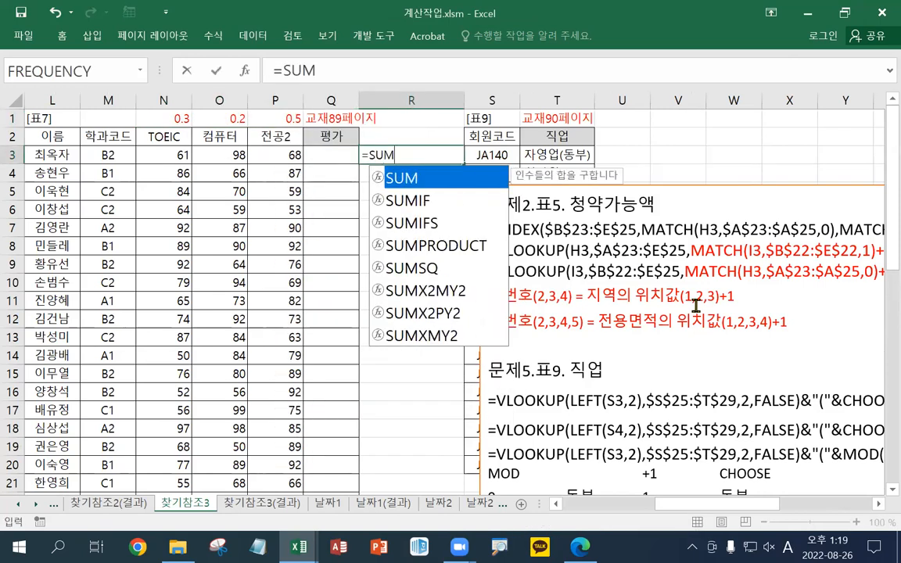
pyautogui.write('PRO')
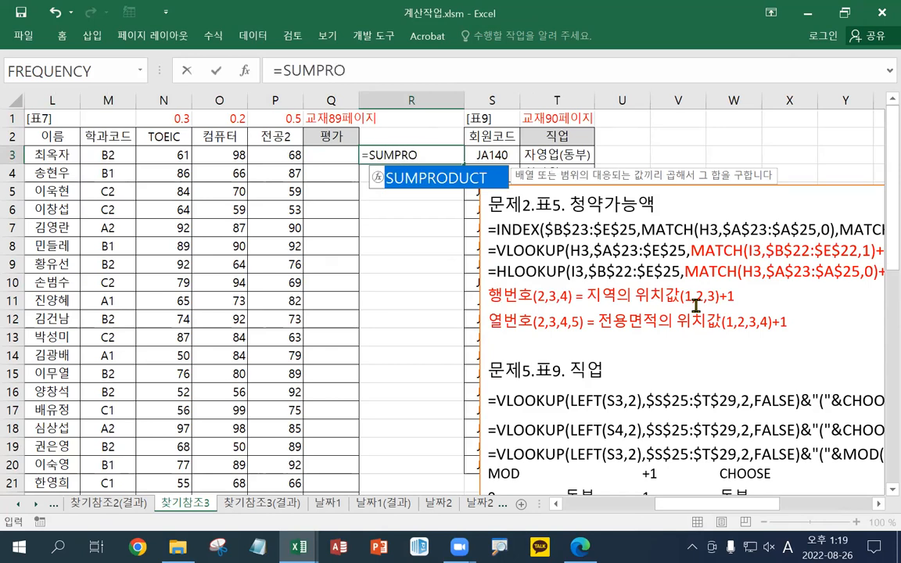
pyautogui.write('DUCT')
pyautogui.press('Escape')
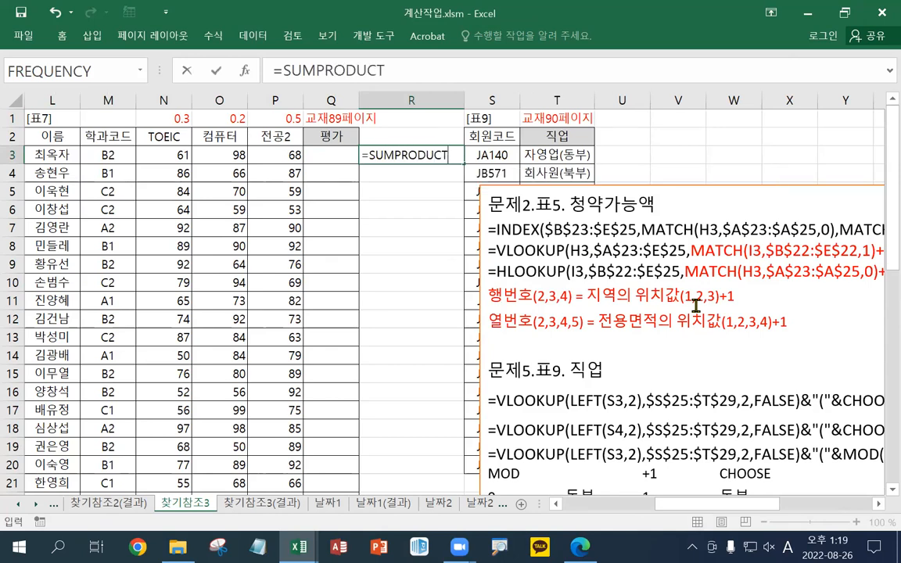
pyautogui.press('Escape')
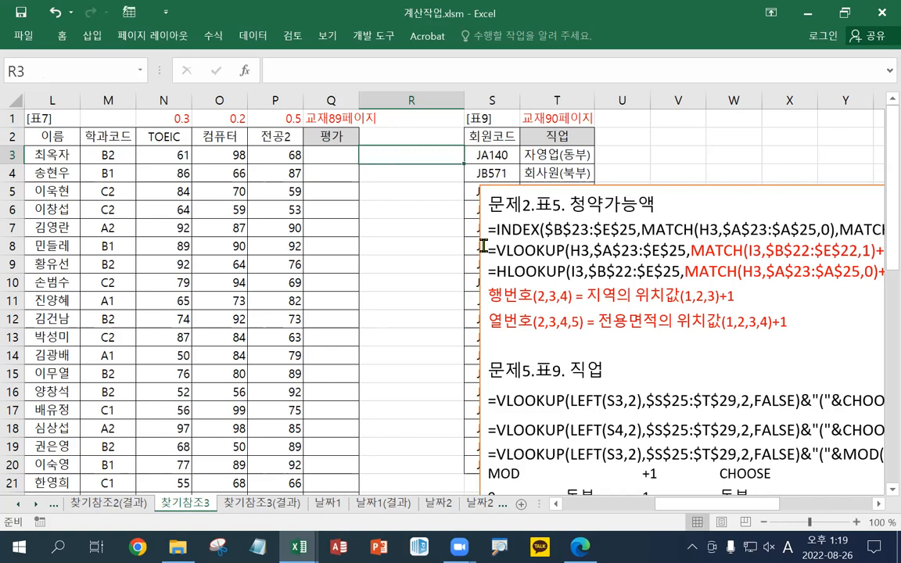
# Step: Build the weighted sum =N3*$N$1+O3*$O$1+P3*$P$1 in R3 with absolute references to the weights
pyautogui.write('=')
pyautogui.click(166, 158)
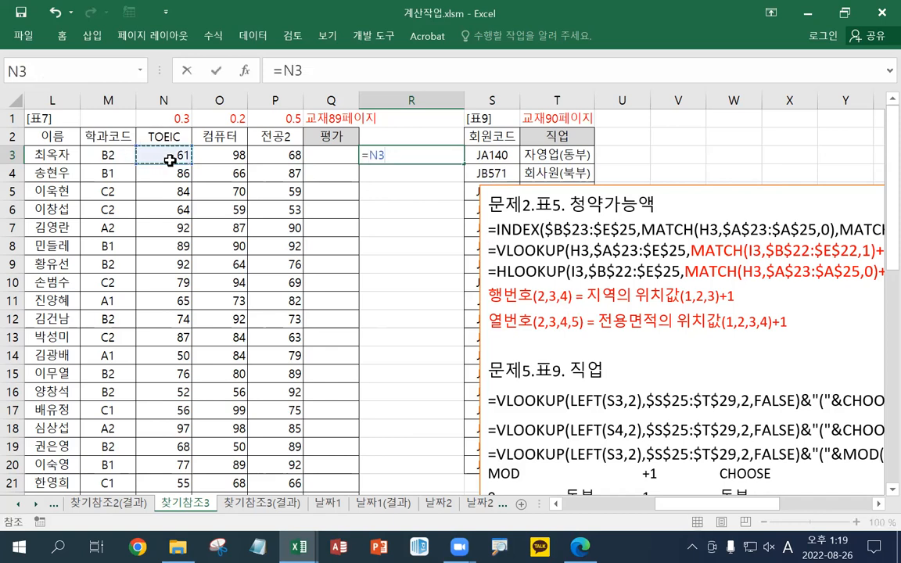
pyautogui.write('*')
pyautogui.click(170, 118)
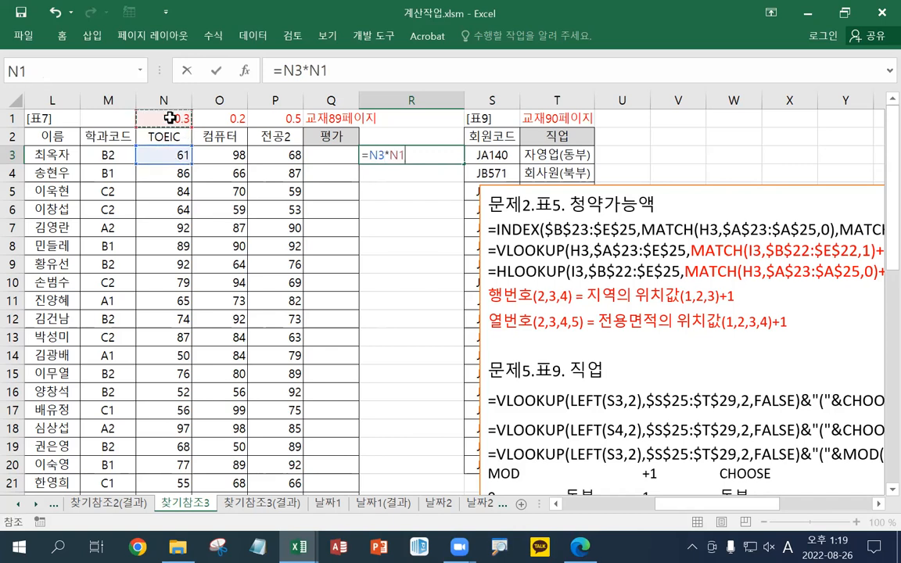
pyautogui.press('F4')
pyautogui.write('+')
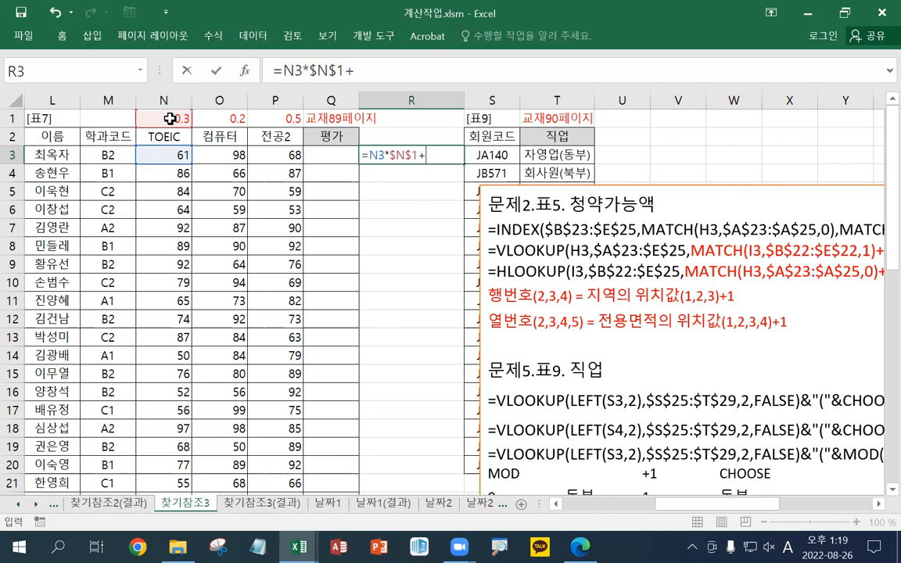
pyautogui.click(231, 156)
pyautogui.write('*')
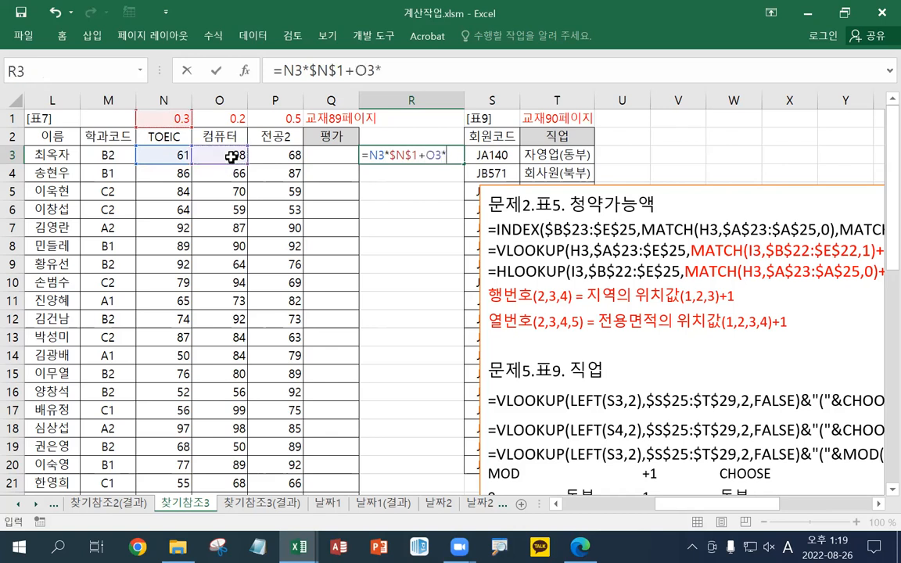
pyautogui.click(212, 118)
pyautogui.press('F4')
pyautogui.write('+')
pyautogui.click(291, 156)
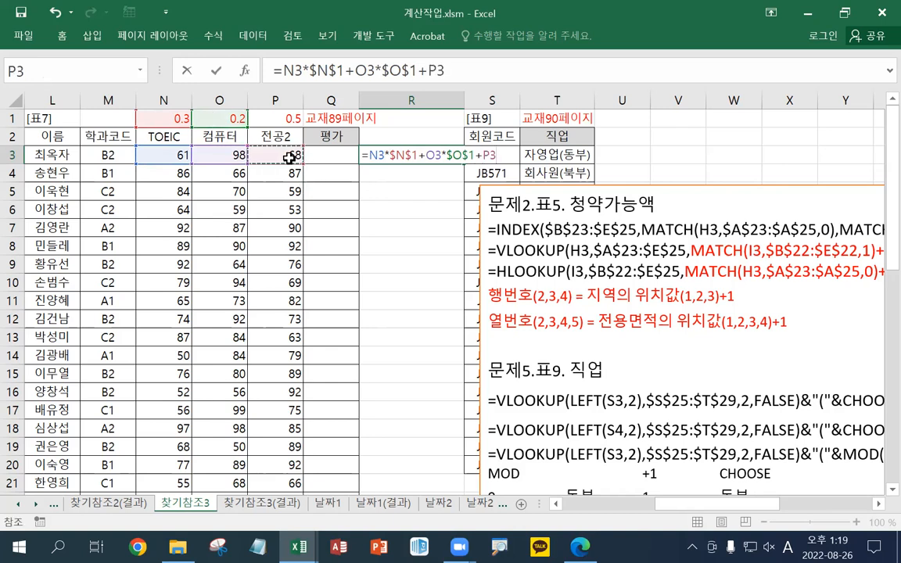
pyautogui.write('*')
pyautogui.click(266, 118)
pyautogui.press('F4')
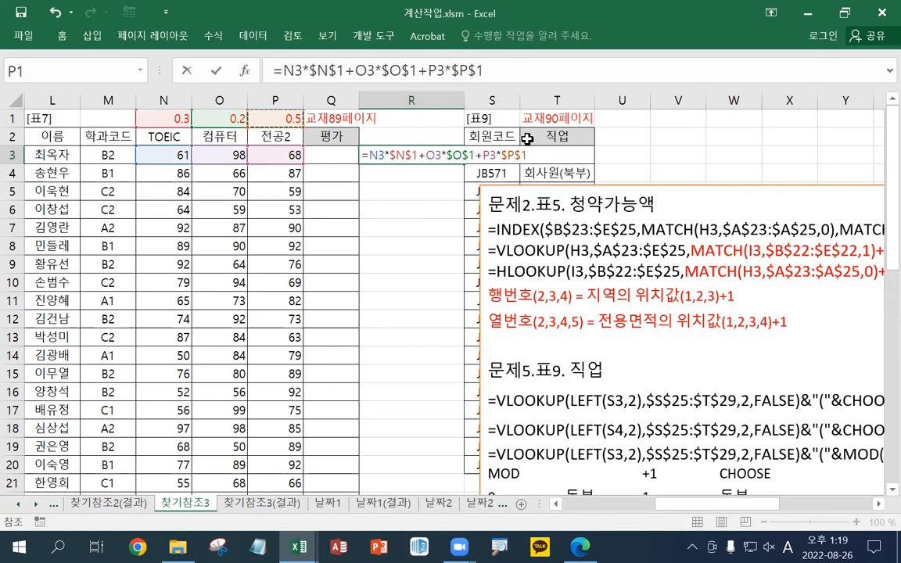
# Step: Replace the long weighted sum in R3 with =SUMPRODUCT($N$1:$P$1,N3:P3) and fill it down column R for all students
pyautogui.moveTo(366, 155); pyautogui.dragTo(556, 154)
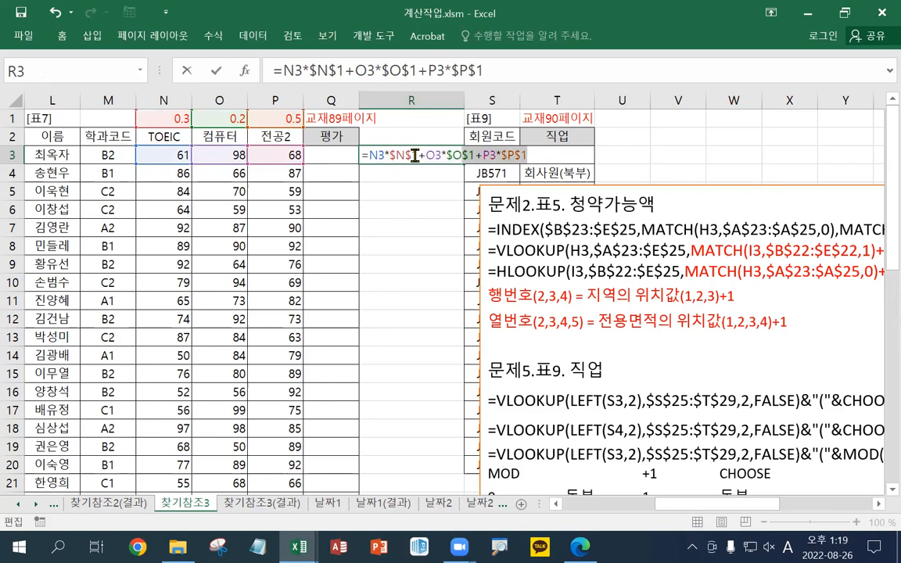
pyautogui.write('SU')
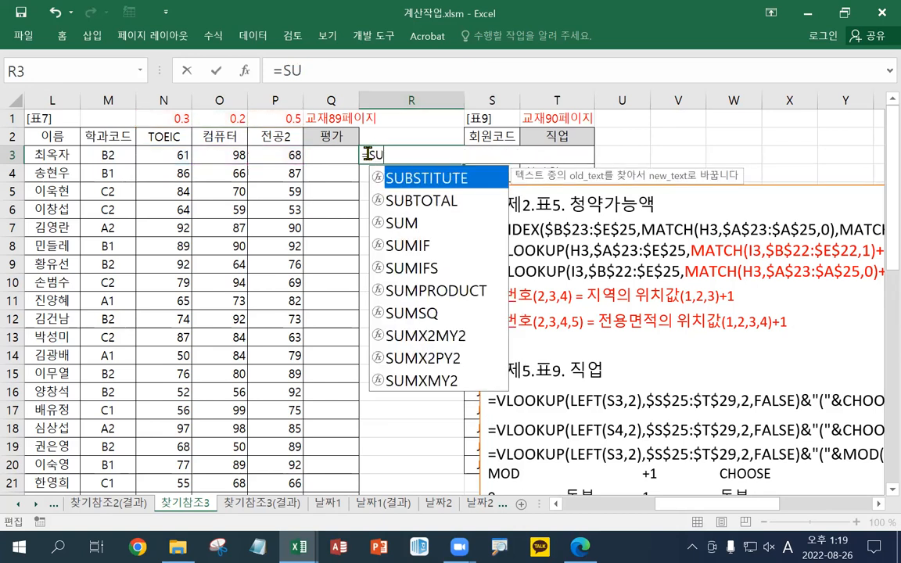
pyautogui.write('MPRODUCT(')
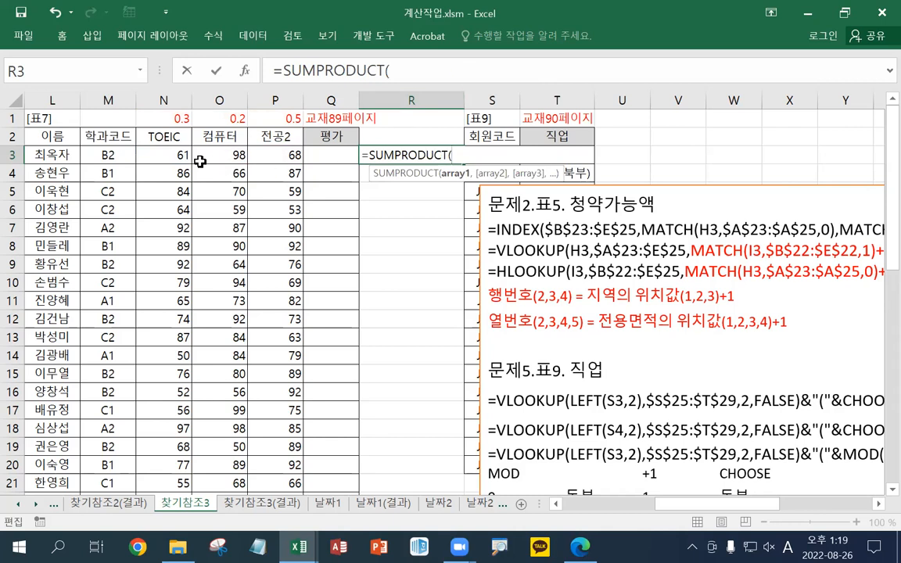
pyautogui.moveTo(176, 117); pyautogui.dragTo(280, 117)
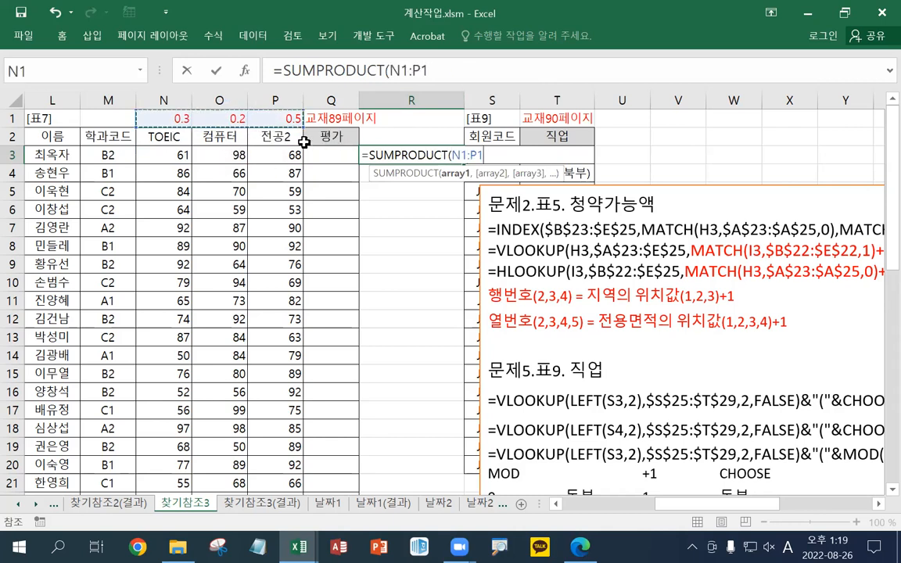
pyautogui.press('F4')
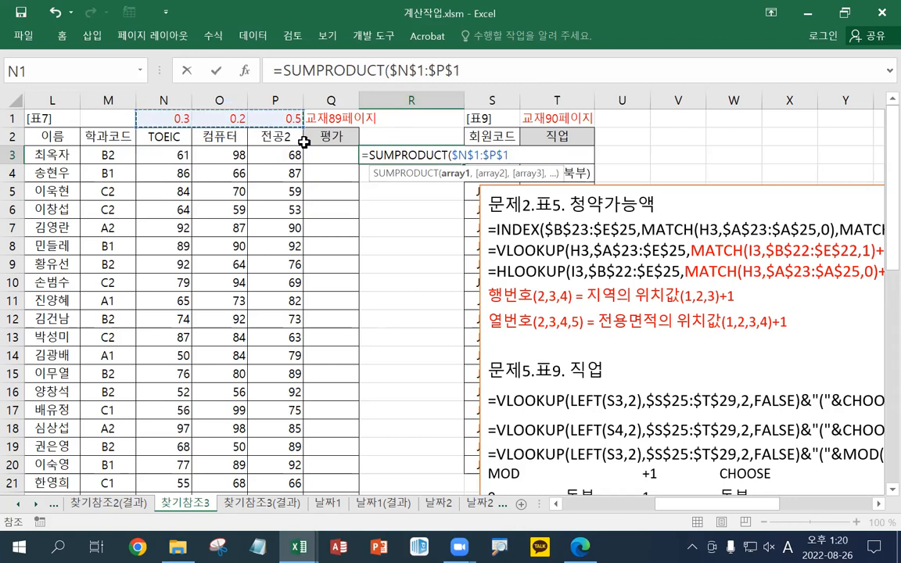
pyautogui.write(',')
pyautogui.click(179, 158)
pyautogui.moveTo(179, 157); pyautogui.dragTo(283, 154)
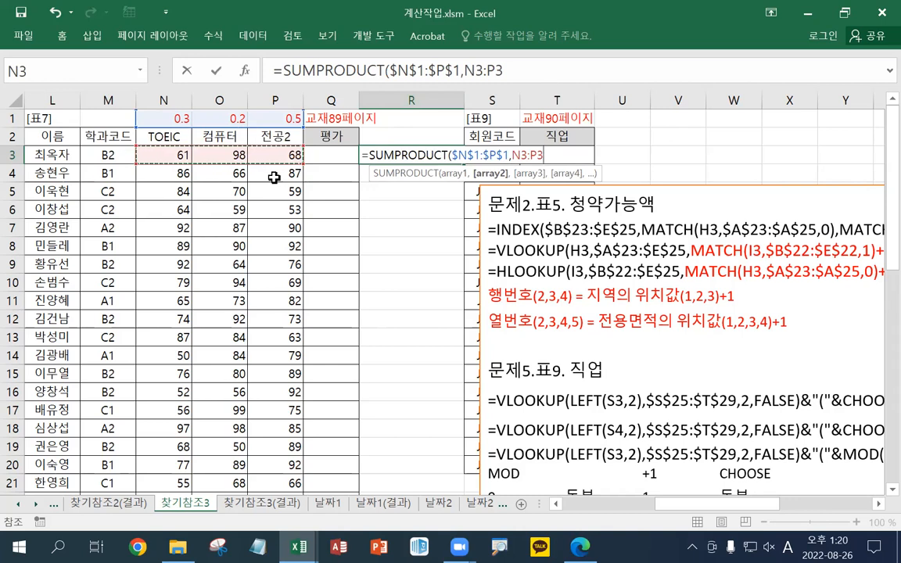
pyautogui.write(')')
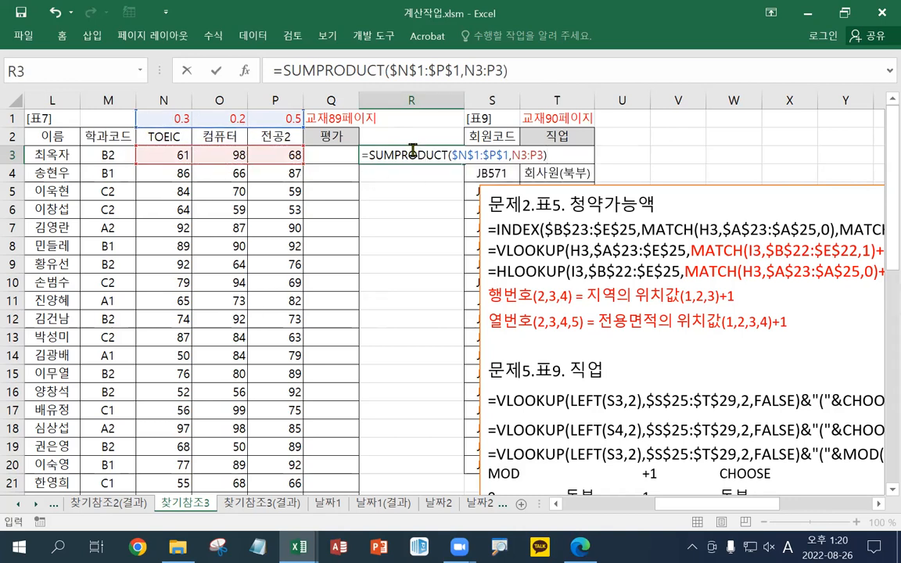
pyautogui.press('Return')
pyautogui.click(410, 153)
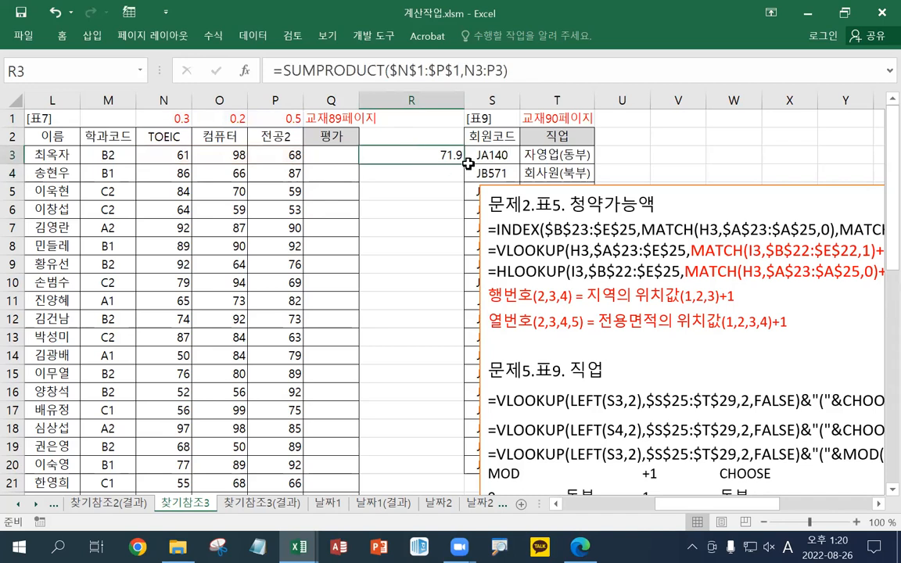
pyautogui.doubleClick(467, 162)
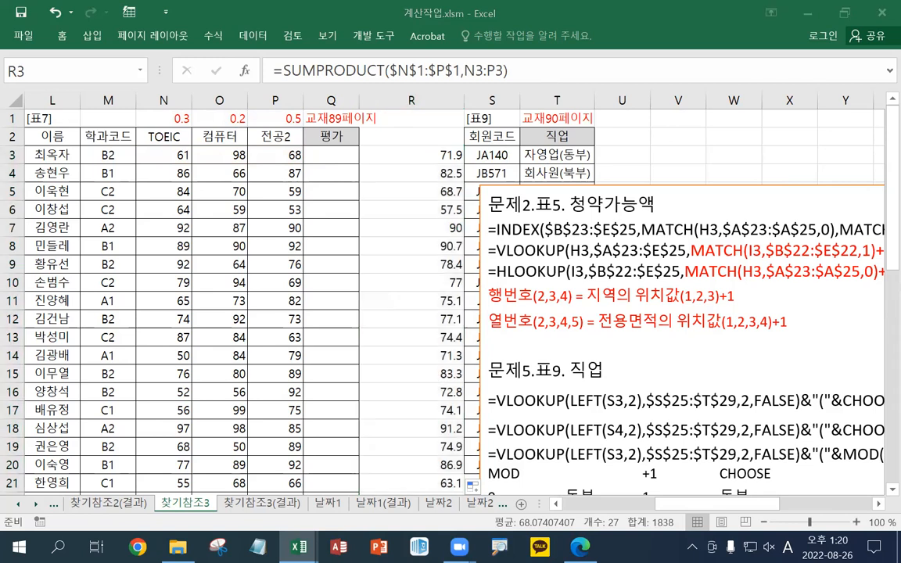
# Step: Insert the heading "문제4. 표7. 평가" above the existing notes in the text box
pyautogui.hotkey('alt', 'Tab')
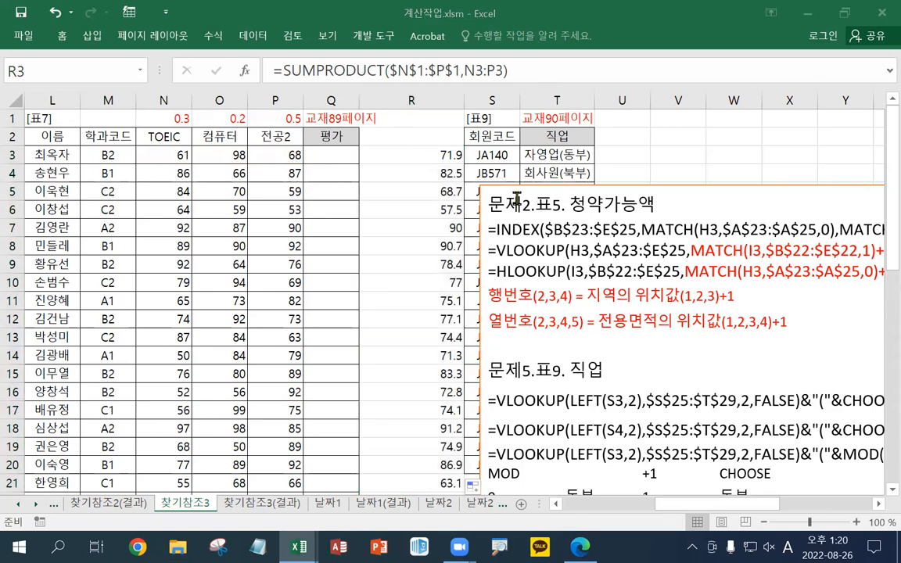
pyautogui.click(548, 193)
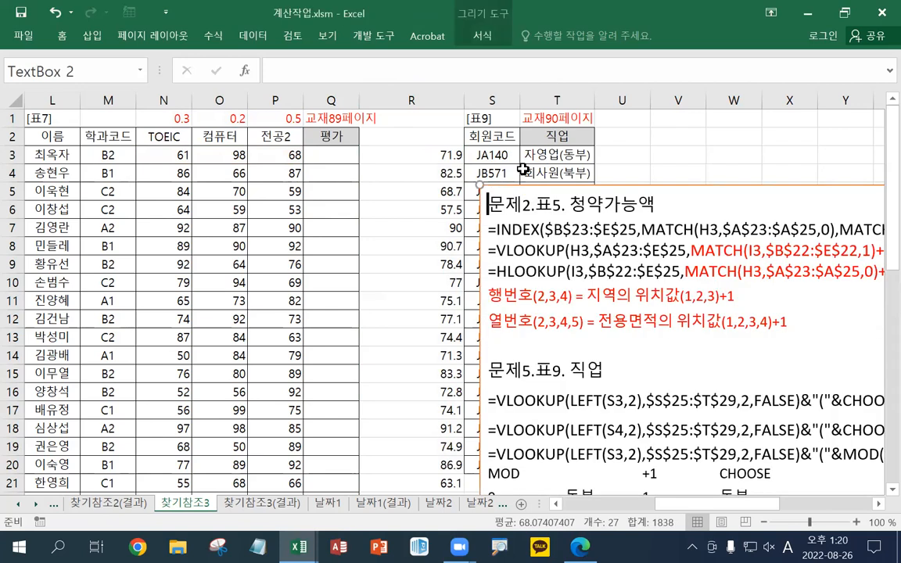
pyautogui.write('\\')
pyautogui.press('Return')
pyautogui.press('Up')
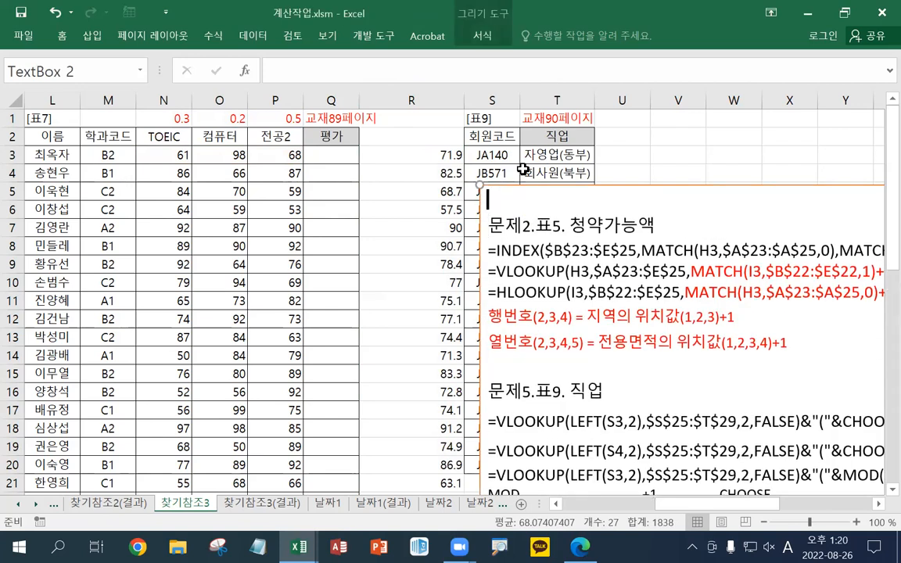
pyautogui.write('문제4. 표7. 평가')
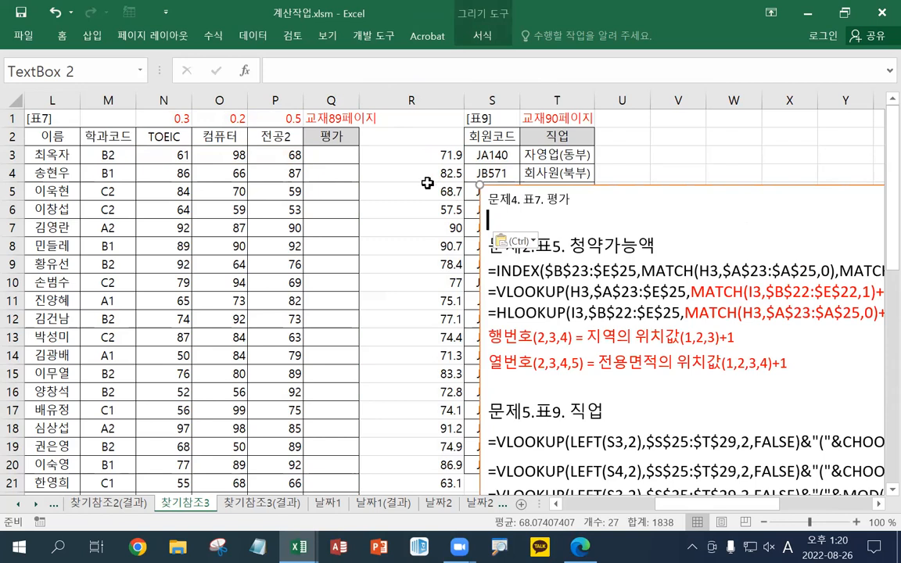
# Step: Start a SUMPRODUCT formula in Q3 with the scores N3:P3 as its first array
pyautogui.click(331, 155)
pyautogui.write('=')
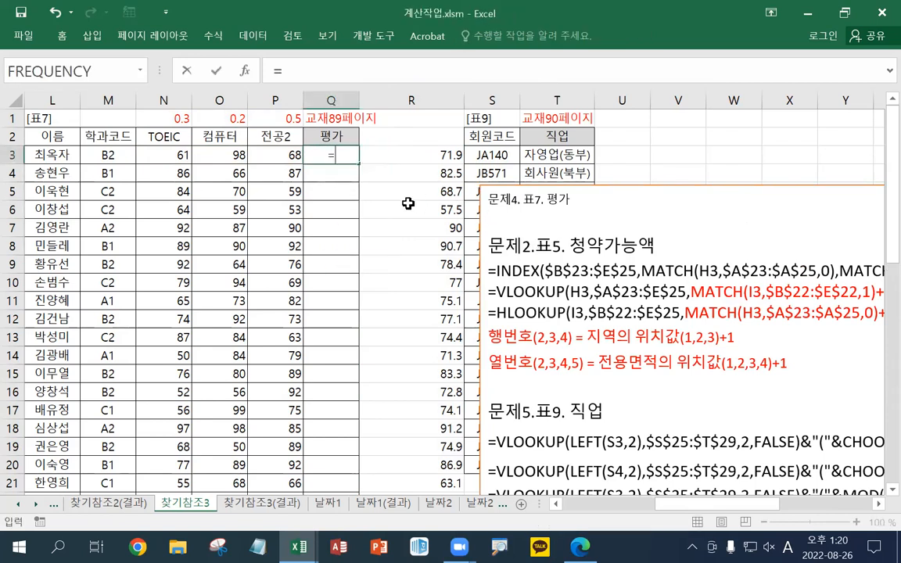
pyautogui.write('SUMPROD')
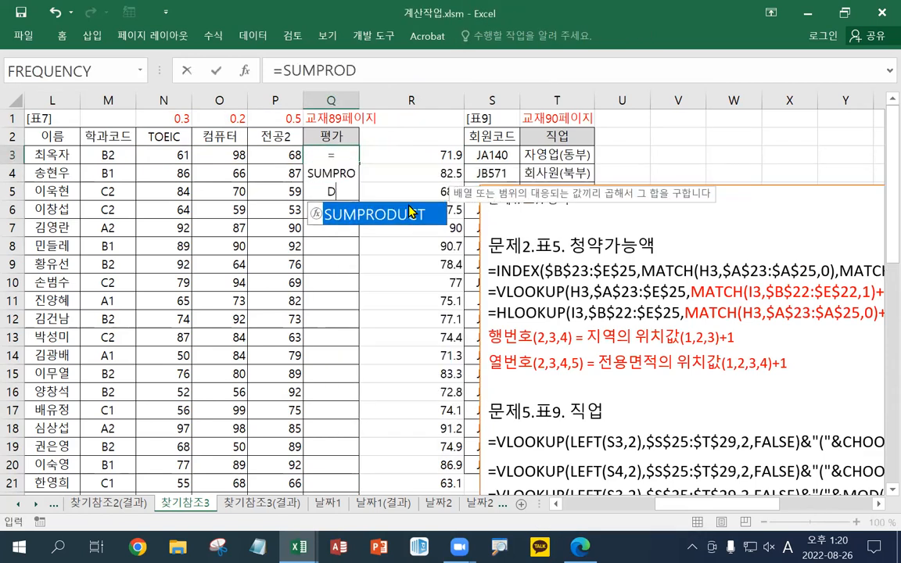
pyautogui.write('UCT(')
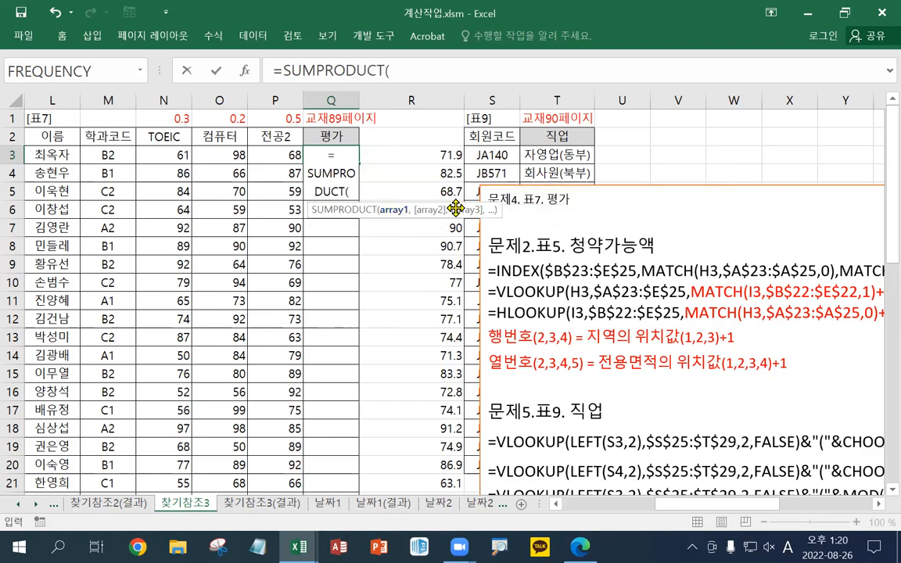
pyautogui.moveTo(164, 155); pyautogui.dragTo(261, 154)
pyautogui.write(',')
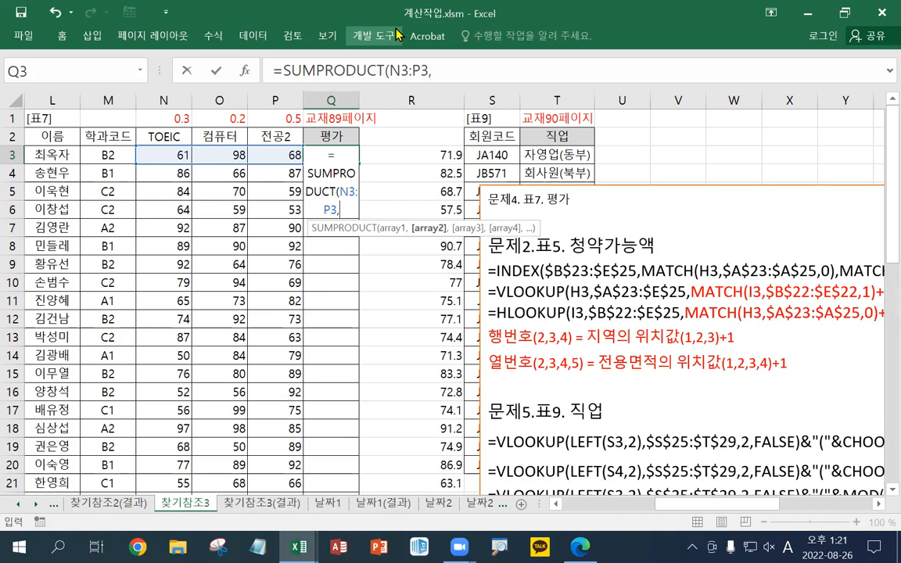
# Step: Enter the array constant {0.3,0.,0.5} as the second SUMPRODUCT argument in Q3 and close the function
pyautogui.write('{')
pyautogui.write('0.3')
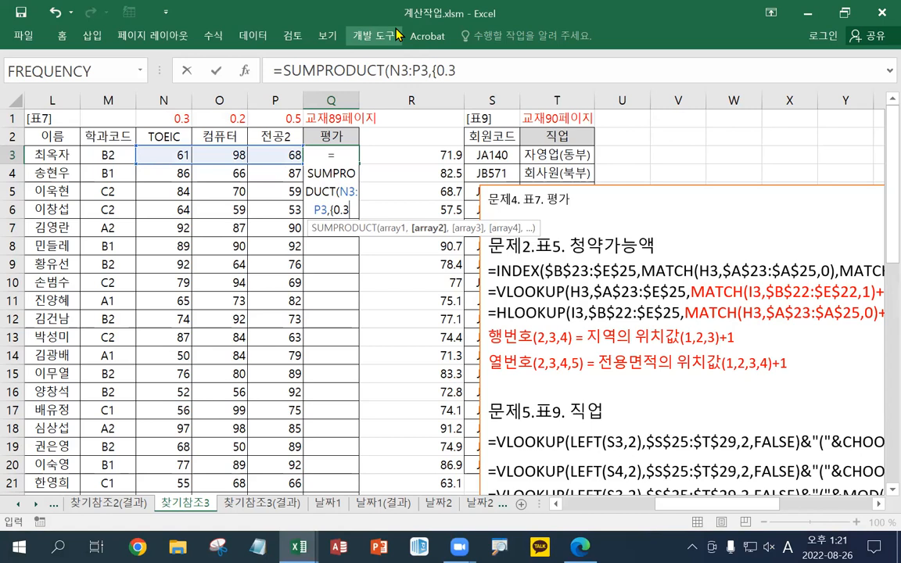
pyautogui.write(',0.')
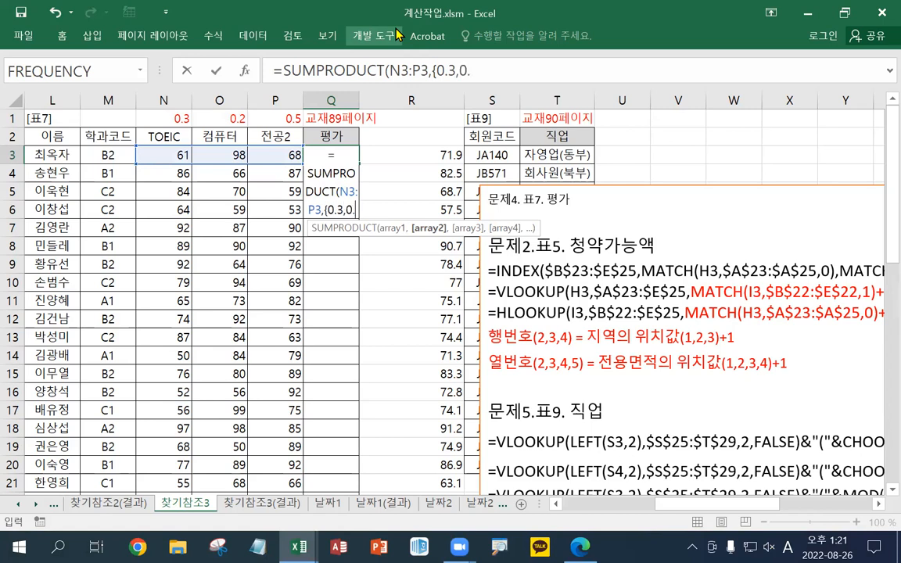
pyautogui.write(',')
pyautogui.write('0.')
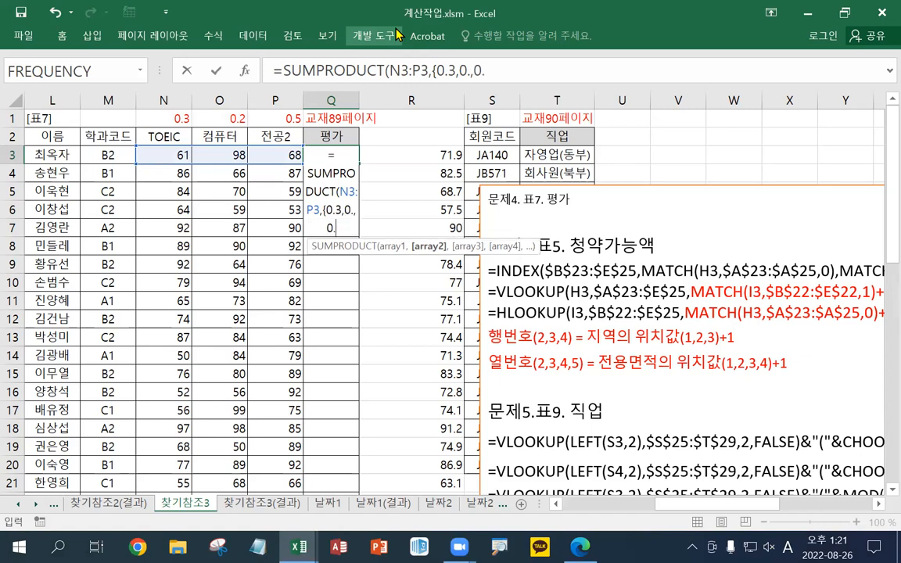
pyautogui.write('5}')
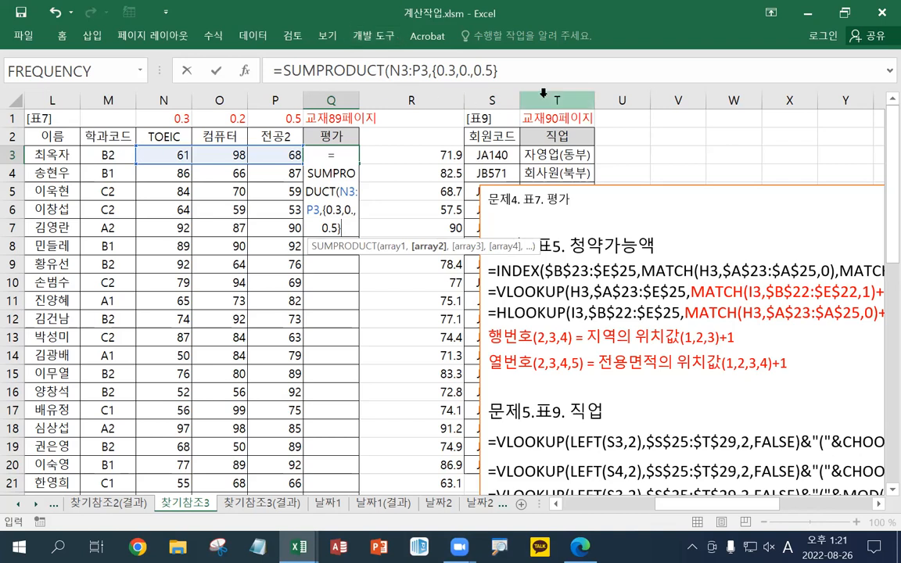
pyautogui.click(531, 74)
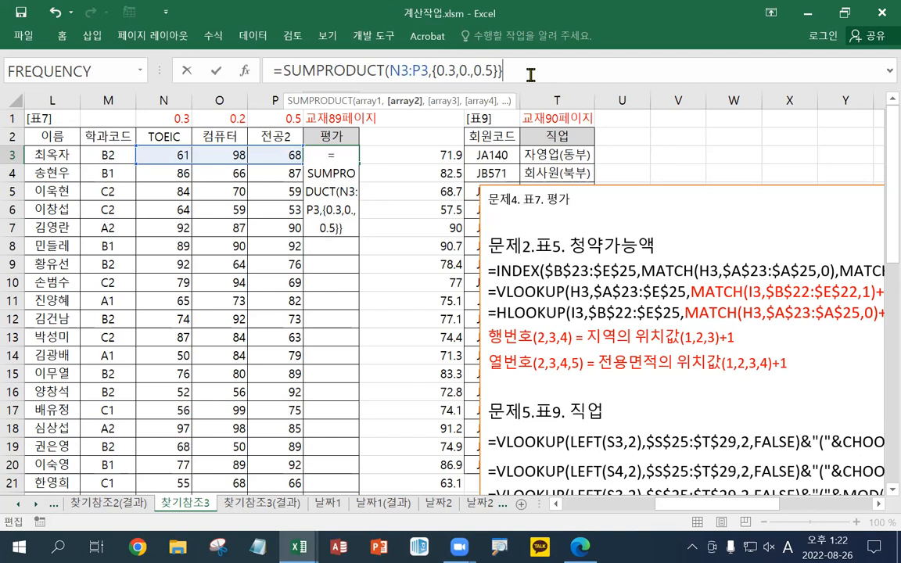
pyautogui.write(')')
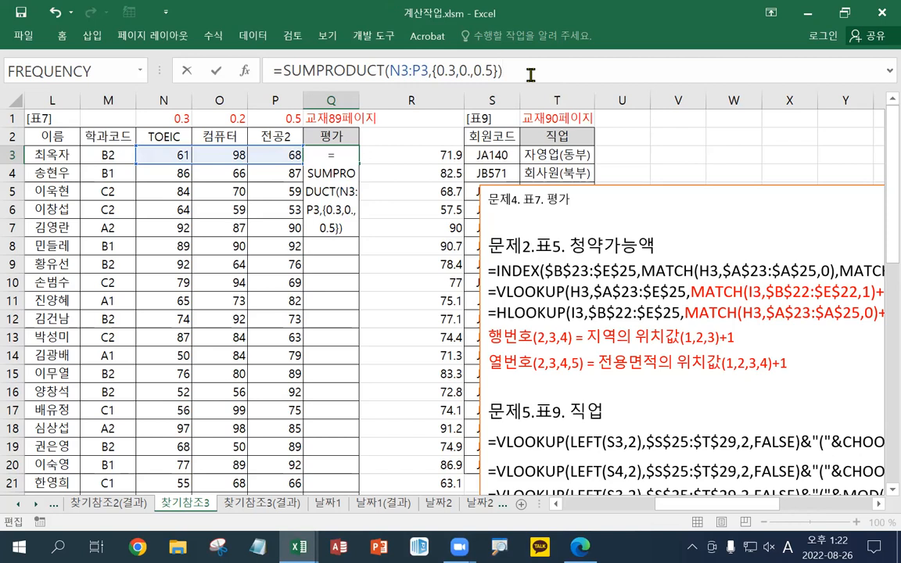
# Step: Correct the array constant in Q3 to {0.3,0.2,0.5} and fill the SUMPRODUCT formula down column Q
pyautogui.press('BackSpace')
pyautogui.press('BackSpace')
pyautogui.press('BackSpace')
pyautogui.press('BackSpace')
pyautogui.press('BackSpace')
pyautogui.press('BackSpace')
pyautogui.press('BackSpace')
pyautogui.write('.2')
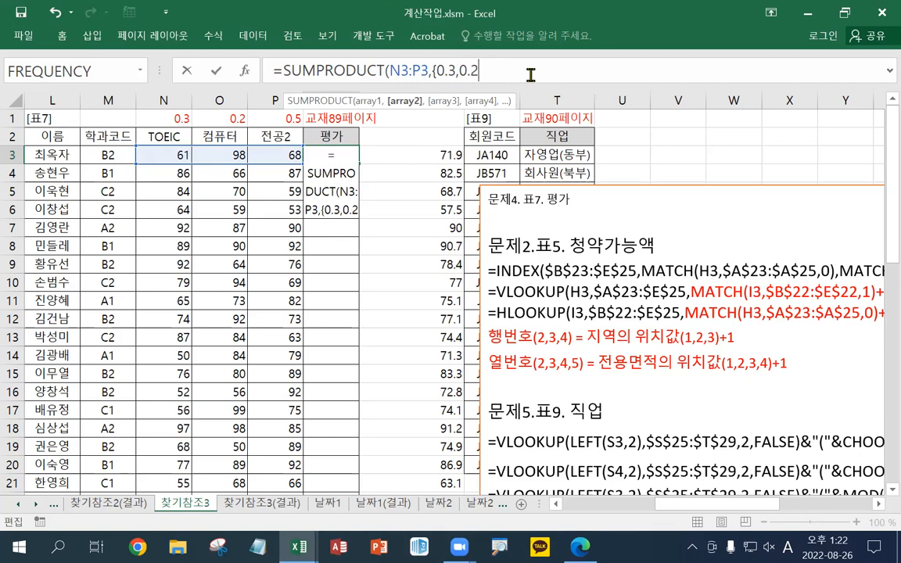
pyautogui.write(',0.5})')
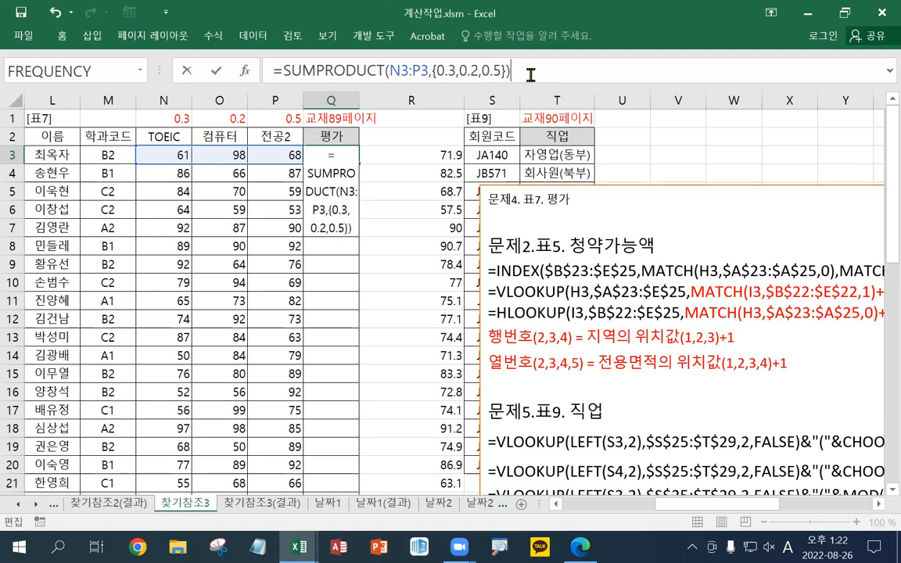
pyautogui.hotkey('ctrl', 'Return')
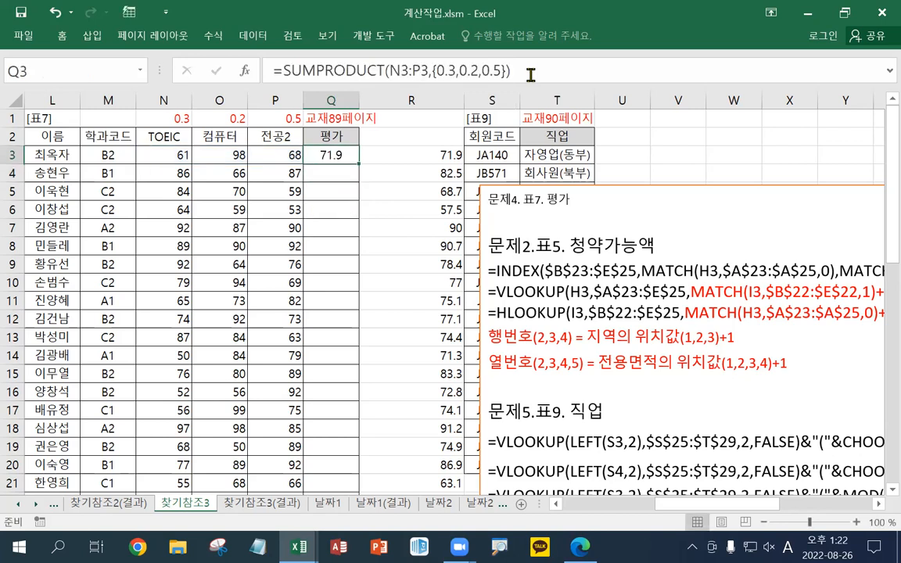
pyautogui.doubleClick(356, 163)
# Step: Copy Q3's SUMPRODUCT formula into the notes text box below the heading "문제4. 표7. 평가" and add a blank line after it
pyautogui.click(346, 156)
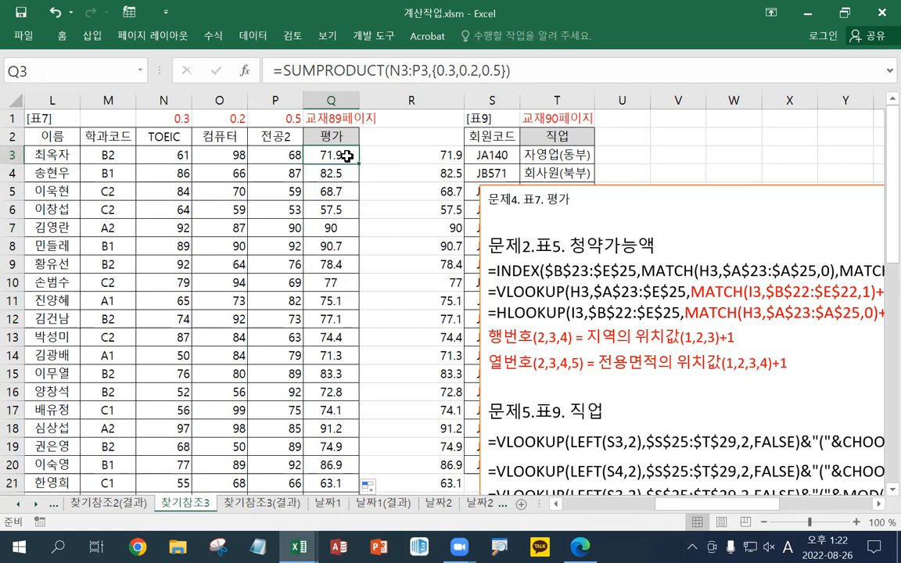
pyautogui.click(280, 71)
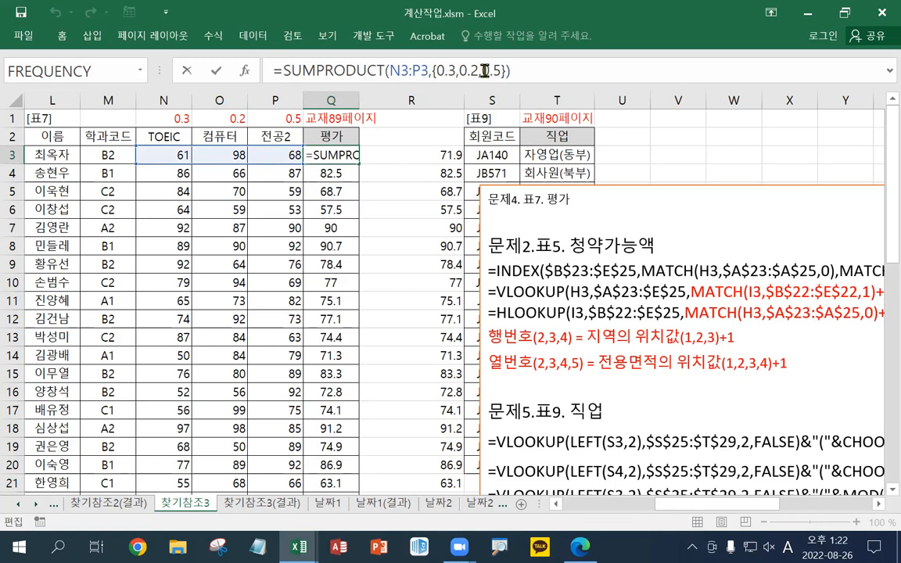
pyautogui.press('Escape')
pyautogui.moveTo(515, 70); pyautogui.dragTo(274, 70)
pyautogui.hotkey('ctrl', 'c')
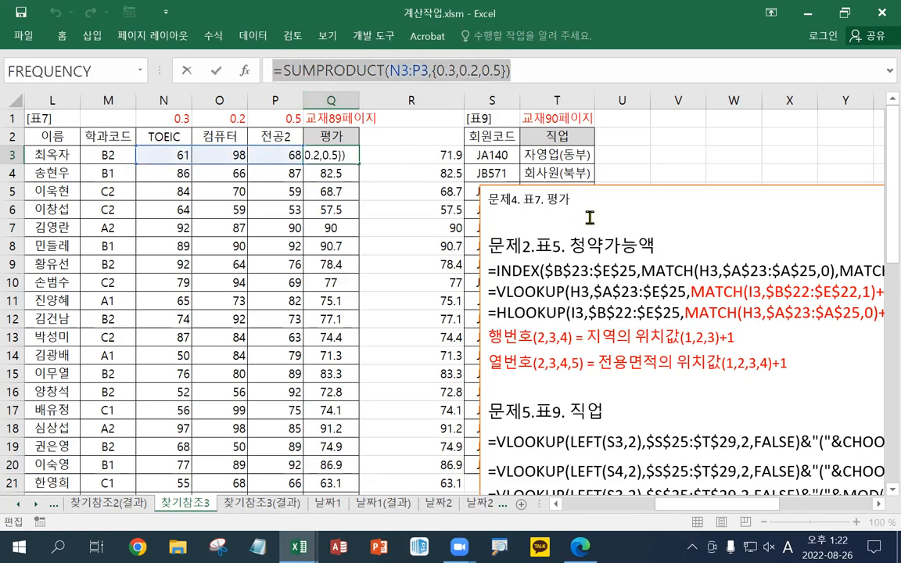
pyautogui.click(590, 219)
pyautogui.hotkey('ctrl', 'v')
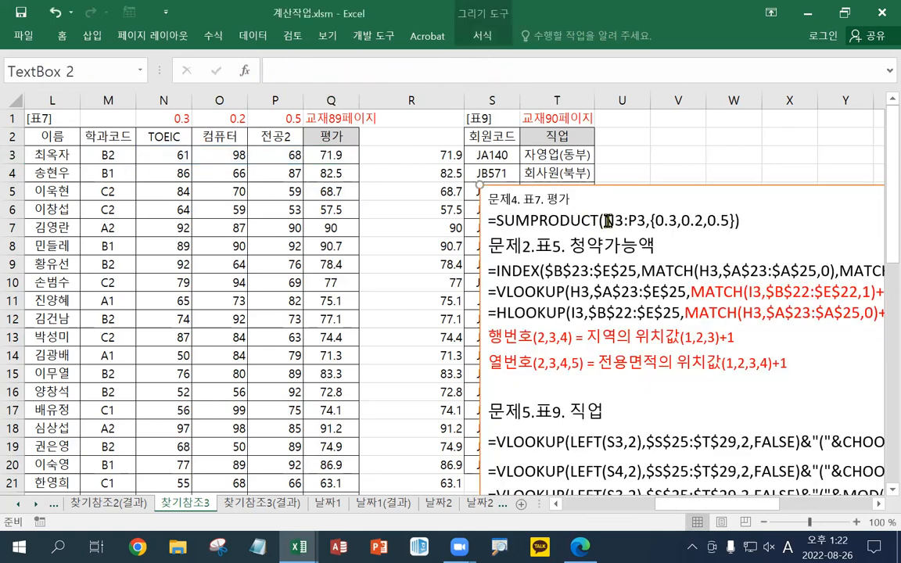
pyautogui.press('Return')
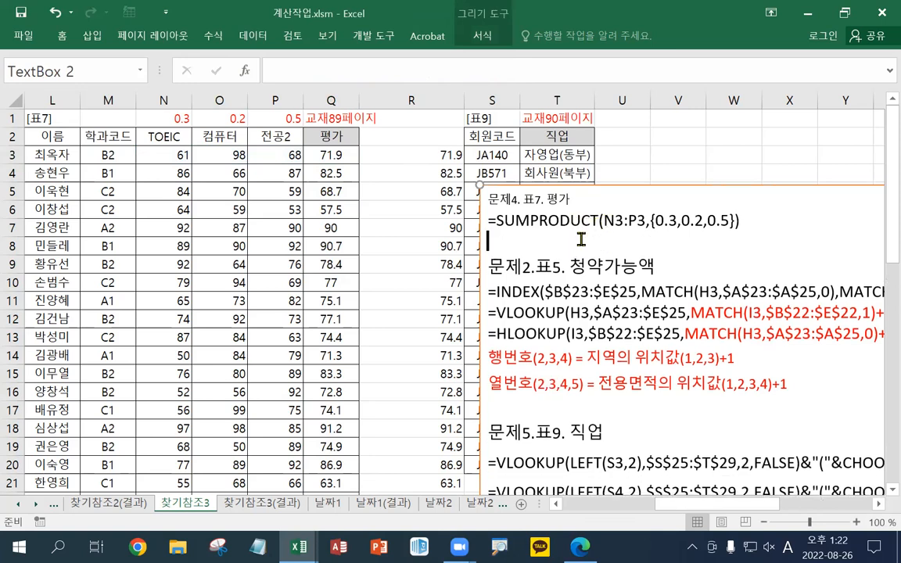
# Step: Nest Q3's SUMPRODUCT as the lookup value of an HLOOKUP function
pyautogui.click(313, 150)
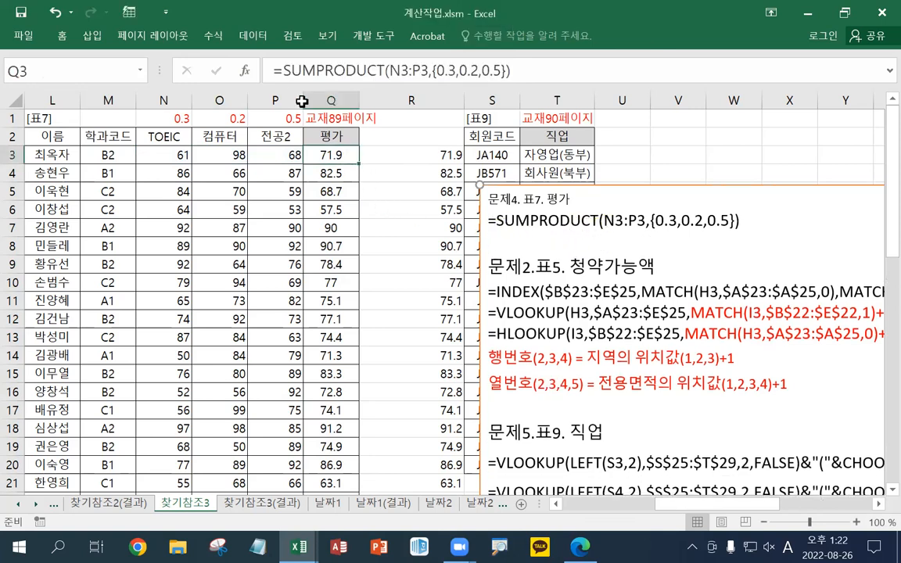
pyautogui.click(280, 71)
pyautogui.write('HOL')
pyautogui.press('BackSpace')
pyautogui.press('BackSpace')
pyautogui.write('LOOKUP(')
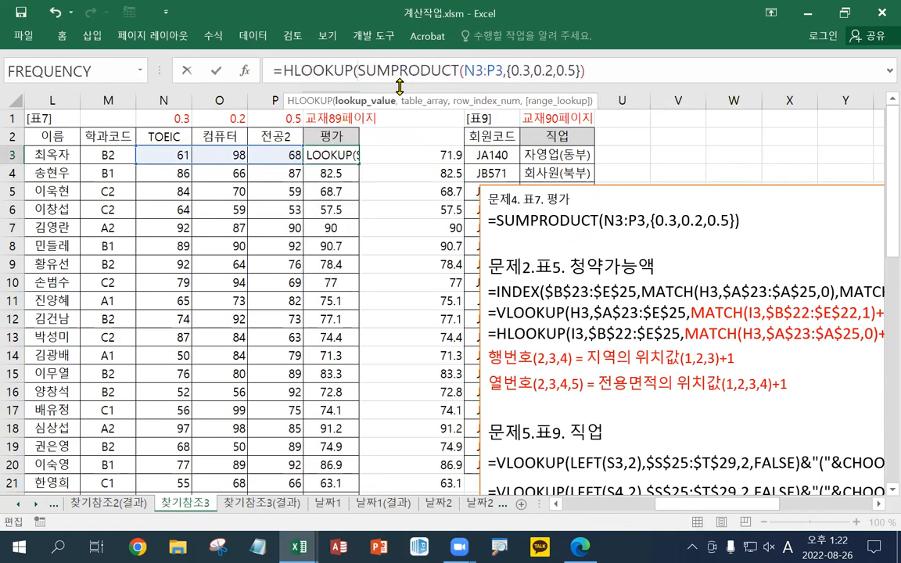
pyautogui.click(616, 71)
pyautogui.write(',')
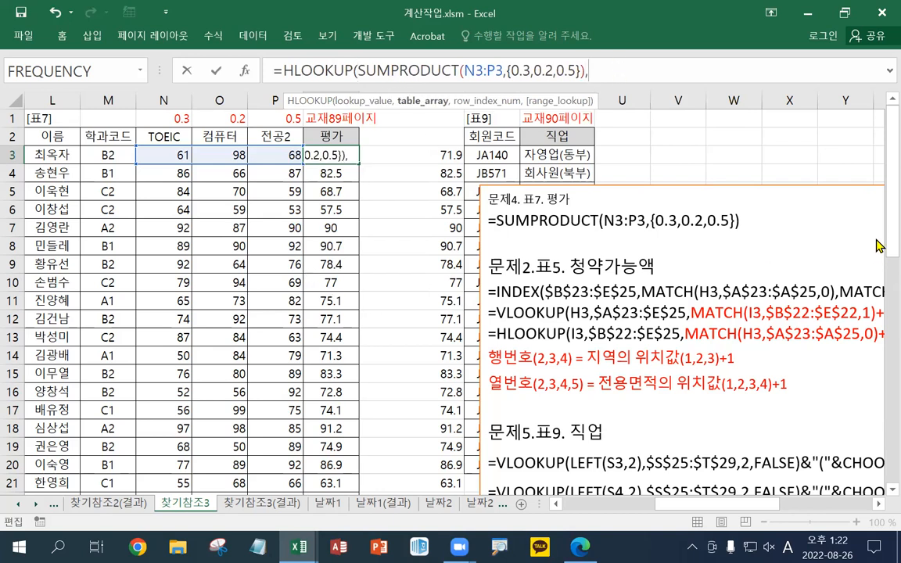
# Step: Give the HLOOKUP in Q3 the [표8] range as absolute table array $M$28:$Q$29
pyautogui.scroll(-6, 878, 243)
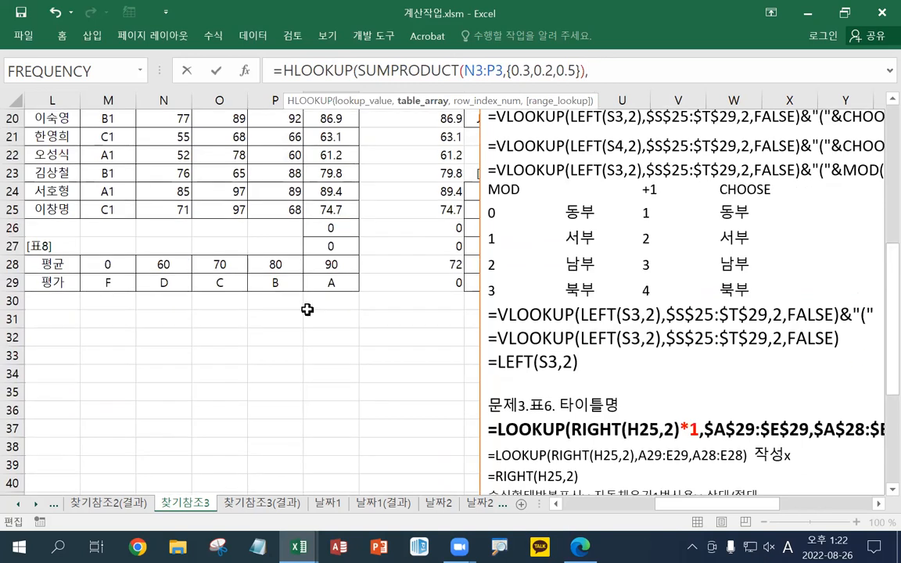
pyautogui.moveTo(121, 264); pyautogui.dragTo(322, 294)
pyautogui.press('F4')
pyautogui.scroll(6, 355, 304)
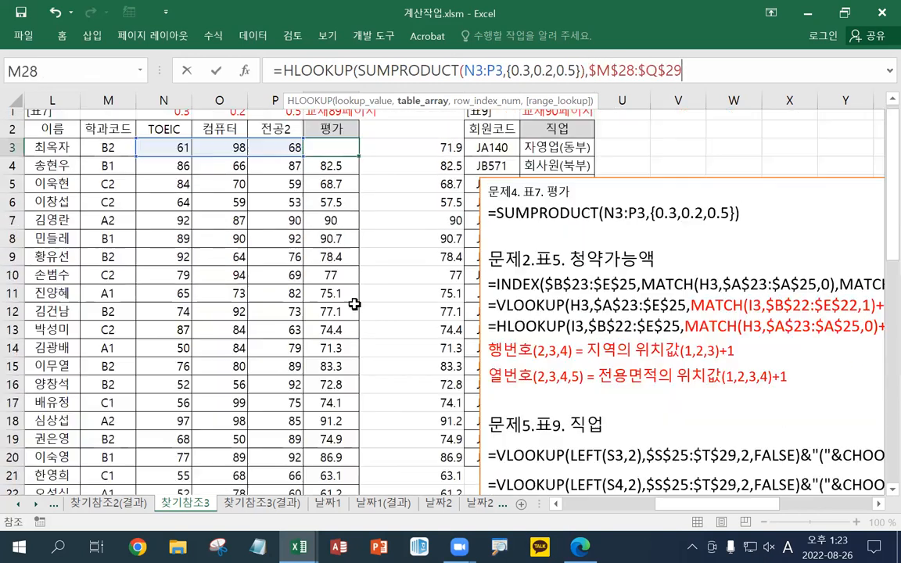
# Step: Complete Q3's HLOOKUP with row index 2 and TRUE, and fill the formula down the 평가 column
pyautogui.write(',2,')
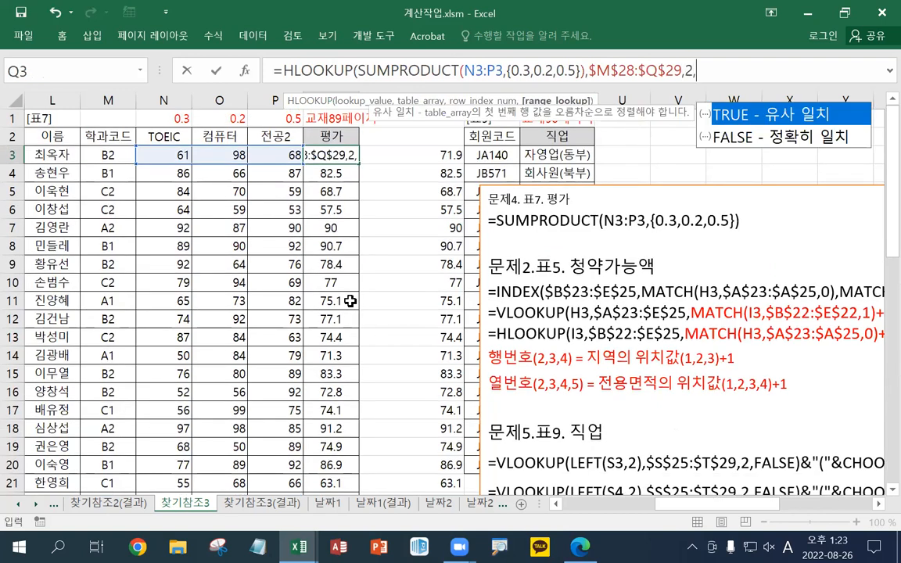
pyautogui.write('TRUE')
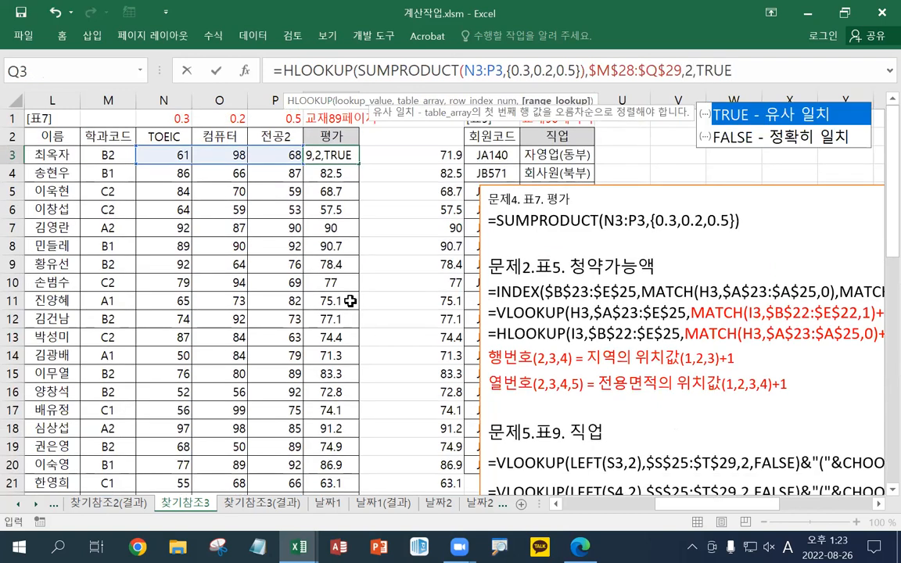
pyautogui.write(')')
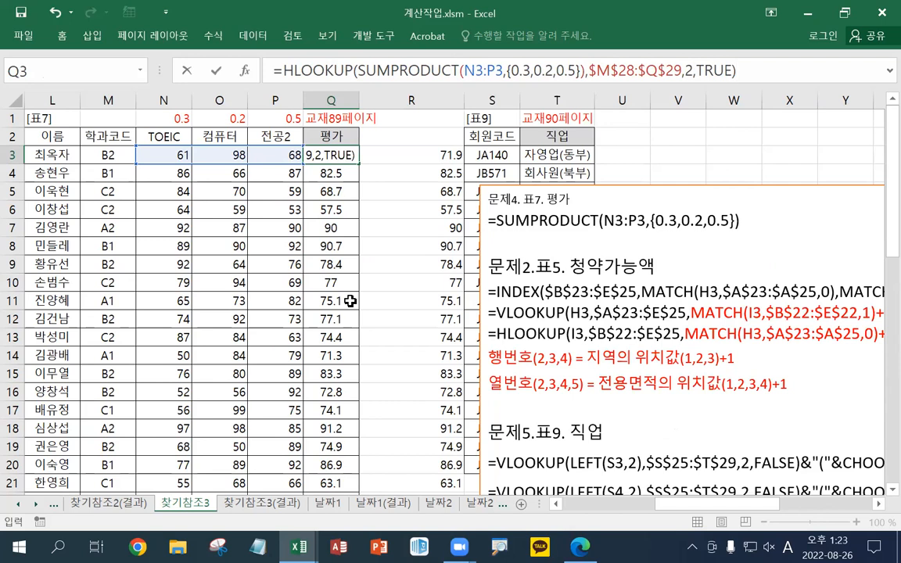
pyautogui.press('Return')
pyautogui.press('Up')
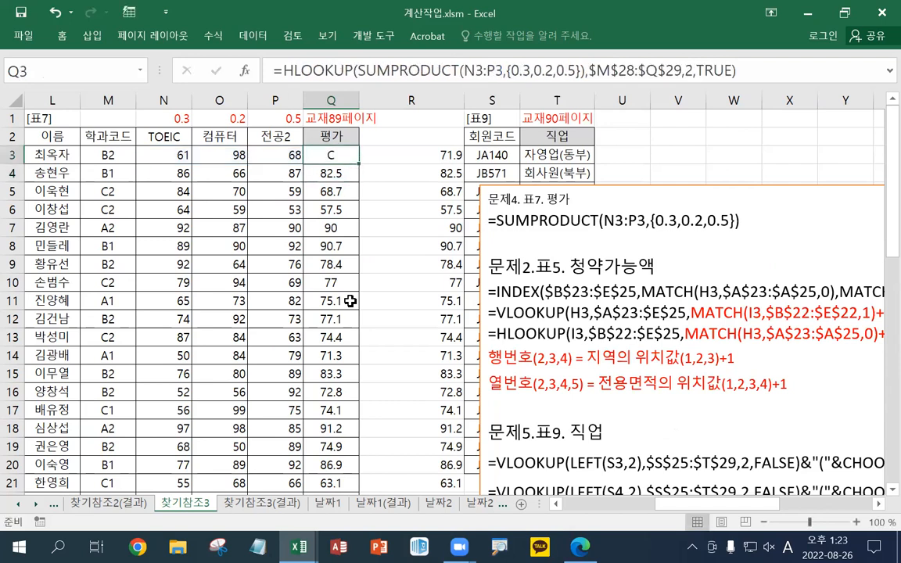
pyautogui.doubleClick(358, 163)
# Step: Copy Q3's full HLOOKUP formula into the notes text box on its own line above the SUMPRODUCT formula
pyautogui.click(351, 158)
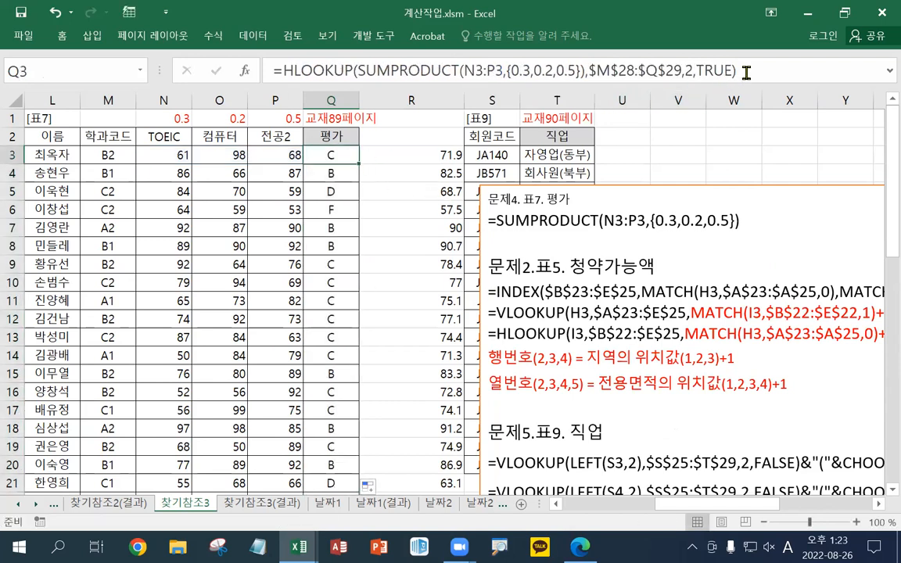
pyautogui.tripleClick(673, 70)
pyautogui.hotkey('ctrl', 'c')
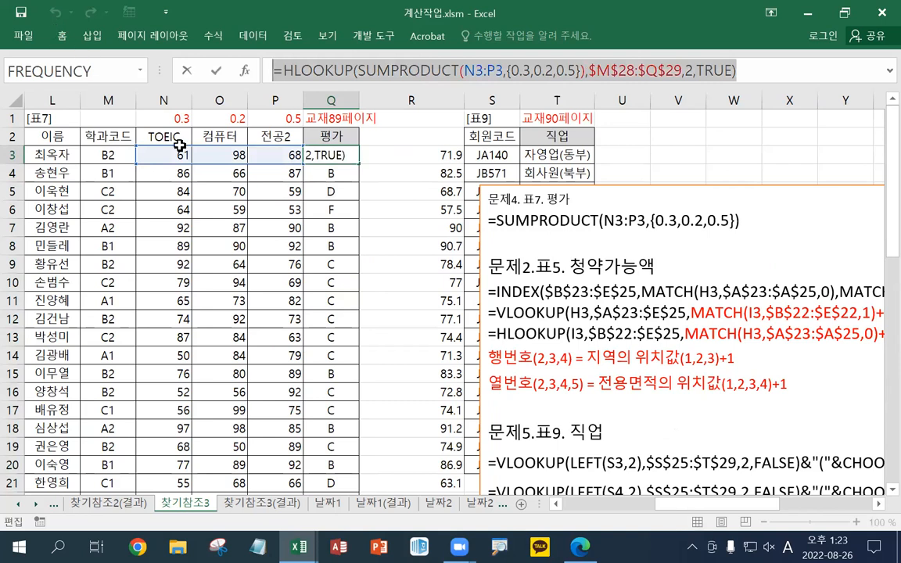
pyautogui.press('Escape')
pyautogui.click(484, 226)
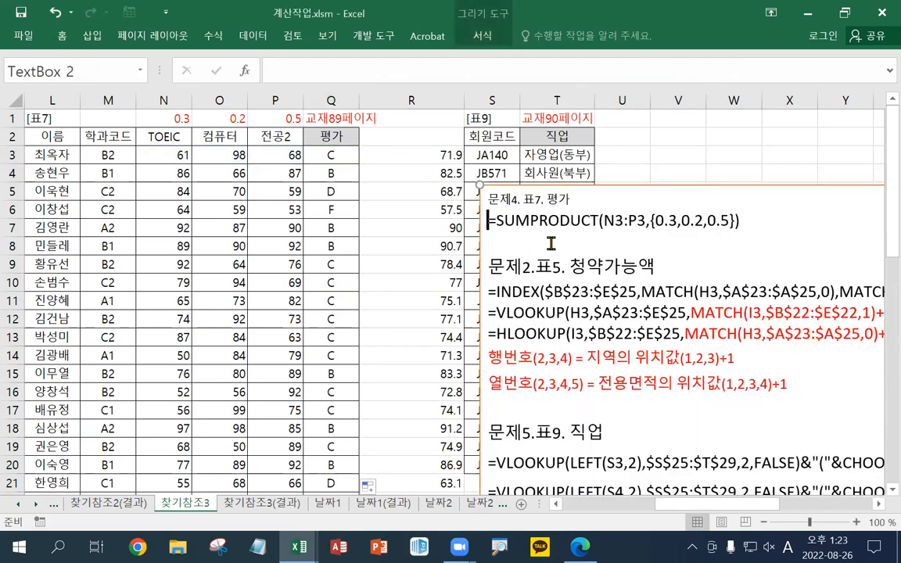
pyautogui.hotkey('ctrl', 'v')
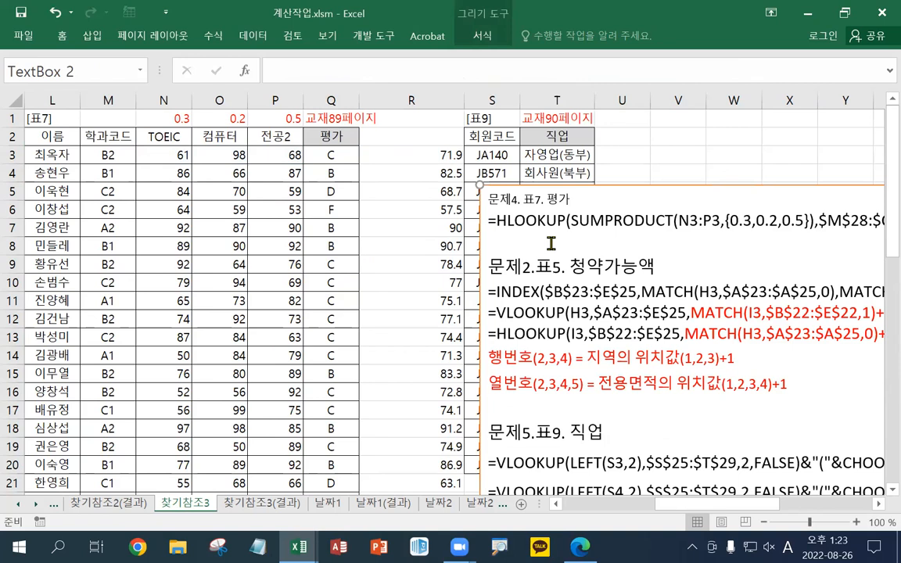
pyautogui.write('=SUMPRODUCT(N3:P3,{0.3,0.2,0.5})')
# Step: Move the notes text box so the whole HLOOKUP line is visible, and enlarge that line's font
pyautogui.moveTo(563, 187); pyautogui.dragTo(425, 192)
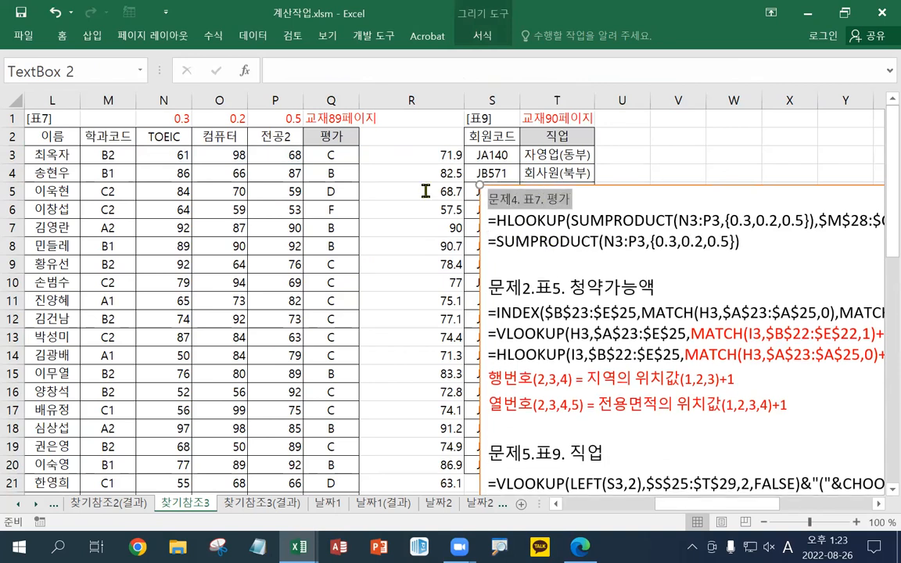
pyautogui.moveTo(616, 192); pyautogui.dragTo(405, 205)
pyautogui.tripleClick(466, 239)
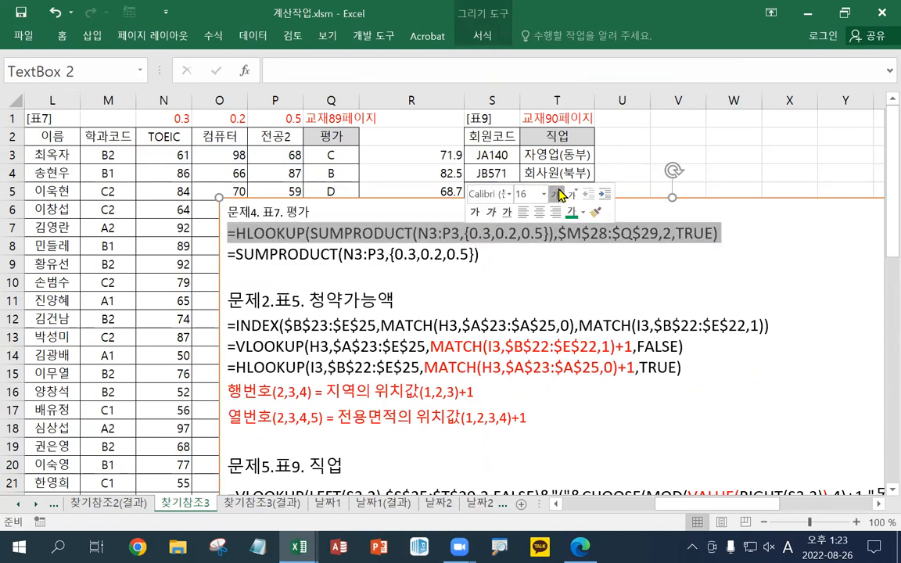
pyautogui.click(559, 194)
pyautogui.click(560, 194)
# Step: Save 계산작업.xlsm and close the workbook
pyautogui.click(351, 165)
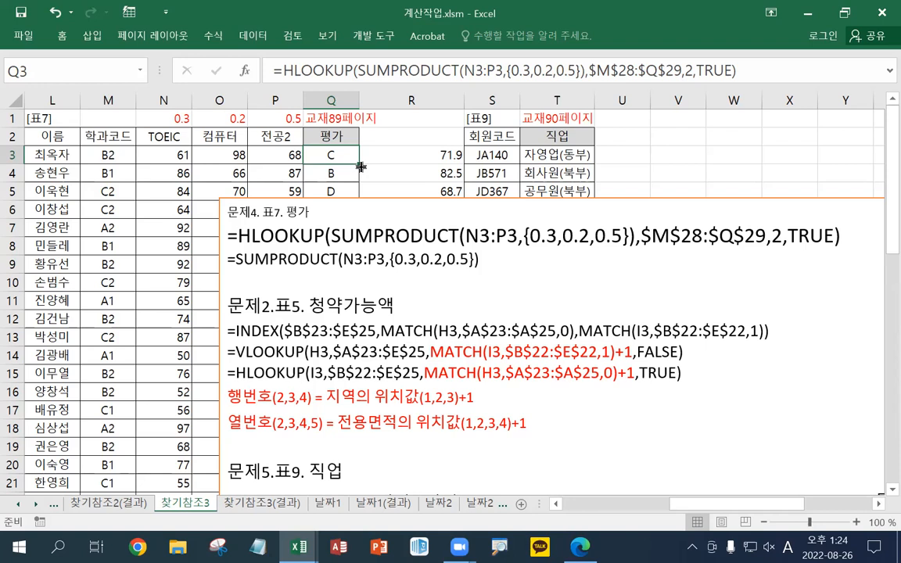
pyautogui.click(21, 12)
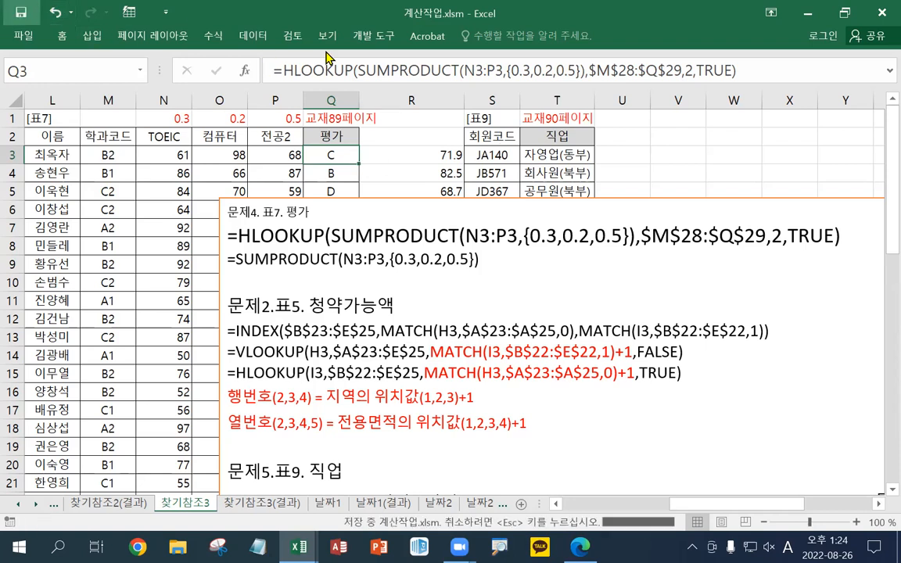
pyautogui.click(877, 14)
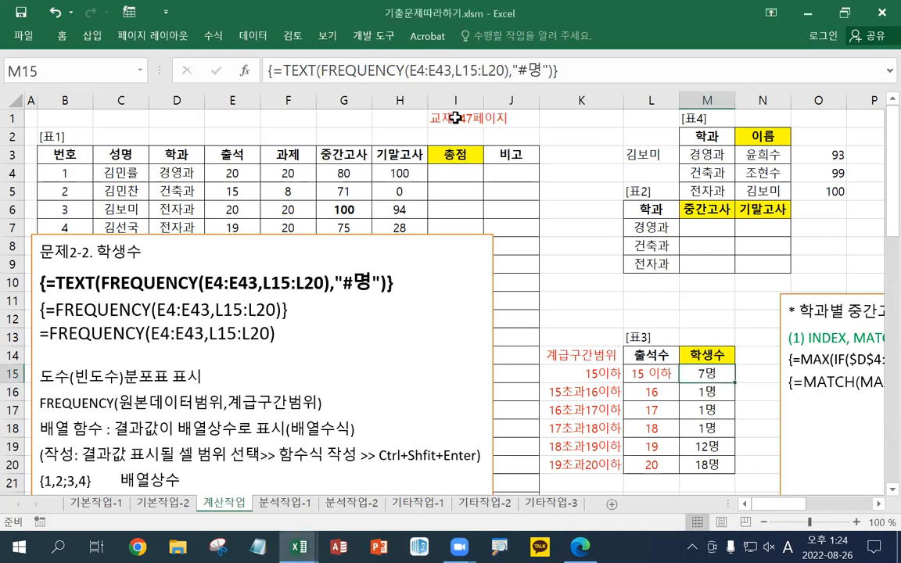
# Step: Minimize the browser behind the 기출문제따라하기.xlsm window and show the workbook's 기본작업-1 sheet maximized
pyautogui.click(851, 14)
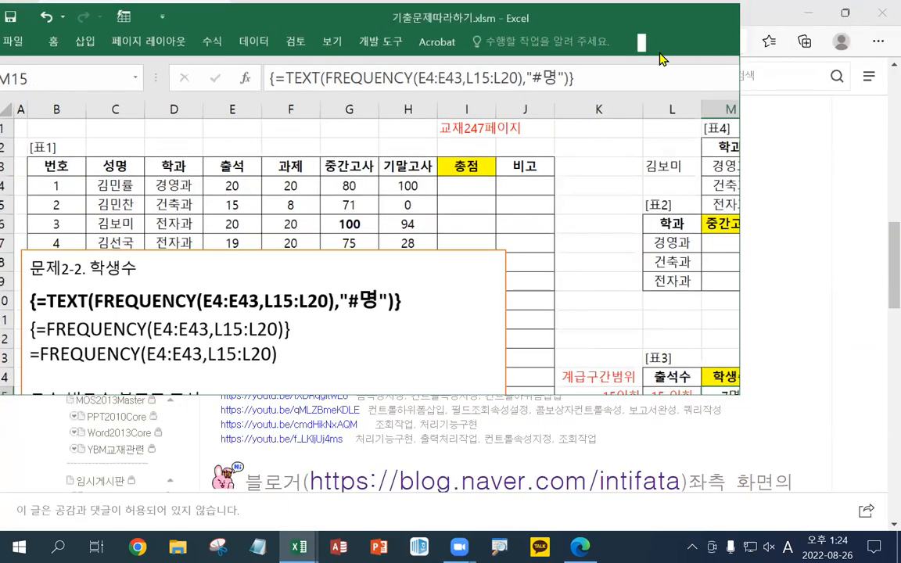
pyautogui.click(800, 18)
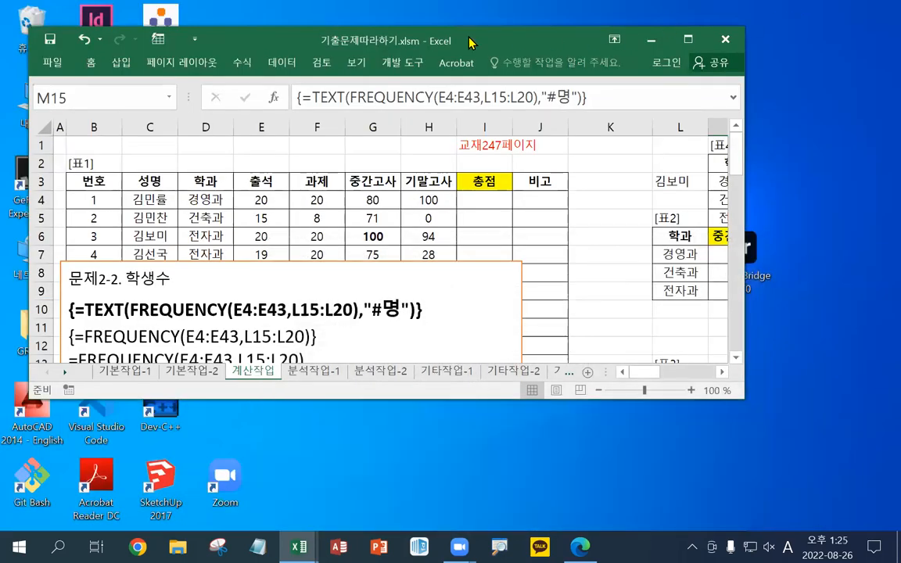
pyautogui.moveTo(471, 42); pyautogui.dragTo(455, 23)
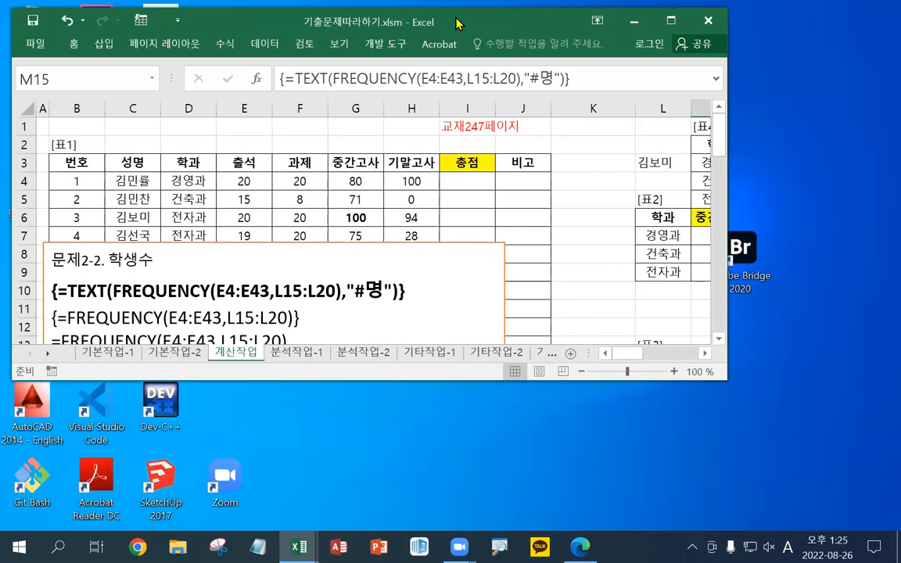
pyautogui.click(124, 353)
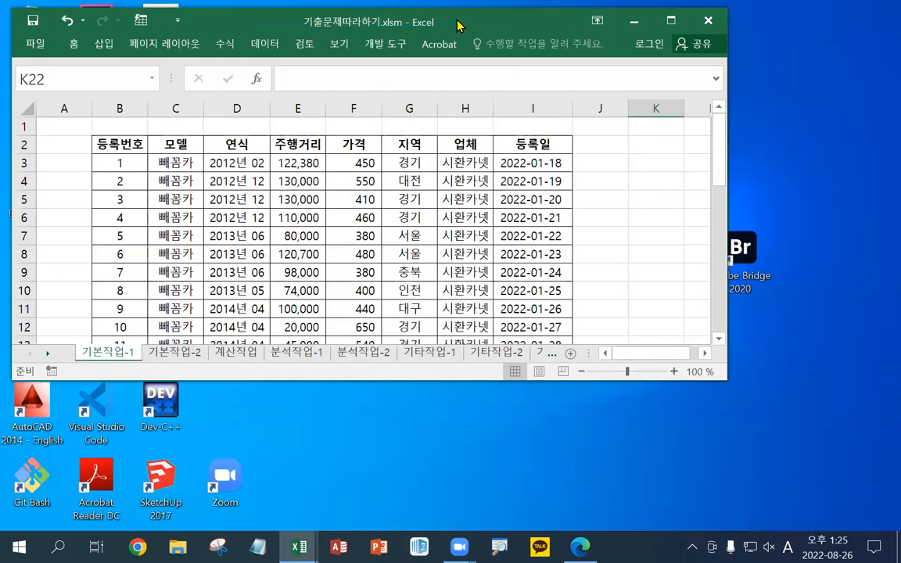
pyautogui.doubleClick(460, 24)
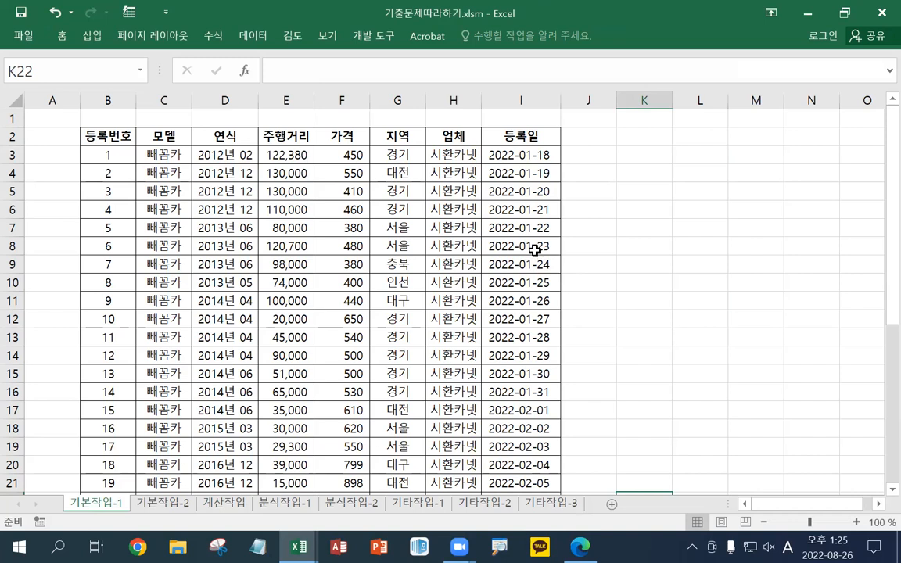
# Step: Copy the page note "교재247페이지" from I1 of the 계산작업 sheet to K1 of the 기본작업-1 sheet
pyautogui.click(224, 503)
pyautogui.rightClick(462, 118)
pyautogui.click(517, 155)
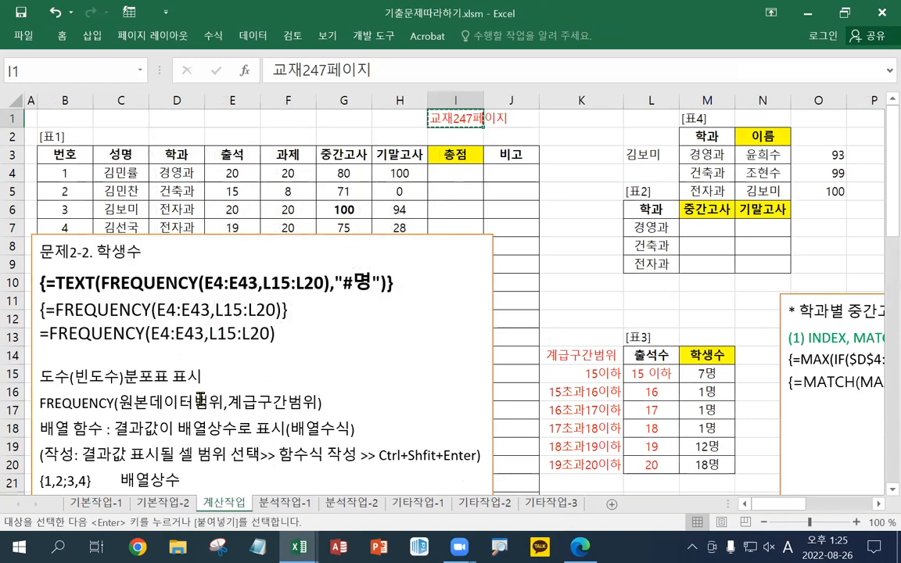
pyautogui.click(95, 505)
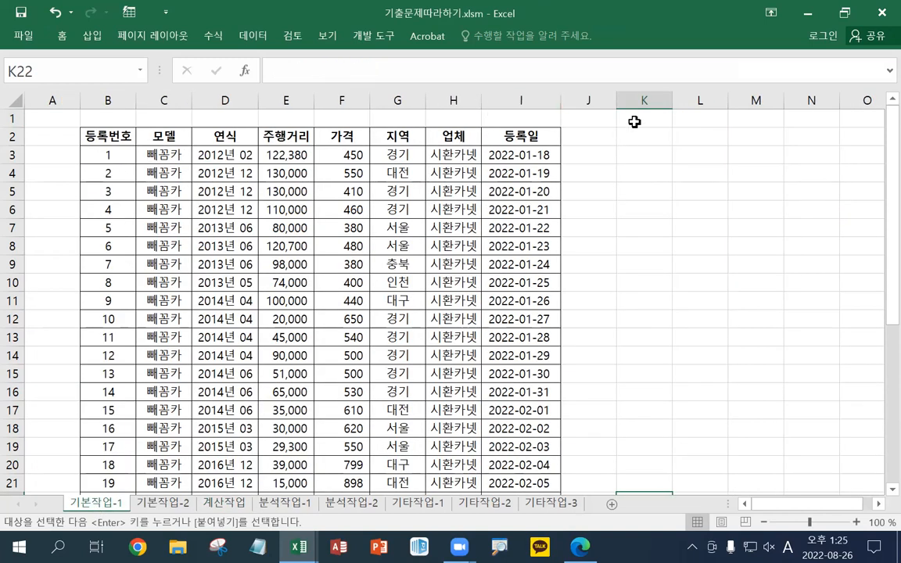
pyautogui.rightClick(637, 121)
pyautogui.click(666, 185)
pyautogui.click(624, 188)
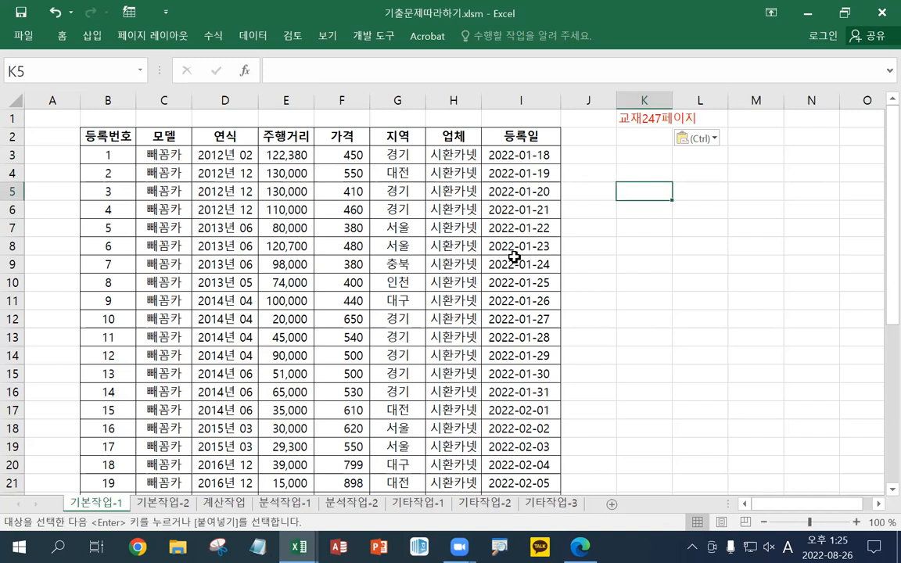
pyautogui.scroll(-7, 475, 293)
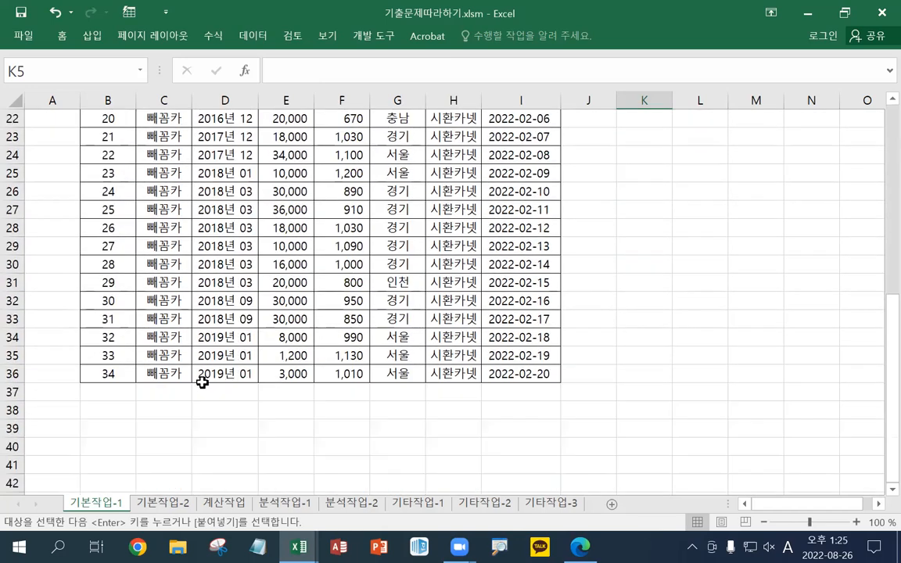
# Step: Enter the criteria heading 조건 in B38 below the data table
pyautogui.click(104, 409)
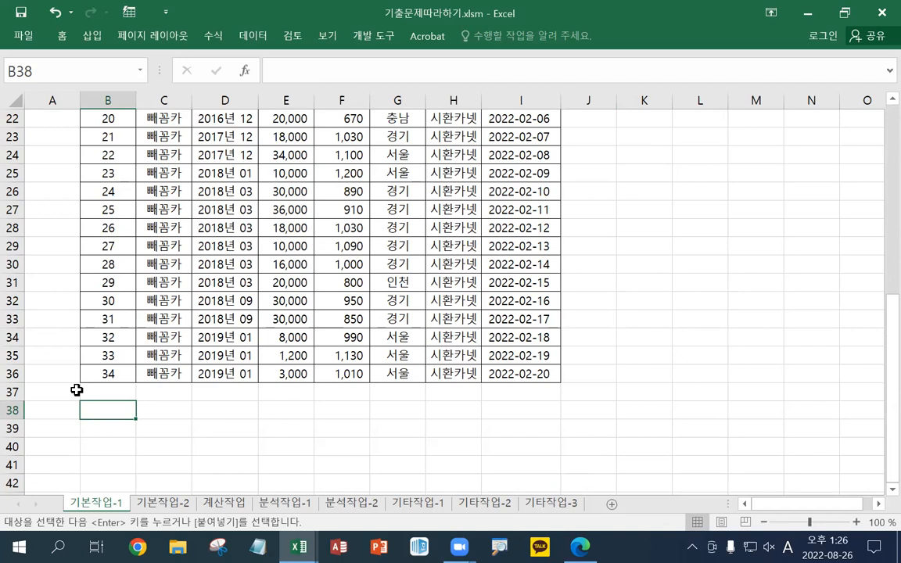
pyautogui.write('W')
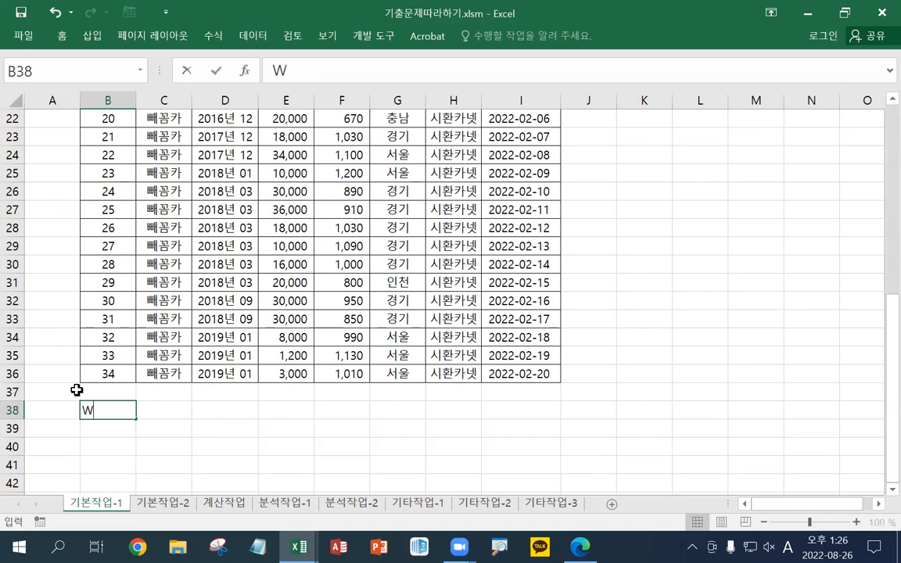
pyautogui.write('HRJ')
pyautogui.press('BackSpace')
pyautogui.press('BackSpace')
pyautogui.press('BackSpace')
pyautogui.press('BackSpace')
pyautogui.press('Hangul')
pyautogui.write('조건')
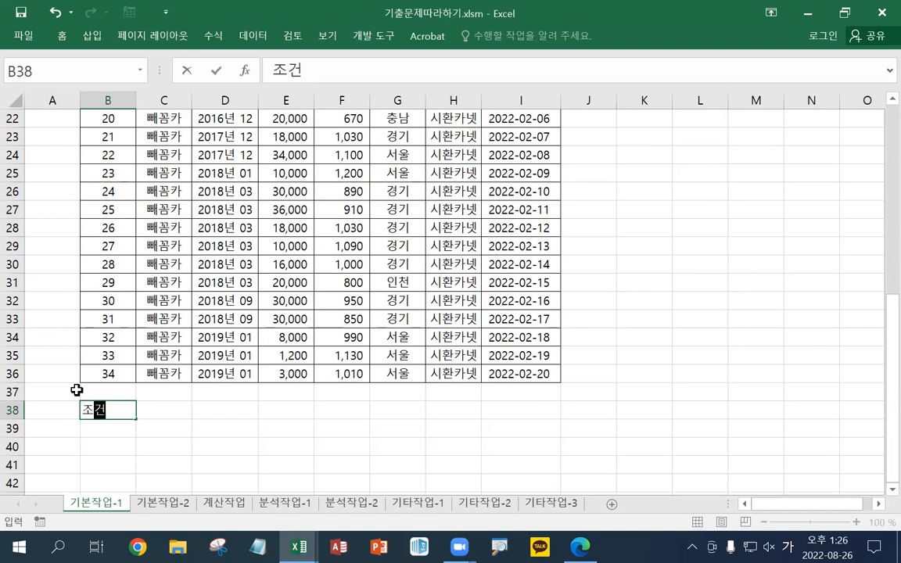
pyautogui.press('Return')
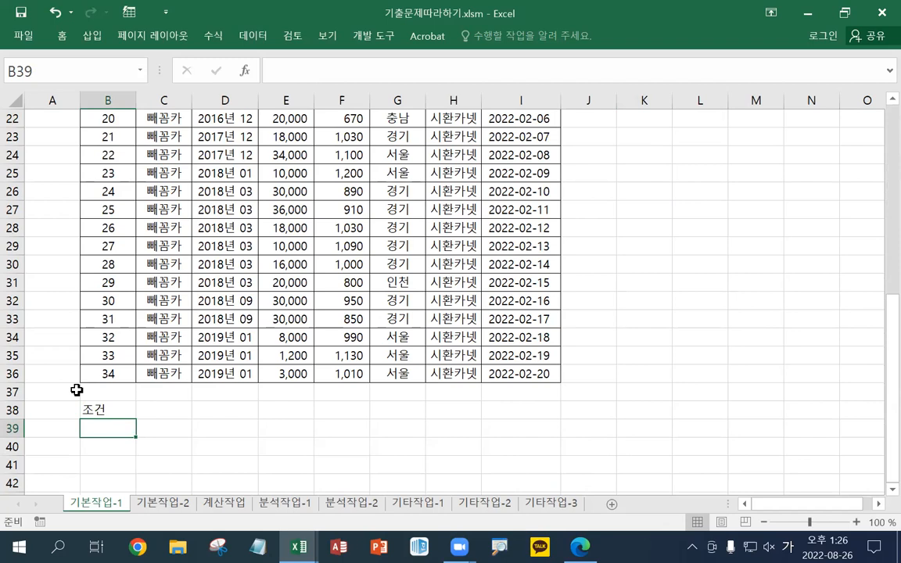
# Step: Enter the criteria formula =G3<>"서울" in B39, referencing the first 지역 value
pyautogui.write('=')
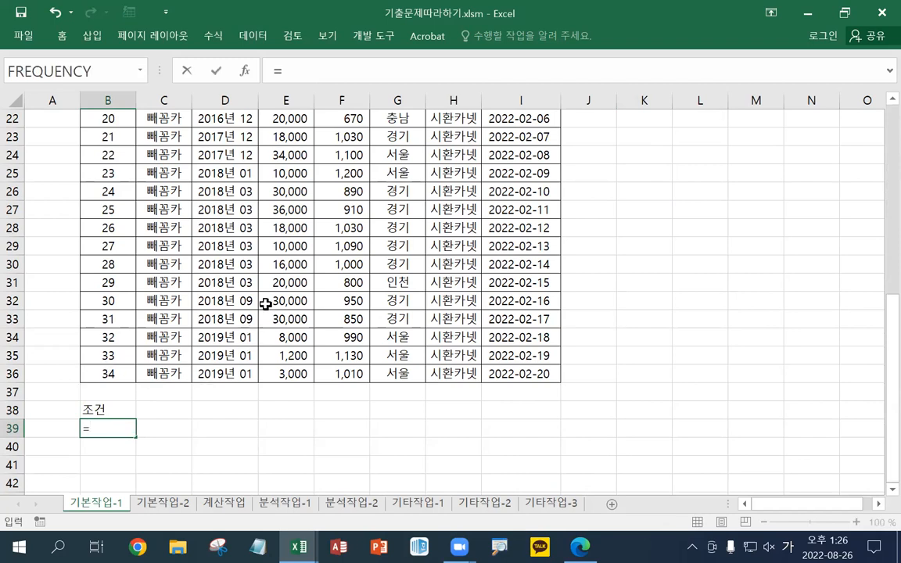
pyautogui.scroll(7, 266, 304)
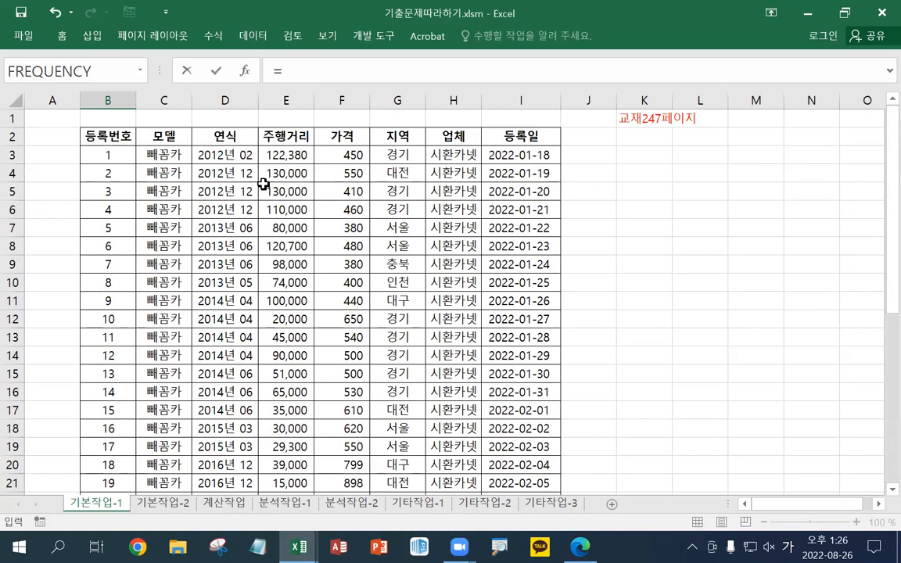
pyautogui.click(393, 154)
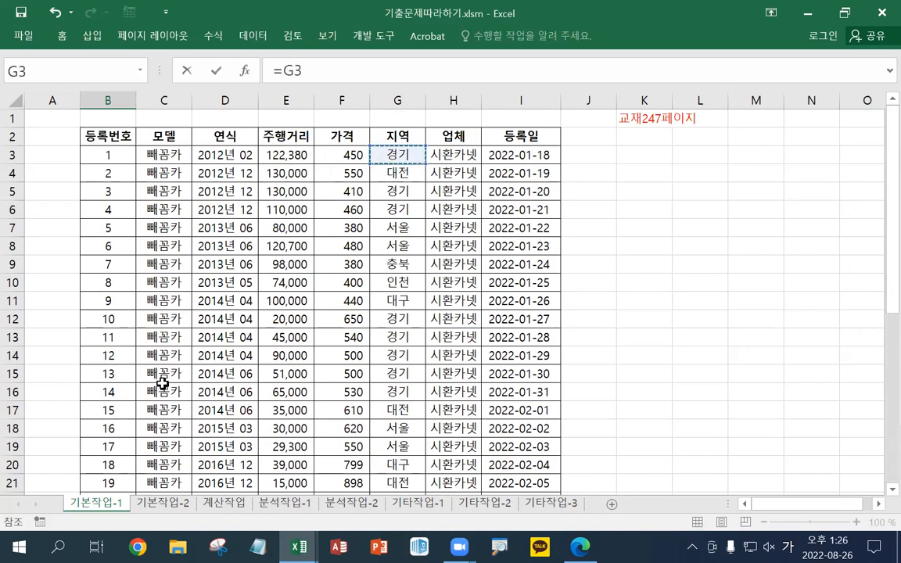
pyautogui.scroll(-7, 162, 383)
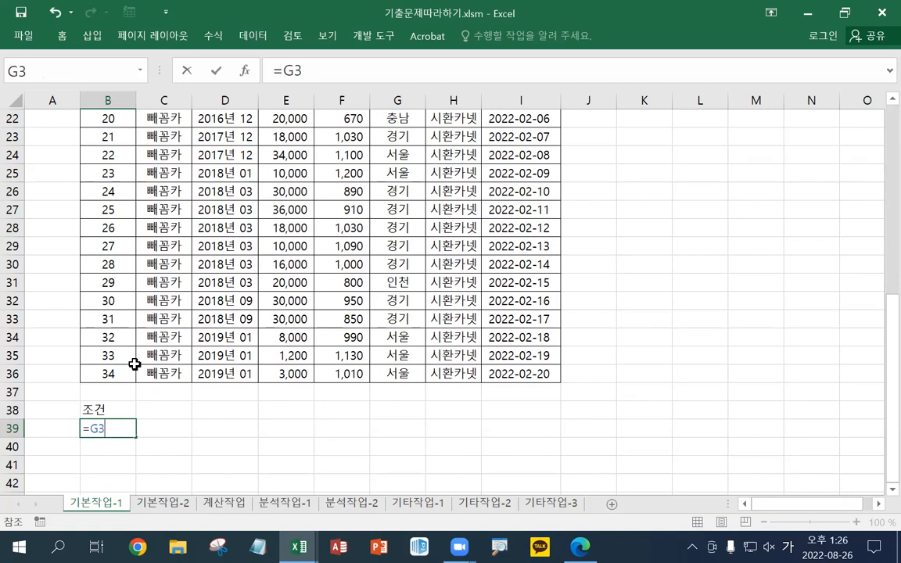
pyautogui.write('=')
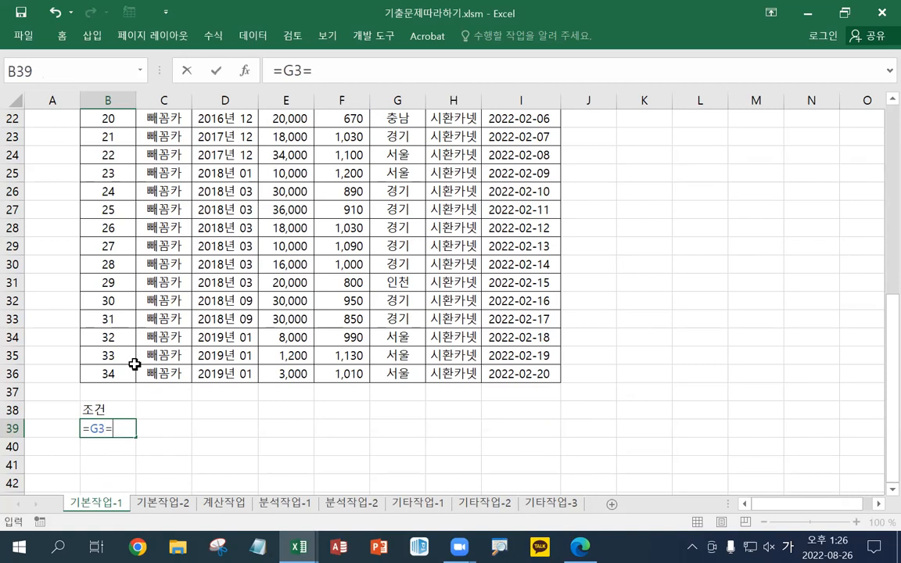
pyautogui.press('BackSpace')
pyautogui.write('<>"')
pyautogui.write('서울')
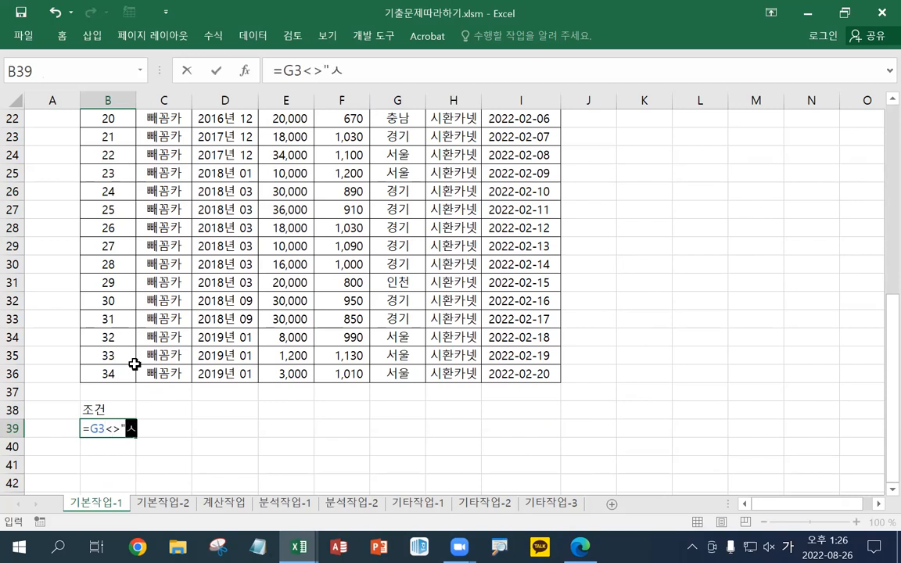
pyautogui.write('"')
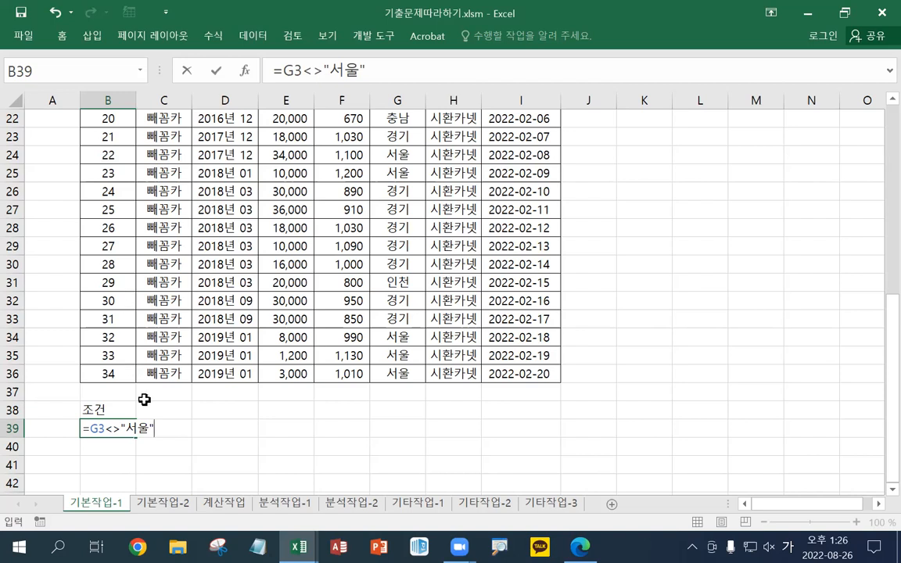
pyautogui.click(115, 452)
# Step: Rewrite the B39 criteria formula in its alternative form =NOT(G3="서울")
pyautogui.doubleClick(123, 430)
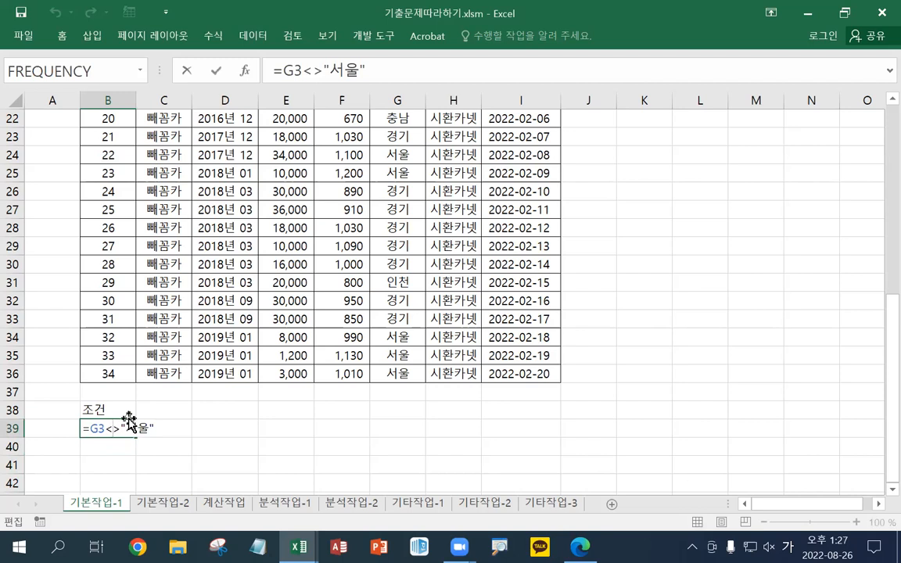
pyautogui.scroll(-1, 123, 403)
pyautogui.scroll(-2, 122, 402)
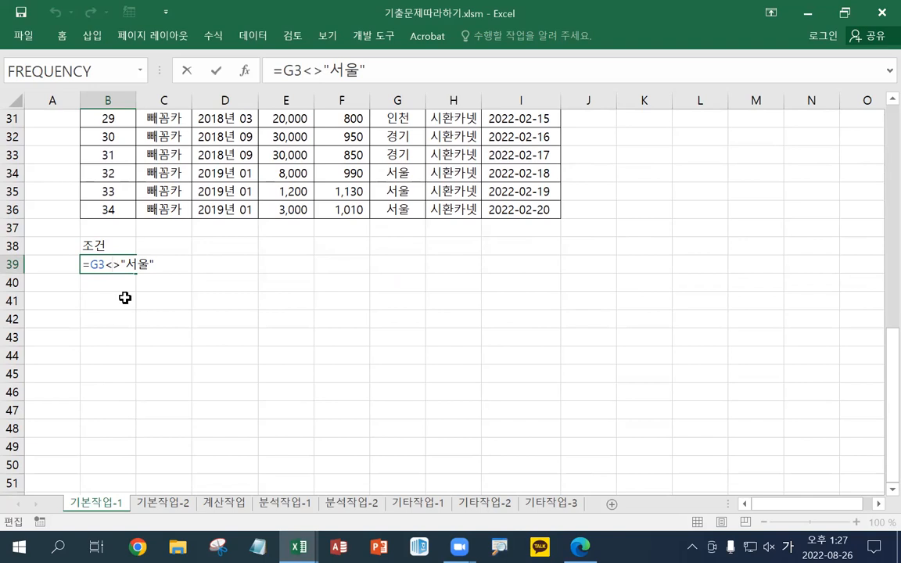
pyautogui.moveTo(88, 265)
pyautogui.mouseDown()
pyautogui.moveTo(119, 263)
pyautogui.moveTo(105, 264)
pyautogui.mouseUp()
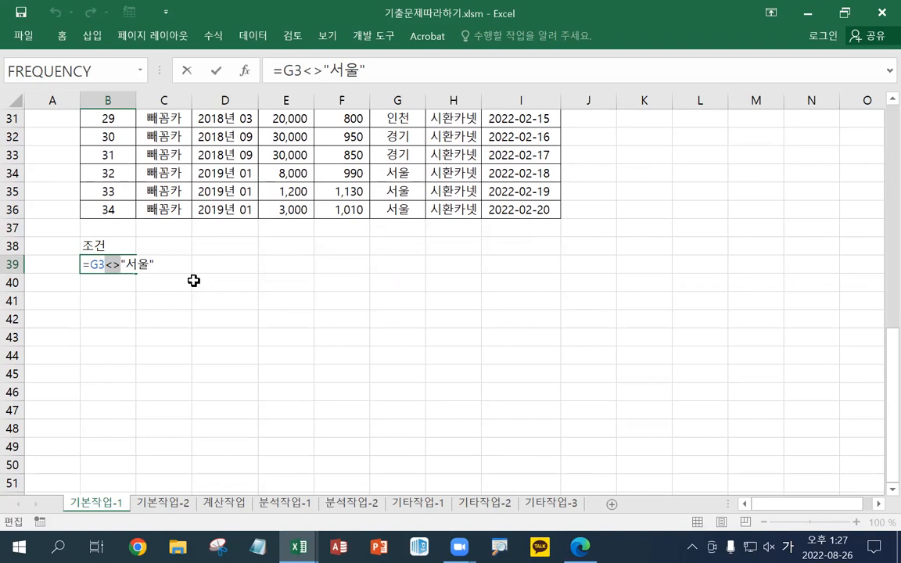
pyautogui.write('=')
pyautogui.click(87, 264)
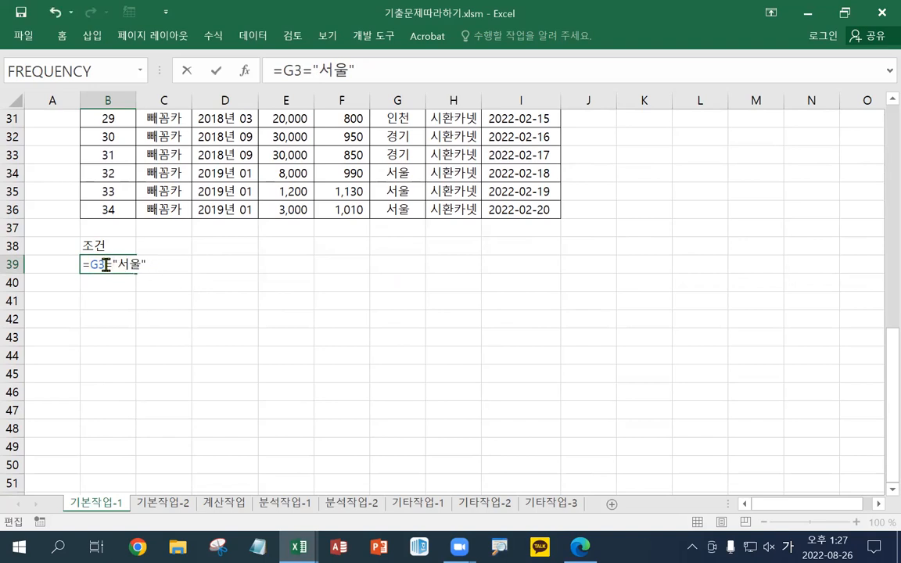
pyautogui.write('ㅜㅐㅅ')
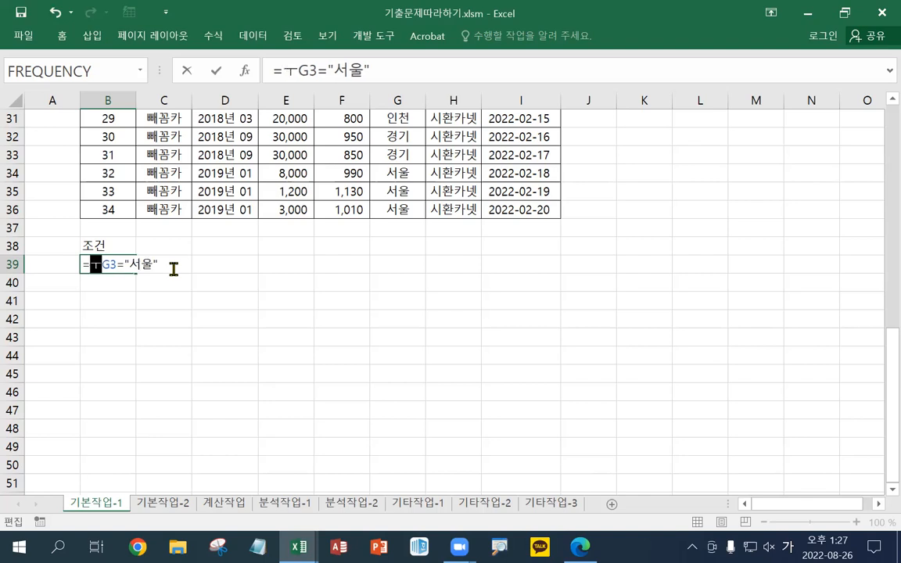
pyautogui.press('BackSpace')
pyautogui.press('BackSpace')
pyautogui.press('BackSpace')
pyautogui.press('Hangul')
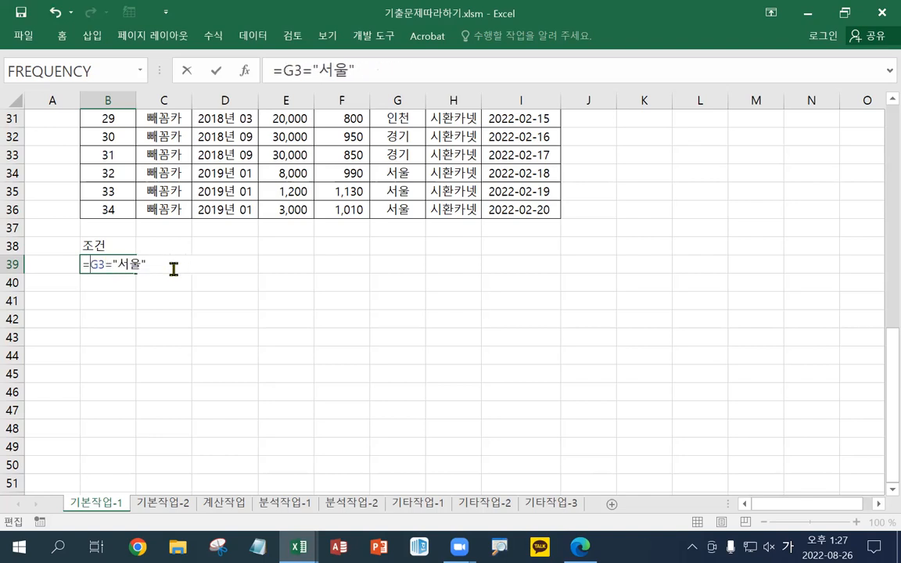
pyautogui.write('NOT(')
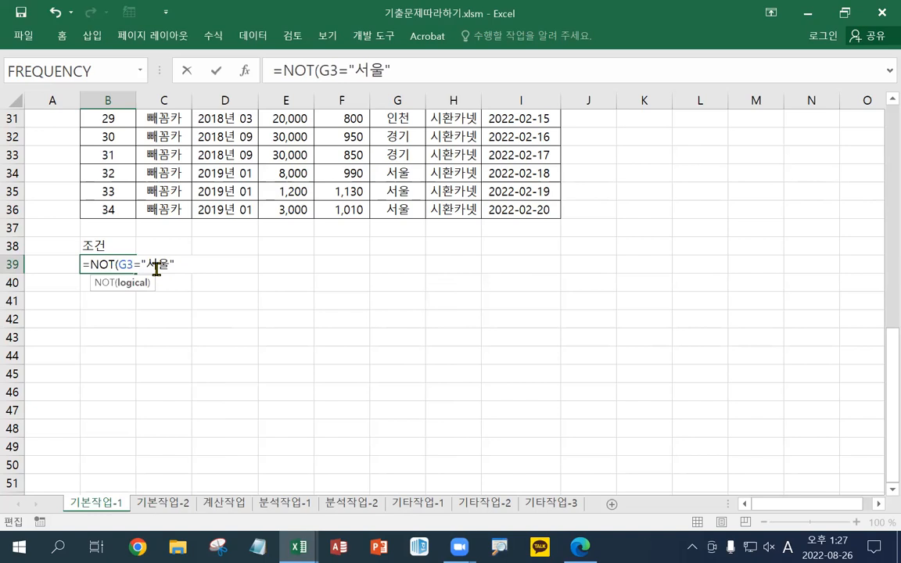
pyautogui.click(183, 266)
pyautogui.write(')')
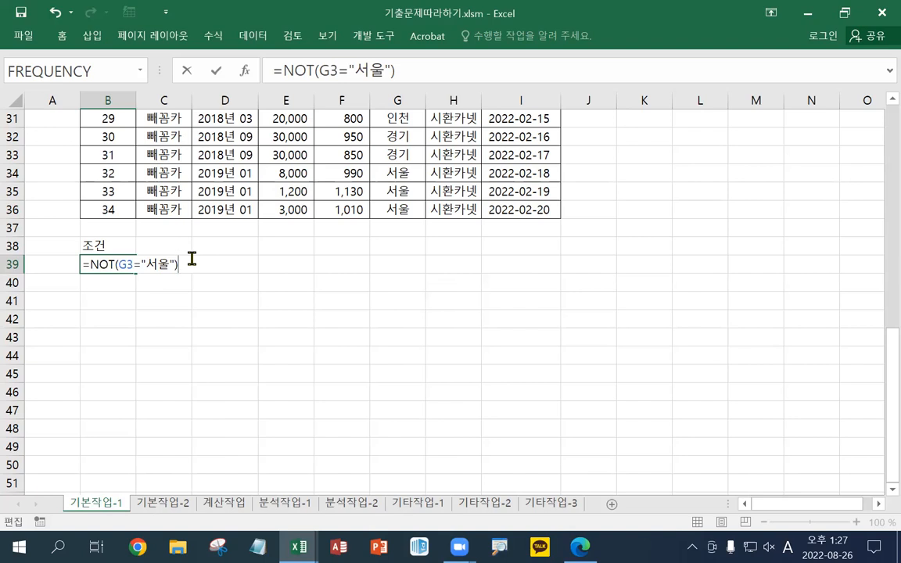
# Step: Remove the NOT expression from B39 and rebuild the formula as =G3<>"서울" followed by a comma for another condition
pyautogui.press('BackSpace')
pyautogui.press('BackSpace')
pyautogui.press('BackSpace')
pyautogui.press('BackSpace')
pyautogui.press('BackSpace')
pyautogui.press('BackSpace')
pyautogui.press('BackSpace')
pyautogui.press('BackSpace')
pyautogui.press('BackSpace')
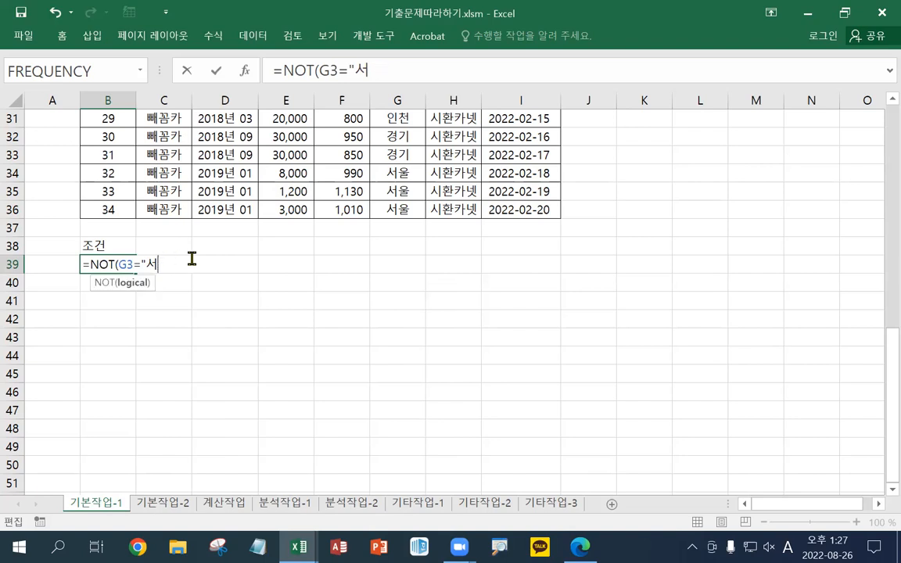
pyautogui.press('BackSpace')
pyautogui.press('BackSpace')
pyautogui.press('BackSpace')
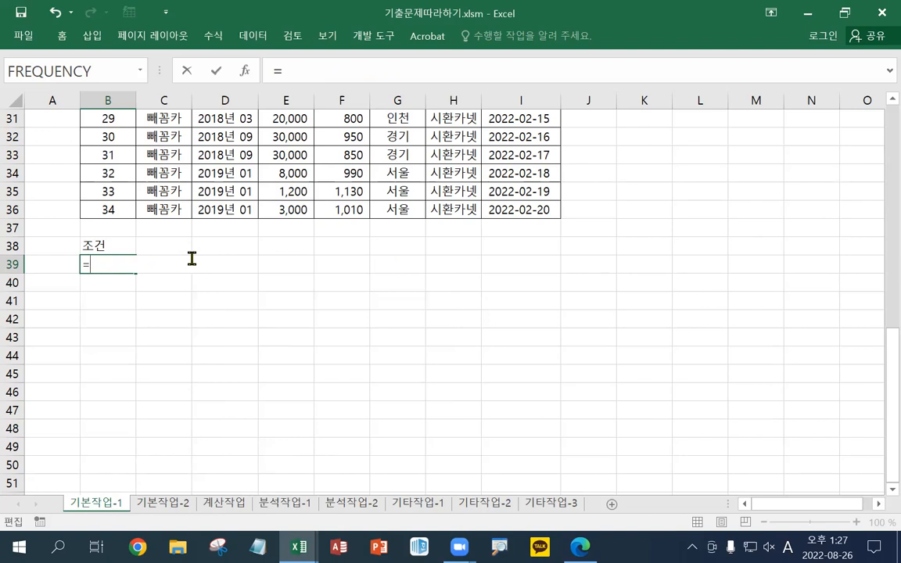
pyautogui.scroll(8, 436, 275)
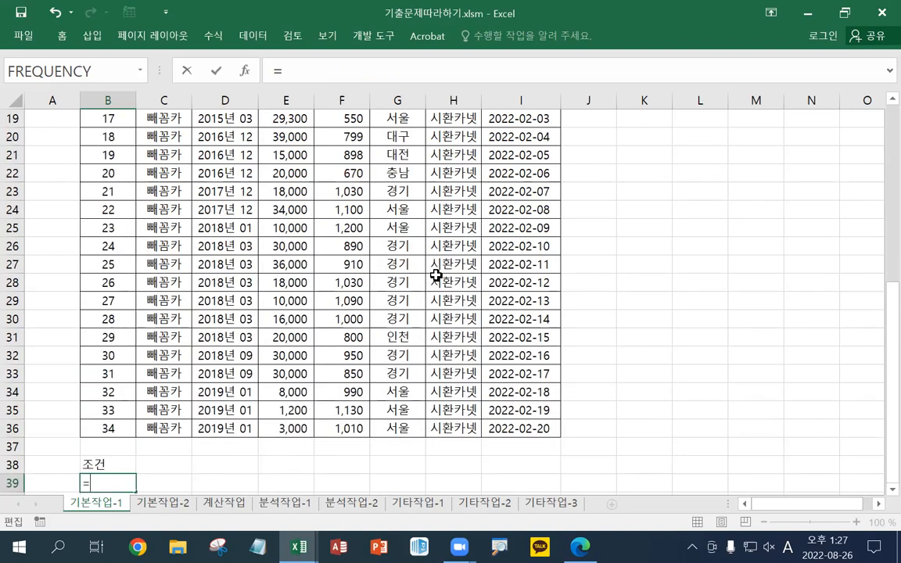
pyautogui.scroll(2, 437, 187)
pyautogui.click(409, 153)
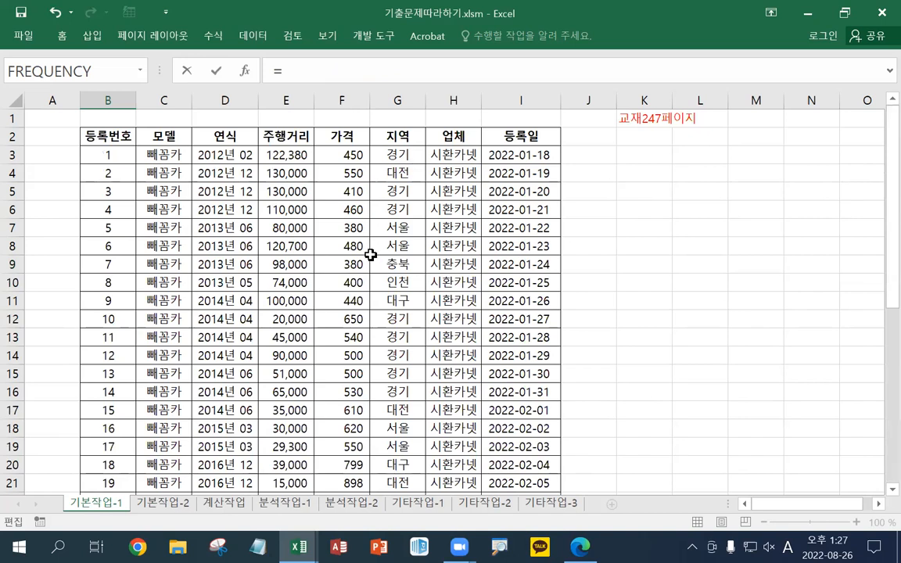
pyautogui.scroll(-8, 370, 255)
pyautogui.scroll(-2, 370, 255)
pyautogui.write("<>'TJ")
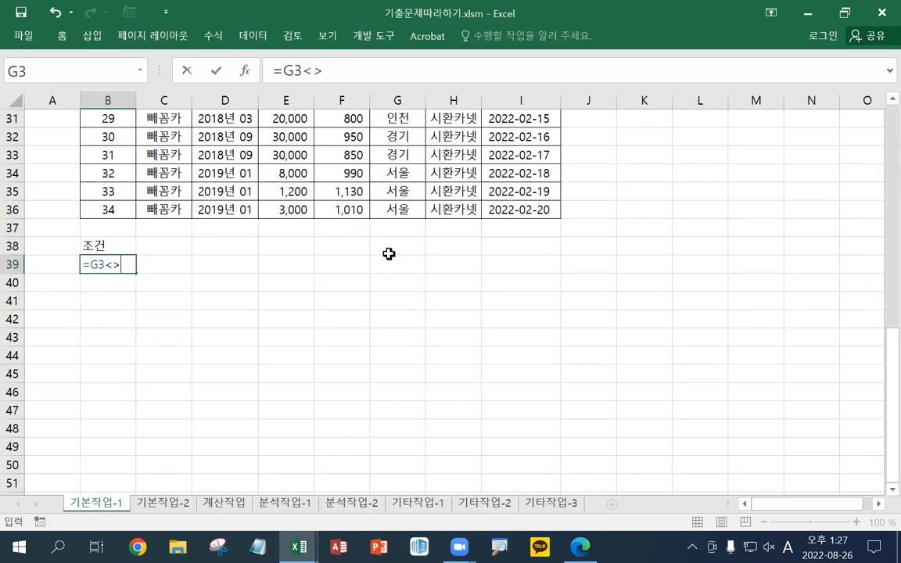
pyautogui.press('BackSpace')
pyautogui.press('BackSpace')
pyautogui.press('BackSpace')
pyautogui.write('"TJDNF')
pyautogui.press('BackSpace')
pyautogui.press('BackSpace')
pyautogui.press('BackSpace')
pyautogui.press('BackSpace')
pyautogui.press('BackSpace')
pyautogui.press('Hangul')
pyautogui.write('서울')
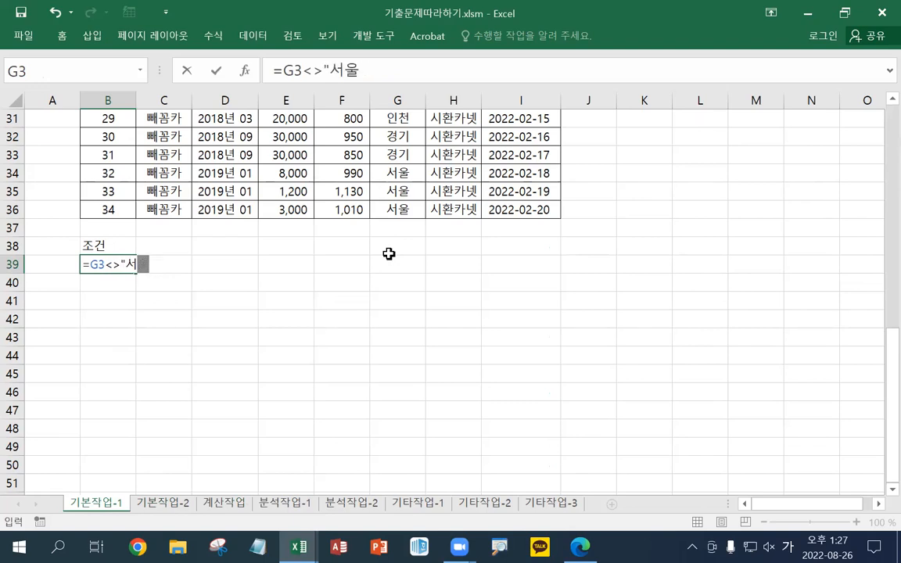
pyautogui.write('",.')
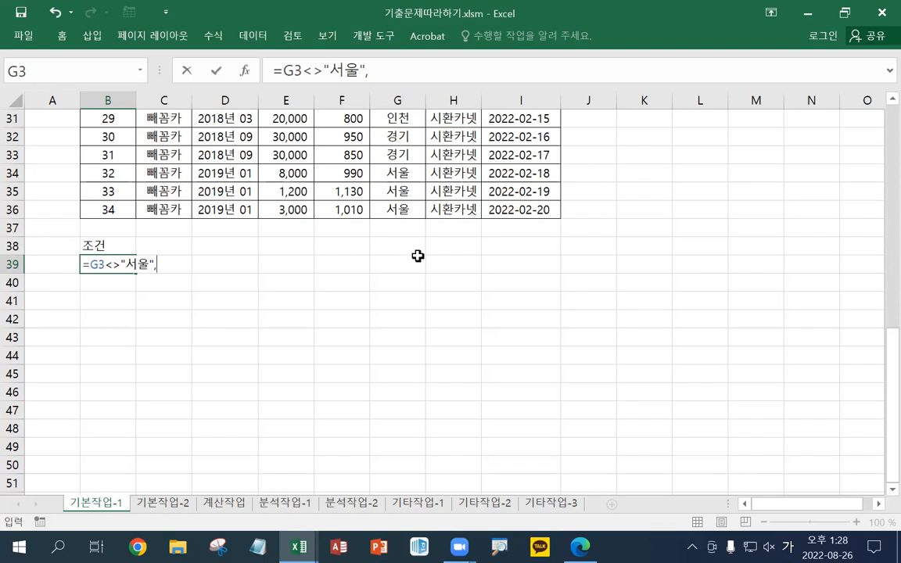
# Step: Add the second condition E3>평균 to the B39 formula, referencing the first 주행거리 value and using 평균 as placeholder text
pyautogui.scroll(4, 418, 256)
pyautogui.scroll(6, 418, 255)
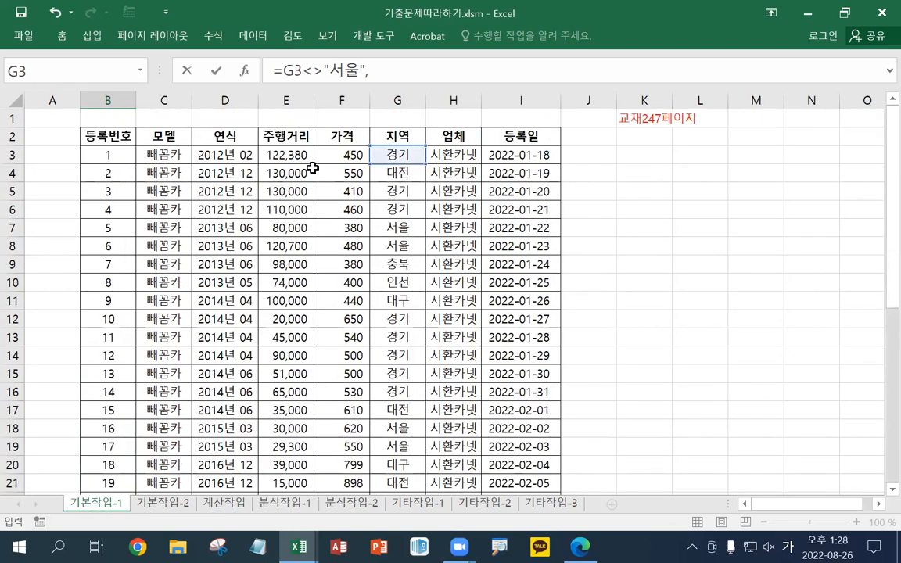
pyautogui.click(288, 155)
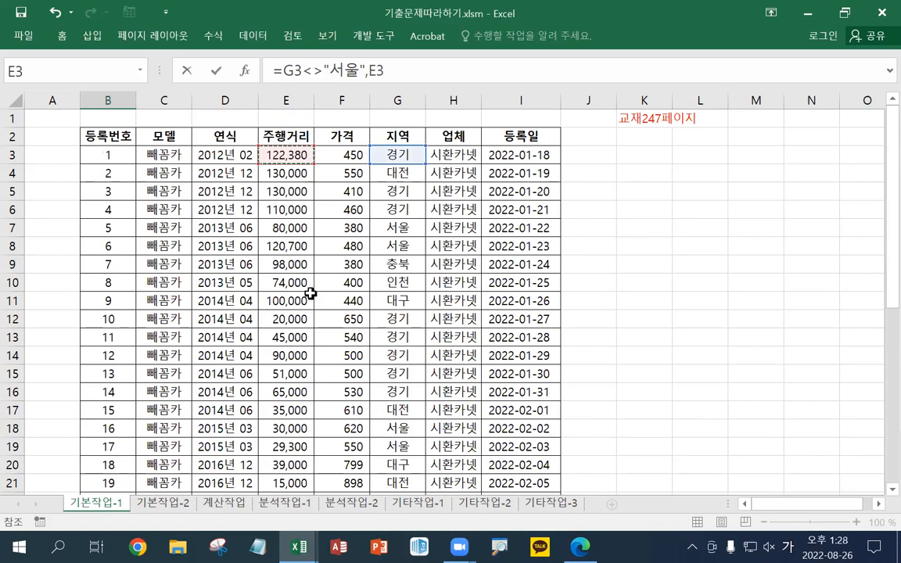
pyautogui.write('평균초과')
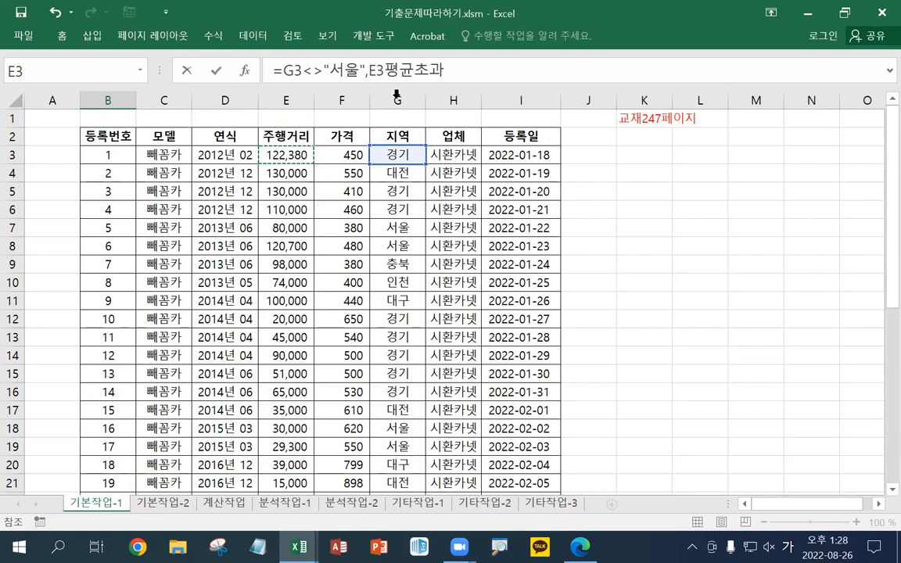
pyautogui.moveTo(413, 71); pyautogui.dragTo(475, 69)
pyautogui.press('BackSpace')
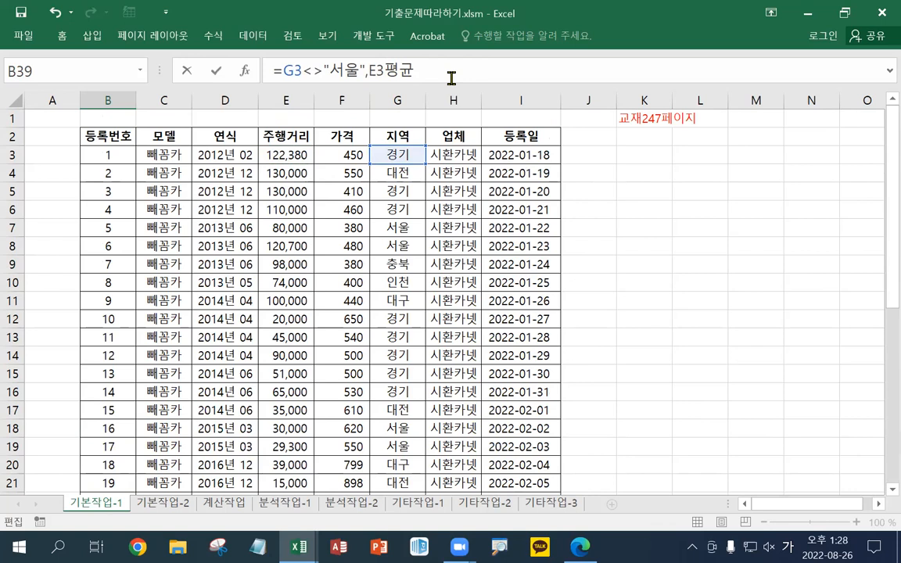
pyautogui.press('Left')
pyautogui.press('Left')
pyautogui.write('>')
# Step: Replace the 평균 placeholder in the B39 formula with the opening of an AVERAGE function
pyautogui.doubleClick(401, 70)
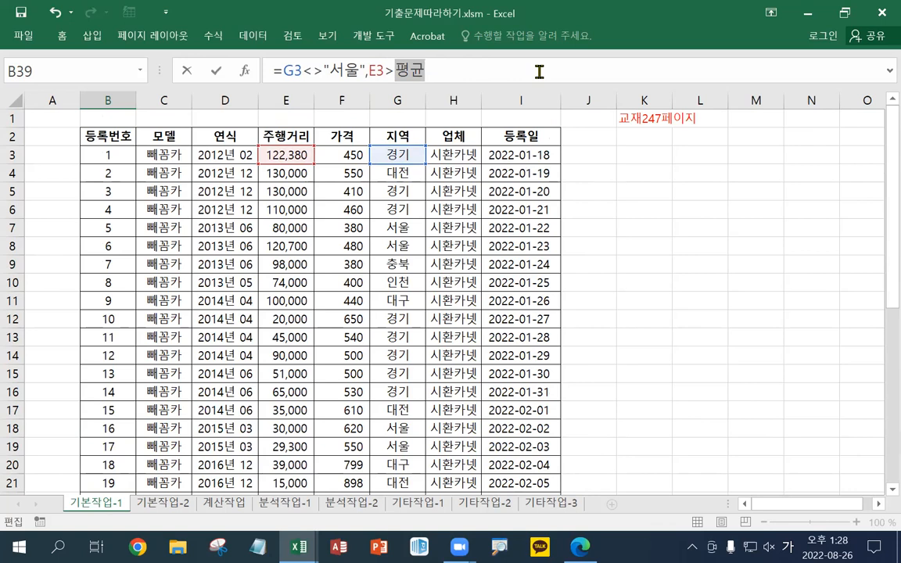
pyautogui.press('Hangul')
pyautogui.write('A')
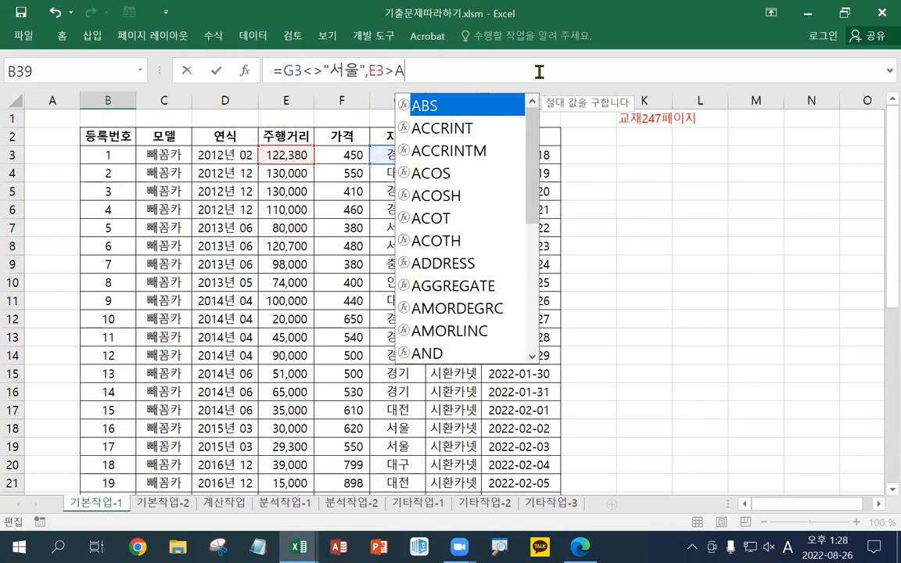
pyautogui.write('VERAGE')
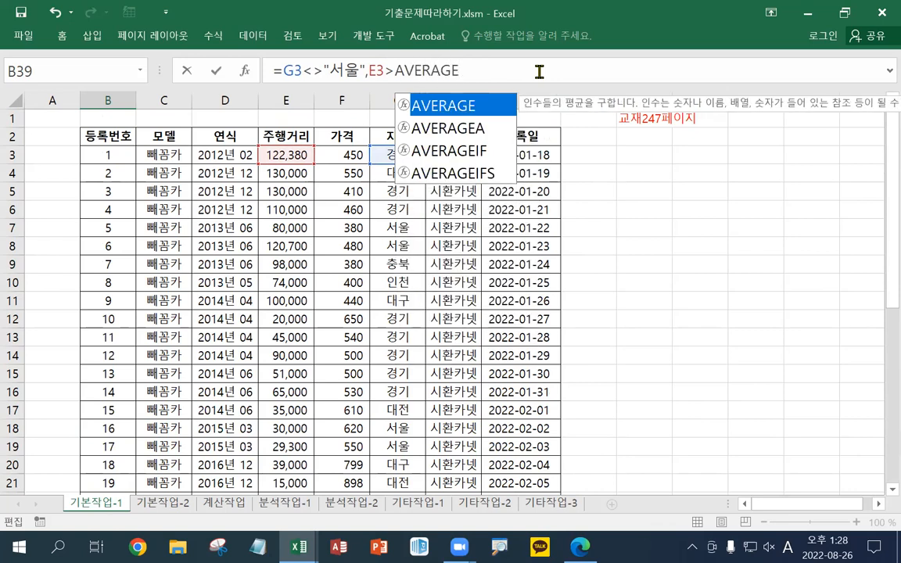
pyautogui.write('(')
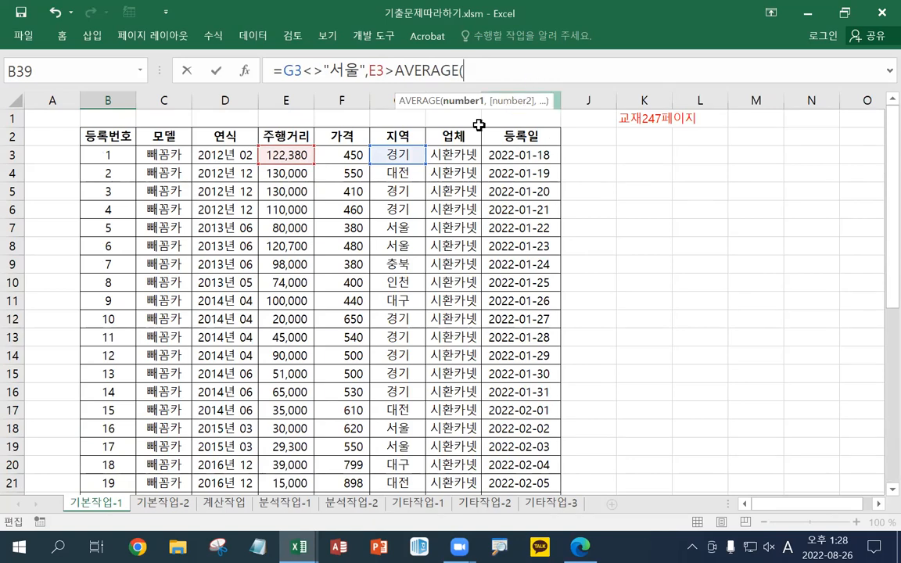
pyautogui.moveTo(287, 155); pyautogui.dragTo(307, 468)
pyautogui.moveTo(889, 291); pyautogui.dragTo(887, 117)
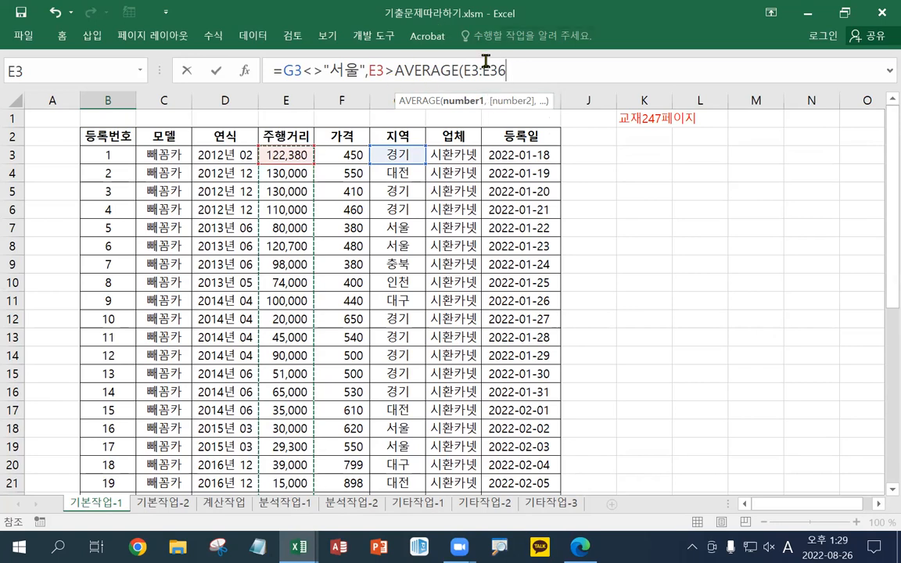
pyautogui.press('BackSpace')
pyautogui.press('BackSpace')
pyautogui.press('BackSpace')
pyautogui.press('BackSpace')
pyautogui.press('BackSpace')
pyautogui.press('BackSpace')
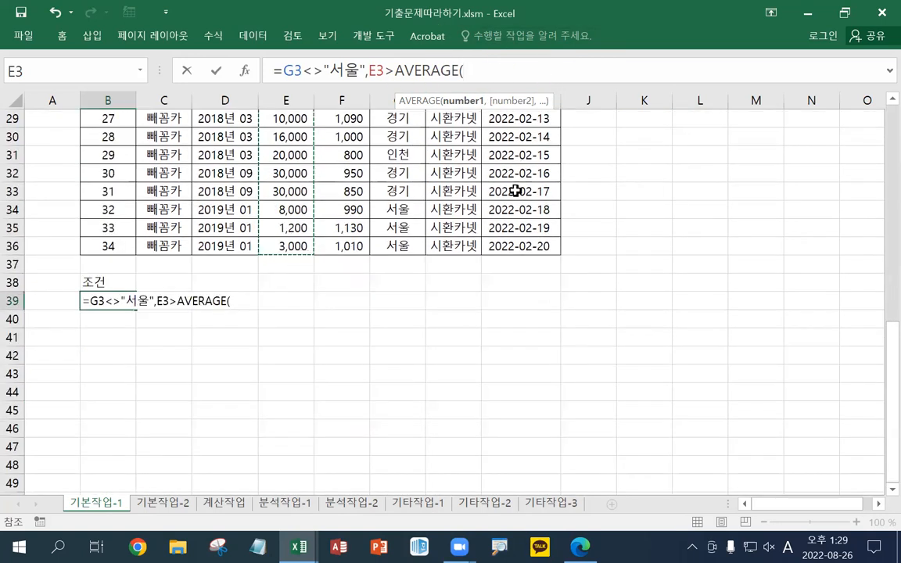
# Step: Give AVERAGE the whole 주행거리 column as the absolute range $E$3:$E$36 and close the function
pyautogui.moveTo(311, 243); pyautogui.dragTo(282, 159)
pyautogui.press('F4')
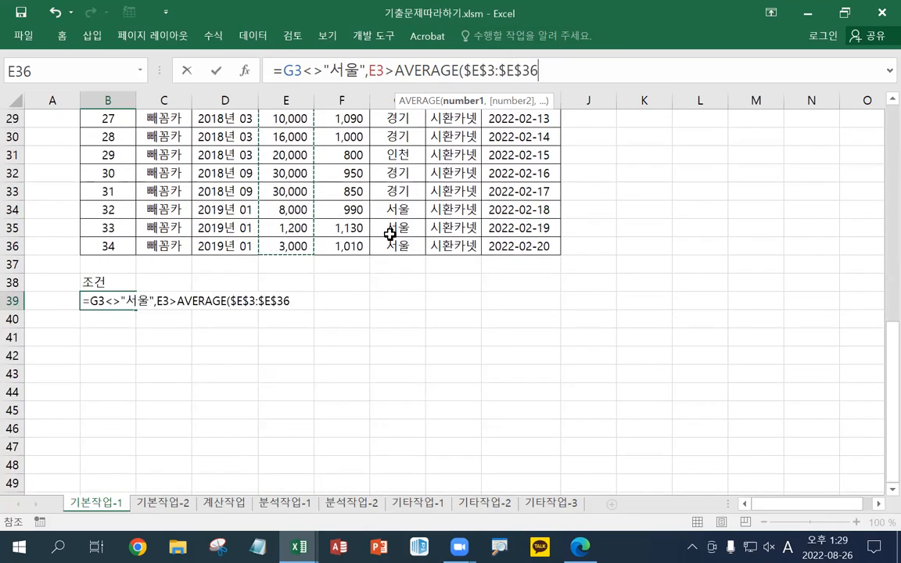
pyautogui.scroll(9, 876, 352)
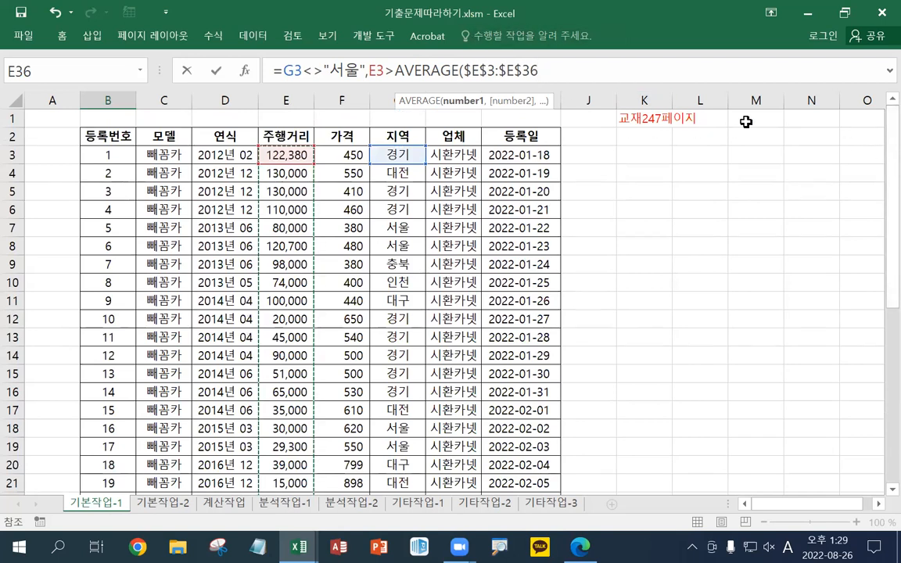
pyautogui.write(')')
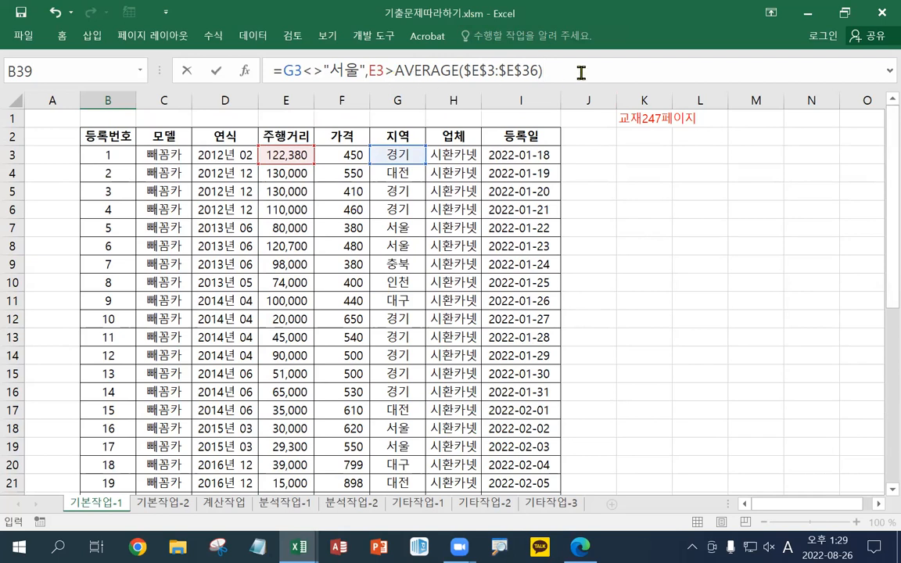
# Step: Add the third condition F3<500 to the B39 formula, referencing the first 가격 value
pyautogui.write(',')
pyautogui.click(344, 155)
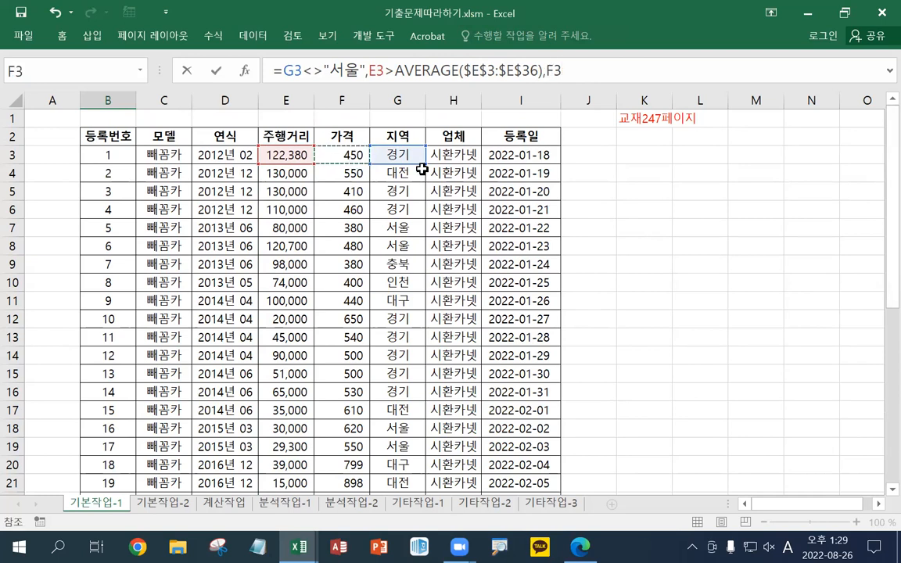
pyautogui.write('<500')
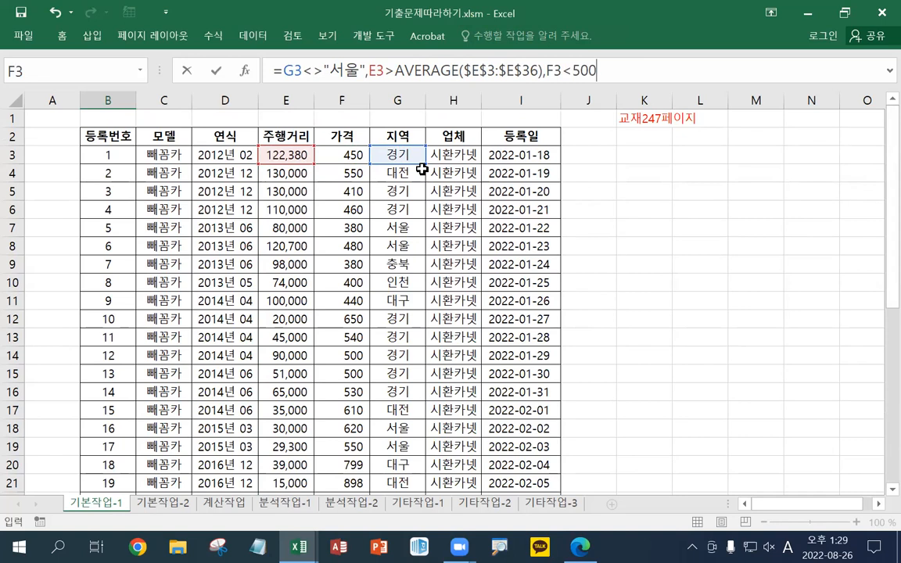
# Step: Wrap the three conditions in AND and commit the formula =AND(G3<>"서울",E3>AVERAGE($E$3:$E$36),F3<500) in B39
pyautogui.click(282, 70)
pyautogui.write('AND(')
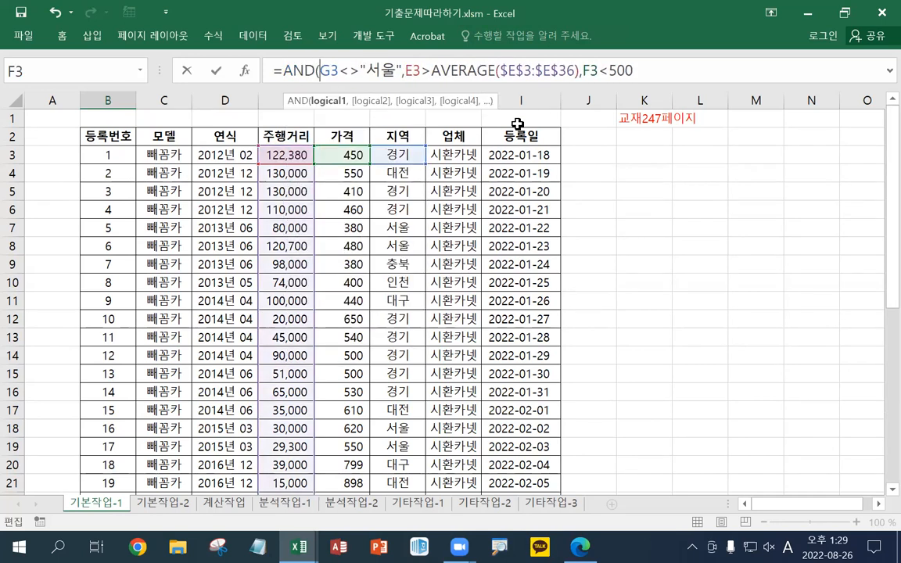
pyautogui.click(661, 71)
pyautogui.write(')')
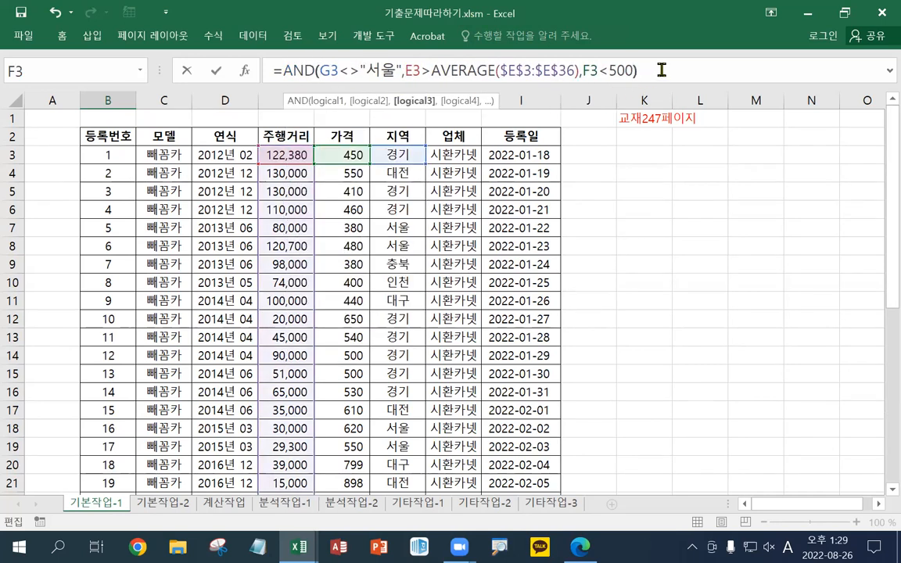
pyautogui.press('Return')
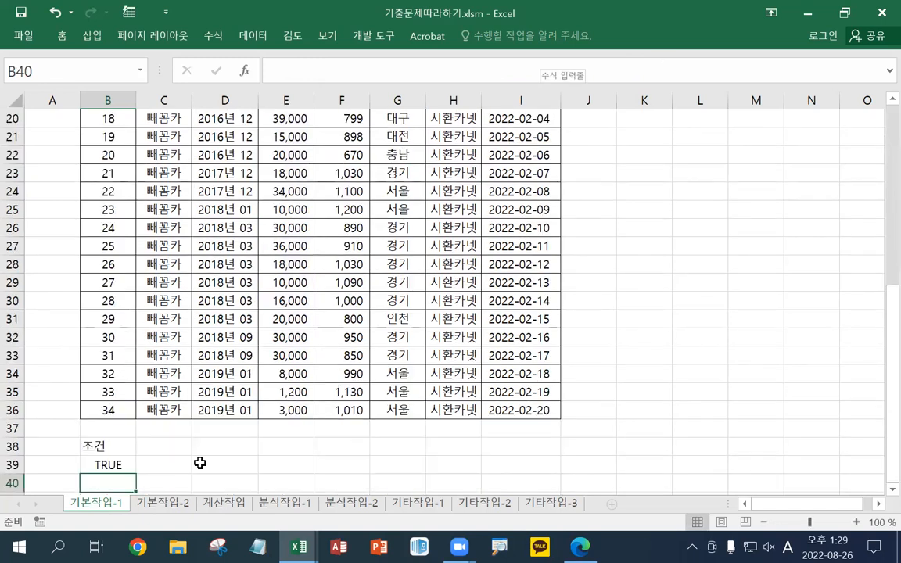
# Step: Copy the B39 criteria formula and place it as visible text in D39
pyautogui.scroll(-3, 184, 419)
pyautogui.click(110, 302)
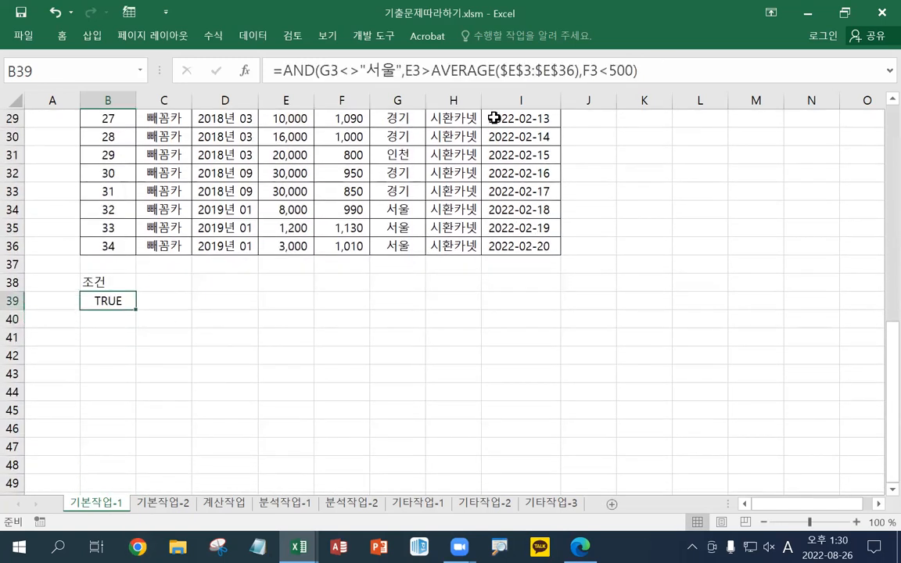
pyautogui.click(671, 71)
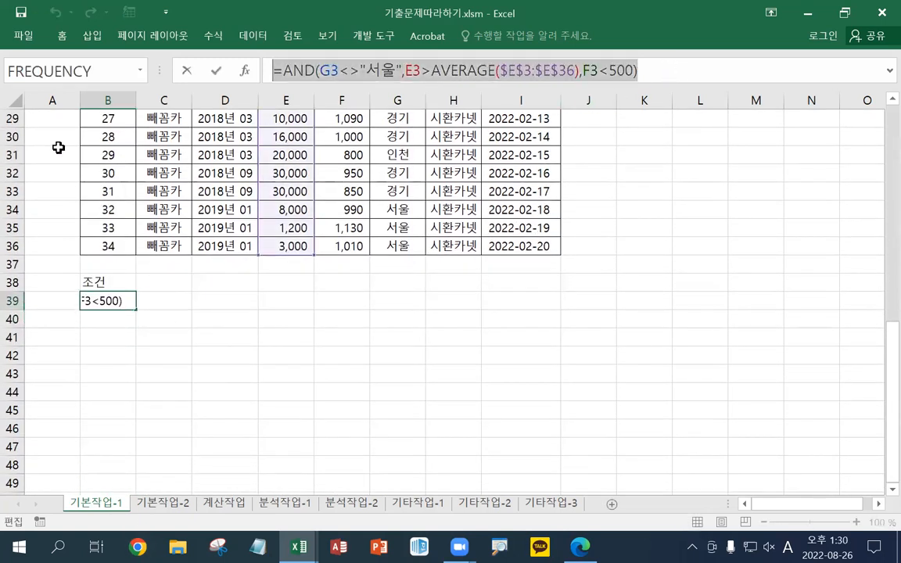
pyautogui.press('Escape')
pyautogui.click(225, 300)
pyautogui.hotkey('ctrl', 'v')
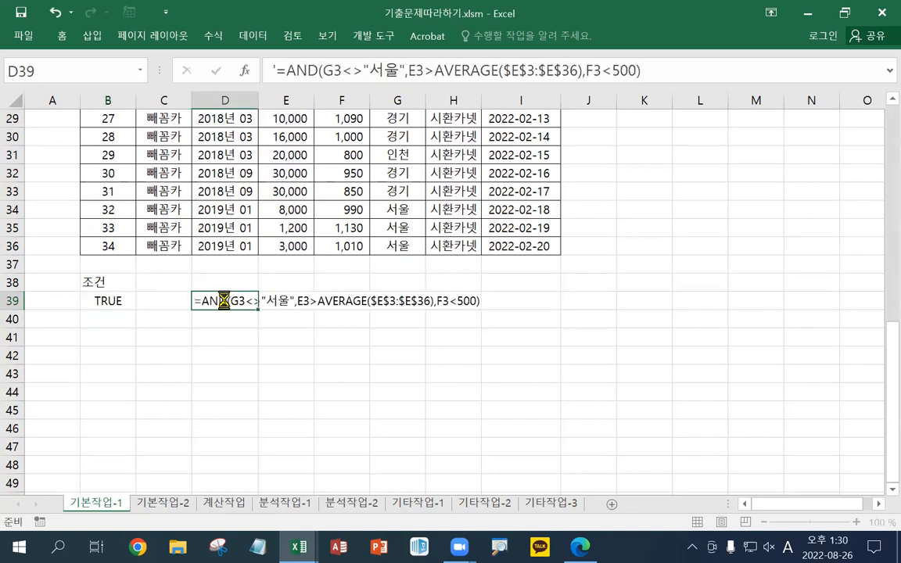
pyautogui.click(208, 349)
pyautogui.scroll(1, 209, 347)
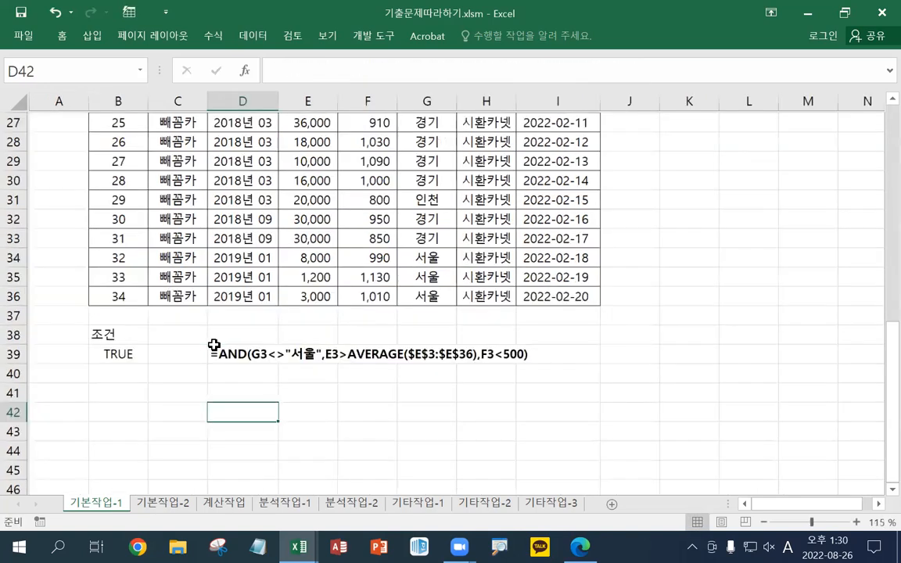
pyautogui.scroll(1, 214, 345)
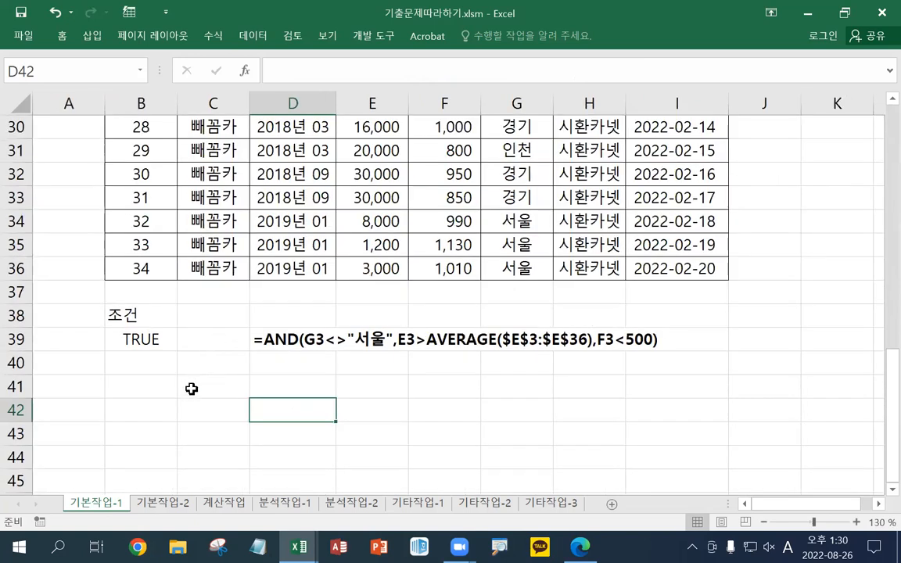
# Step: Copy the 등록번호, 연식, 주행거리, 가격 and 지역 headings from row 2 of the data table
pyautogui.scroll(9, 192, 389)
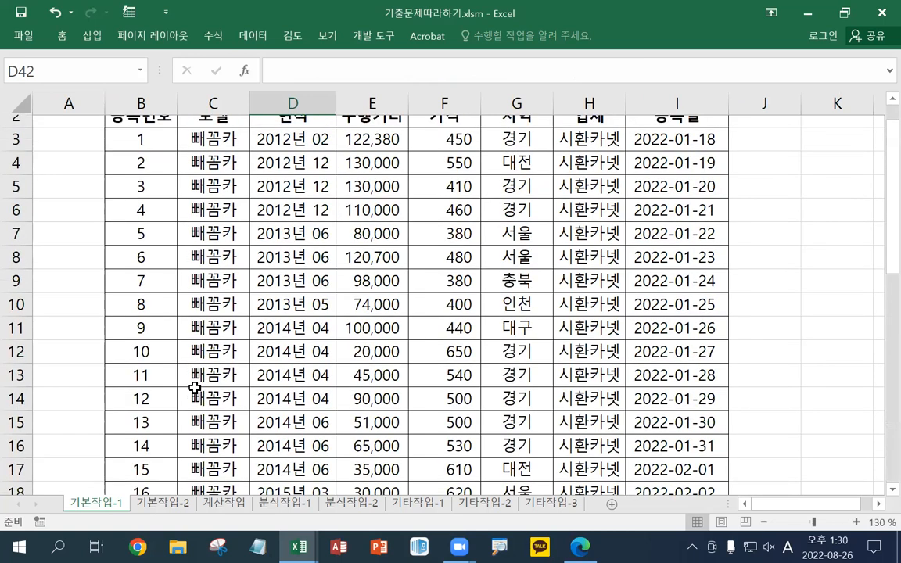
pyautogui.scroll(1, 194, 389)
pyautogui.click(163, 154)
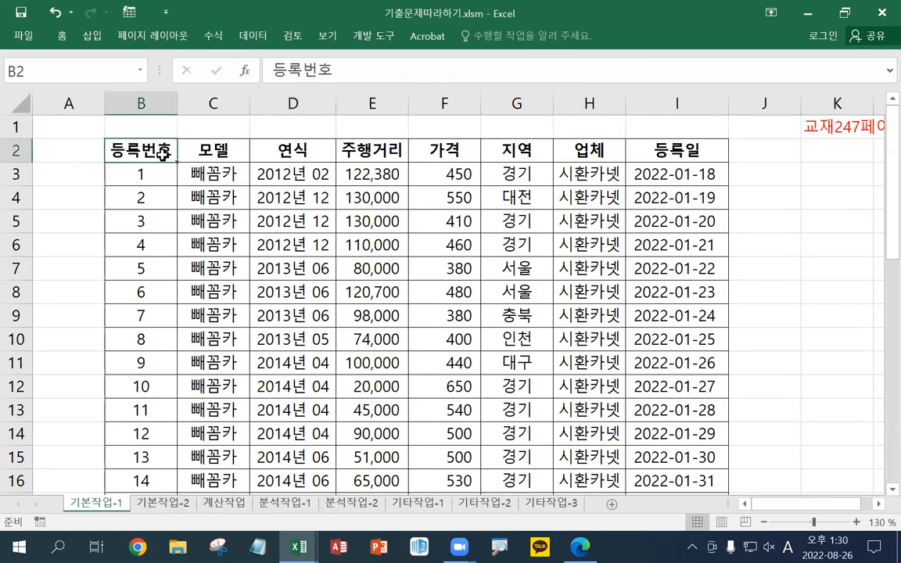
pyautogui.keyDown('ctrl'); pyautogui.click(314, 156); pyautogui.keyUp('ctrl')
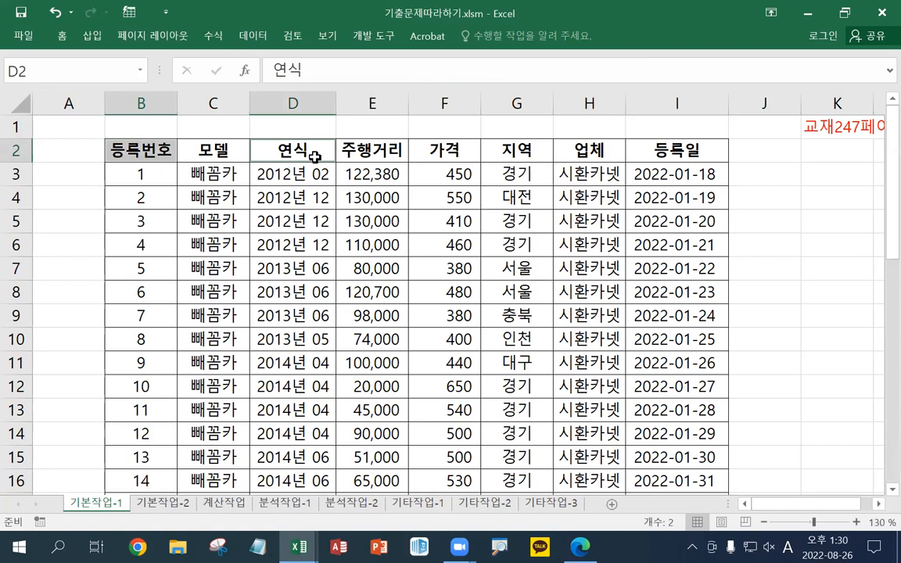
pyautogui.keyDown('ctrl'); pyautogui.click(328, 153); pyautogui.keyUp('ctrl')
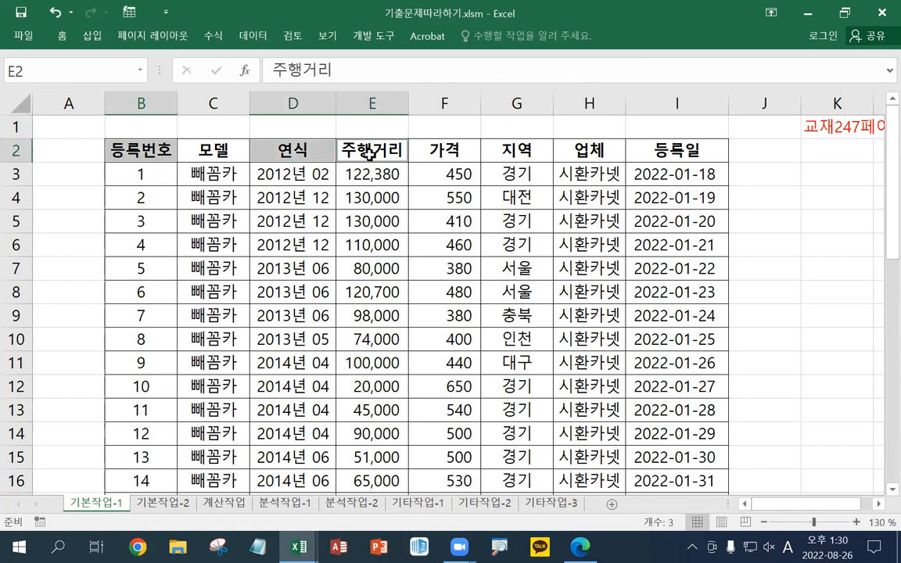
pyautogui.keyDown('ctrl'); pyautogui.click(435, 152); pyautogui.keyUp('ctrl')
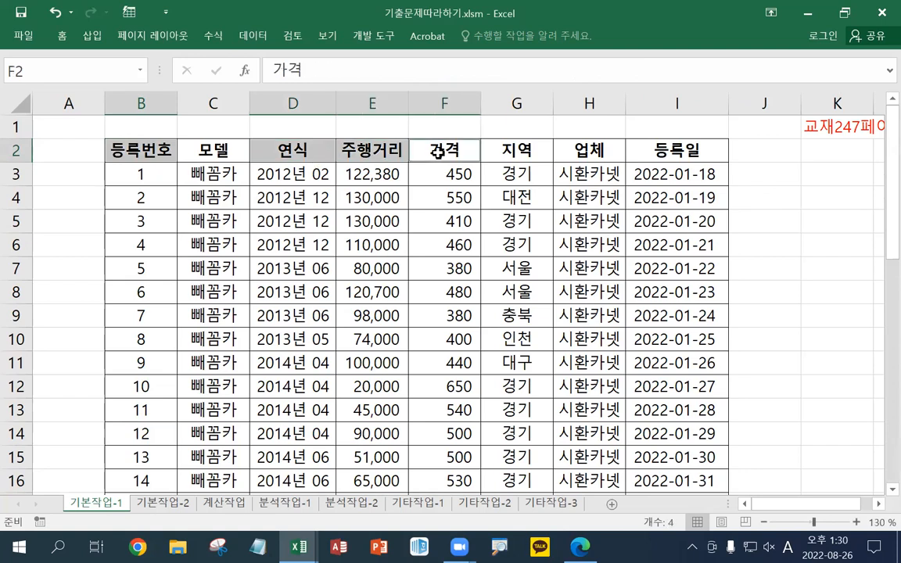
pyautogui.keyDown('ctrl'); pyautogui.click(518, 147); pyautogui.keyUp('ctrl')
pyautogui.rightClick(519, 149)
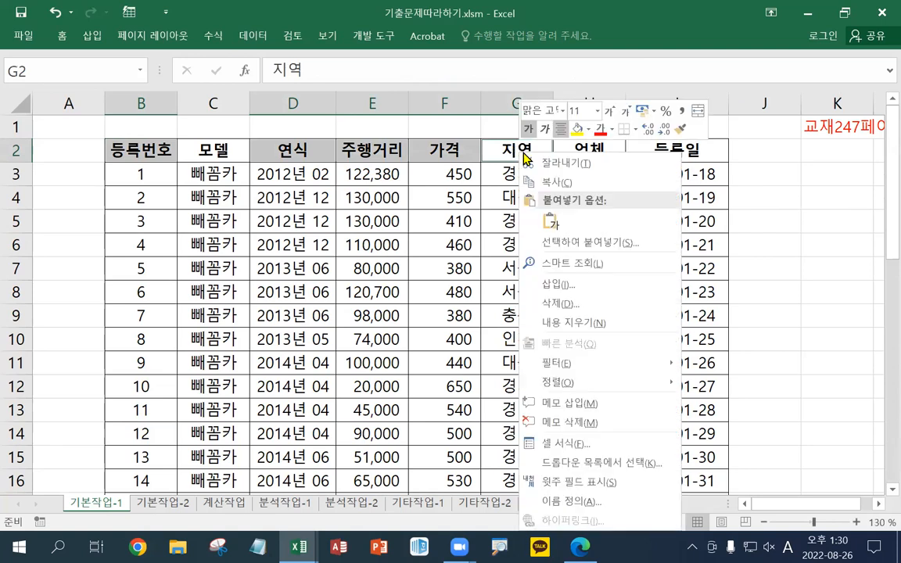
pyautogui.click(557, 183)
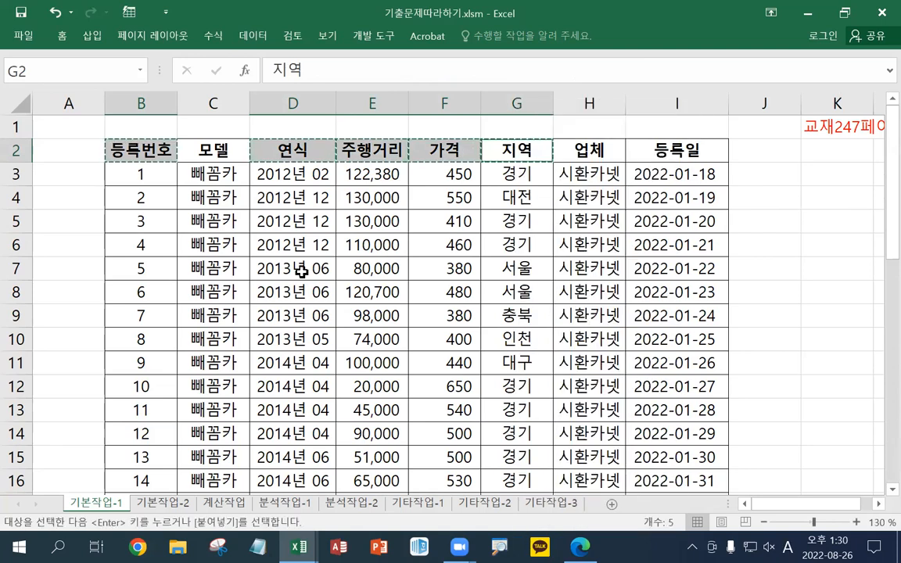
# Step: Paste the copied headings as the filter's output header row starting at B41
pyautogui.scroll(-4, 302, 245)
pyautogui.scroll(-9, 302, 266)
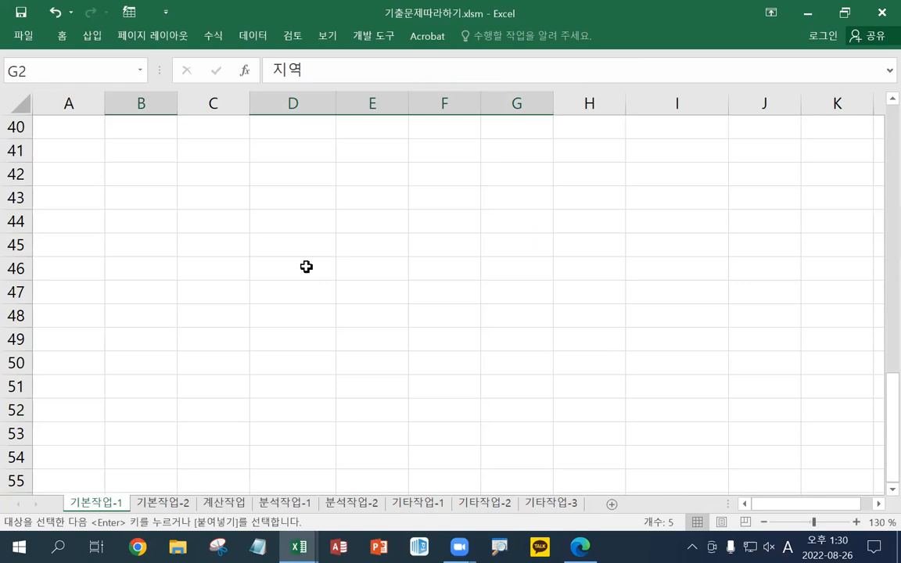
pyautogui.scroll(1, 175, 241)
pyautogui.click(151, 225)
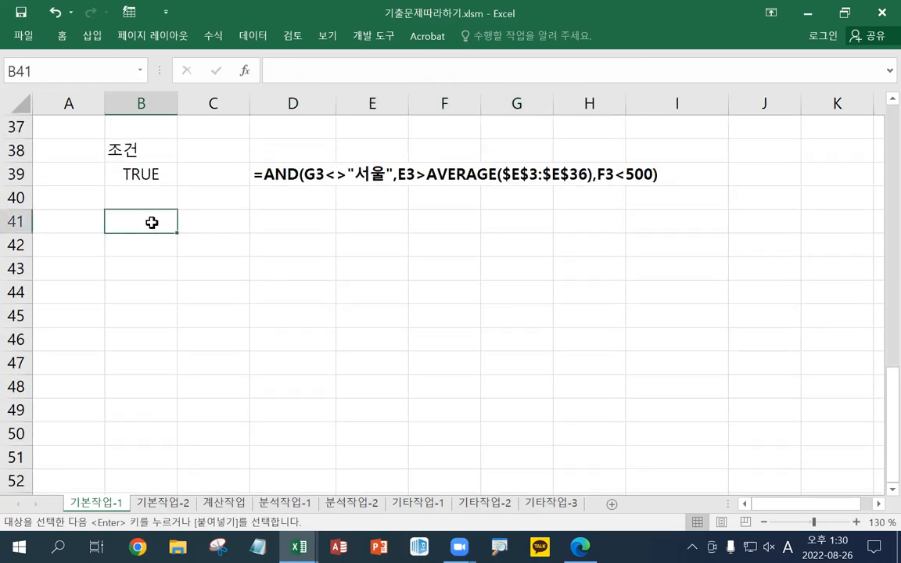
pyautogui.rightClick(151, 227)
pyautogui.click(184, 243)
pyautogui.click(184, 244)
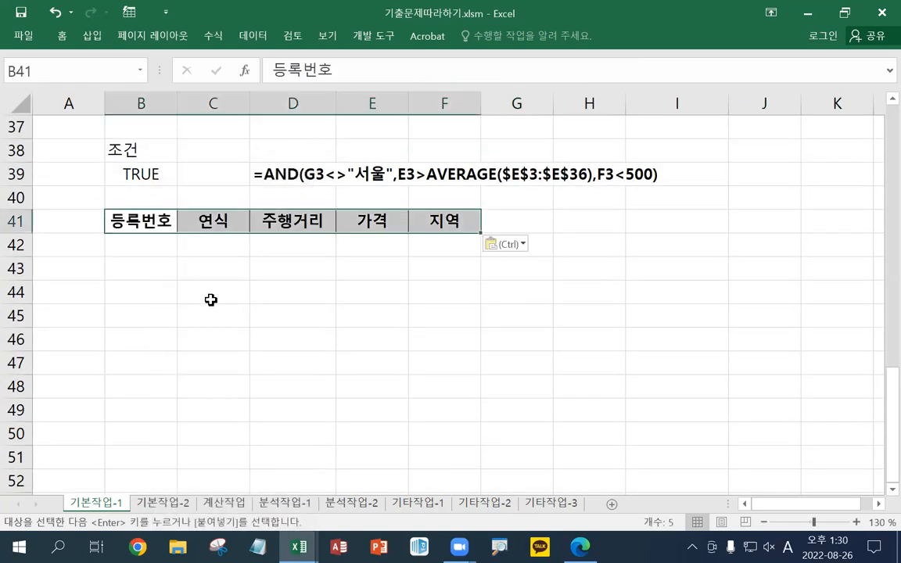
# Step: Review the three advanced filter ranges: the data list, the criteria in B38:B39 and the output headings in B41:F41
pyautogui.click(223, 312)
pyautogui.scroll(2, 223, 313)
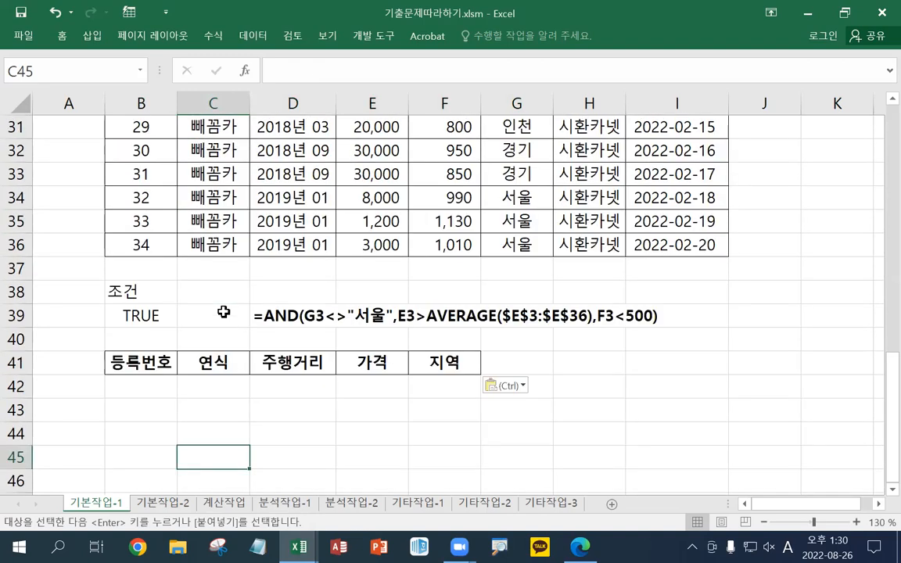
pyautogui.scroll(1, 224, 312)
pyautogui.scroll(-1, 224, 312)
pyautogui.moveTo(286, 195); pyautogui.dragTo(454, 247)
pyautogui.moveTo(141, 291); pyautogui.dragTo(161, 309)
pyautogui.moveTo(145, 362); pyautogui.dragTo(442, 363)
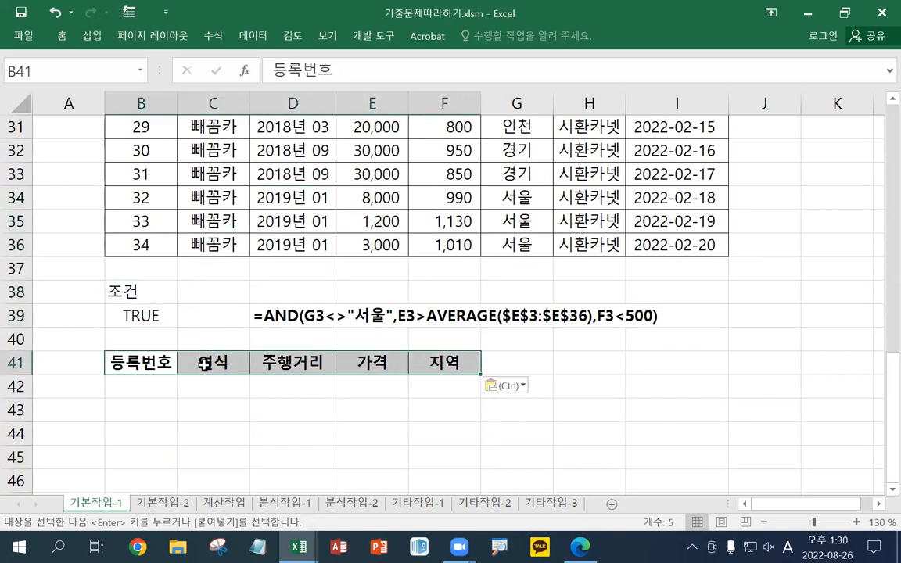
pyautogui.click(122, 362)
# Step: Select the whole data table B2:I36, including its headings, as the filter's list range
pyautogui.scroll(5, 125, 363)
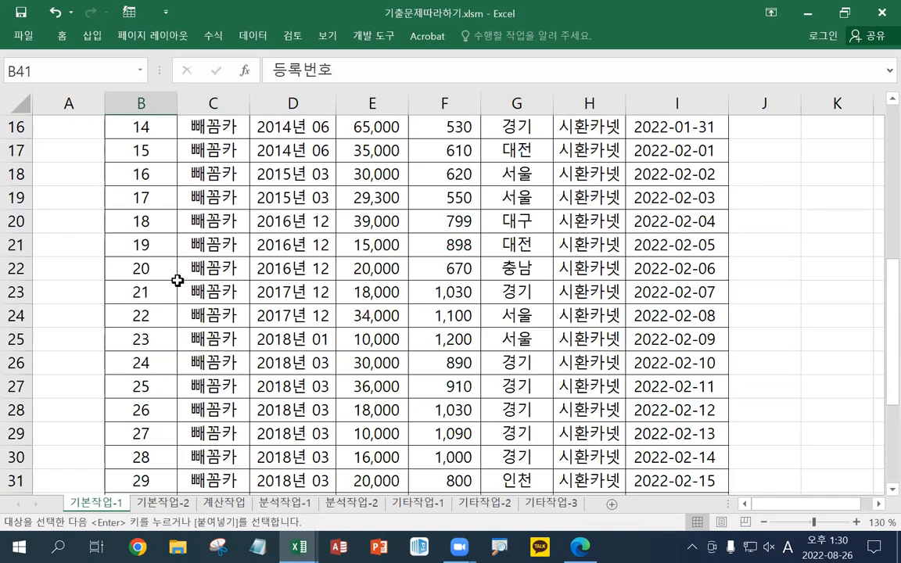
pyautogui.scroll(5, 177, 280)
pyautogui.moveTo(138, 149); pyautogui.dragTo(649, 462)
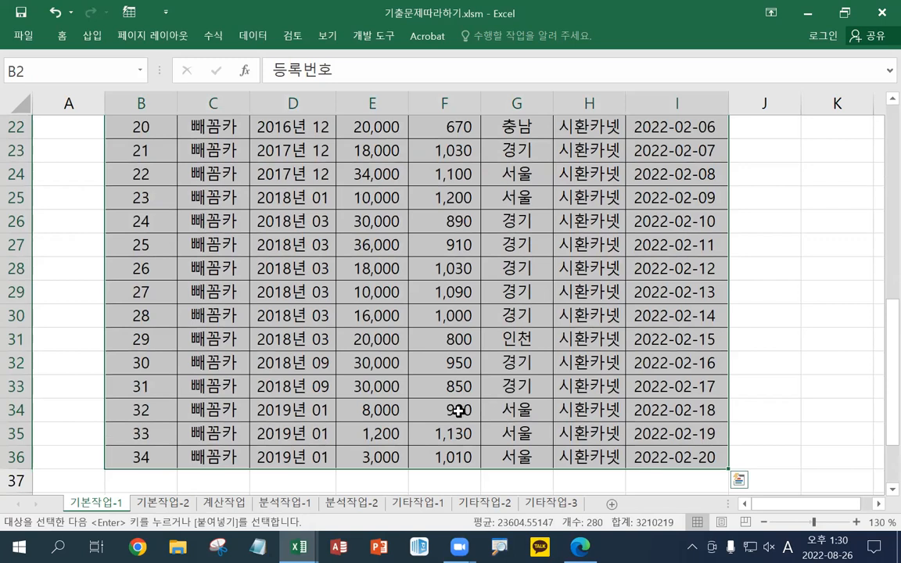
pyautogui.scroll(7, 459, 410)
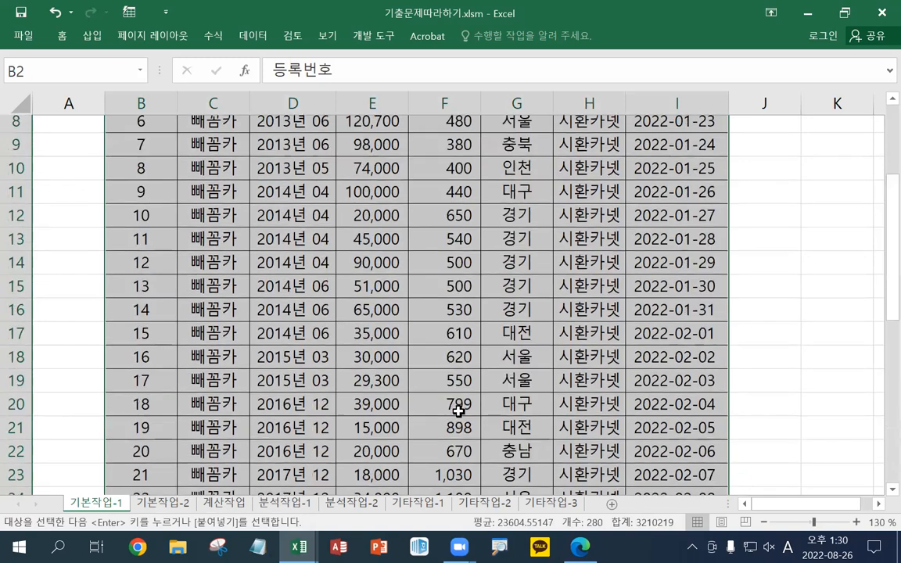
pyautogui.scroll(-11, 458, 410)
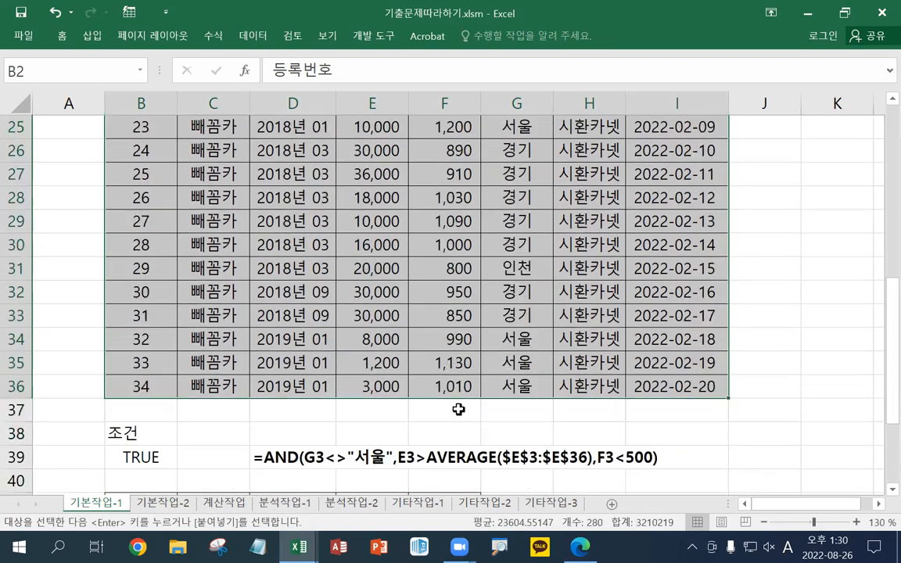
# Step: Start an advanced filter on the list range B2:I36 and set its criteria range to B38:B39
pyautogui.click(253, 35)
pyautogui.click(415, 94)
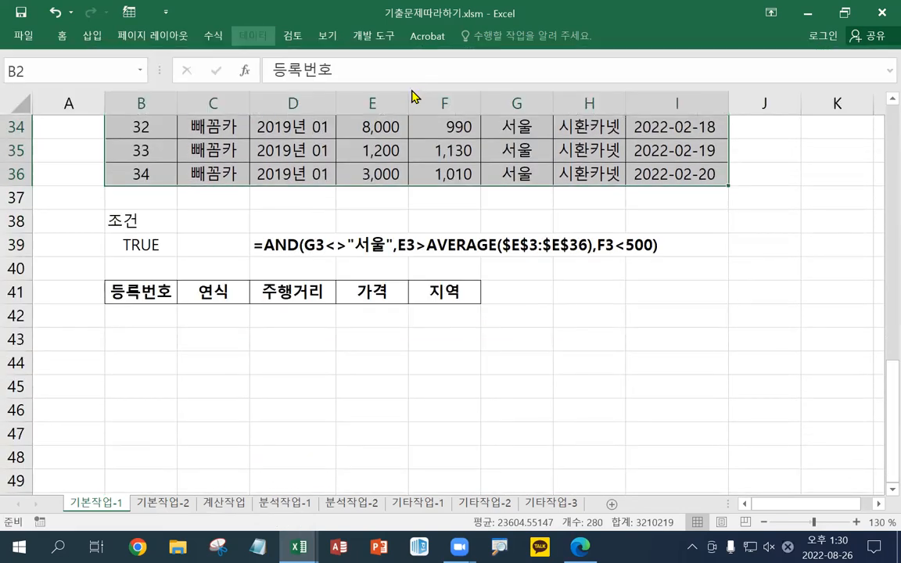
pyautogui.moveTo(780, 22); pyautogui.dragTo(467, 231)
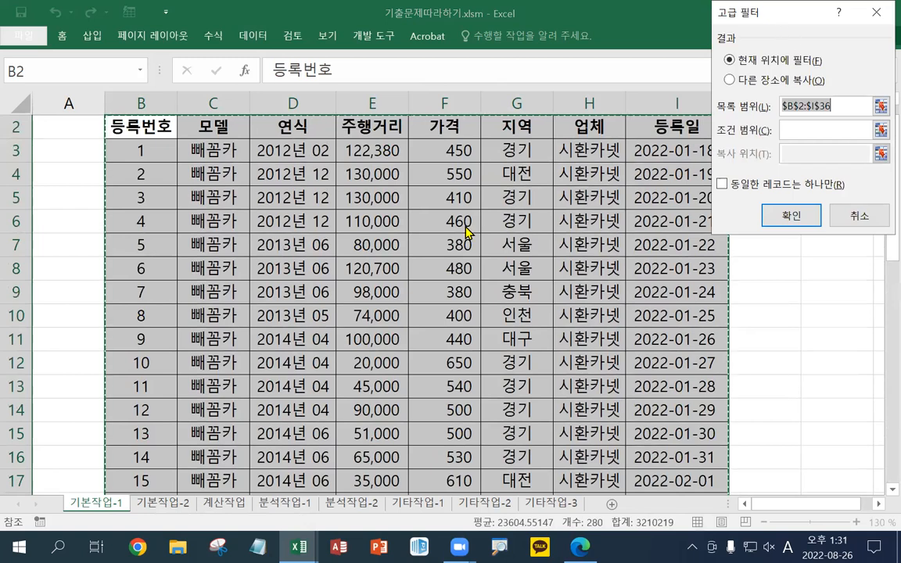
pyautogui.click(493, 340)
pyautogui.scroll(-1, 244, 366)
pyautogui.scroll(-9, 244, 366)
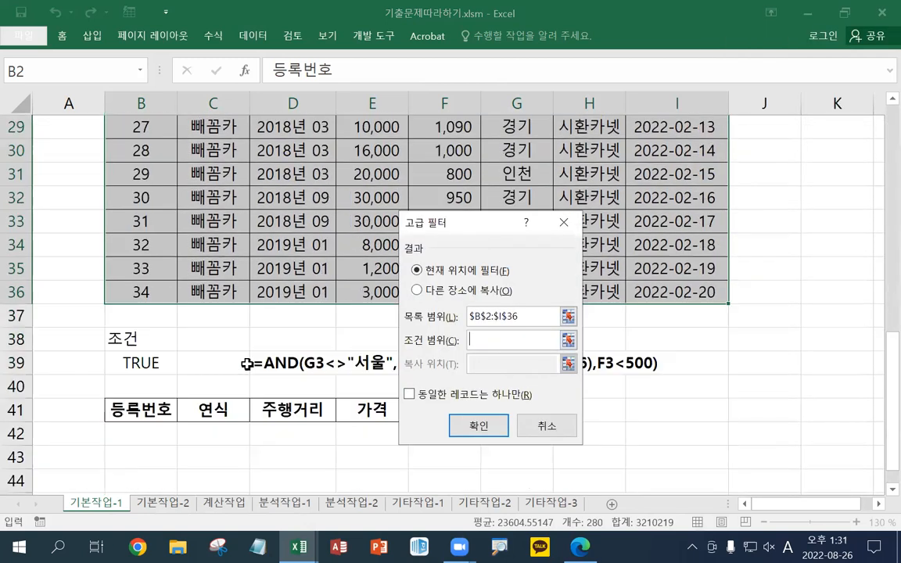
pyautogui.moveTo(123, 338); pyautogui.dragTo(125, 362)
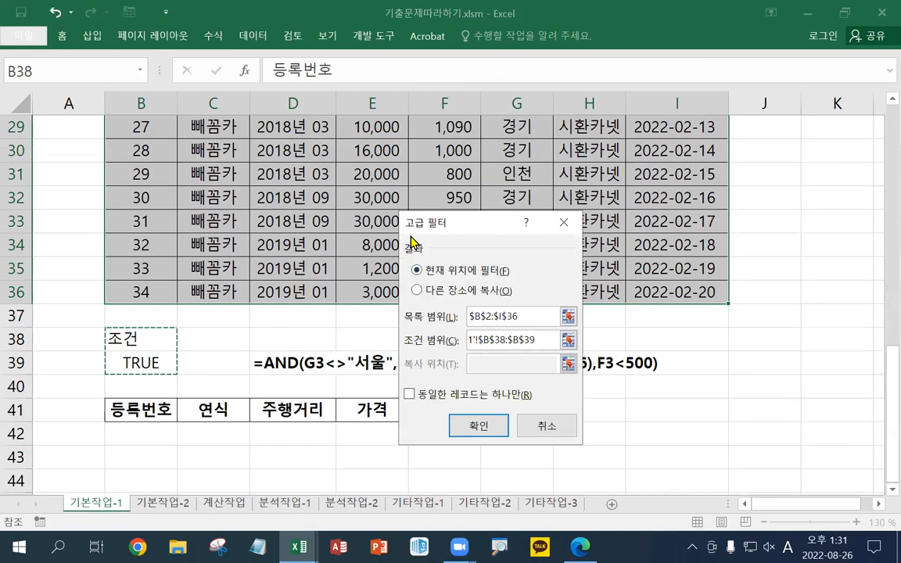
# Step: Set the filter to copy results to another location, the headings in B41:F41, and run it
pyautogui.click(417, 290)
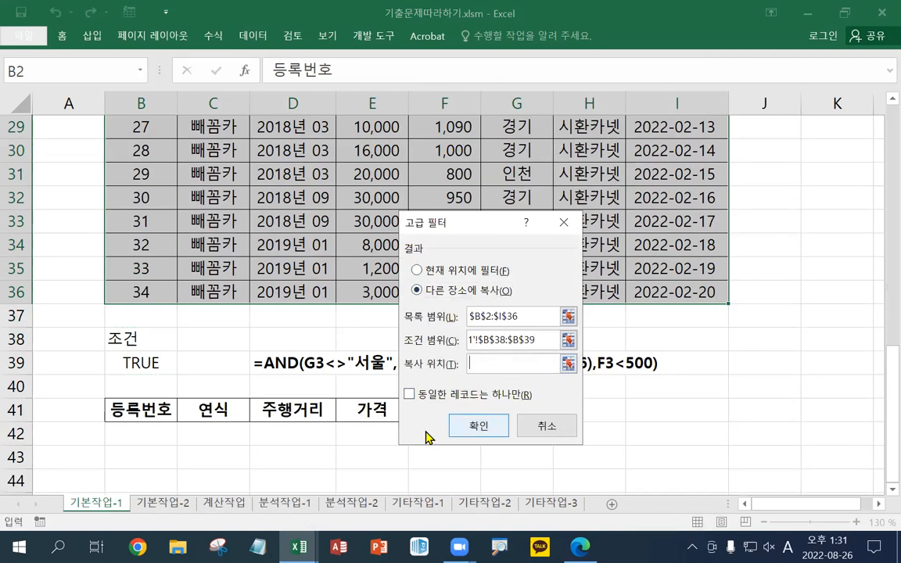
pyautogui.moveTo(425, 227); pyautogui.dragTo(302, 162)
pyautogui.click(589, 410)
pyautogui.moveTo(137, 410); pyautogui.dragTo(439, 411)
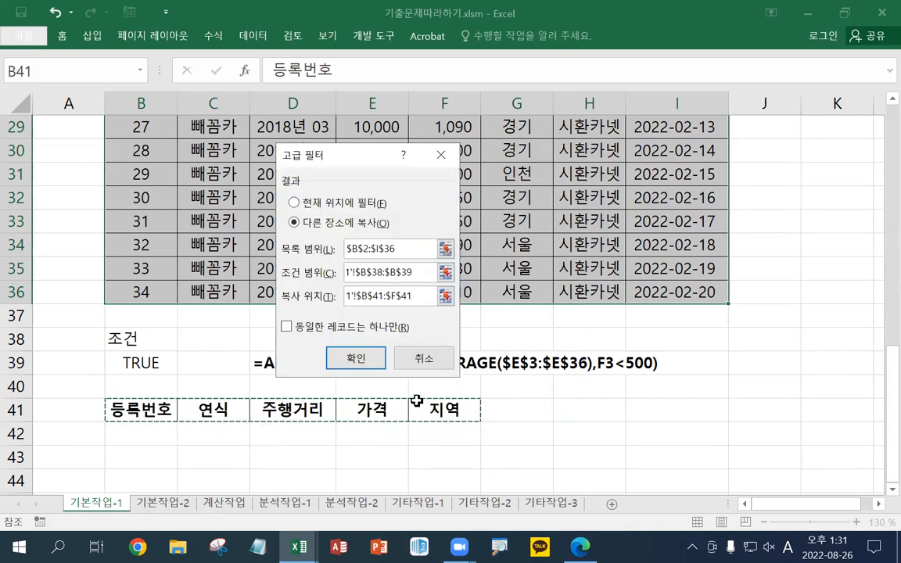
pyautogui.click(368, 368)
pyautogui.scroll(-12, 376, 366)
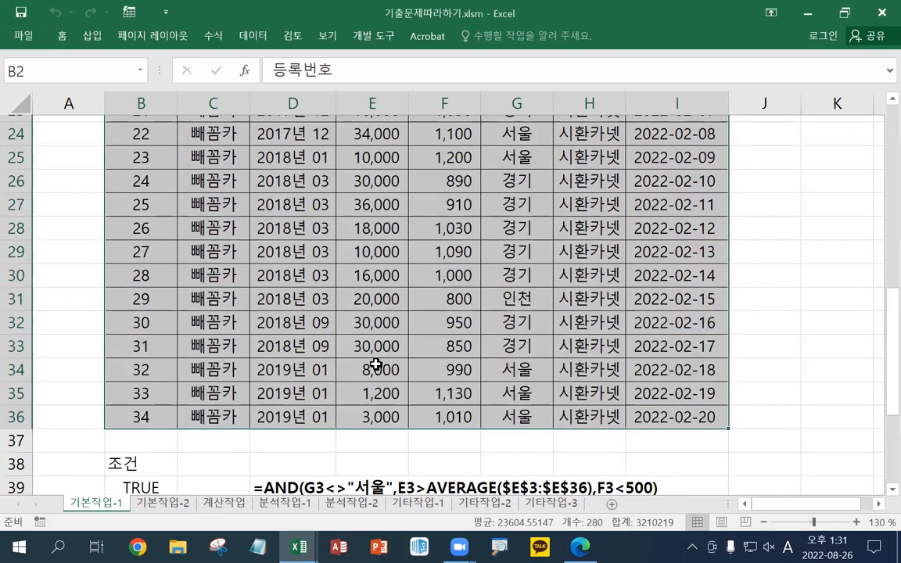
pyautogui.click(384, 364)
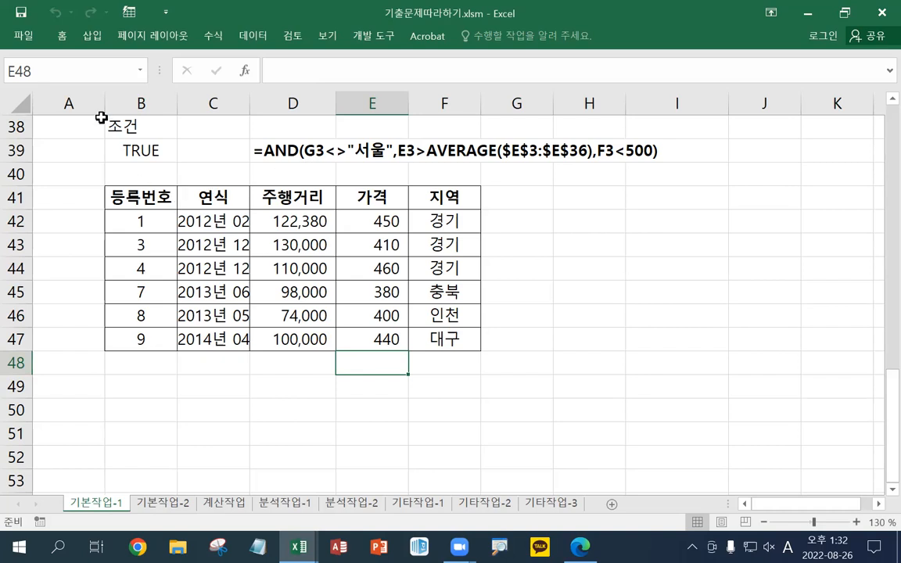
# Step: Open the workbook 상설기출문제1회.xlsm from the 상설기출문제 folder under 스프레드시트
pyautogui.click(26, 36)
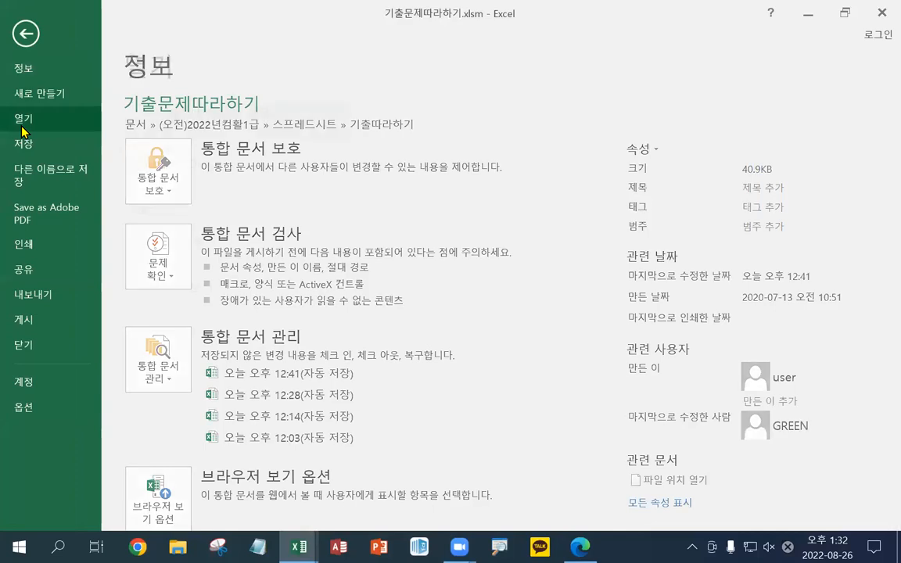
pyautogui.click(22, 127)
pyautogui.click(166, 301)
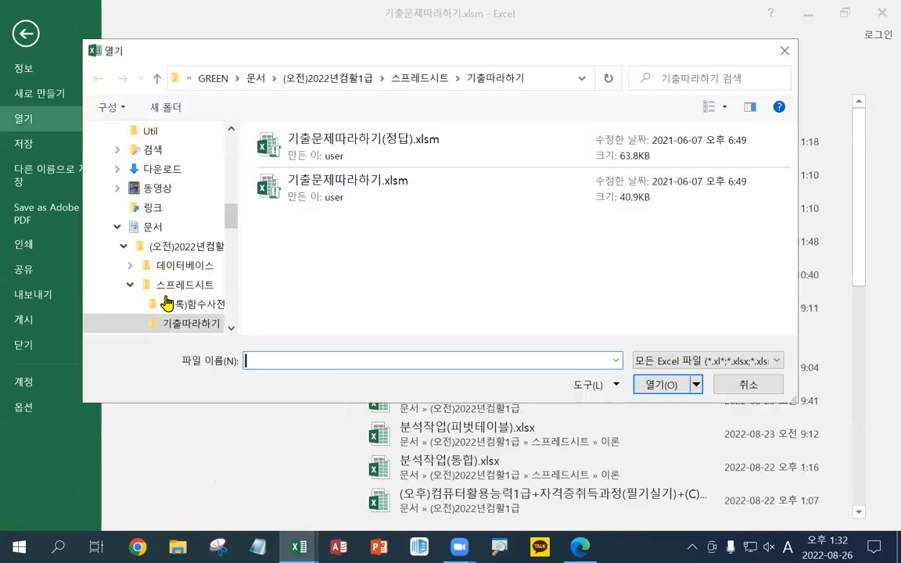
pyautogui.click(457, 78)
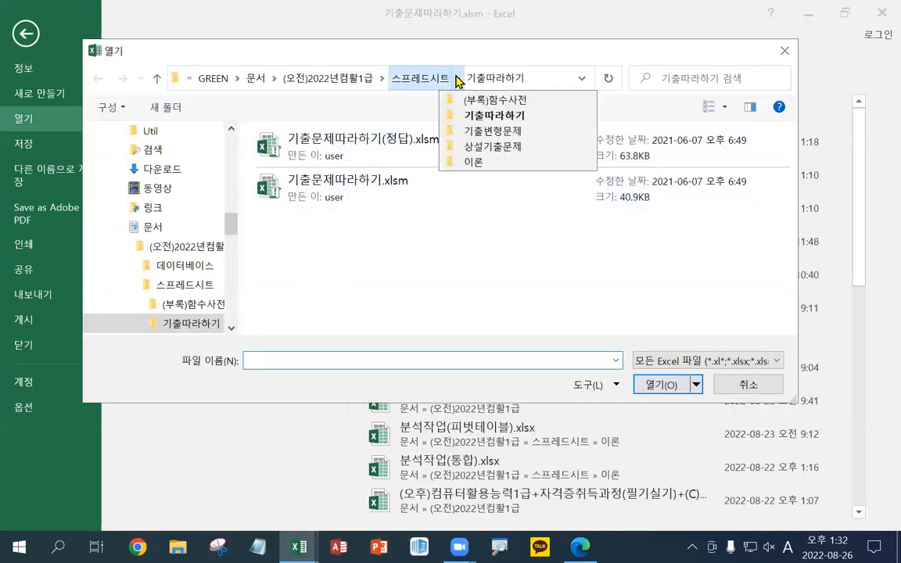
pyautogui.click(466, 149)
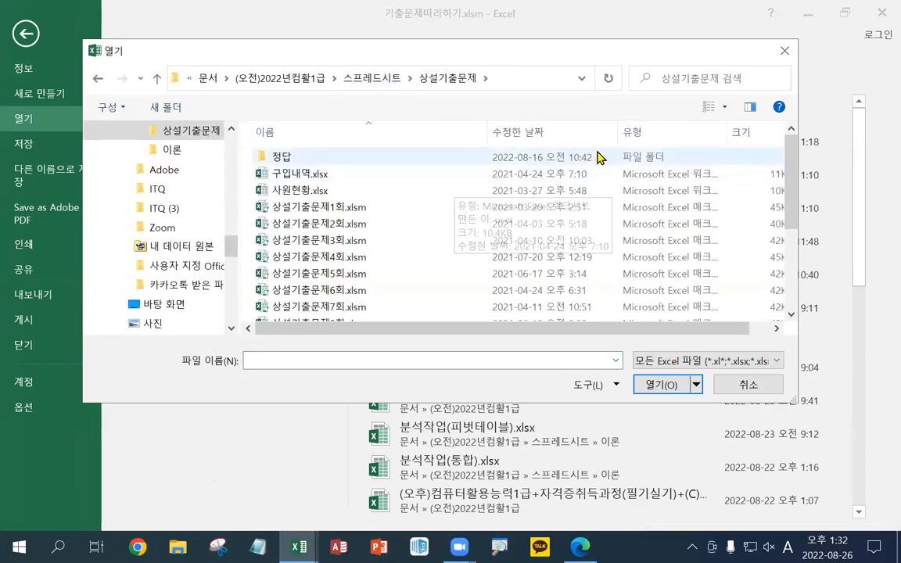
pyautogui.click(367, 208)
pyautogui.click(706, 114)
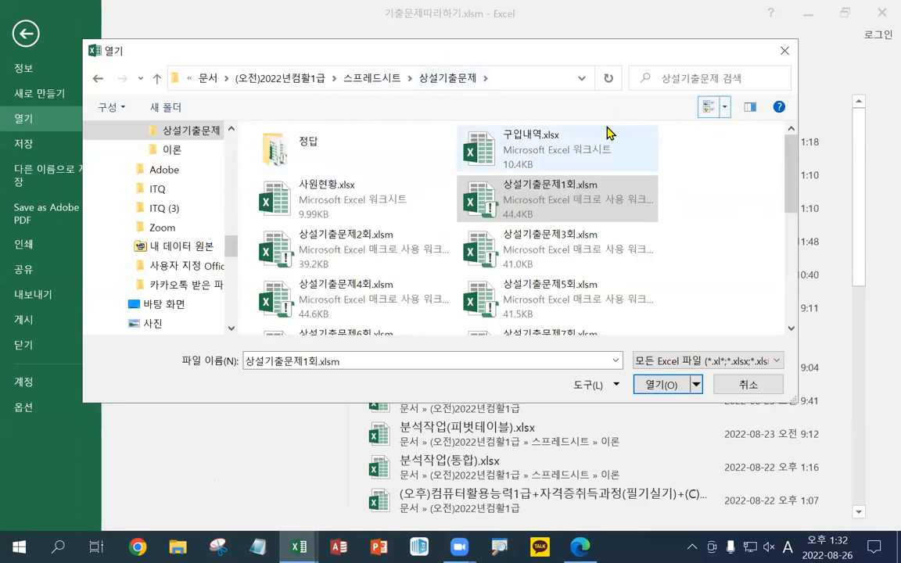
pyautogui.click(707, 107)
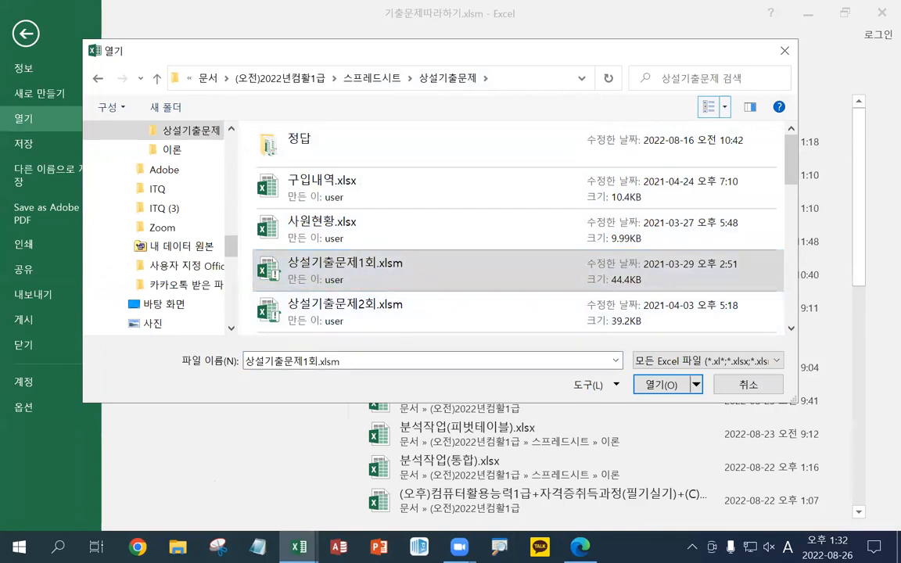
pyautogui.click(661, 384)
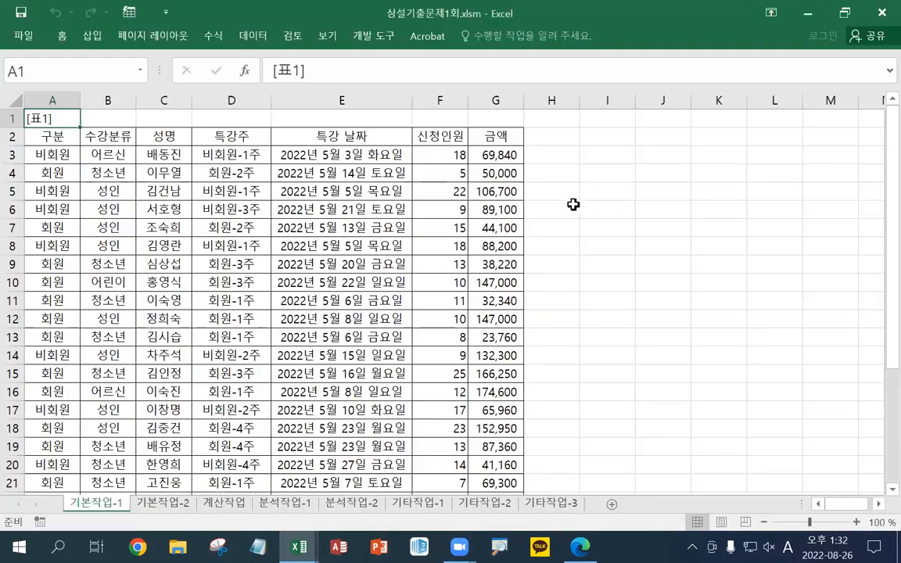
# Step: Close the 기출문제따라하기.xlsm workbook and save its changes, keeping 상설기출문제1회.xlsm open
pyautogui.click(846, 12)
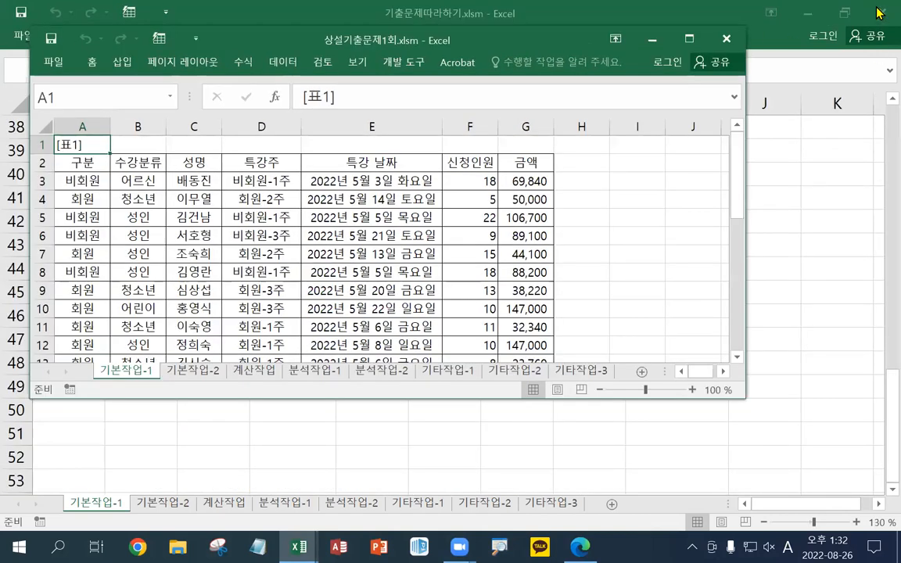
pyautogui.click(879, 12)
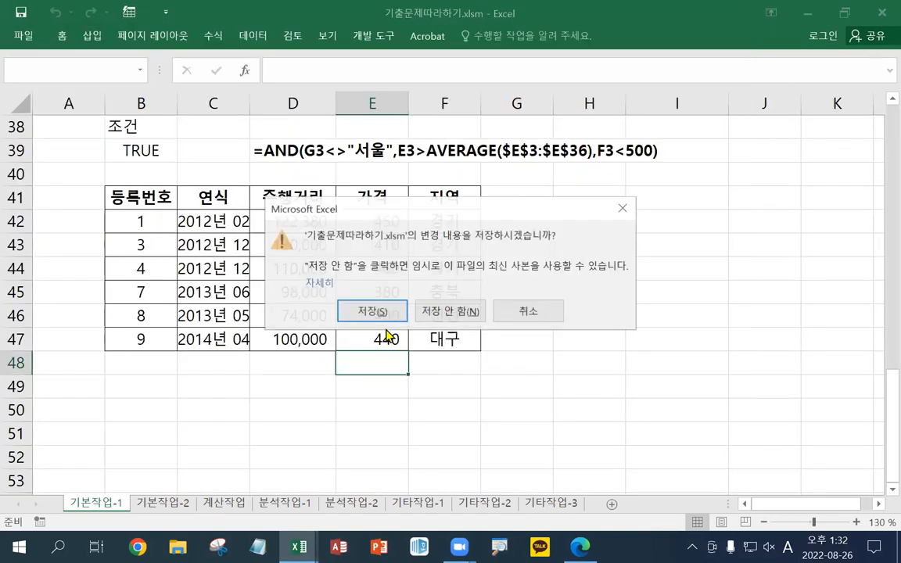
pyautogui.click(369, 314)
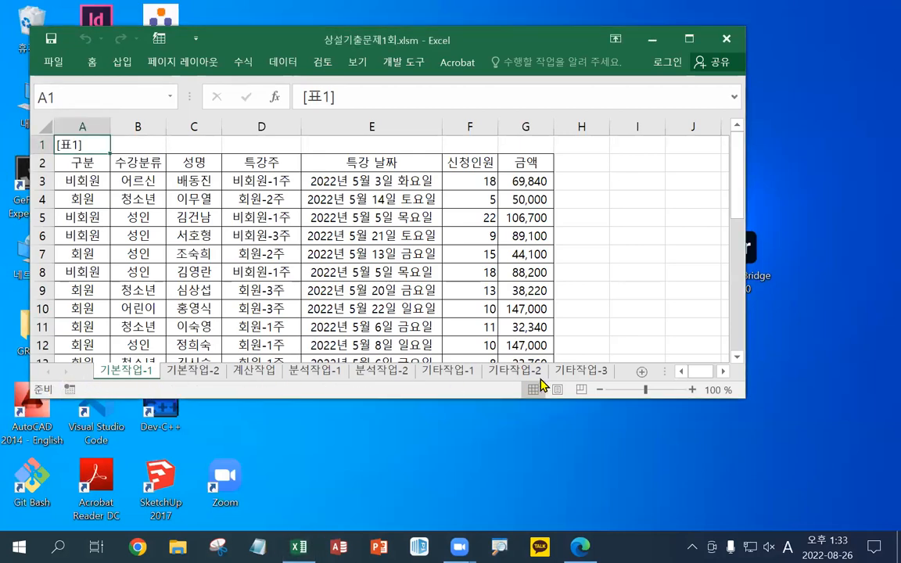
# Step: Go to the 기타작업-3 sheet and bring up the question page image KakaoTalk_20220826_101035924.jpg in the 알씨 image viewer
pyautogui.click(581, 372)
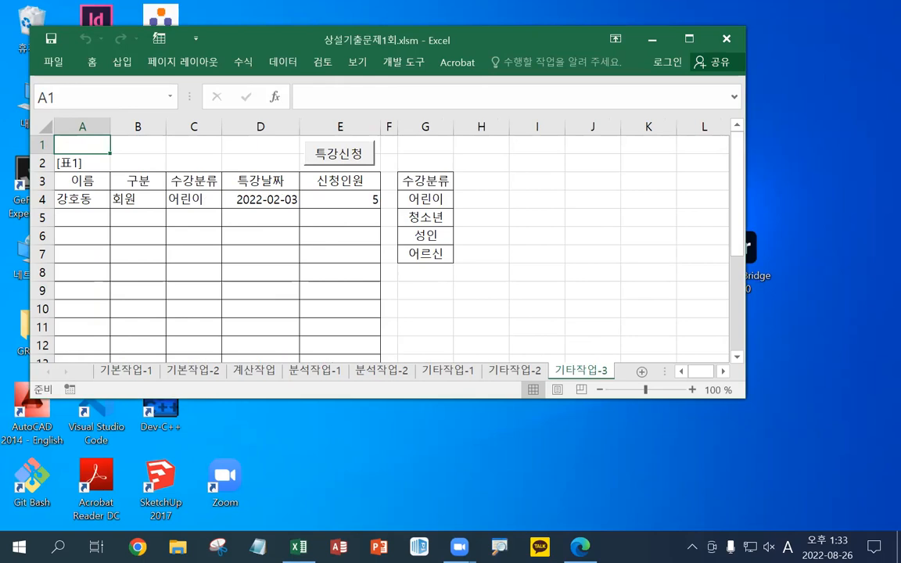
pyautogui.hotkey('alt', 'F11')
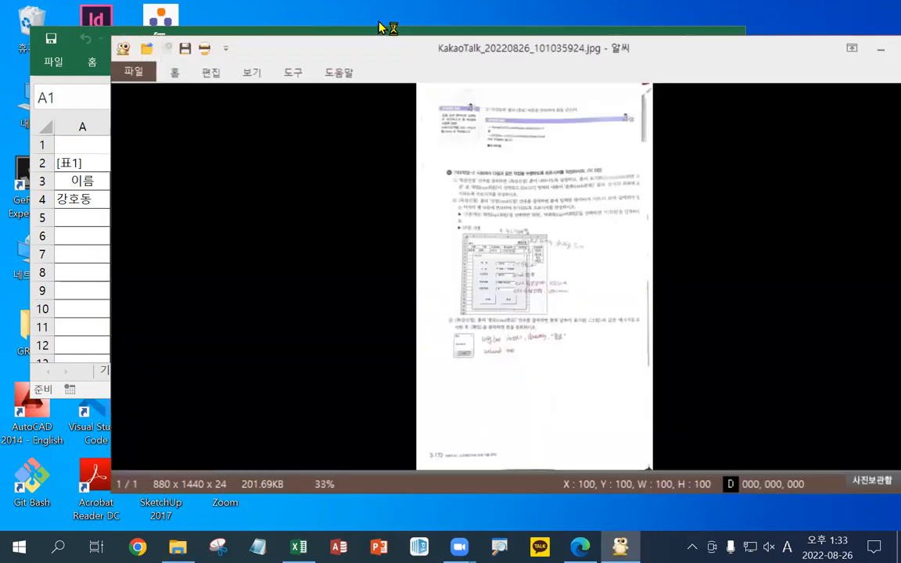
# Step: Examine the 기타작업-3 procedure instructions in the question image, including the 특강신청 form layout and the handwritten control names
pyautogui.scroll(4, 438, 356)
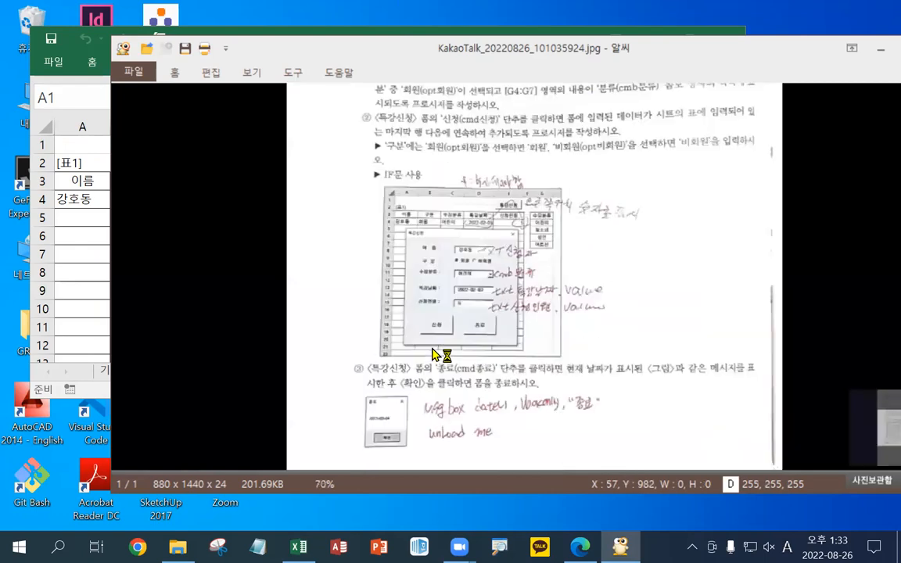
pyautogui.scroll(5, 430, 337)
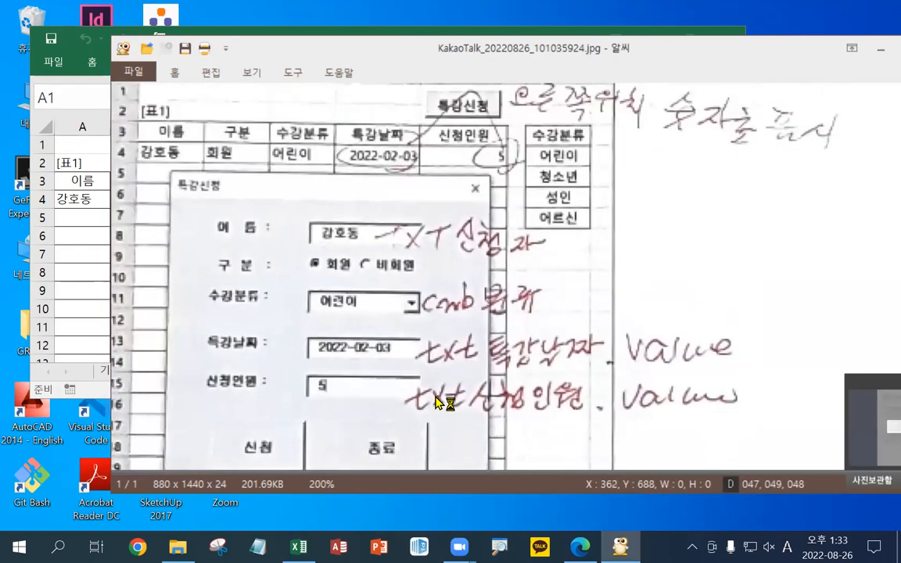
pyautogui.scroll(2, 431, 298)
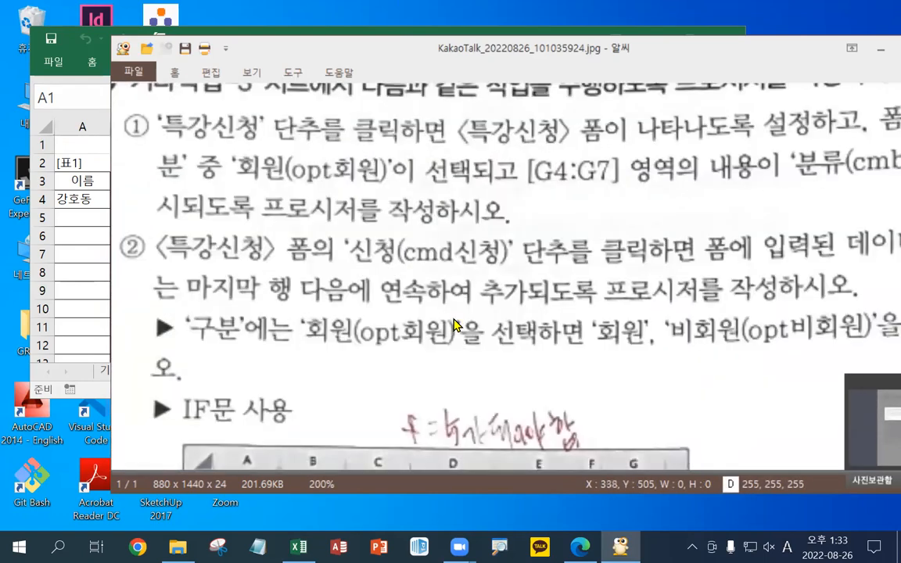
pyautogui.scroll(-1, 453, 324)
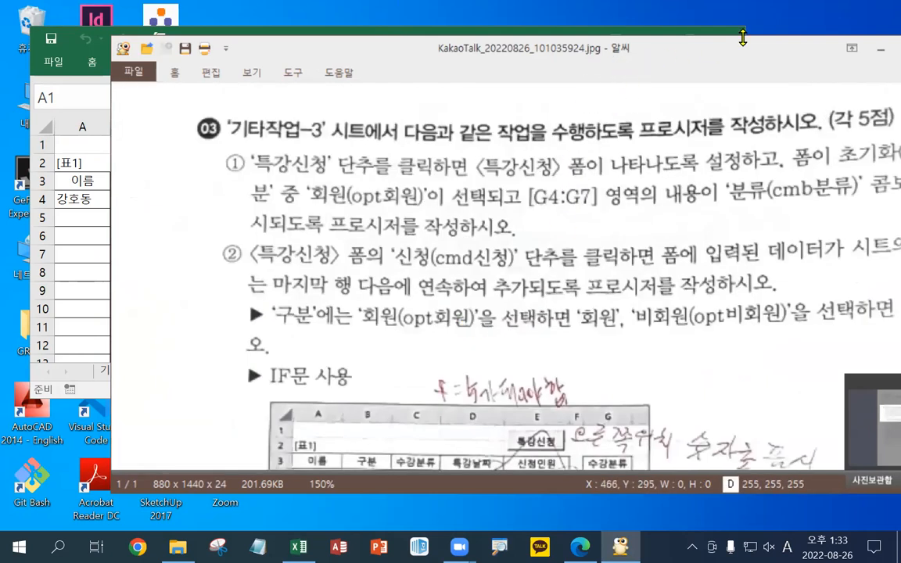
pyautogui.moveTo(780, 47); pyautogui.dragTo(665, 41)
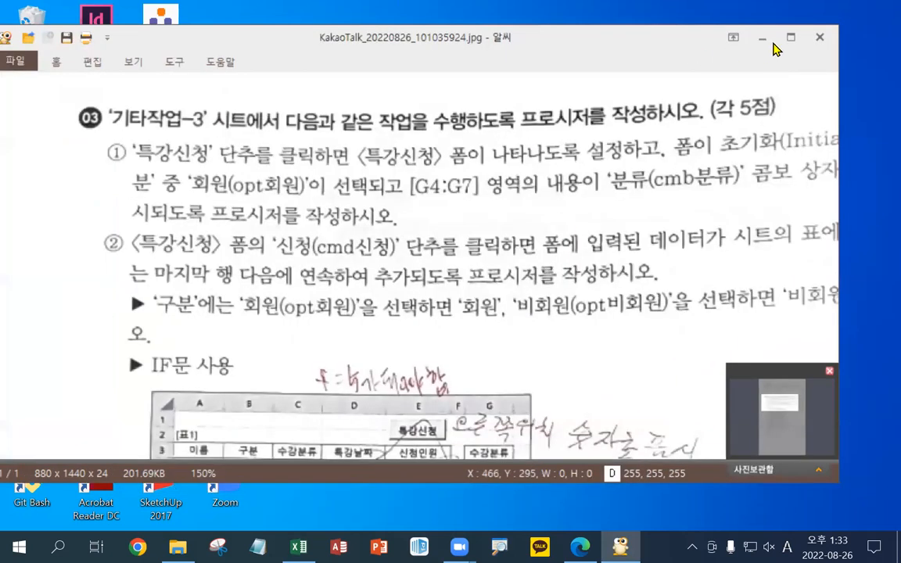
pyautogui.click(793, 40)
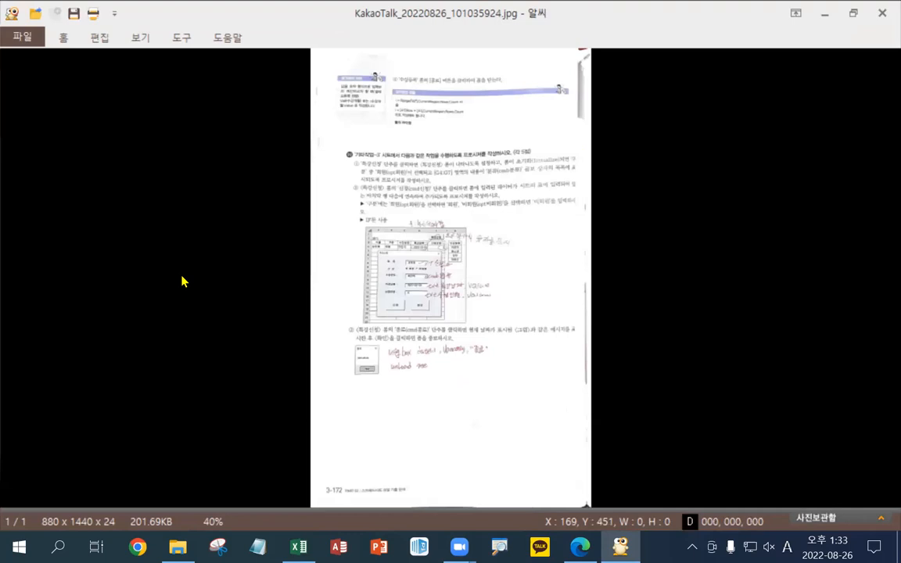
pyautogui.scroll(4, 181, 282)
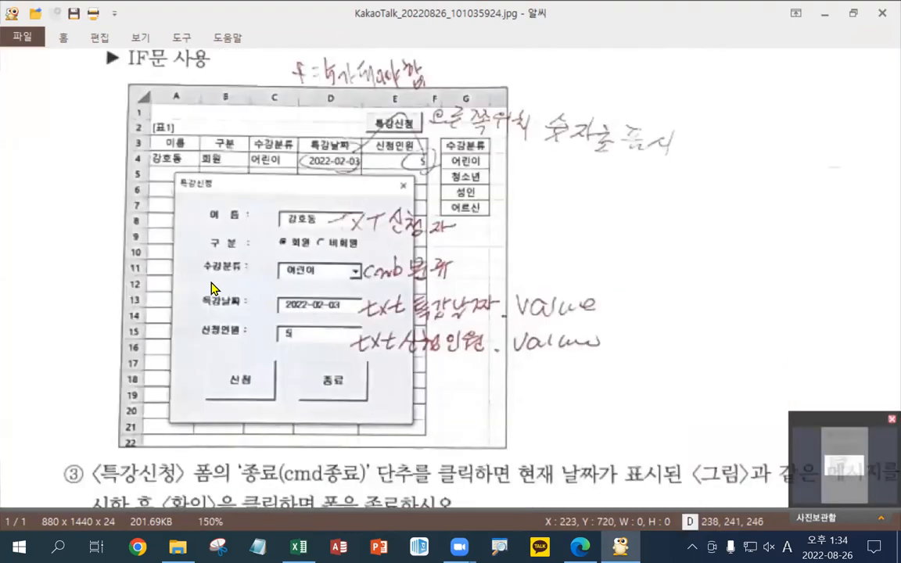
pyautogui.moveTo(225, 278); pyautogui.dragTo(286, 433)
pyautogui.moveTo(285, 209); pyautogui.dragTo(277, 324)
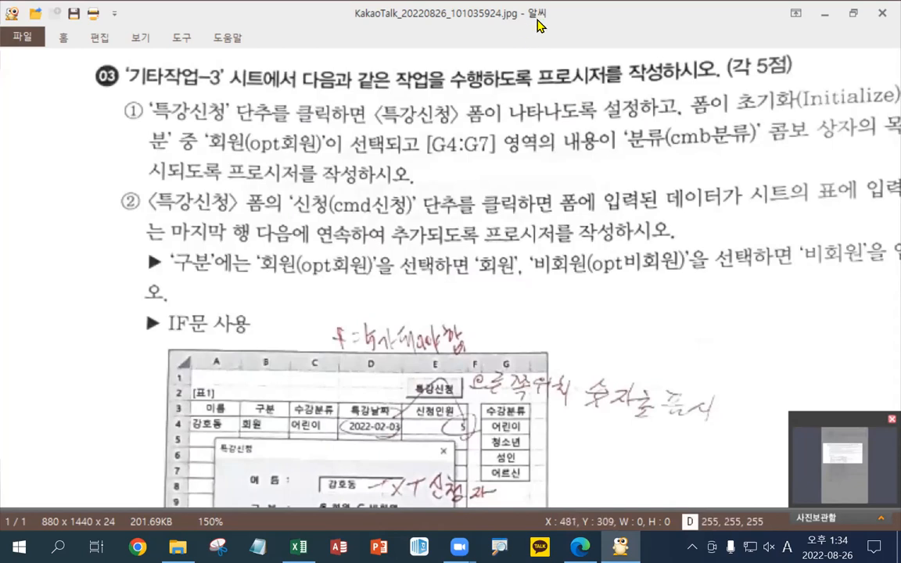
# Step: Switch back to Excel and maximise the 상설기출문제1회.xlsm window
pyautogui.moveTo(538, 24); pyautogui.dragTo(2, 86)
pyautogui.doubleClick(382, 39)
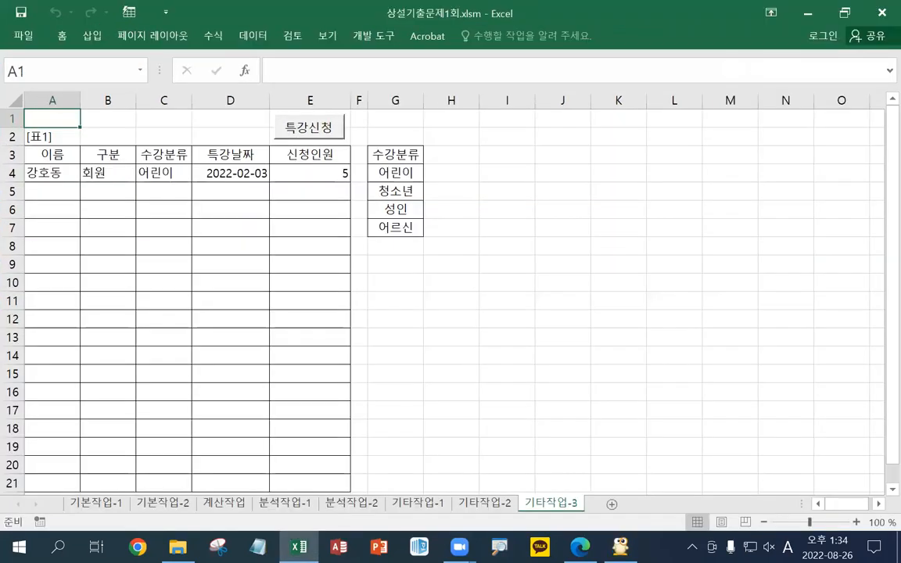
pyautogui.press('super+e')
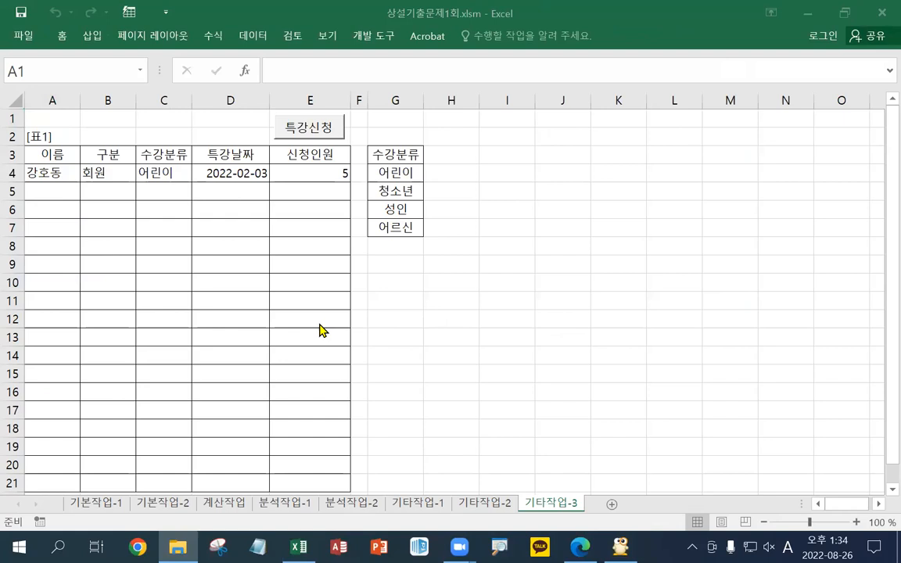
# Step: Insert the question page image from the 문서 > (오전)2022년컴활1급 folder at cell G9 and shift it over the table
pyautogui.click(405, 266)
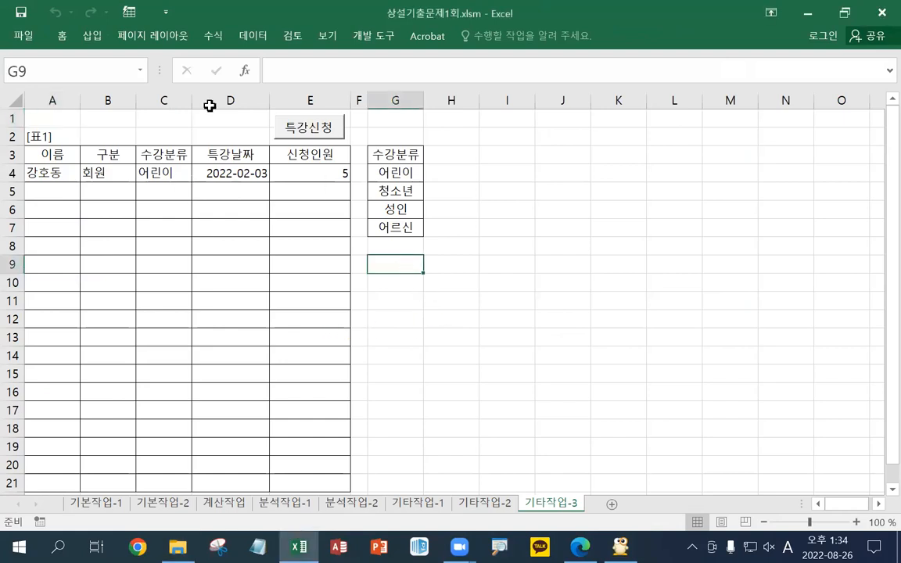
pyautogui.click(93, 36)
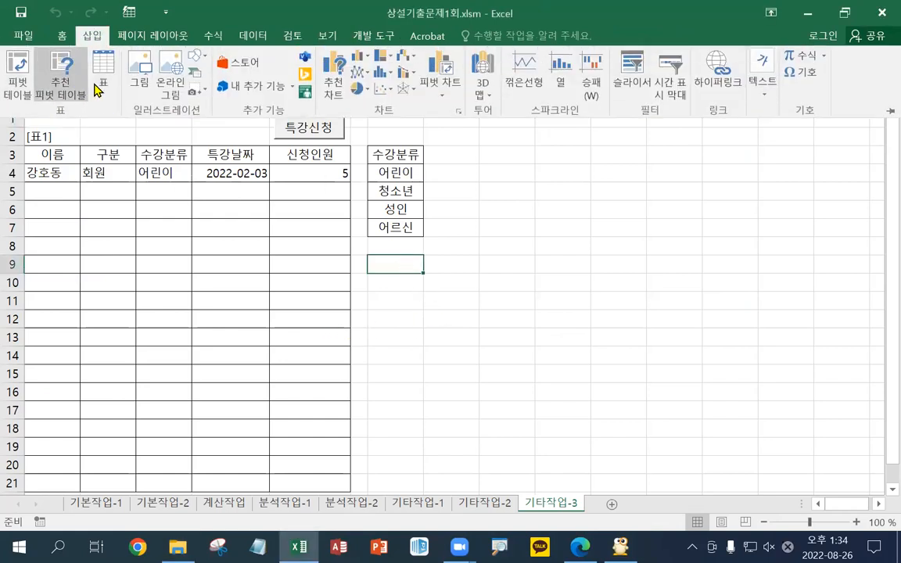
pyautogui.click(141, 79)
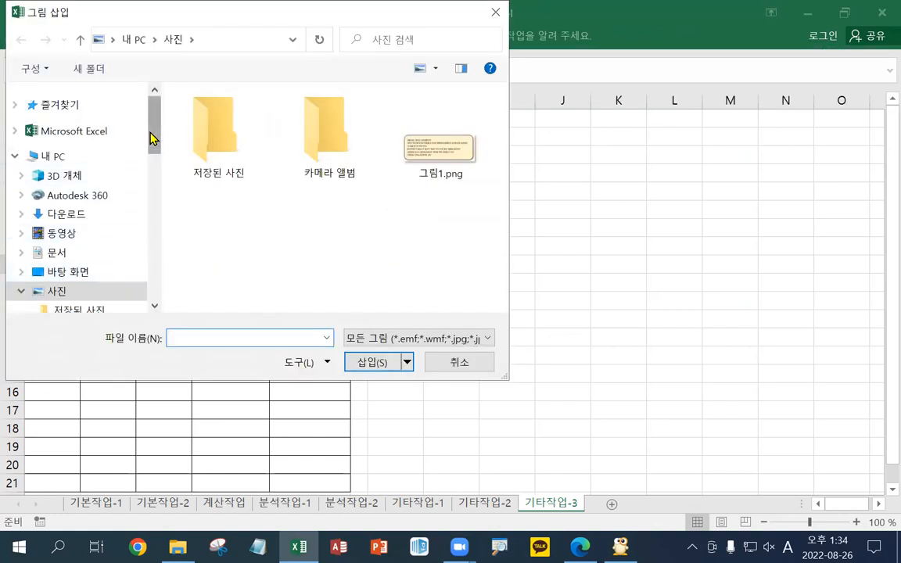
pyautogui.moveTo(151, 138); pyautogui.dragTo(156, 194)
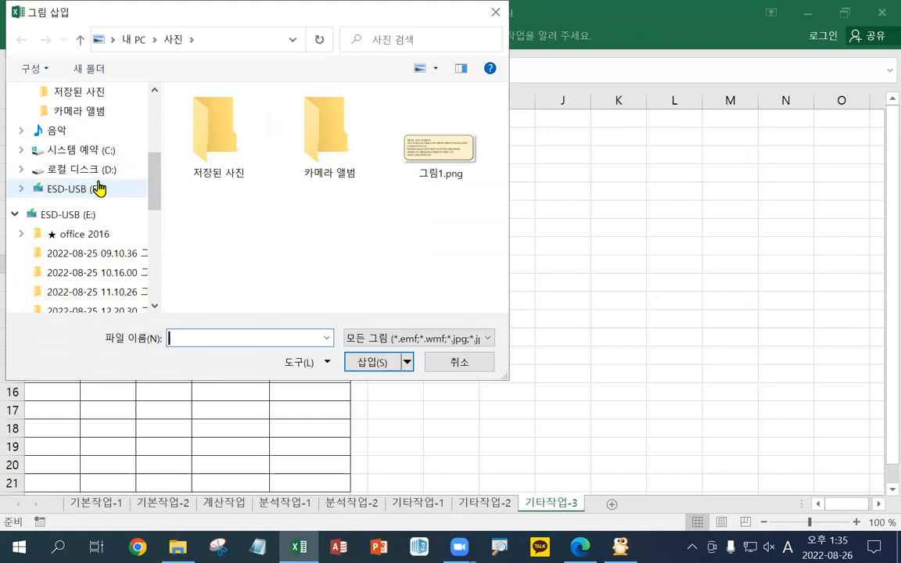
pyautogui.scroll(4, 153, 183)
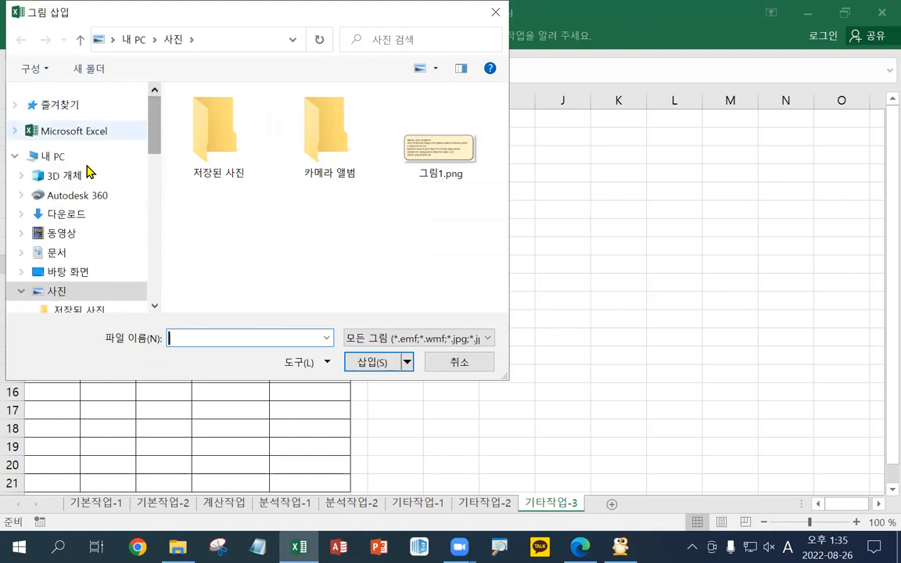
pyautogui.click(113, 252)
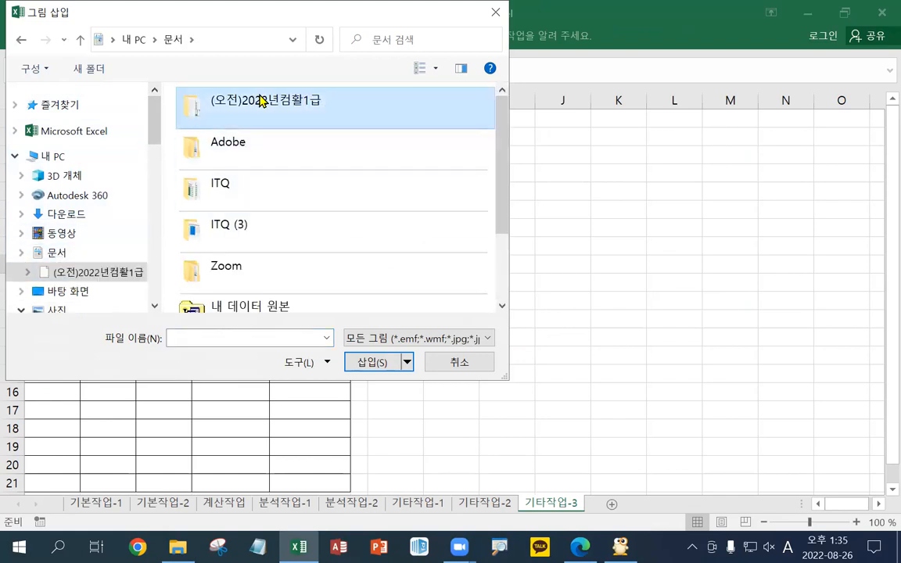
pyautogui.doubleClick(260, 101)
pyautogui.doubleClick(267, 189)
pyautogui.moveTo(518, 325); pyautogui.dragTo(368, 300)
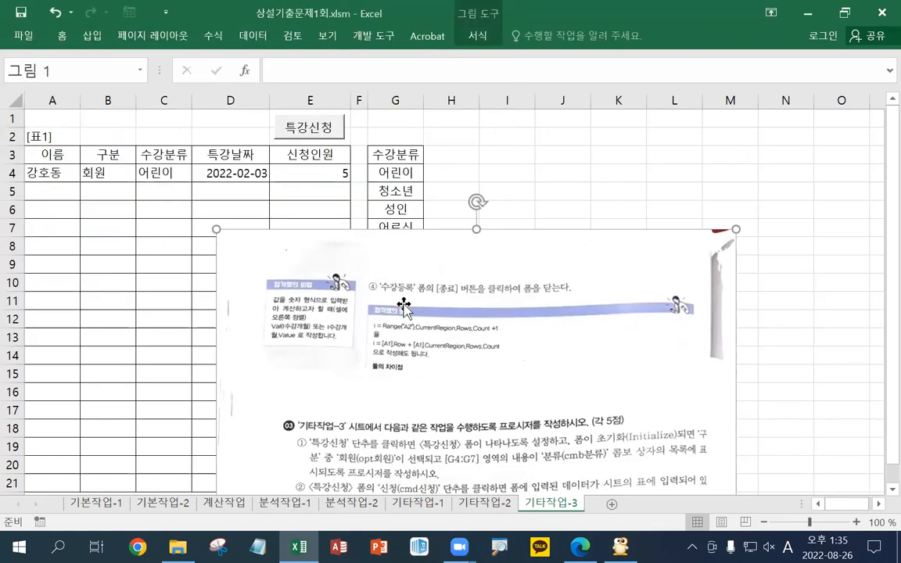
# Step: Crop away the upper part of the question picture down to just above the question 03 heading
pyautogui.click(477, 36)
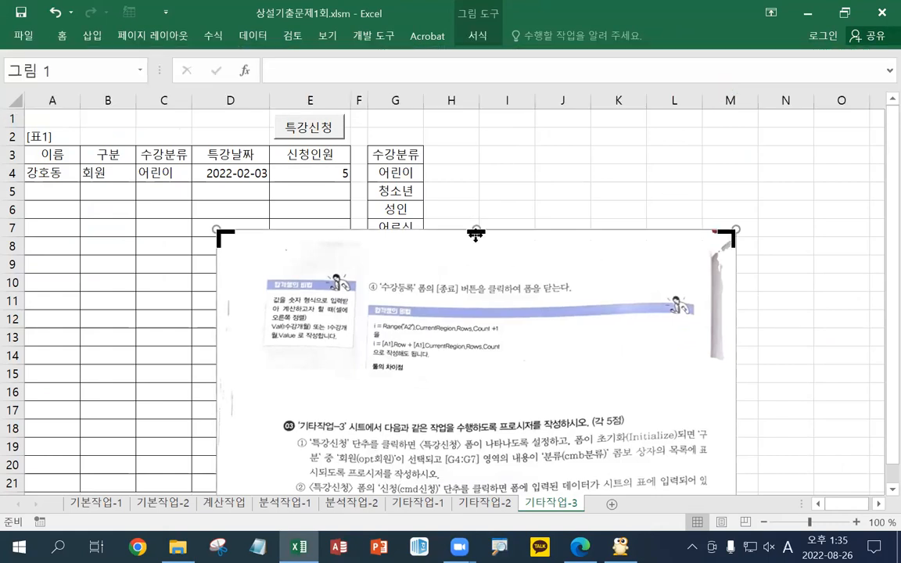
pyautogui.moveTo(476, 233); pyautogui.dragTo(483, 415)
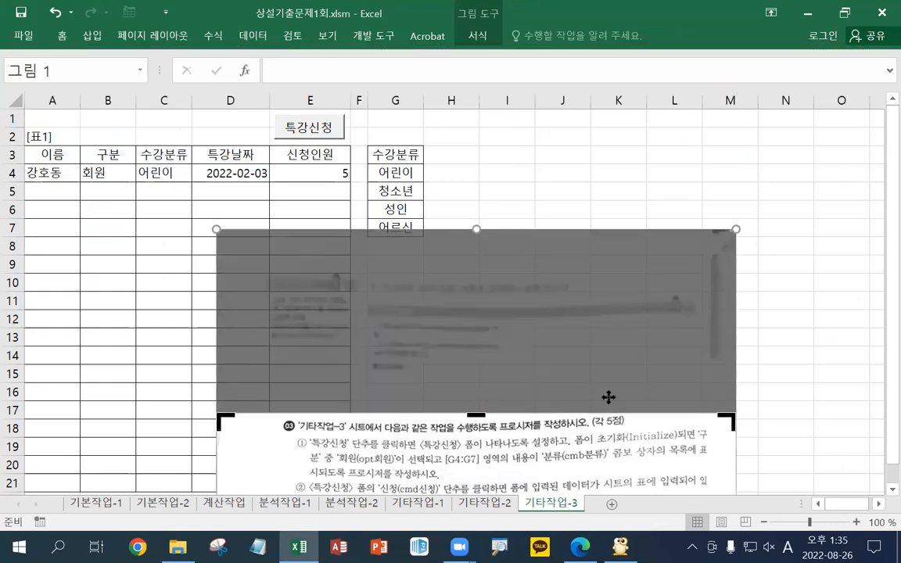
pyautogui.click(802, 394)
# Step: Crop the lower part of the question picture so that only the question 03 heading and item ① are kept
pyautogui.scroll(-4, 744, 382)
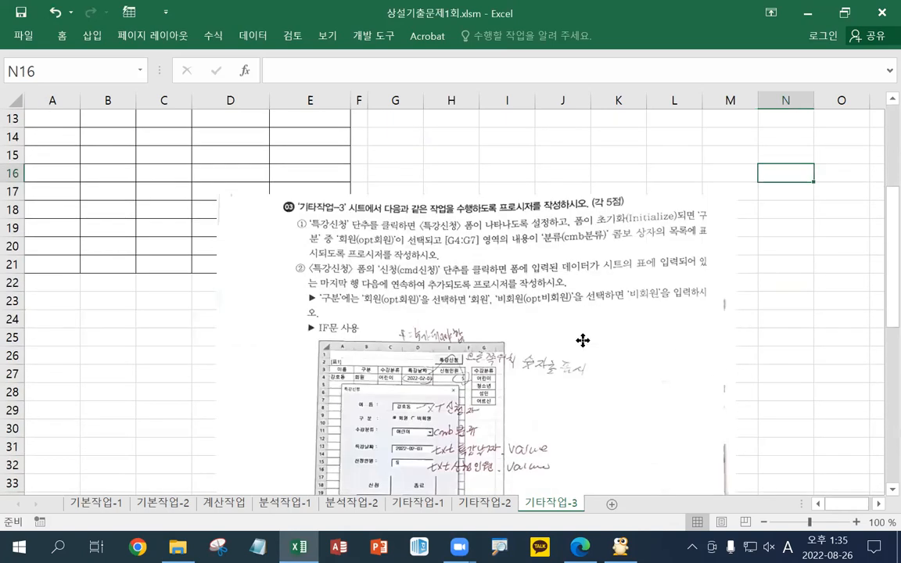
pyautogui.click(583, 340)
pyautogui.scroll(-3, 583, 342)
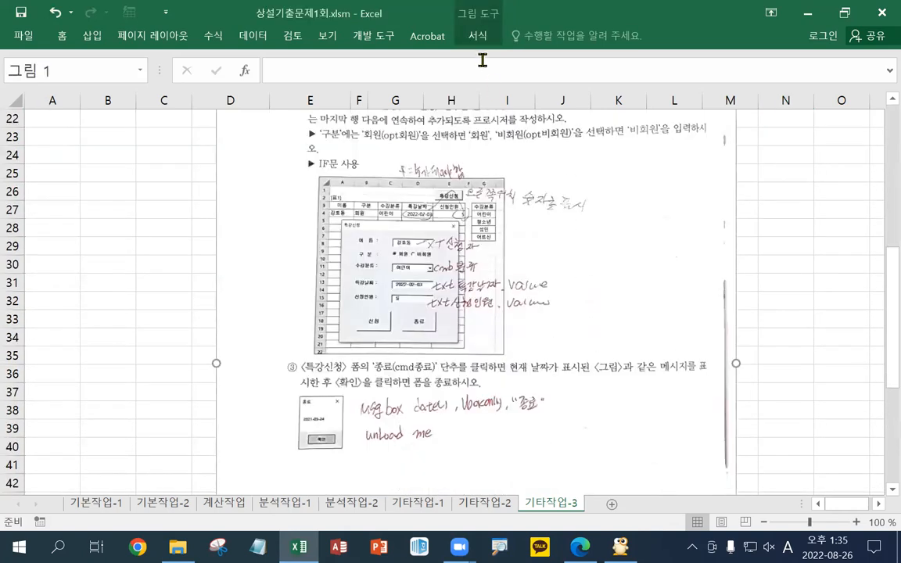
pyautogui.click(478, 35)
pyautogui.click(764, 60)
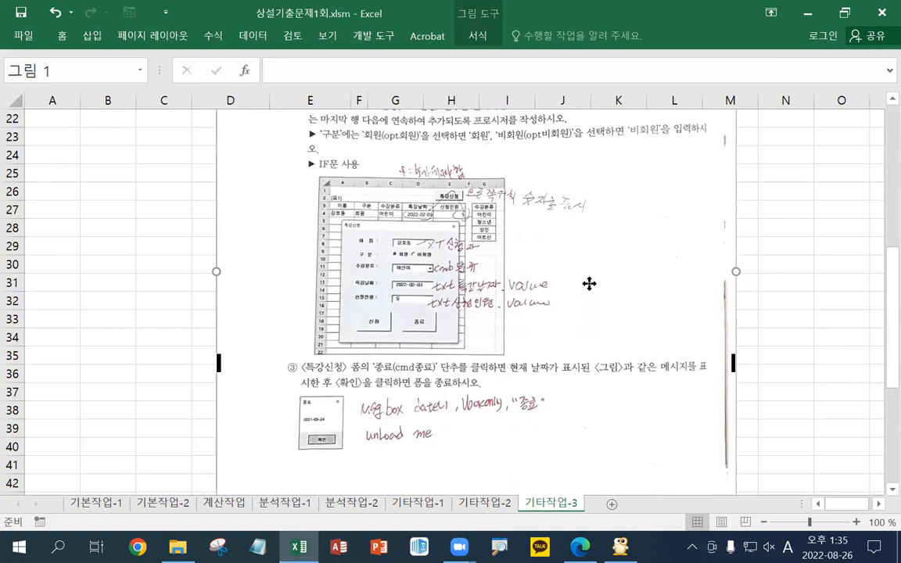
pyautogui.scroll(-3, 590, 288)
pyautogui.scroll(-3, 589, 291)
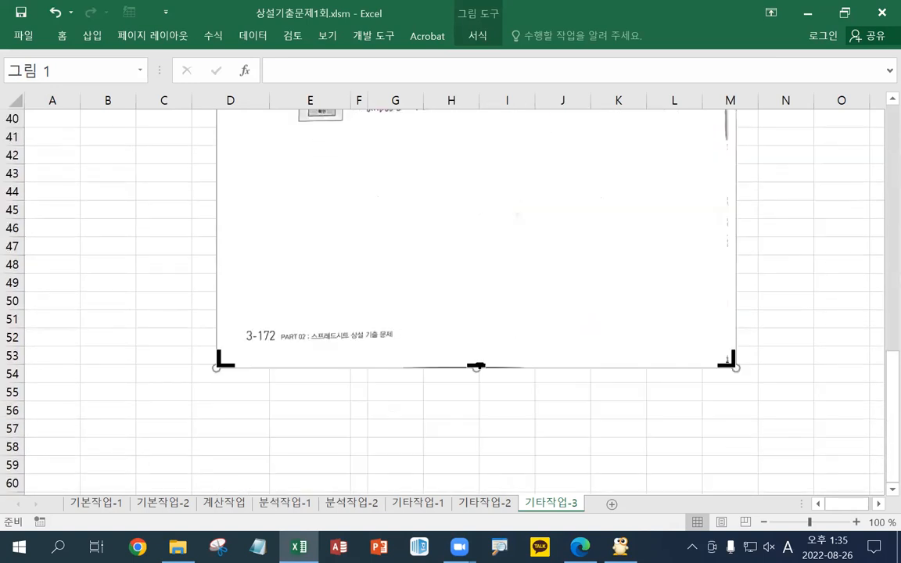
pyautogui.moveTo(476, 365); pyautogui.dragTo(475, 133)
pyautogui.scroll(4, 535, 363)
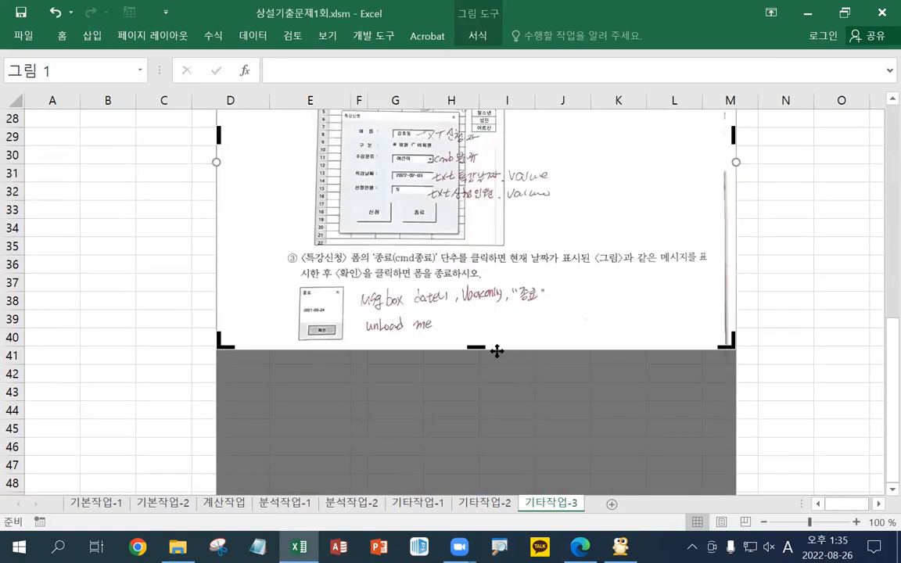
pyautogui.moveTo(478, 345); pyautogui.dragTo(455, 260)
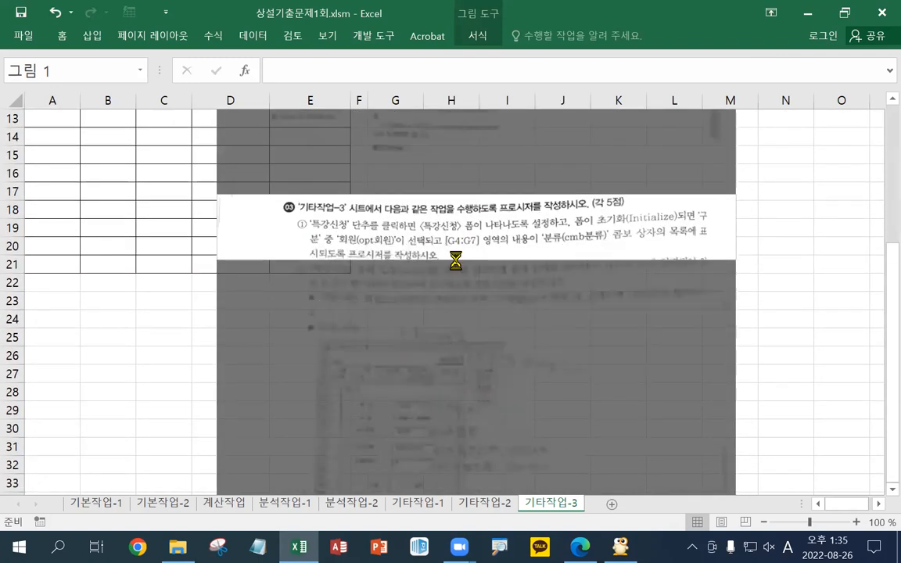
pyautogui.click(827, 298)
# Step: Crop the blank left margin of the question picture up to just before the 03 heading number
pyautogui.click(580, 229)
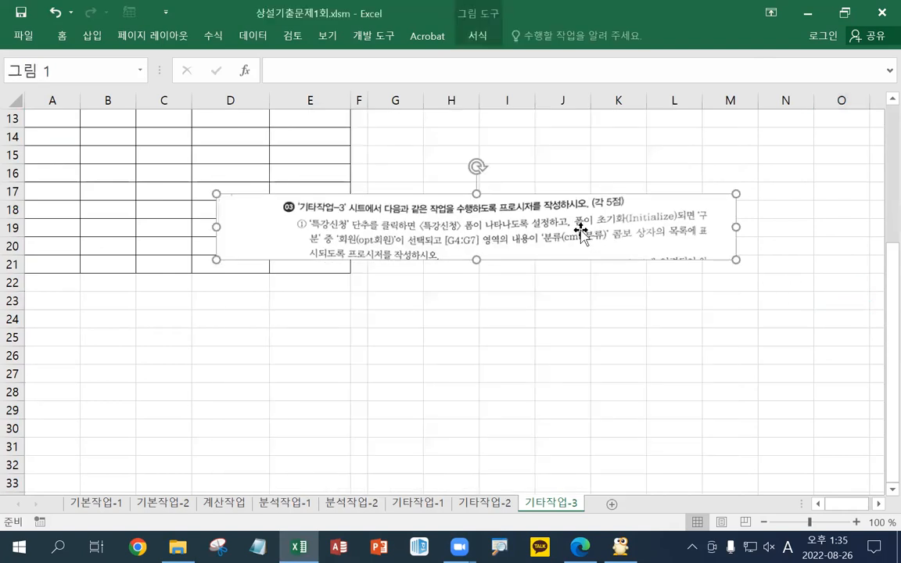
pyautogui.click(483, 41)
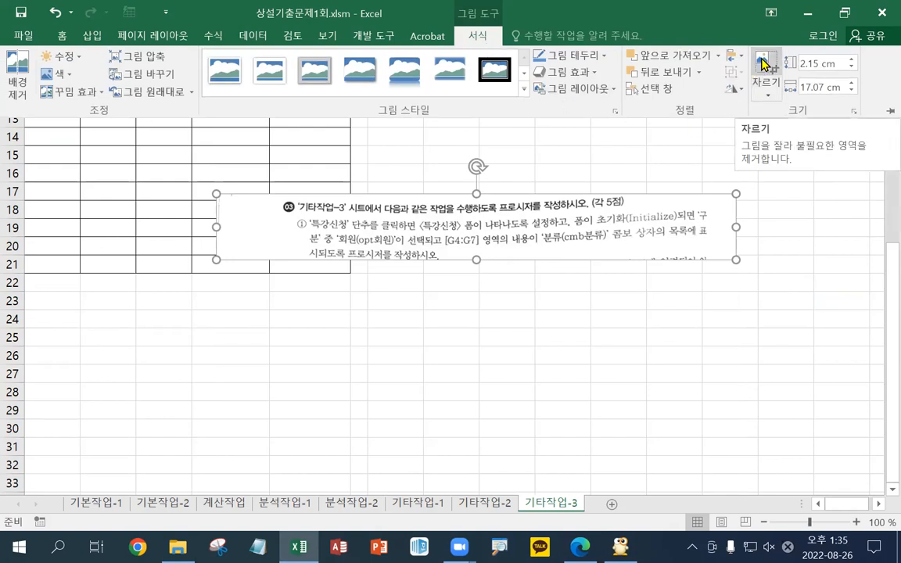
pyautogui.click(763, 62)
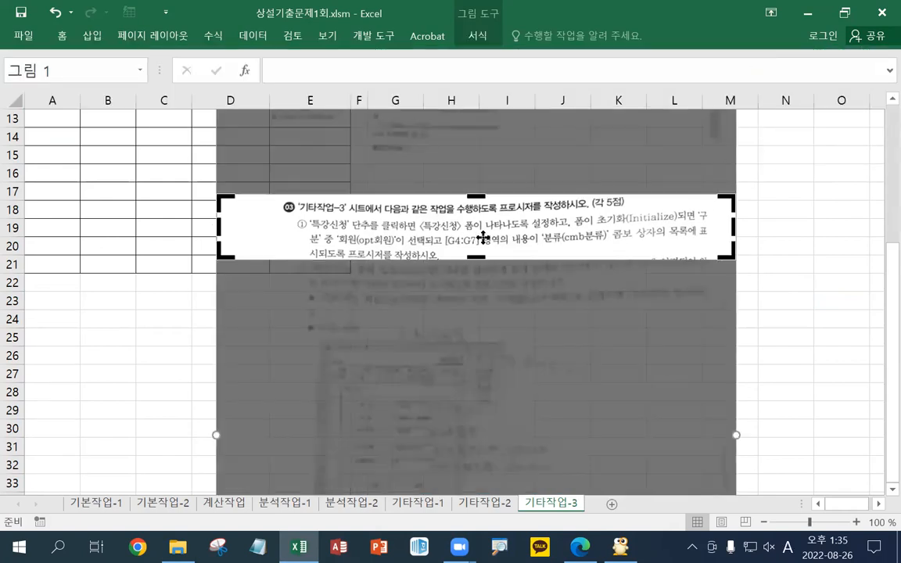
pyautogui.moveTo(224, 227); pyautogui.dragTo(269, 231)
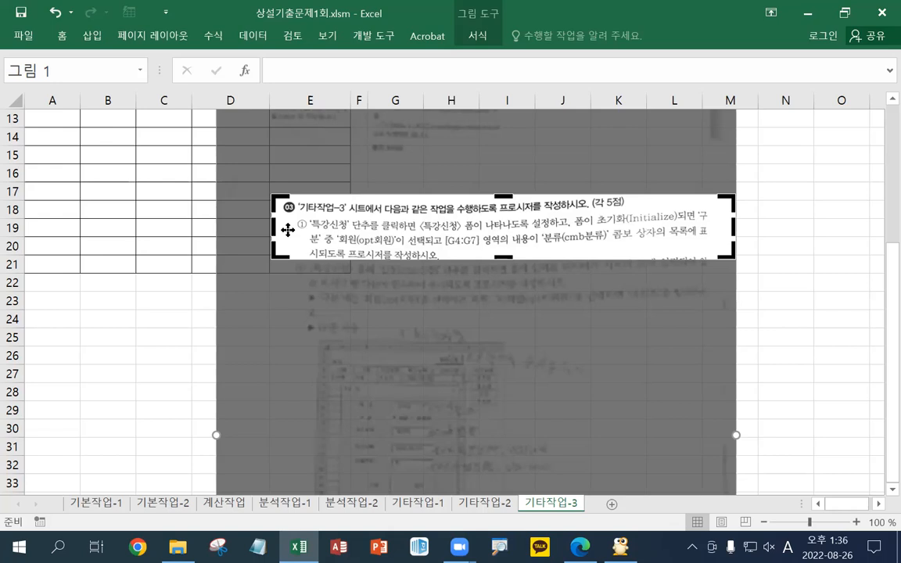
pyautogui.click(774, 312)
# Step: Enlarge the cropped question picture to span the sheet's visible width and place it across rows 11 to 17
pyautogui.click(579, 234)
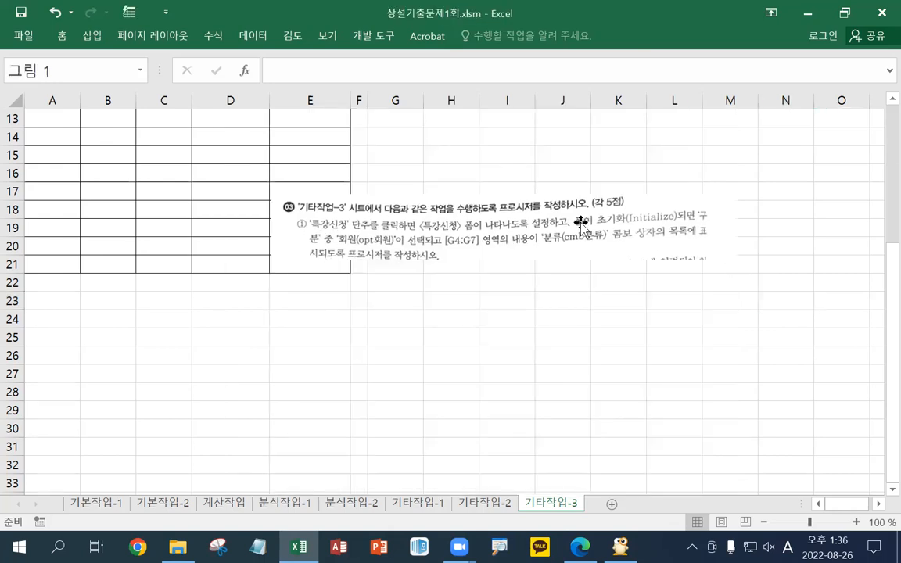
pyautogui.moveTo(736, 259); pyautogui.dragTo(782, 317)
pyautogui.moveTo(697, 276); pyautogui.dragTo(493, 232)
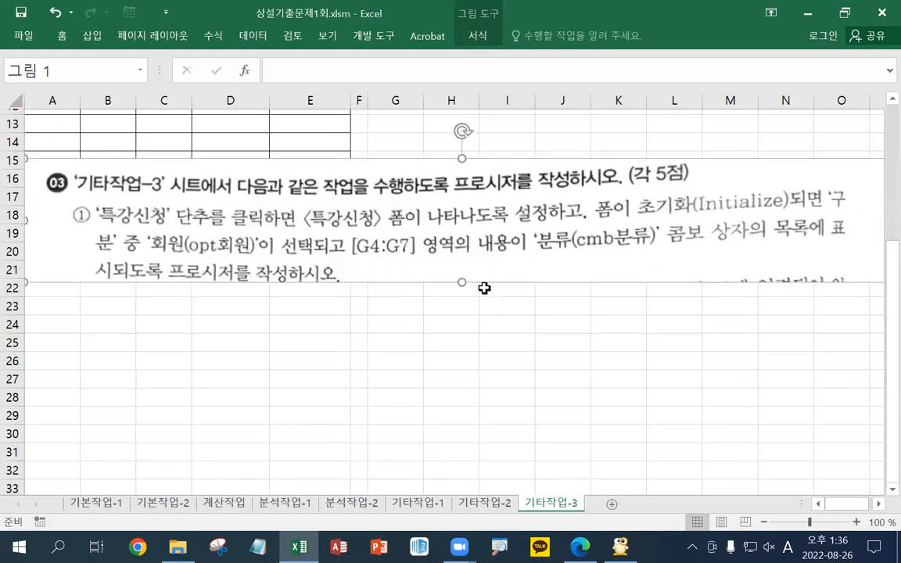
pyautogui.scroll(3, 485, 313)
pyautogui.moveTo(489, 354); pyautogui.dragTo(479, 285)
pyautogui.scroll(1, 479, 285)
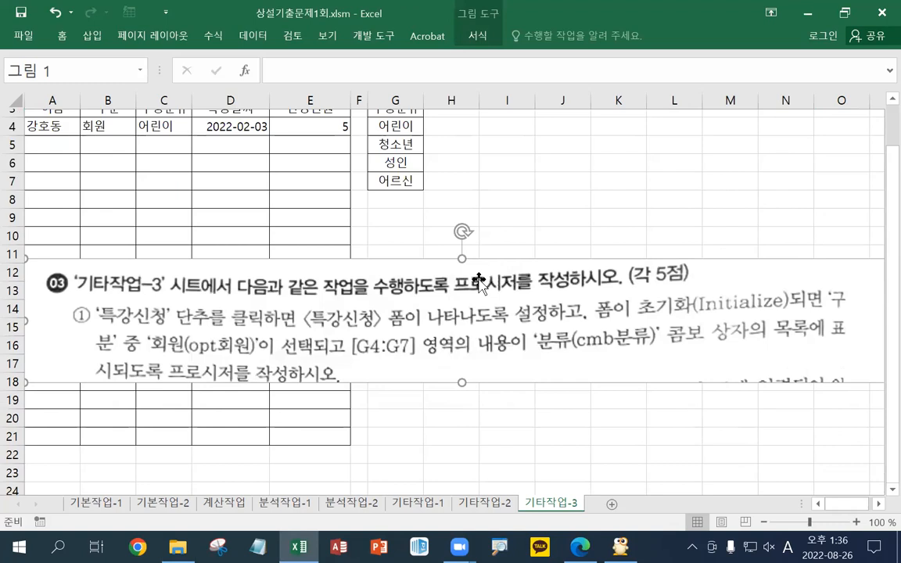
pyautogui.moveTo(485, 352); pyautogui.dragTo(484, 334)
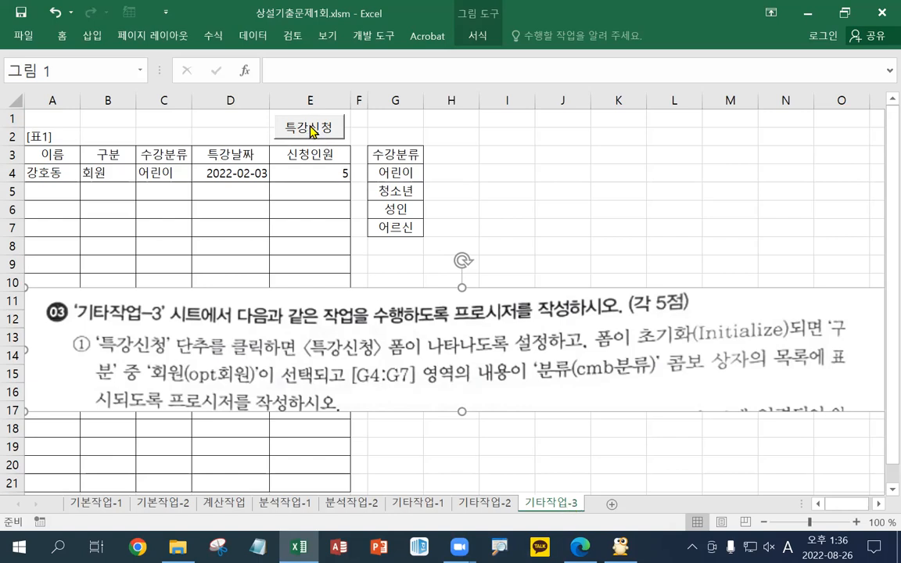
# Step: Open the Visual Basic editor, move the question picture down to row 14, and fit the editor window above it
pyautogui.click(356, 39)
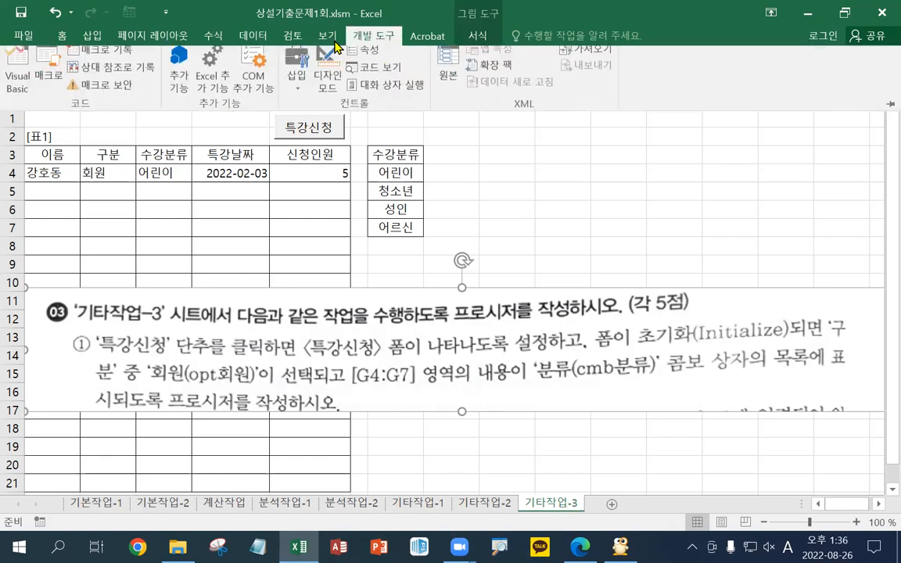
pyautogui.click(14, 78)
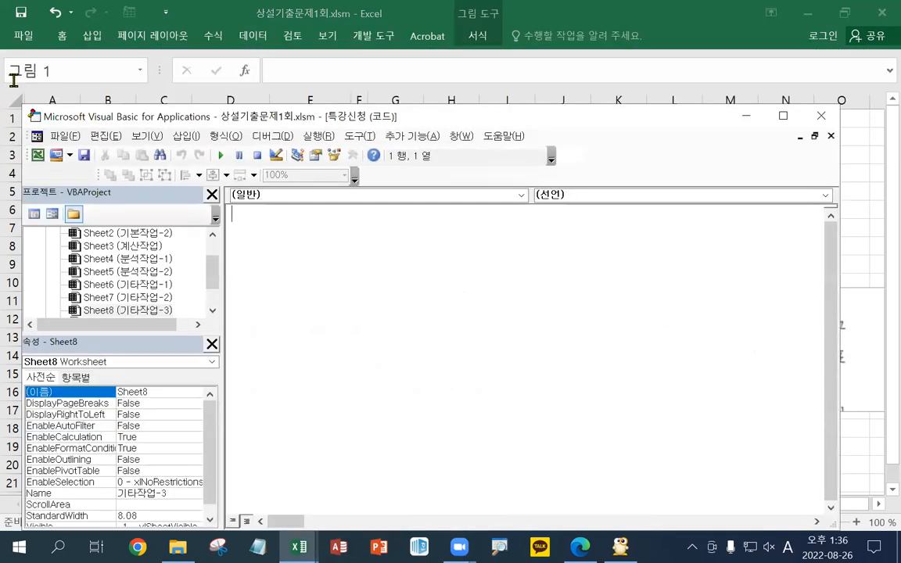
pyautogui.moveTo(396, 102); pyautogui.dragTo(435, 90)
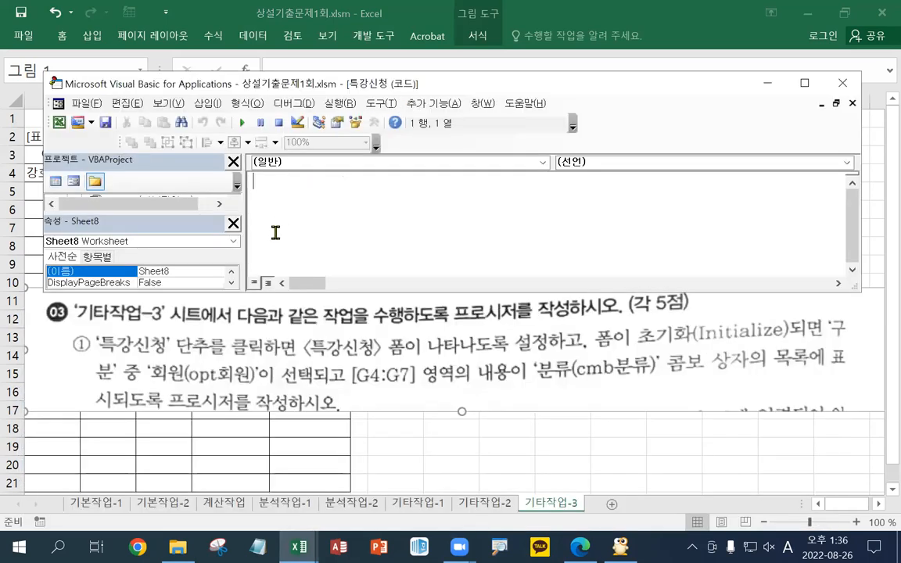
pyautogui.moveTo(348, 359); pyautogui.dragTo(336, 416)
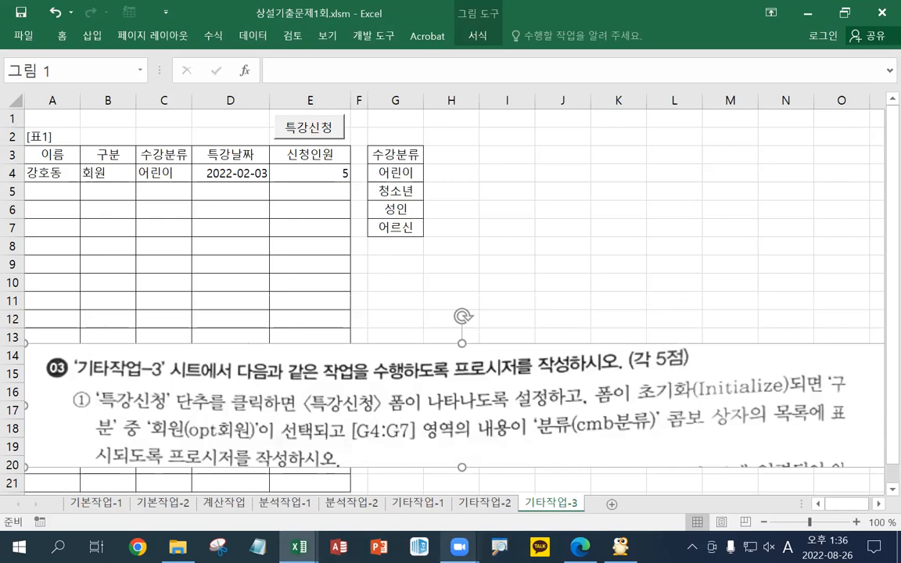
pyautogui.moveTo(299, 547)
pyautogui.click(359, 474)
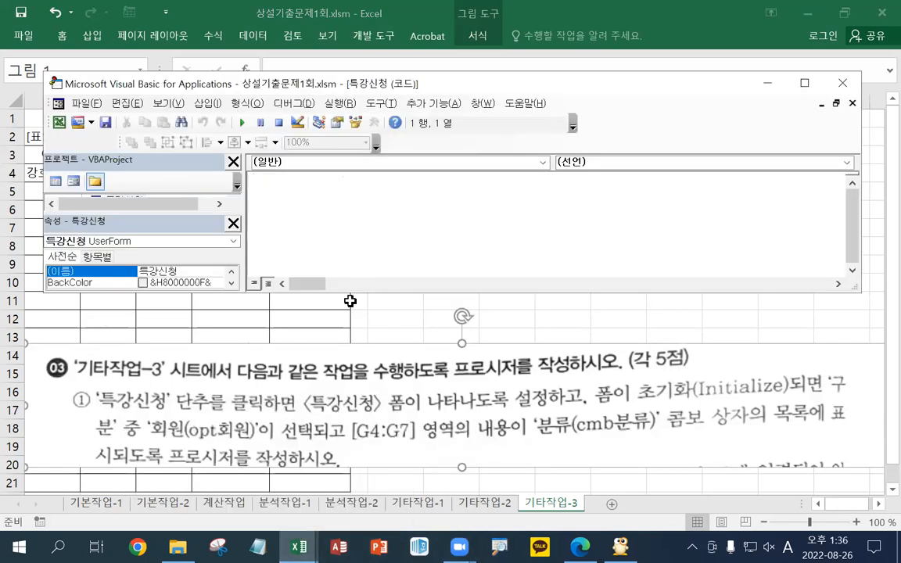
pyautogui.moveTo(349, 291); pyautogui.dragTo(349, 338)
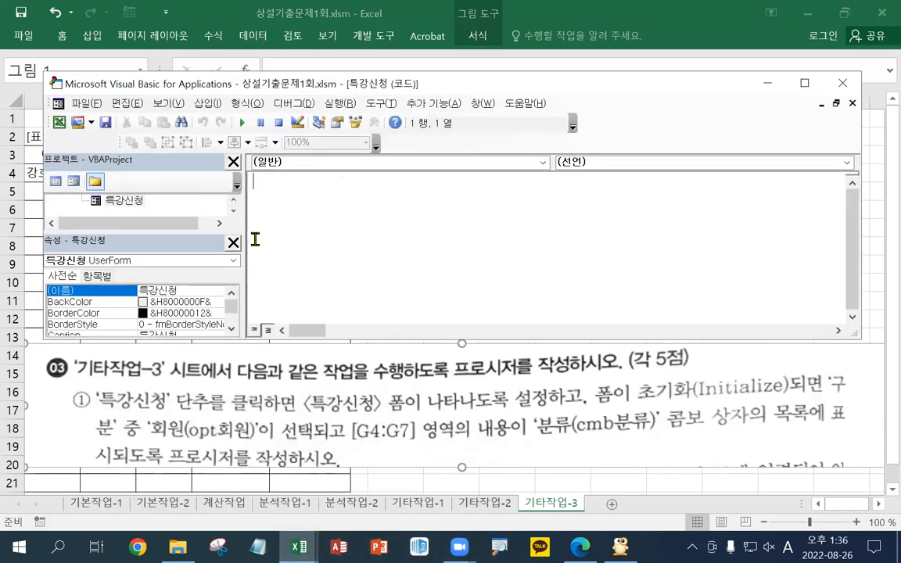
# Step: Open the code of Sheet8 (기타작업-3) and create the Click event procedure for the cmd신청 button
pyautogui.click(117, 199)
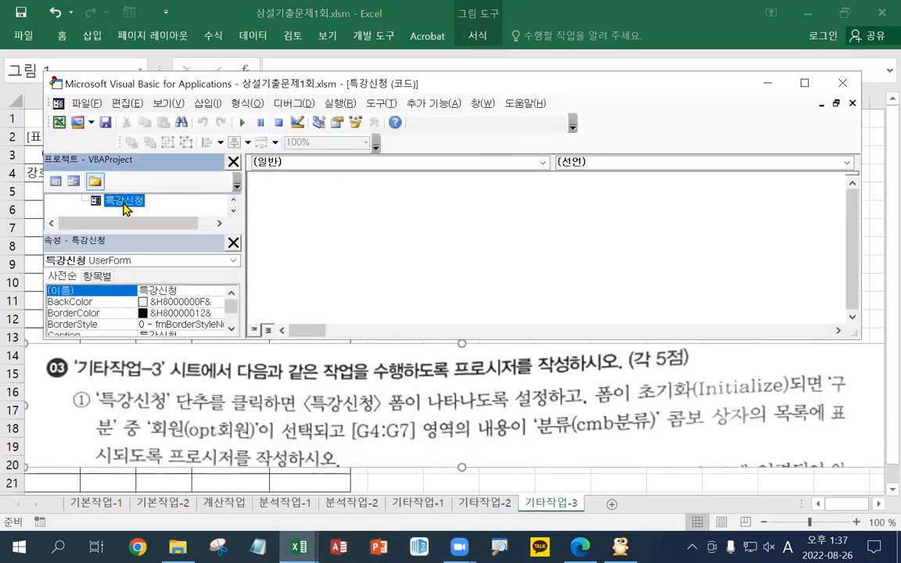
pyautogui.click(232, 200)
pyautogui.click(231, 200)
pyautogui.click(231, 200)
pyautogui.click(231, 199)
pyautogui.click(184, 213)
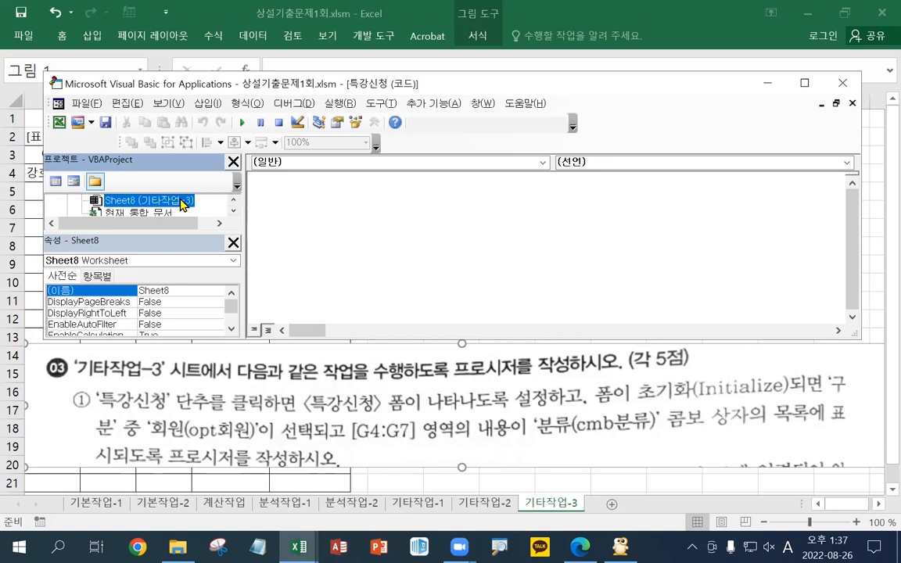
pyautogui.doubleClick(164, 201)
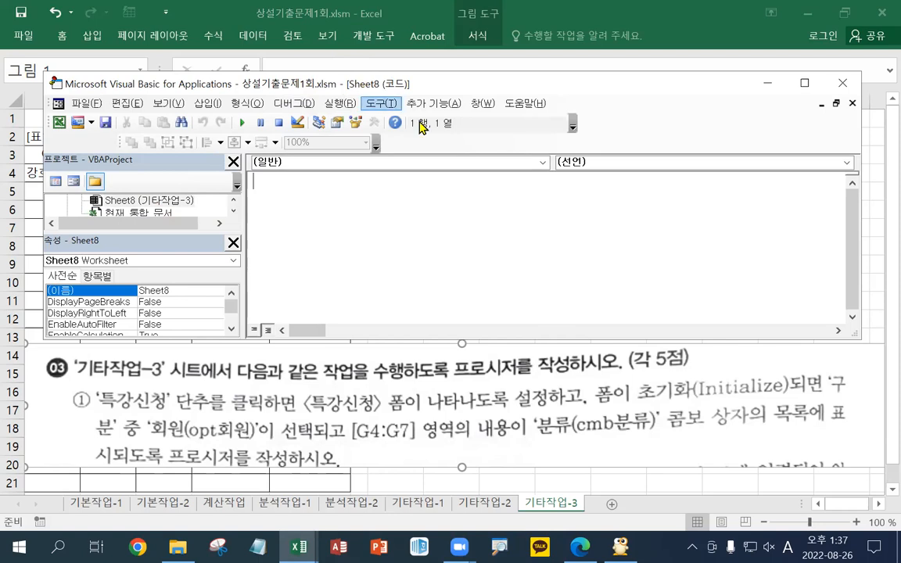
pyautogui.click(542, 162)
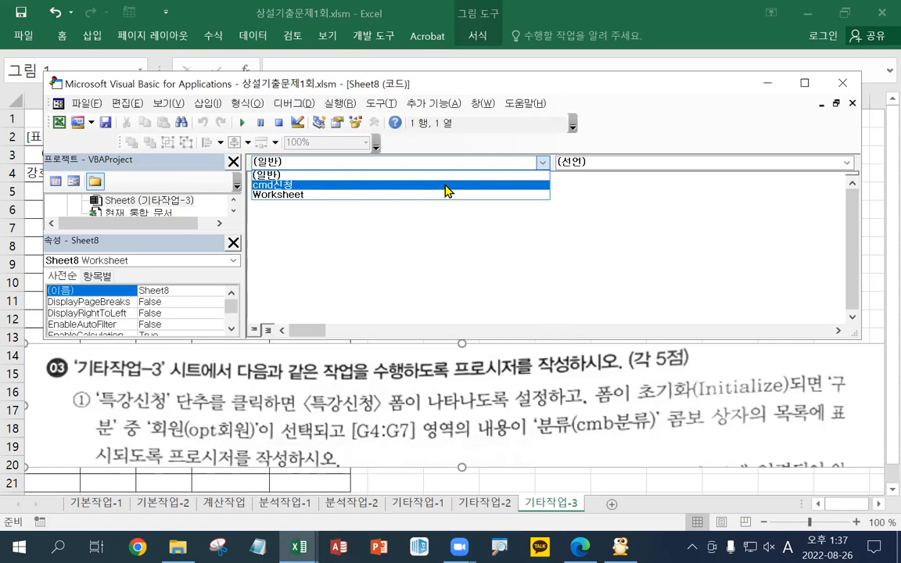
pyautogui.click(447, 185)
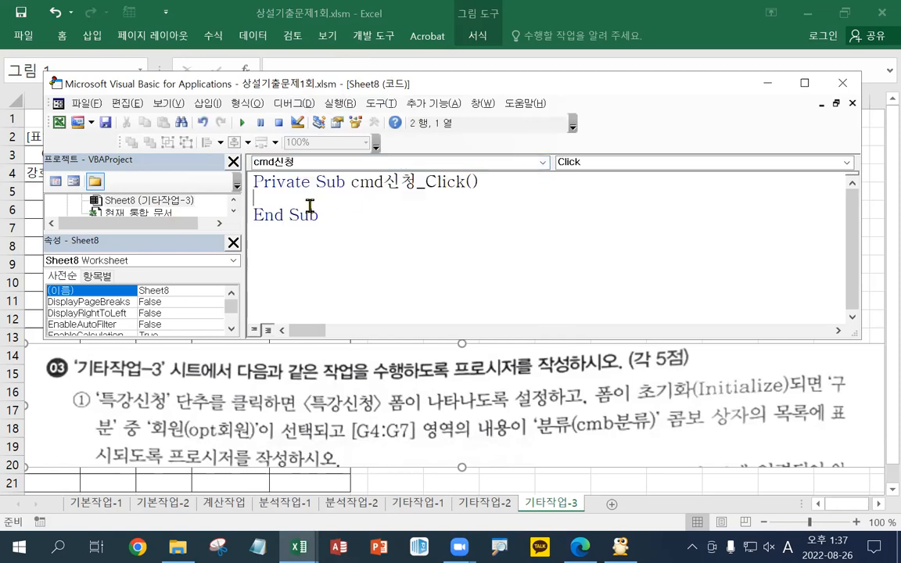
# Step: Write 특강신청.Show in the body of the cmd신청_Click procedure and close the Visual Basic editor
pyautogui.moveTo(313, 181); pyautogui.dragTo(253, 181)
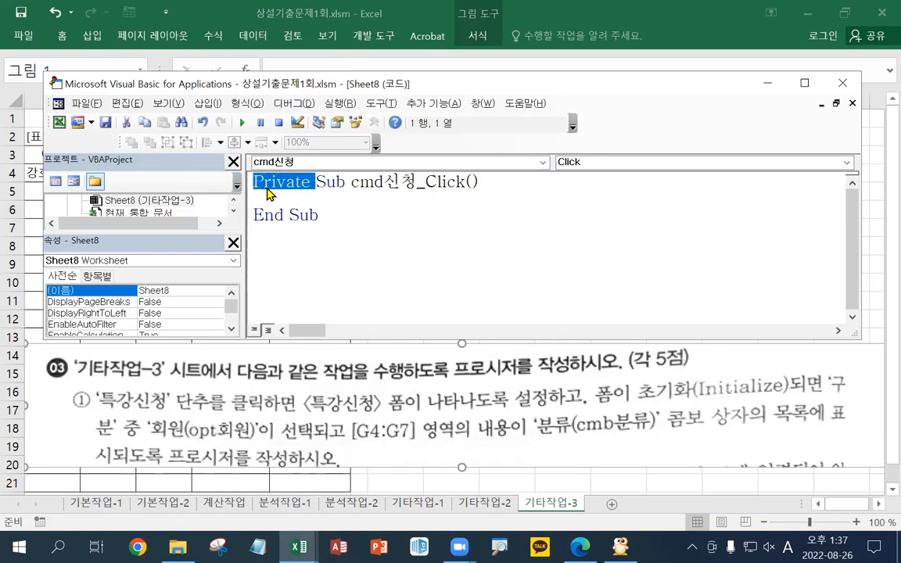
pyautogui.press('Down')
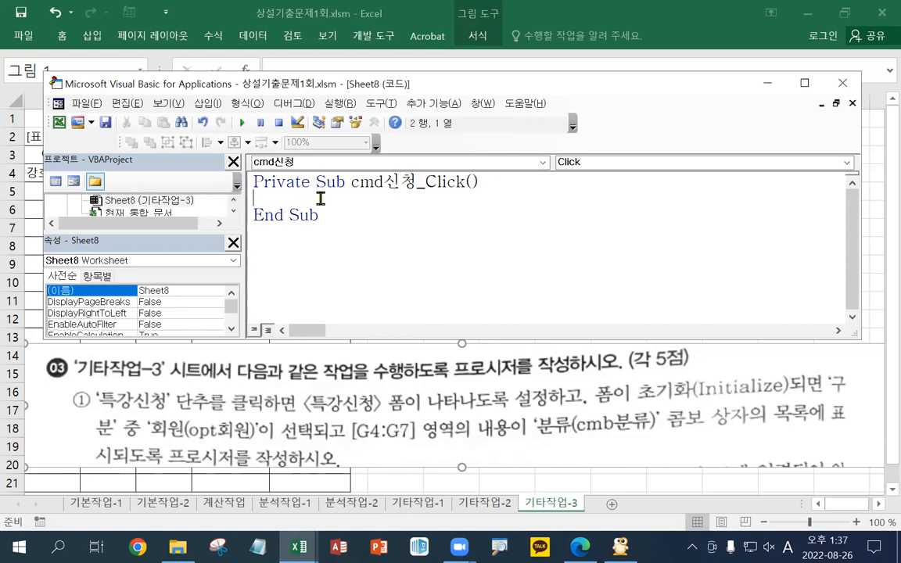
pyautogui.press('Tab')
pyautogui.write('XMR')
pyautogui.press('BackSpace')
pyautogui.press('BackSpace')
pyautogui.press('BackSpace')
pyautogui.write('mxrm')
pyautogui.press('BackSpace')
pyautogui.press('BackSpace')
pyautogui.press('BackSpace')
pyautogui.press('BackSpace')
pyautogui.press('Hangul')
pyautogui.write('트ㄱ강신트청')
pyautogui.press('BackSpace')
pyautogui.press('BackSpace')
pyautogui.write('청.')
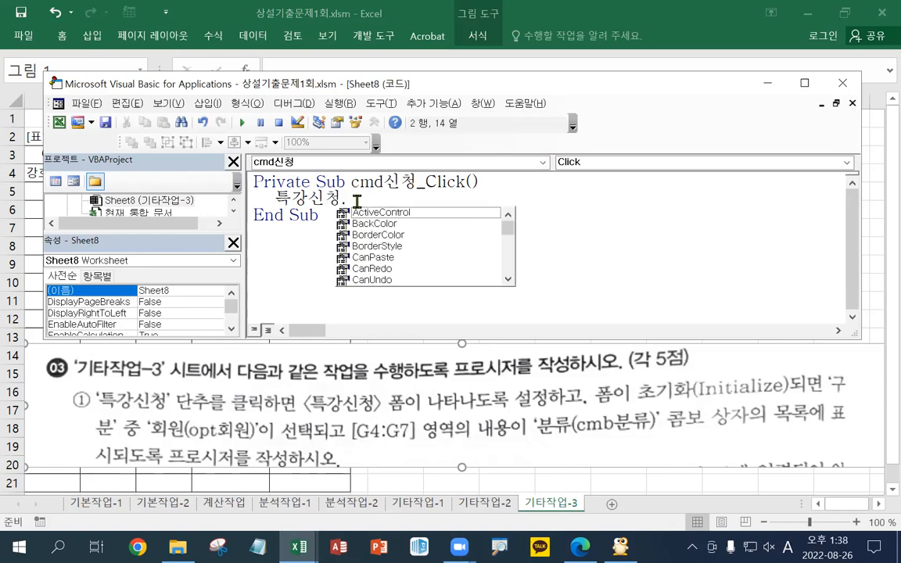
pyautogui.write('show')
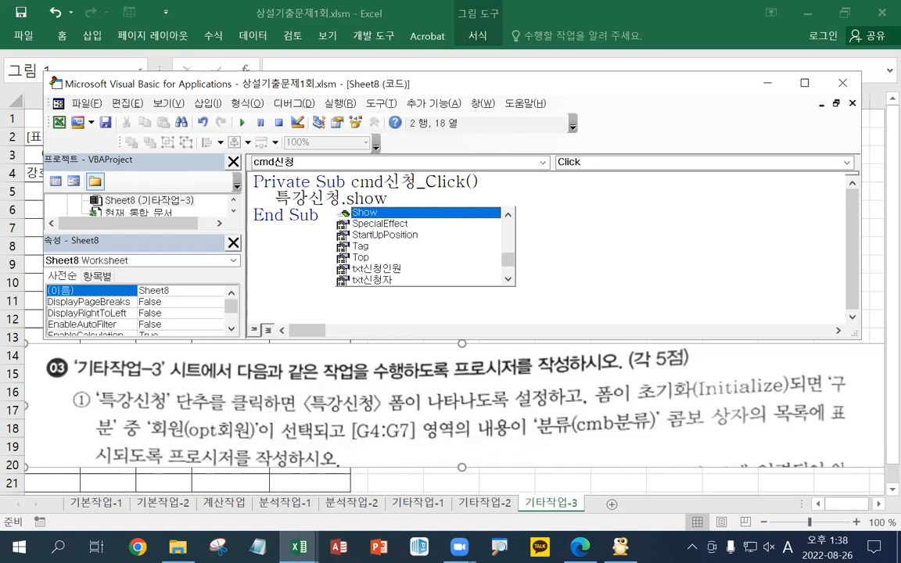
pyautogui.press('Return')
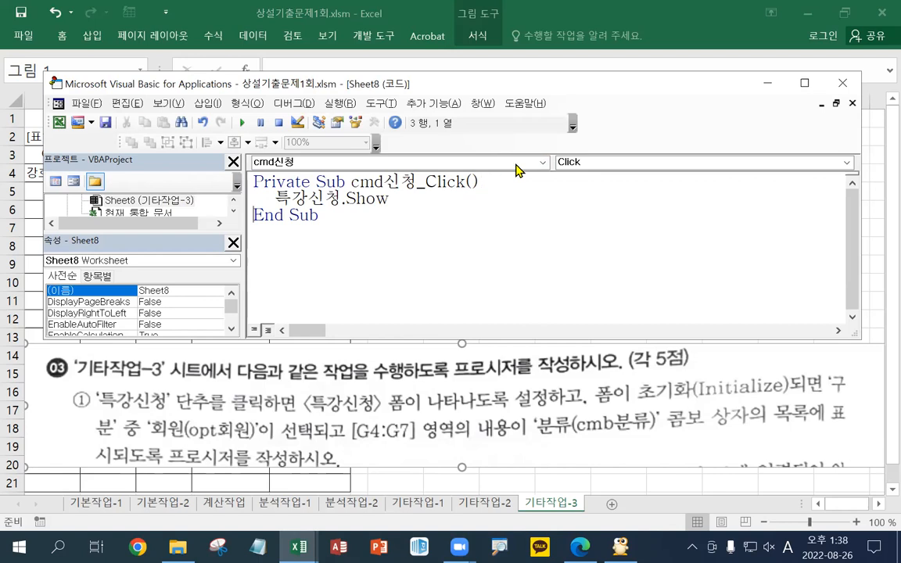
pyautogui.click(849, 83)
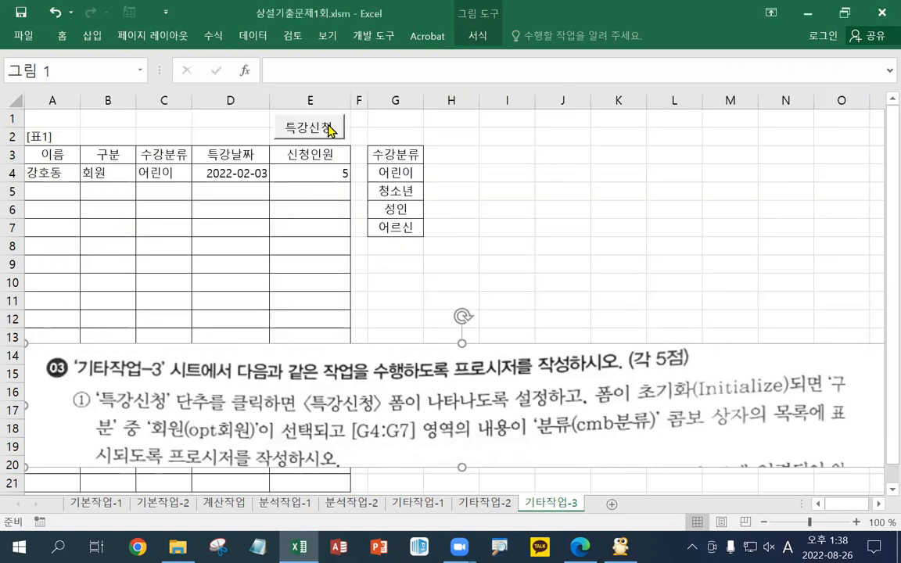
# Step: Run the 특강신청 form from its sheet button, test the 회원 option and the 수강 분류 list, and close the form
pyautogui.click(328, 129)
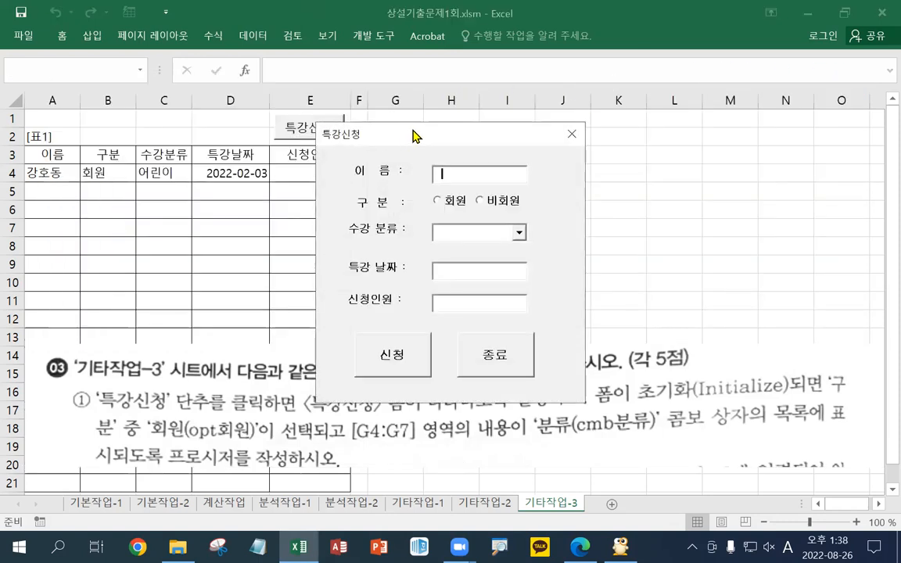
pyautogui.moveTo(412, 137); pyautogui.dragTo(482, 8)
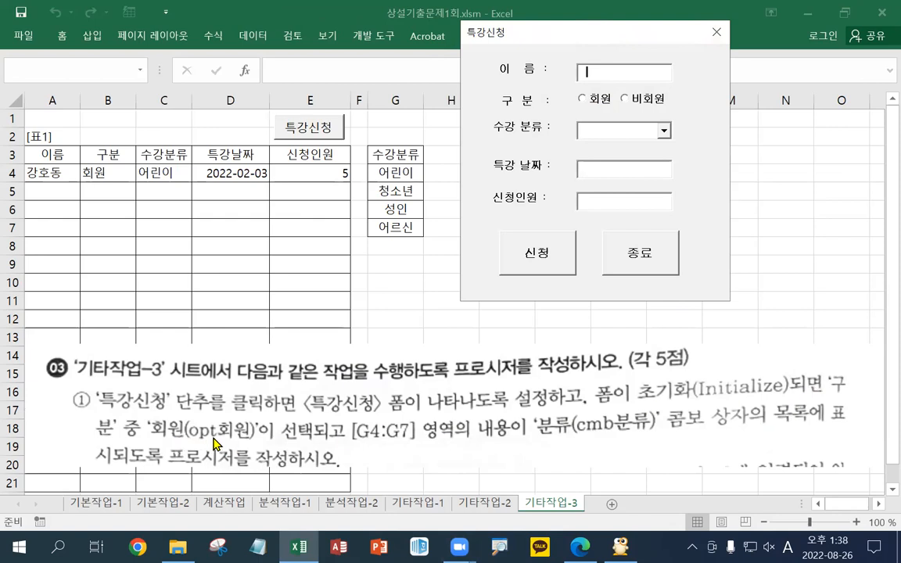
pyautogui.click(604, 104)
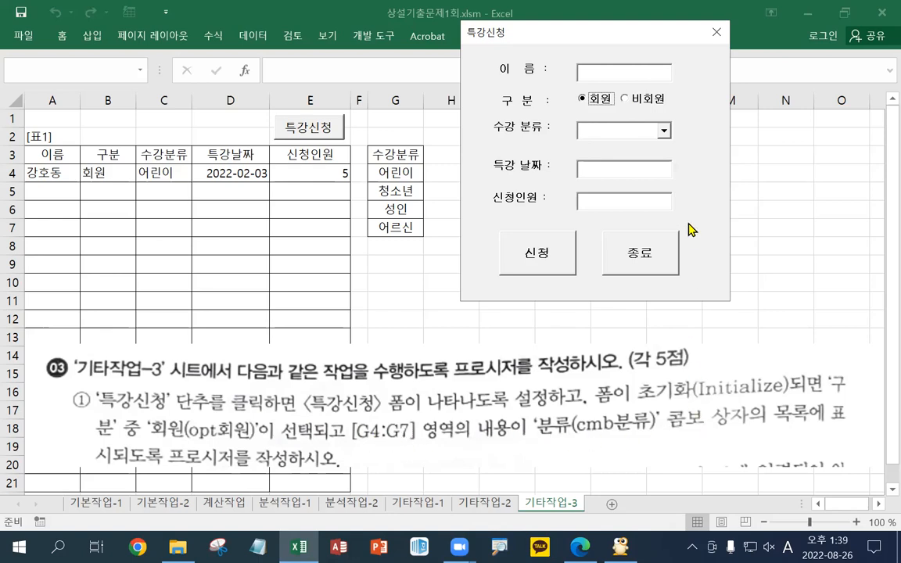
pyautogui.click(664, 133)
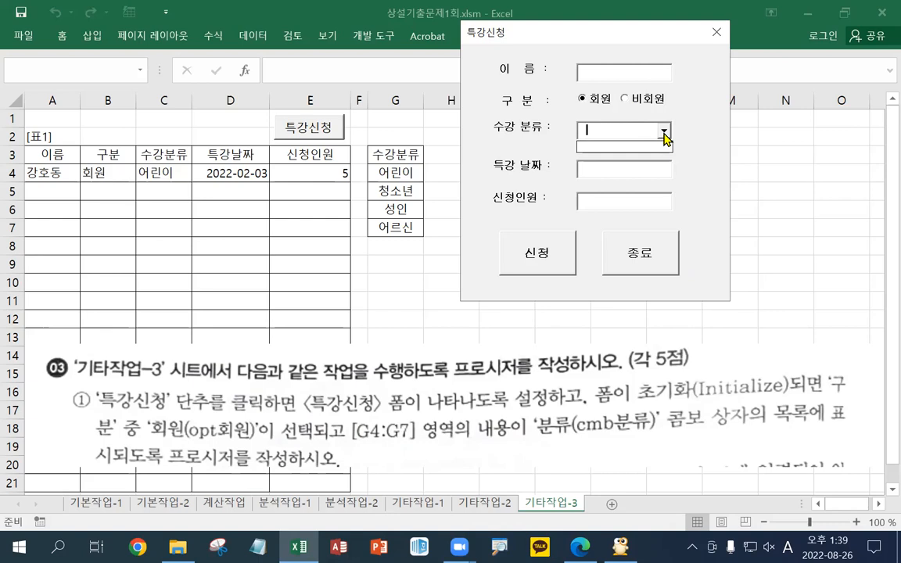
pyautogui.click(717, 32)
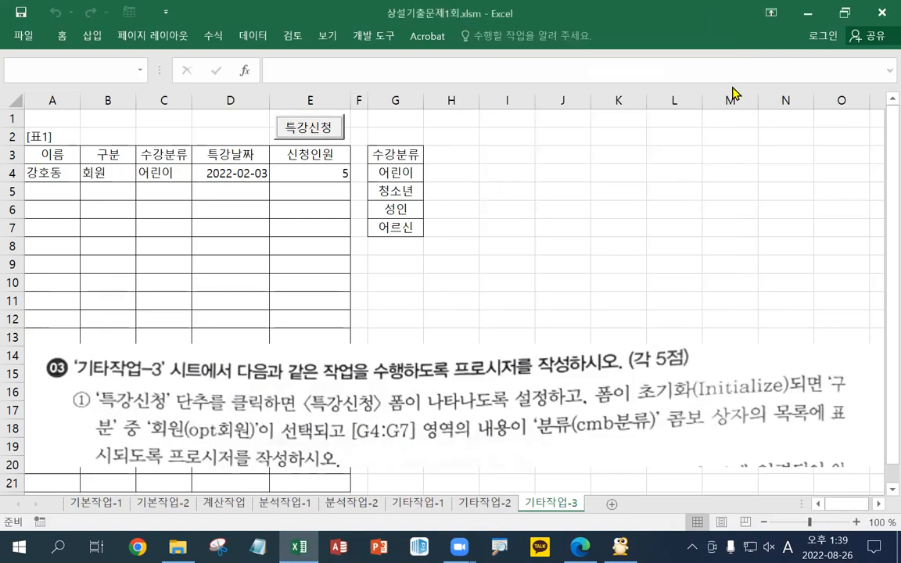
# Step: Open the 특강신청 user form in the Visual Basic editor and enlarge the editor window upward
pyautogui.click(359, 36)
pyautogui.click(17, 76)
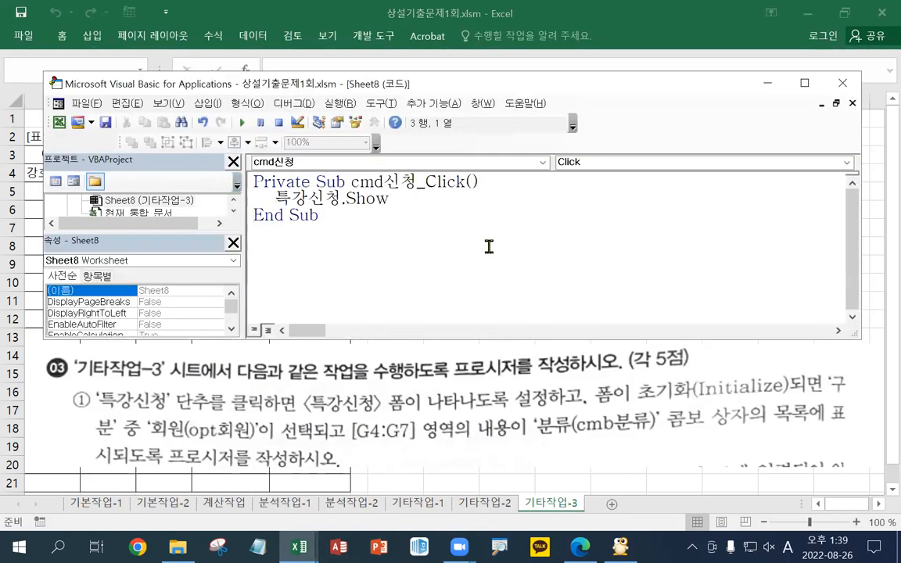
pyautogui.click(233, 211)
pyautogui.click(233, 211)
pyautogui.click(234, 212)
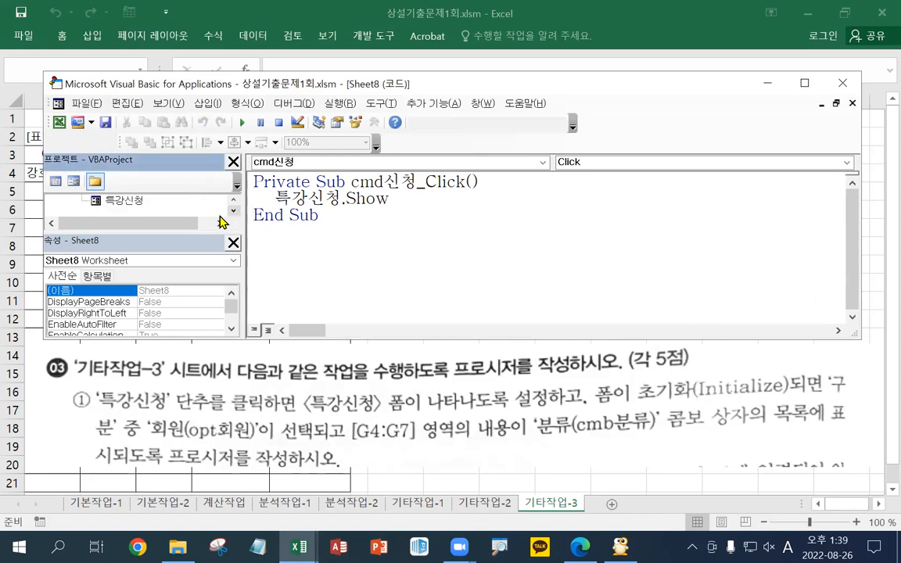
pyautogui.click(112, 201)
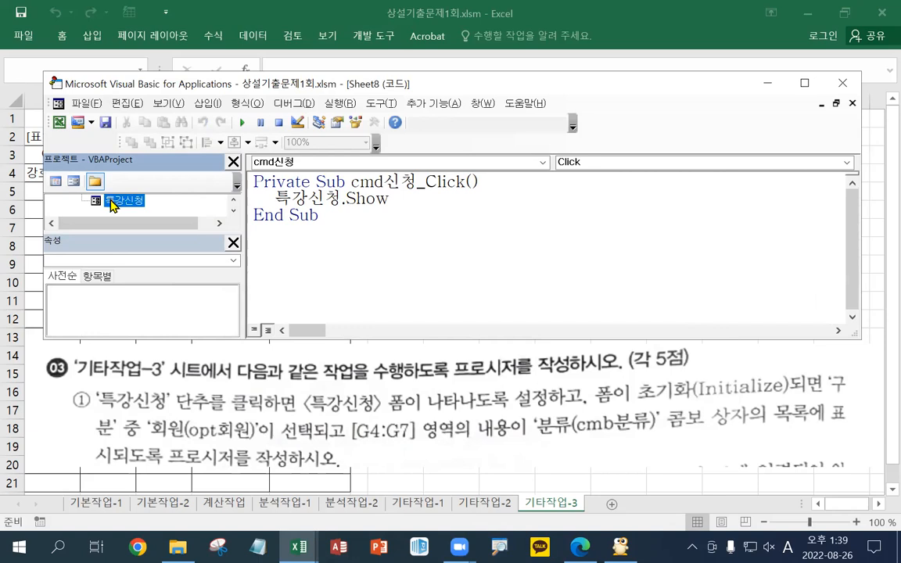
pyautogui.doubleClick(112, 201)
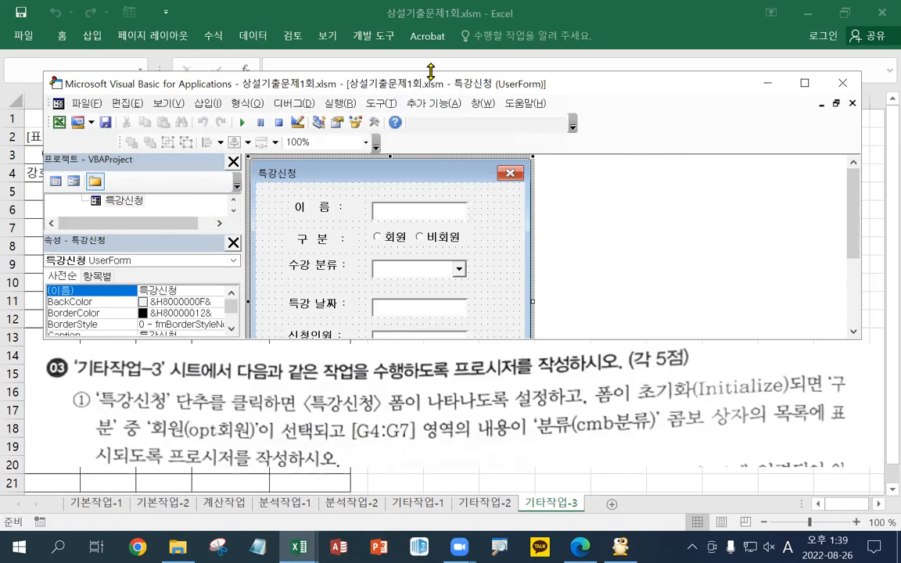
pyautogui.moveTo(430, 71); pyautogui.dragTo(430, 14)
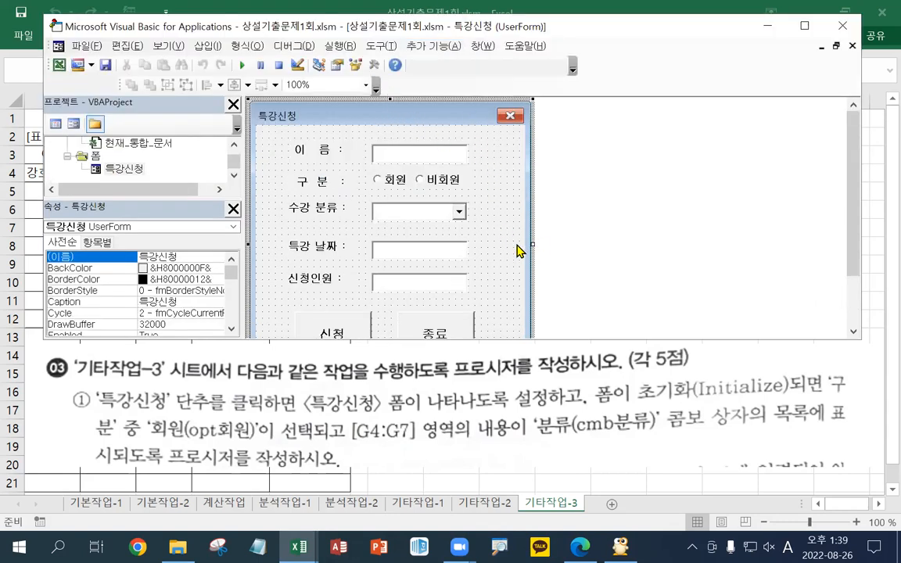
# Step: Open the form's code and create an empty UserForm_Initialize event procedure
pyautogui.doubleClick(498, 185)
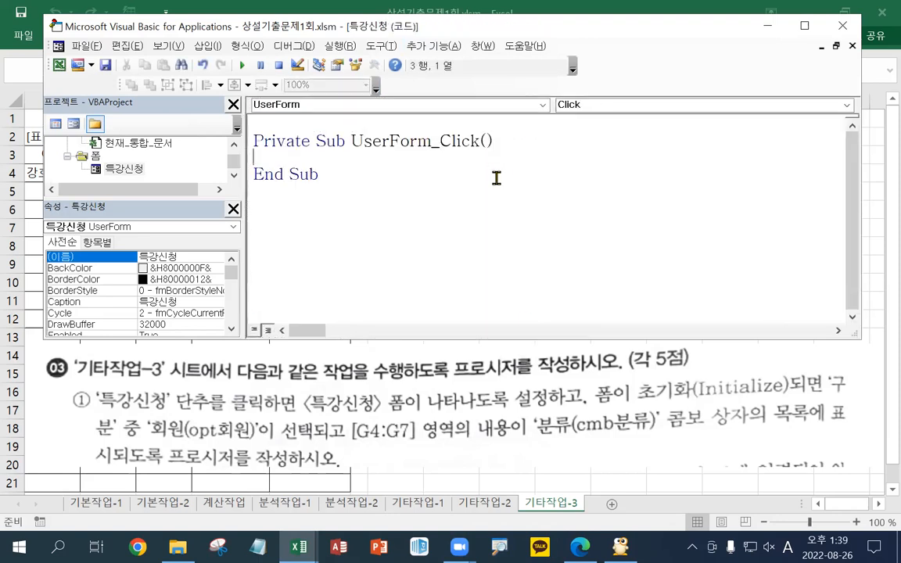
pyautogui.moveTo(449, 141); pyautogui.dragTo(478, 141)
pyautogui.click(478, 140)
pyautogui.click(377, 154)
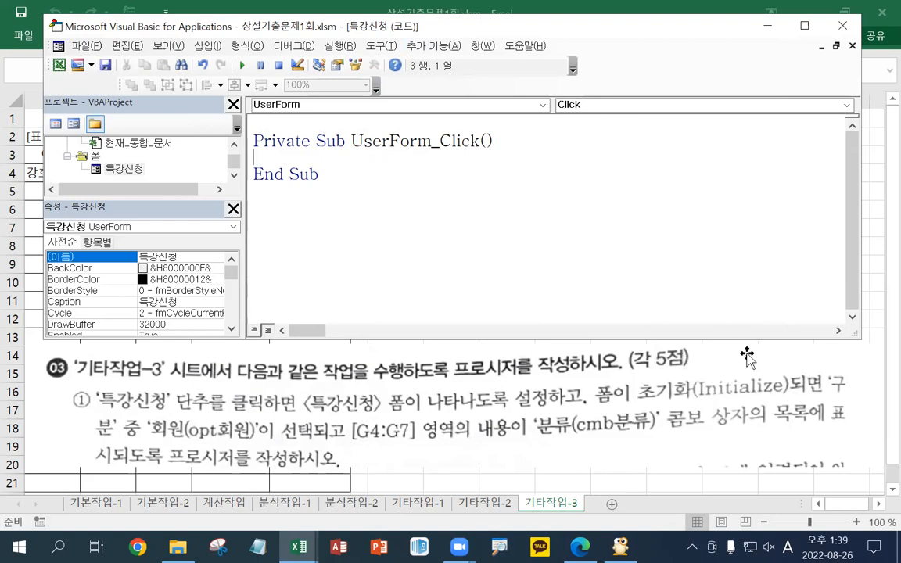
pyautogui.click(589, 105)
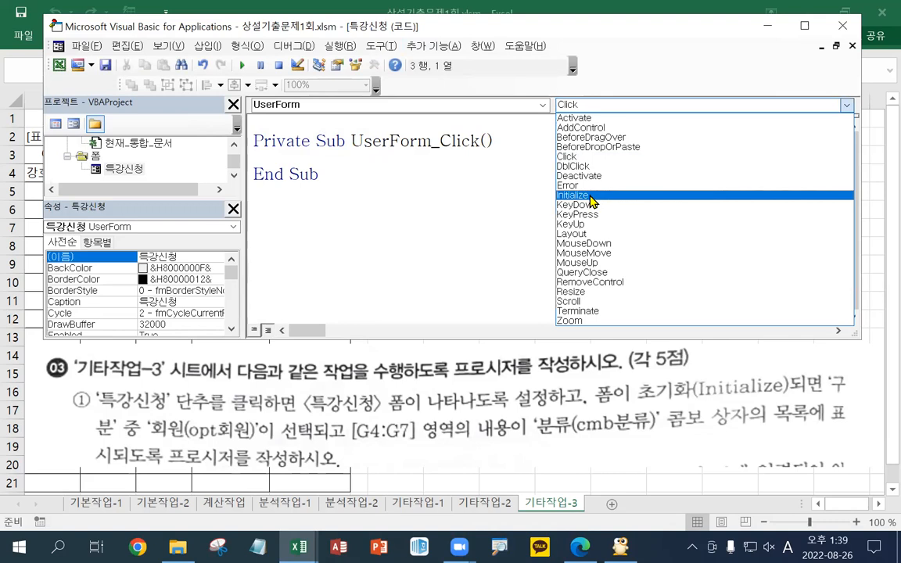
pyautogui.click(575, 194)
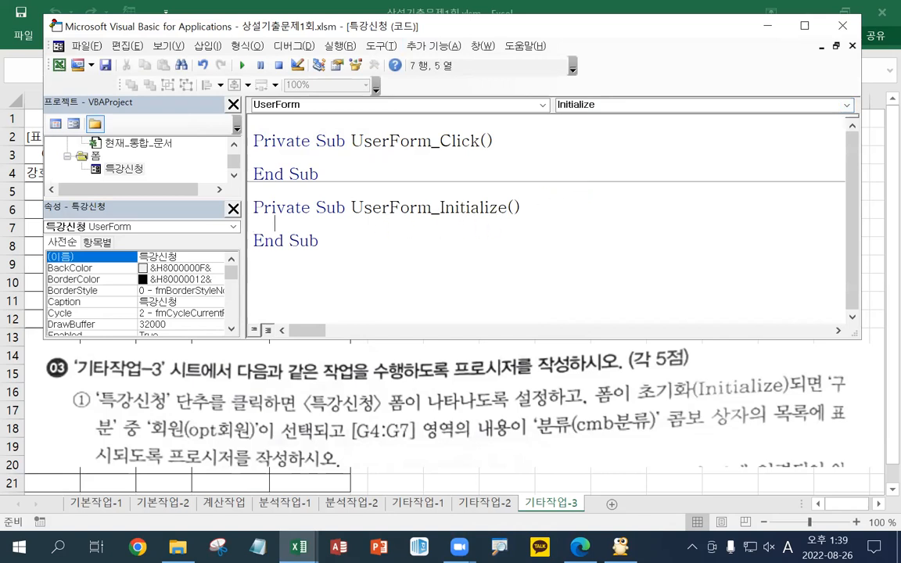
# Step: Add the line cmb분류.RowSource = "G4:G7" to the UserForm_Initialize procedure
pyautogui.press('Tab')
pyautogui.write('cmb')
pyautogui.press('Hangul')
pyautogui.write('분류.')
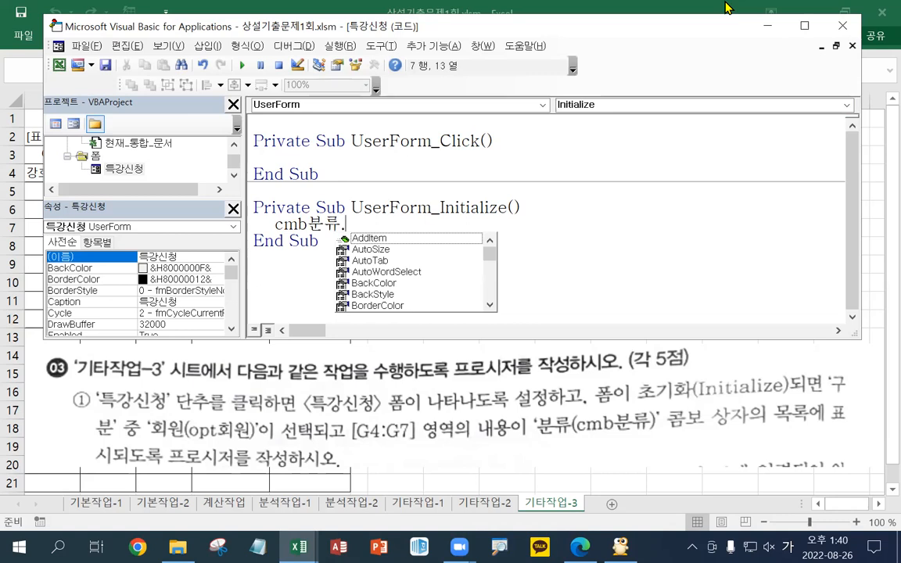
pyautogui.write('ㄱ')
pyautogui.press('BackSpace')
pyautogui.press('Hangul')
pyautogui.write('ro')
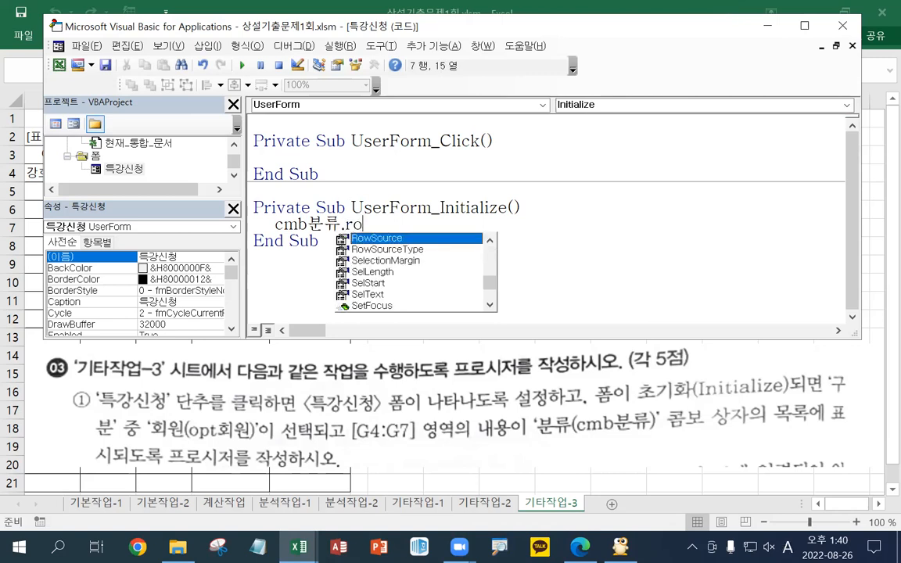
pyautogui.write('wsource')
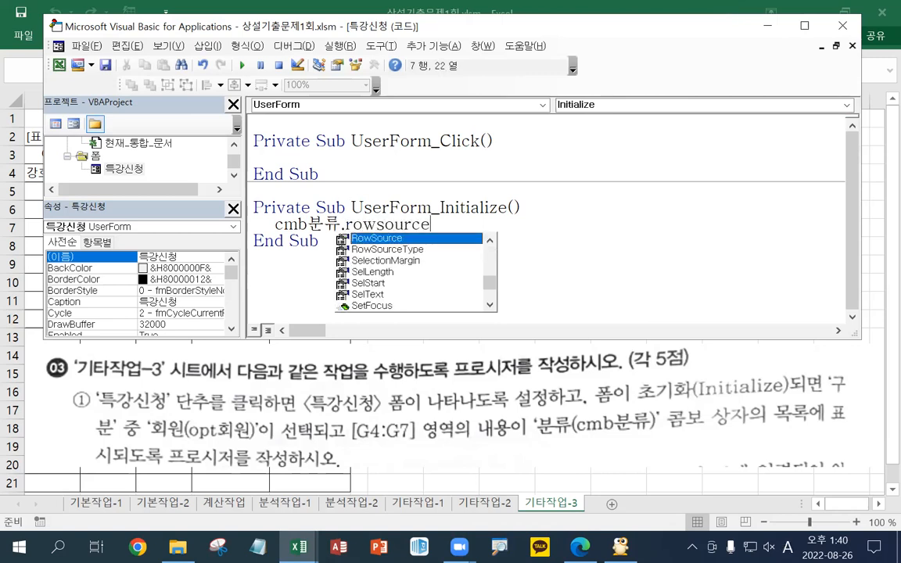
pyautogui.write('="')
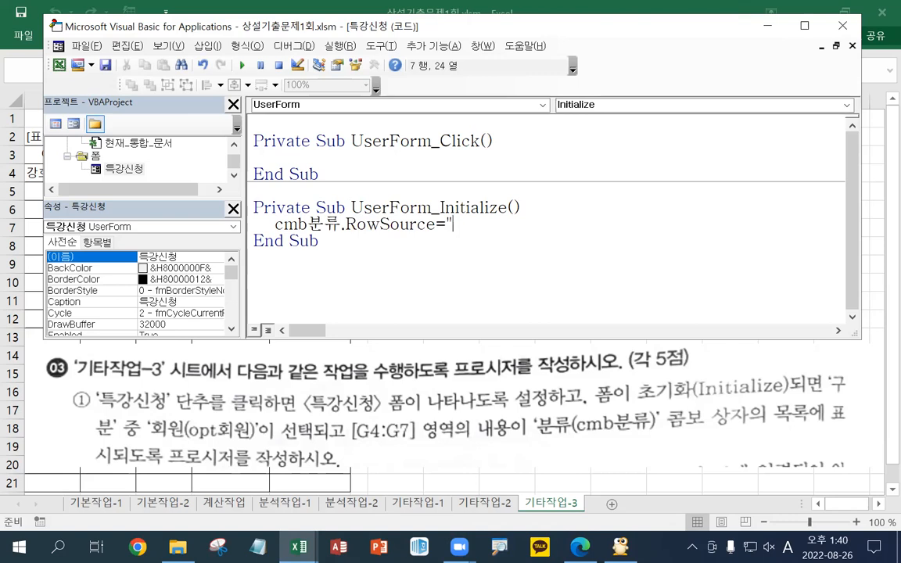
pyautogui.write('G4:g7"')
pyautogui.press('BackSpace')
pyautogui.press('BackSpace')
pyautogui.press('BackSpace')
pyautogui.write('G7"')
pyautogui.press('Return')
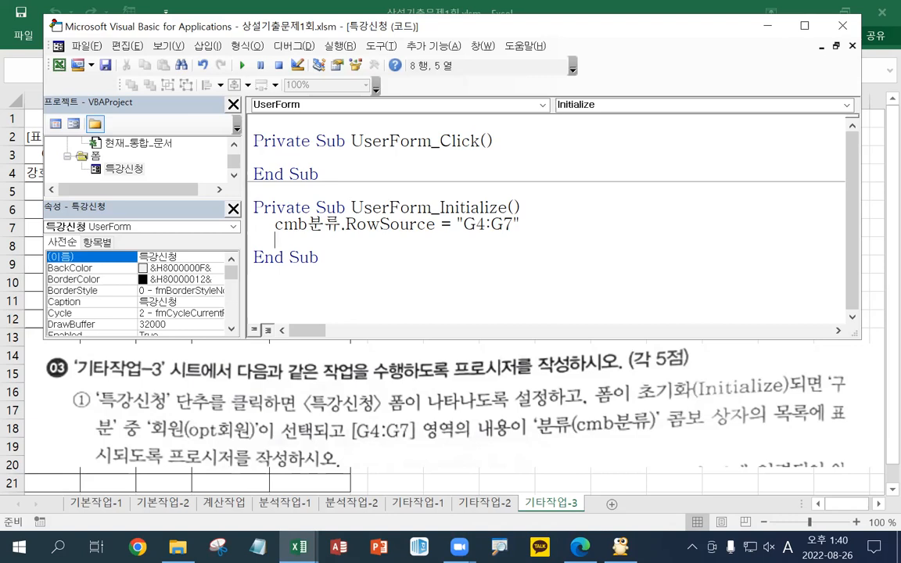
# Step: Return to the worksheet, run the 특강신청 form to check the 수강 분류 list items, and close the form
pyautogui.click(841, 28)
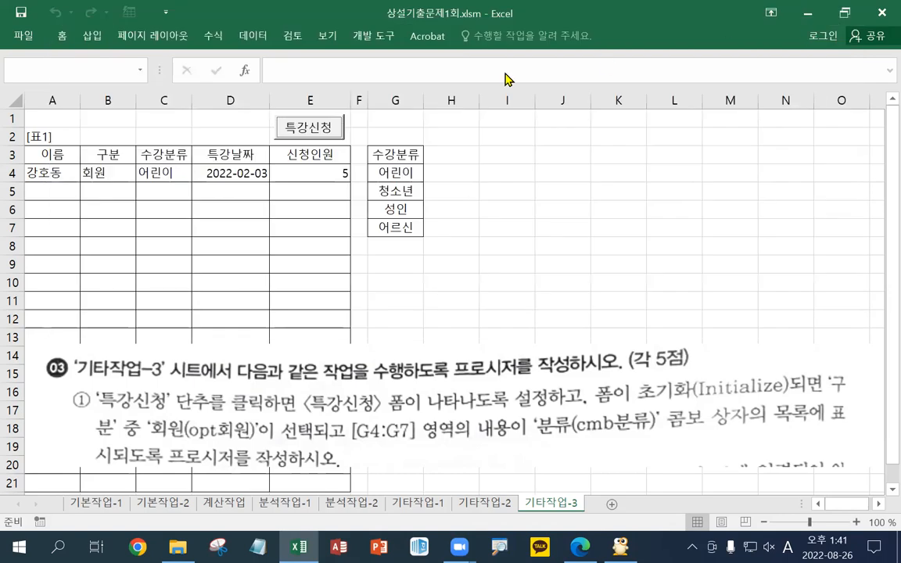
pyautogui.click(320, 129)
pyautogui.click(521, 235)
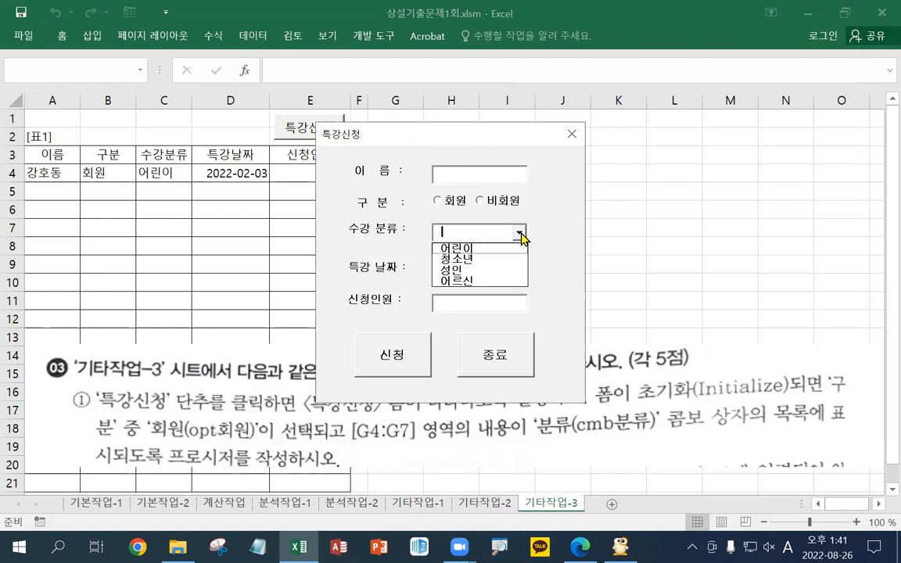
pyautogui.moveTo(469, 134); pyautogui.dragTo(473, 103)
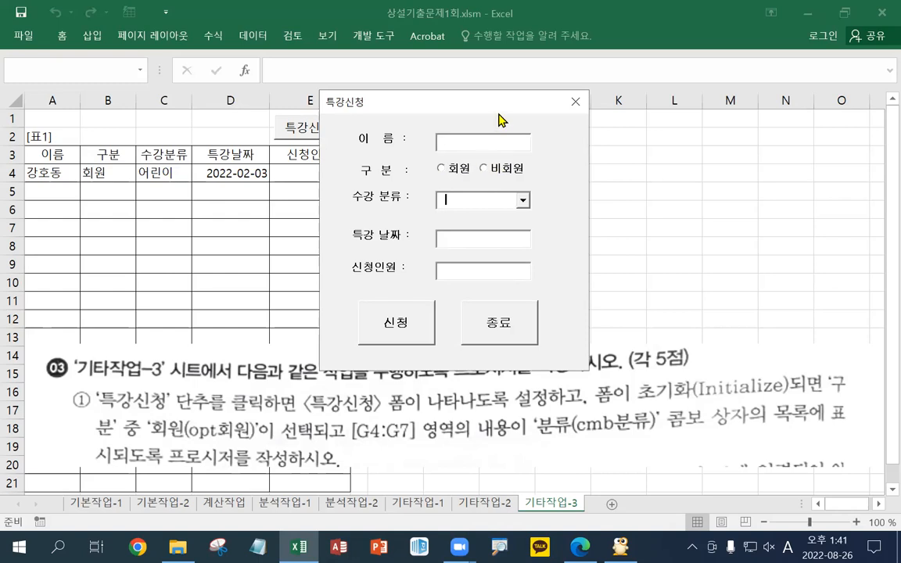
pyautogui.click(576, 101)
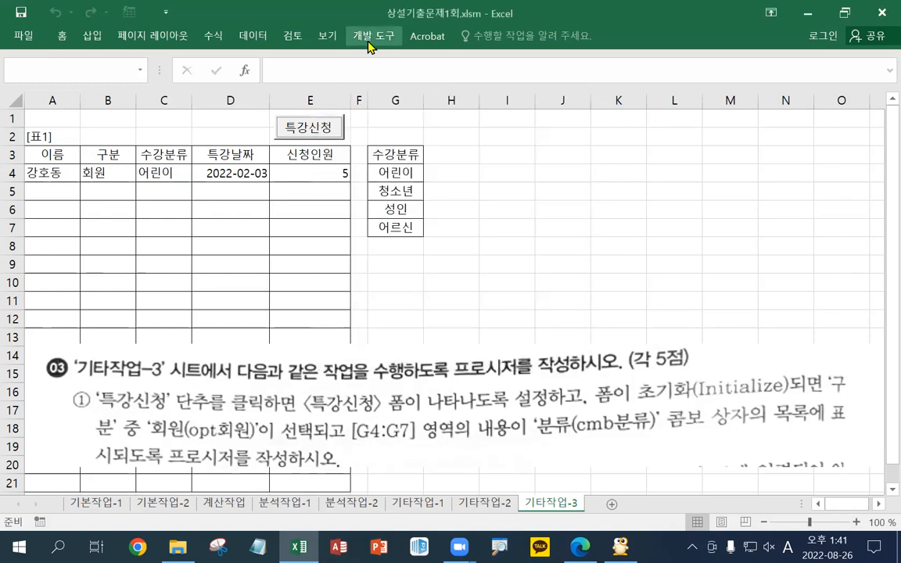
# Step: Reopen the 특강신청 form's design in the Visual Basic editor and select the 회원 option button to check its control name
pyautogui.click(371, 37)
pyautogui.click(17, 82)
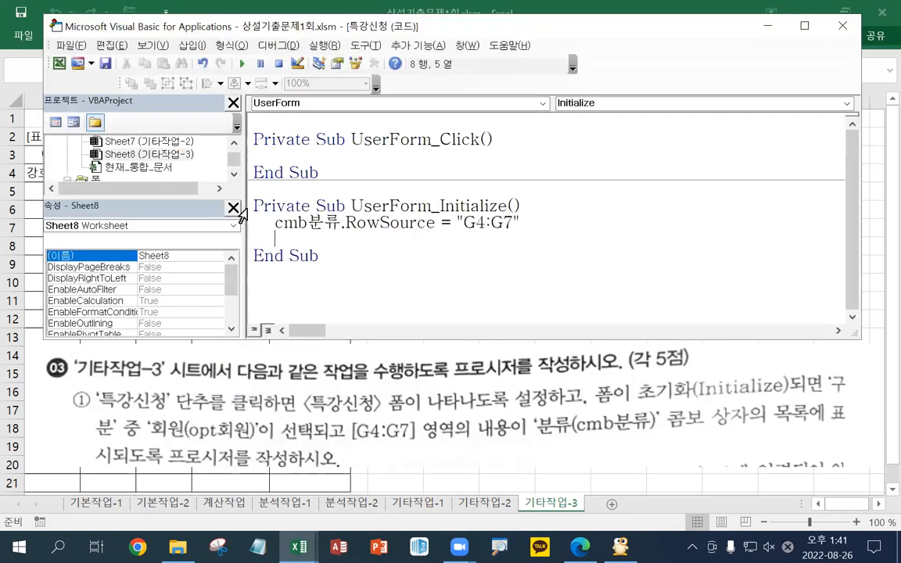
pyautogui.click(233, 176)
pyautogui.click(233, 175)
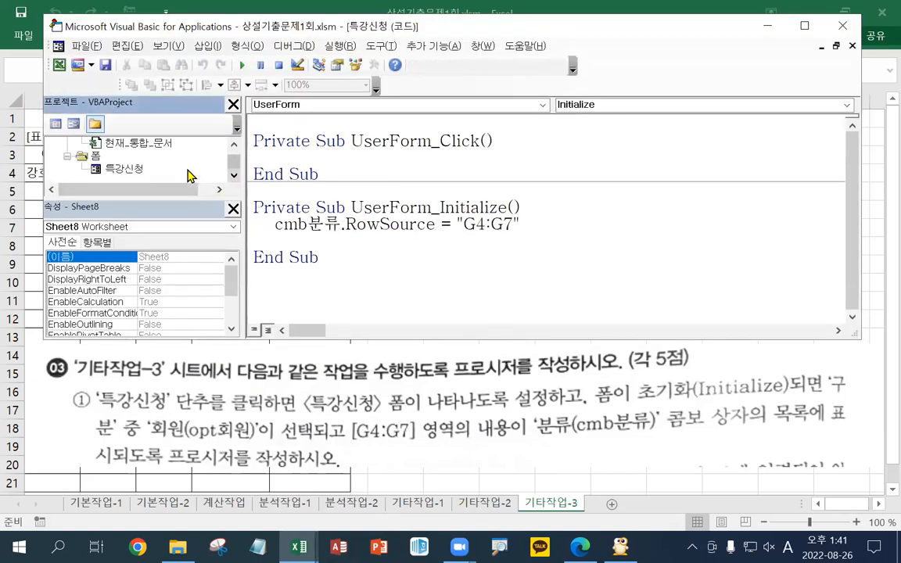
pyautogui.click(120, 167)
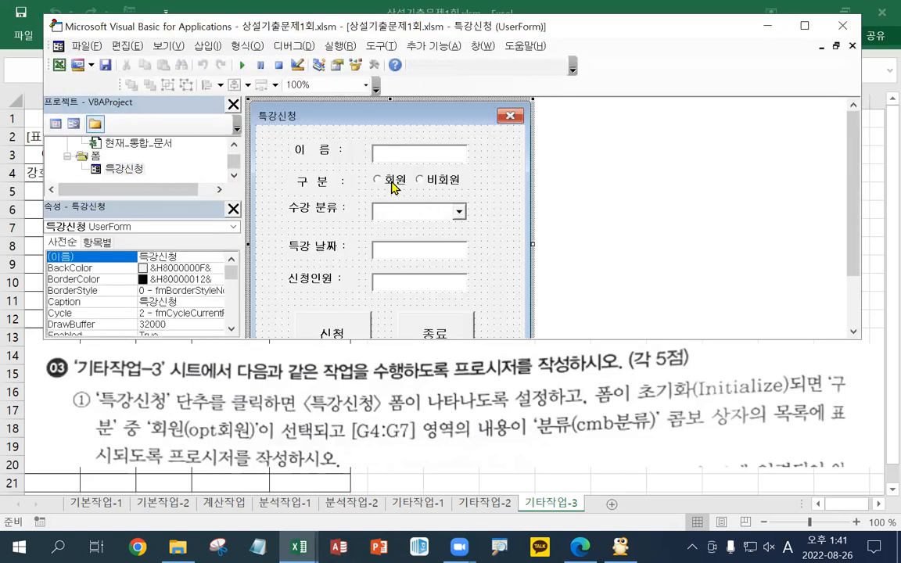
pyautogui.click(391, 183)
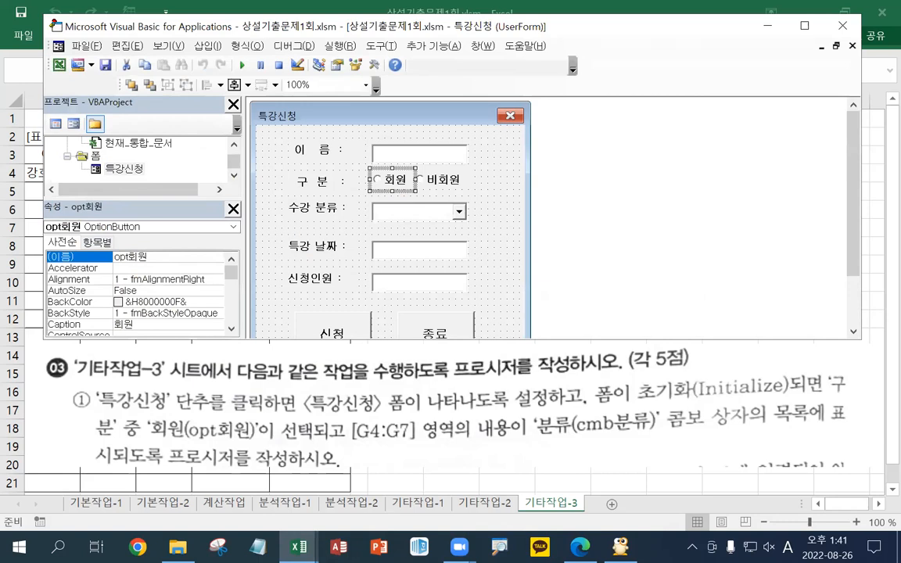
# Step: Switch to the 1기타작업.xlsm workbook without updating links and look through the 사원현황, 수강등록 and 조회 notes for the option button values
pyautogui.hotkey('alt', 'Tab')
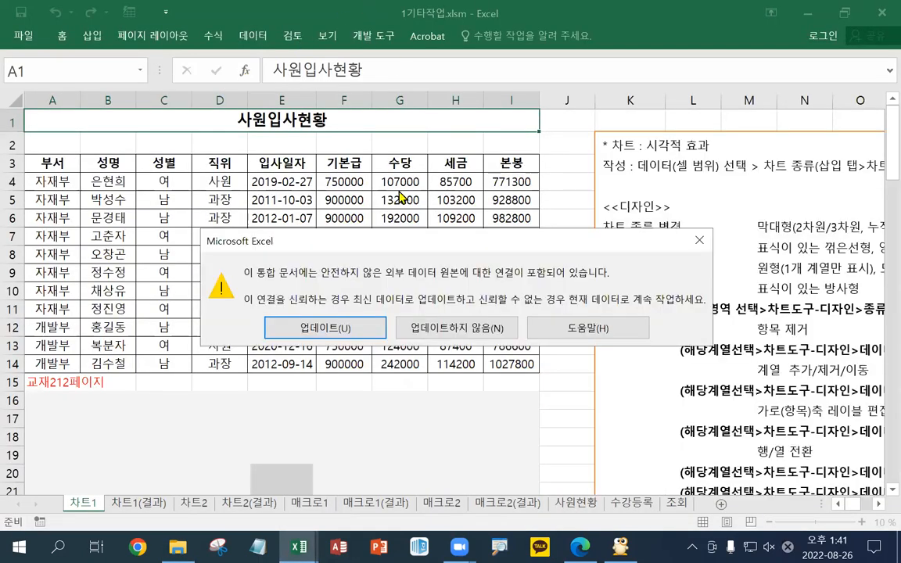
pyautogui.click(699, 241)
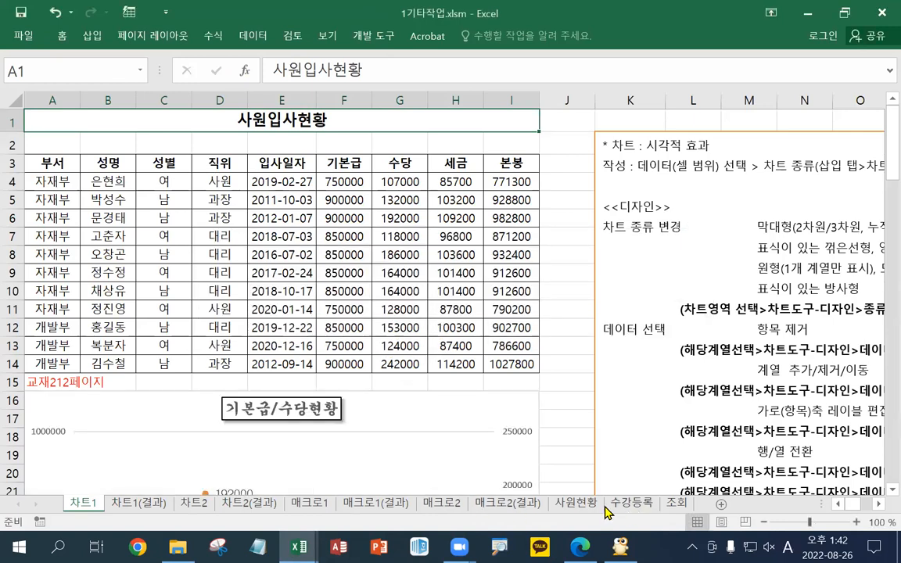
pyautogui.click(576, 503)
pyautogui.scroll(-11, 574, 438)
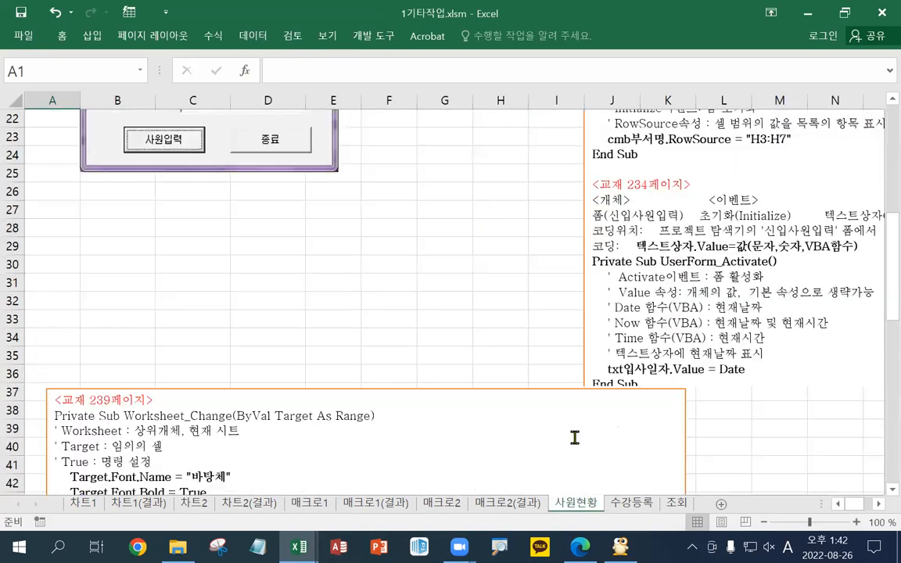
pyautogui.scroll(-3, 298, 447)
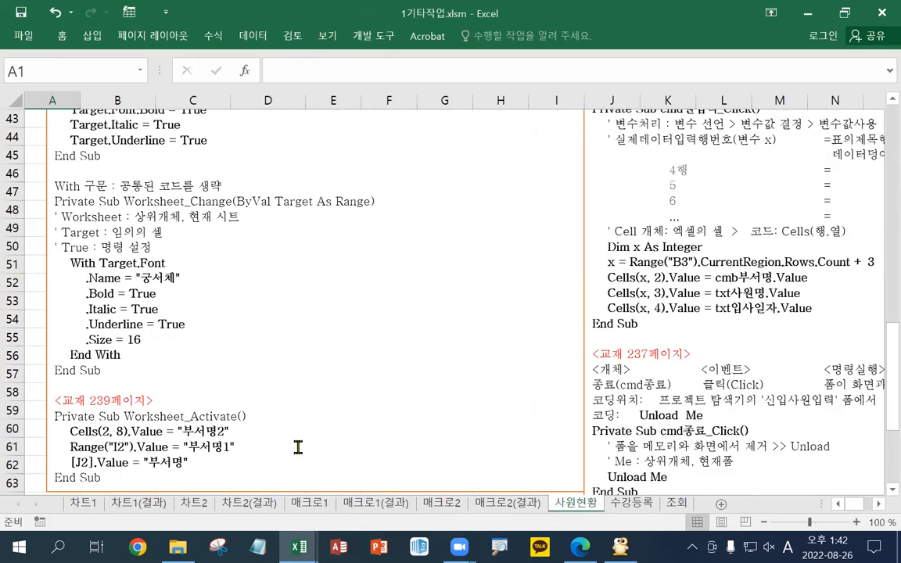
pyautogui.scroll(-2, 298, 447)
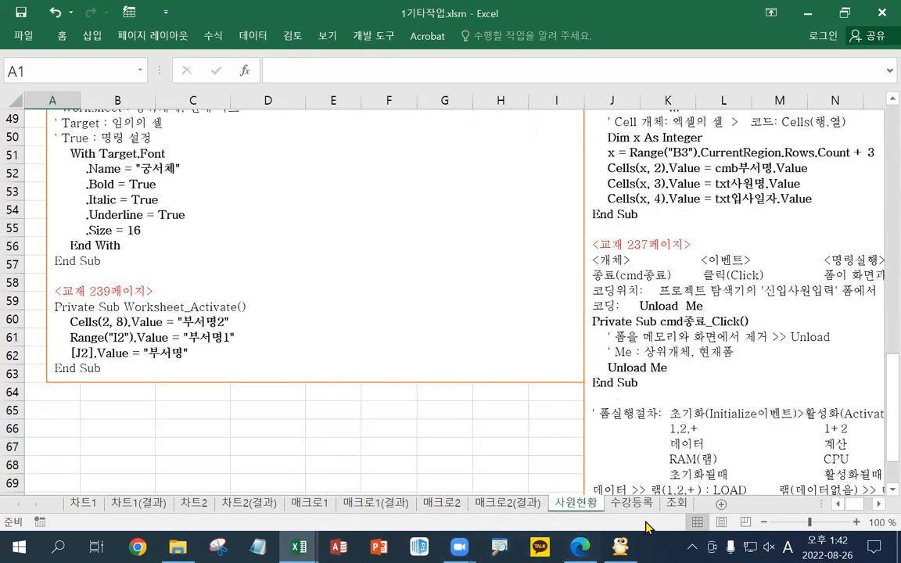
pyautogui.click(631, 503)
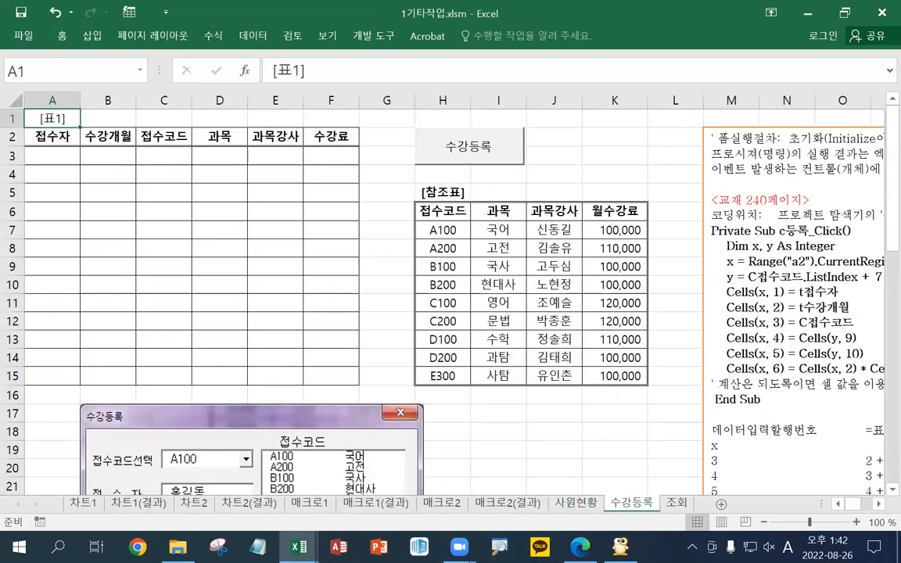
pyautogui.click(677, 507)
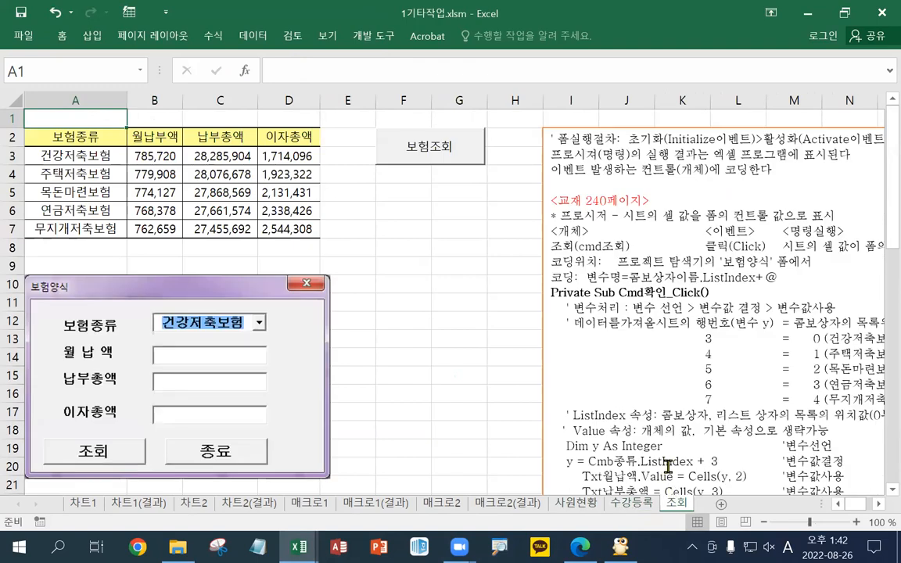
pyautogui.scroll(-9, 669, 469)
pyautogui.scroll(-3, 669, 467)
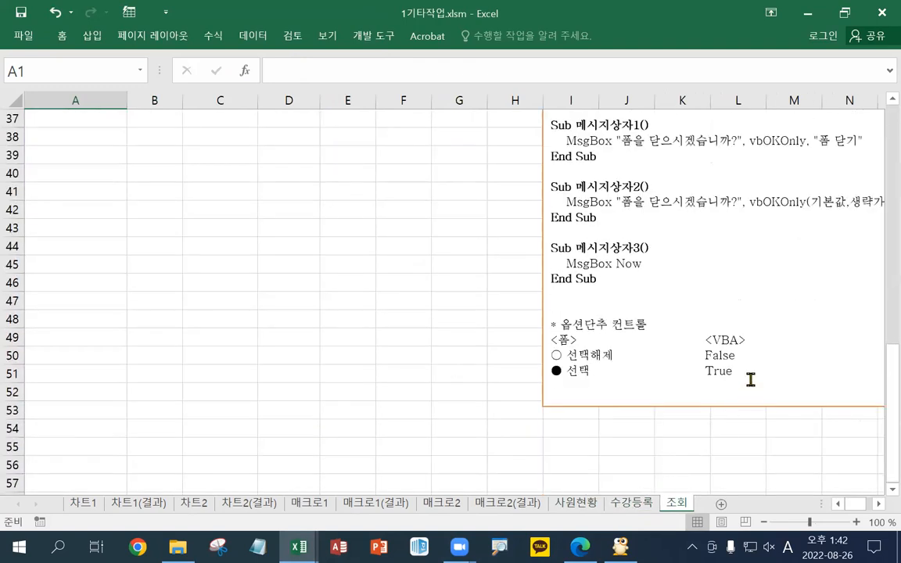
# Step: Copy the 옵션단추 컨트롤 note from the 조회 sheet's text box, minimize 1기타작업.xlsm and return to the Visual Basic editor
pyautogui.moveTo(748, 378); pyautogui.dragTo(528, 326)
pyautogui.hotkey('ctrl', 'c')
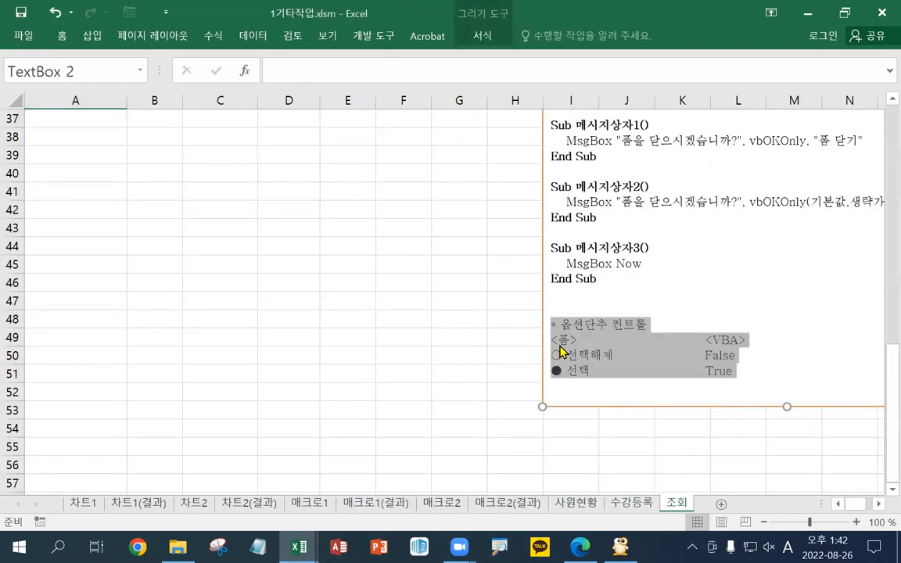
pyautogui.click(814, 13)
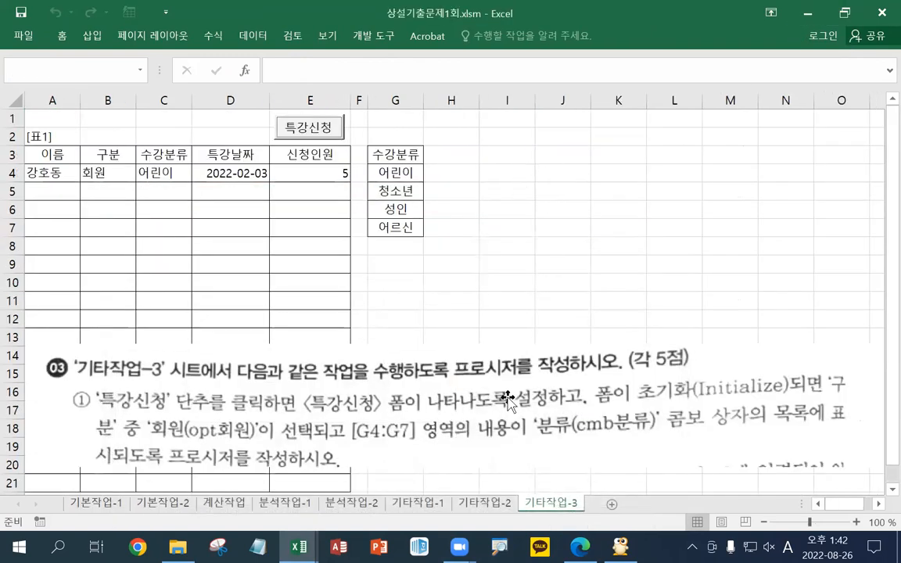
pyautogui.moveTo(299, 546)
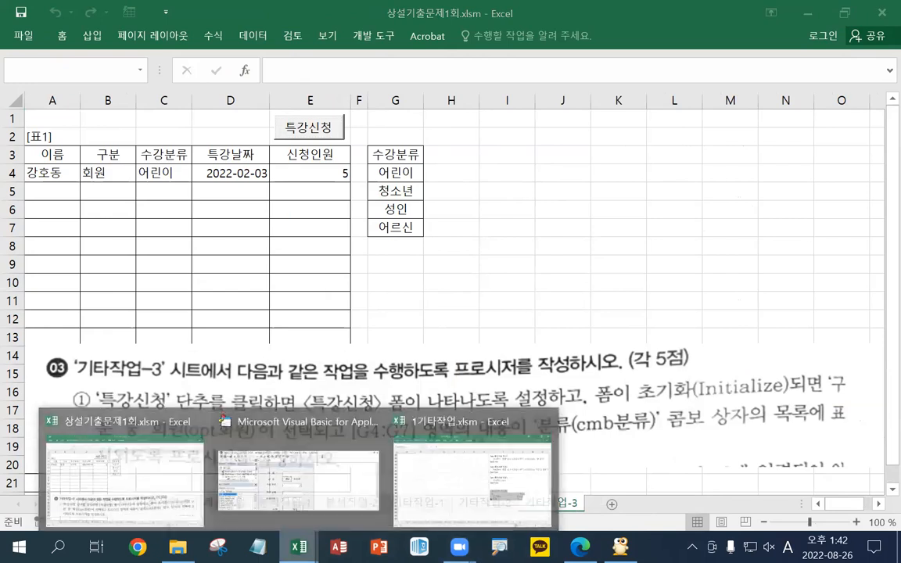
pyautogui.click(349, 488)
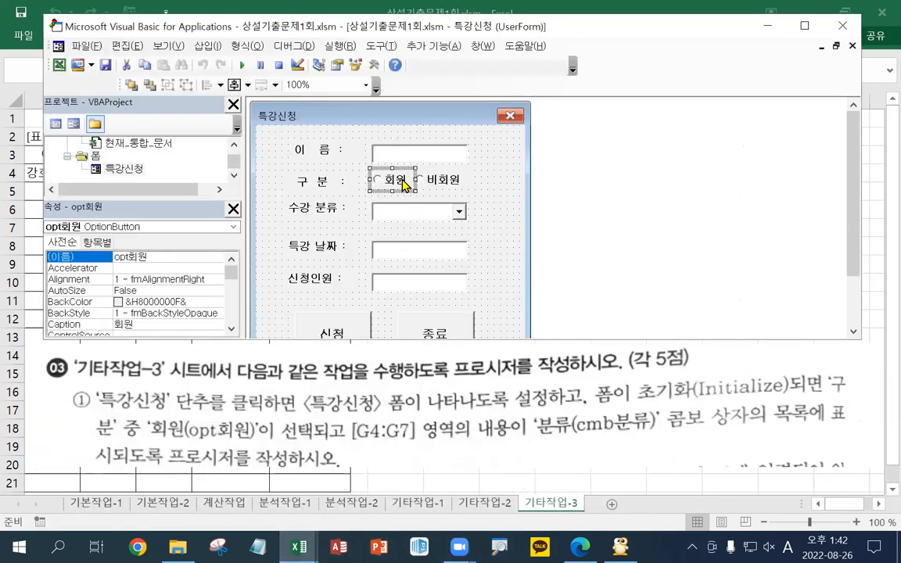
# Step: Compare the control names of the 회원 and 비회원 option buttons on the 특강신청 form design
pyautogui.click(429, 184)
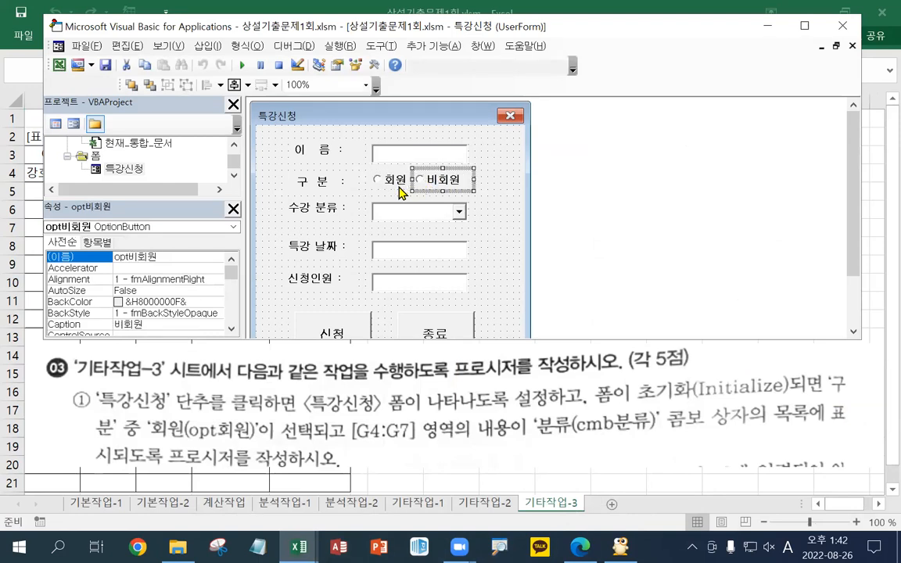
pyautogui.click(396, 186)
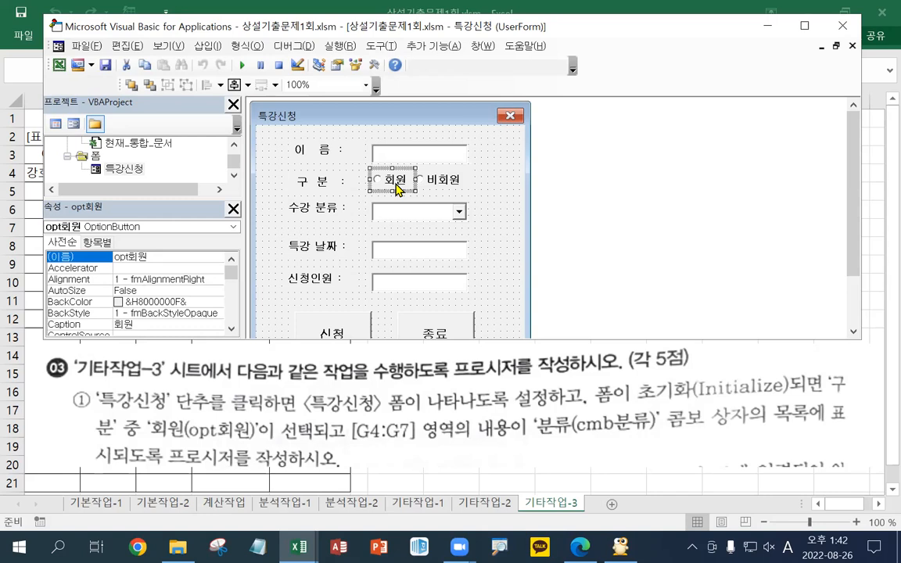
pyautogui.click(443, 190)
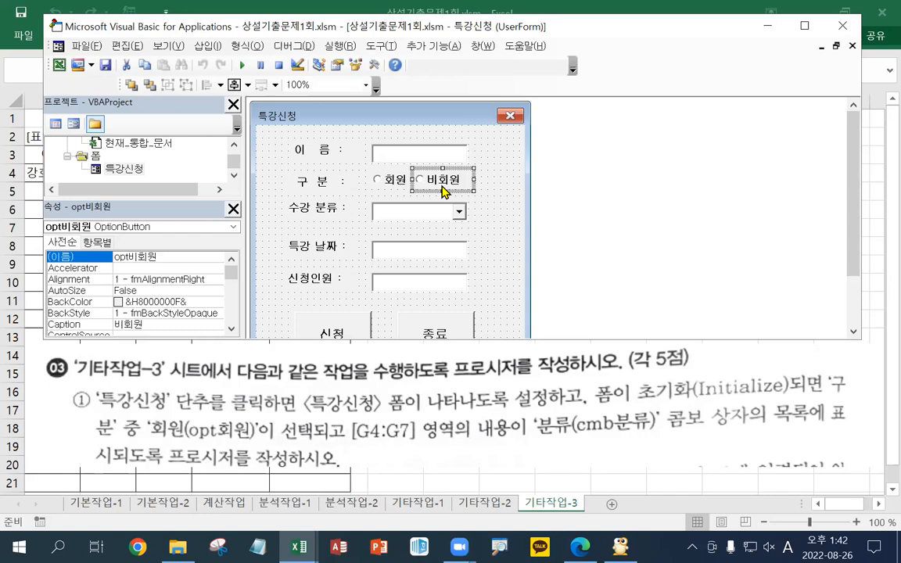
pyautogui.click(403, 183)
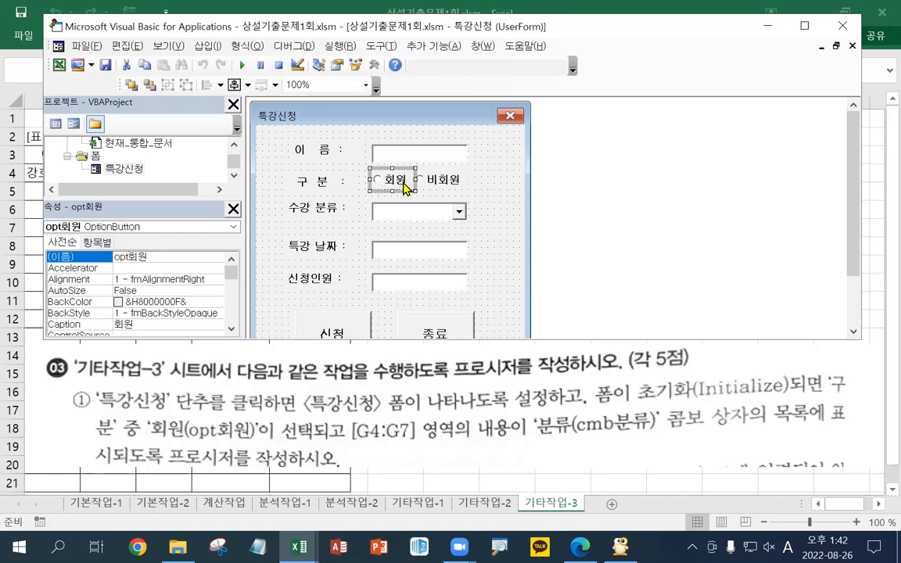
pyautogui.click(444, 186)
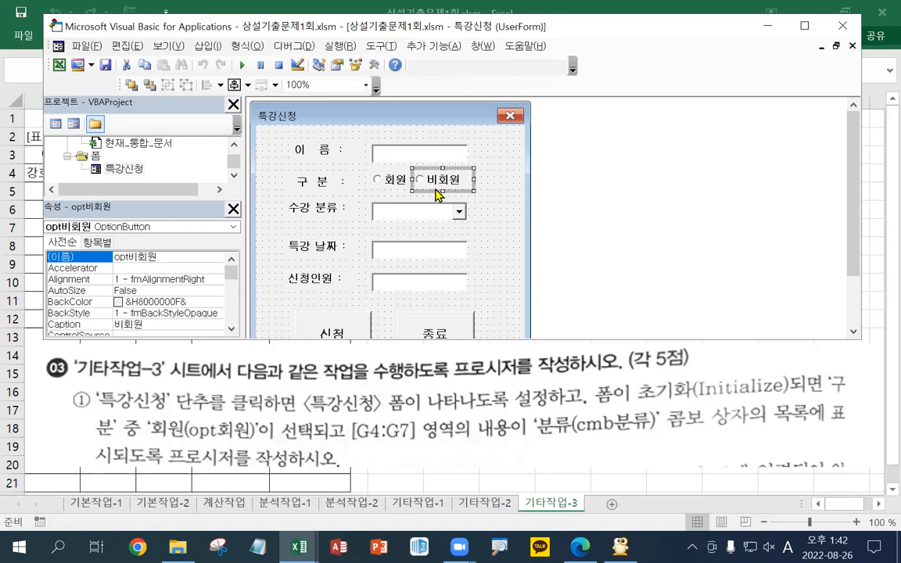
pyautogui.click(396, 185)
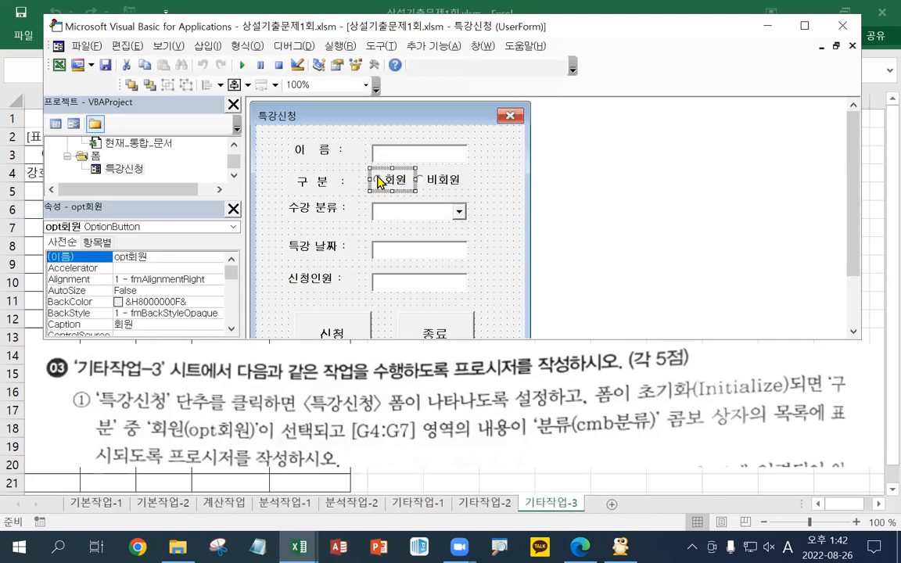
pyautogui.click(491, 267)
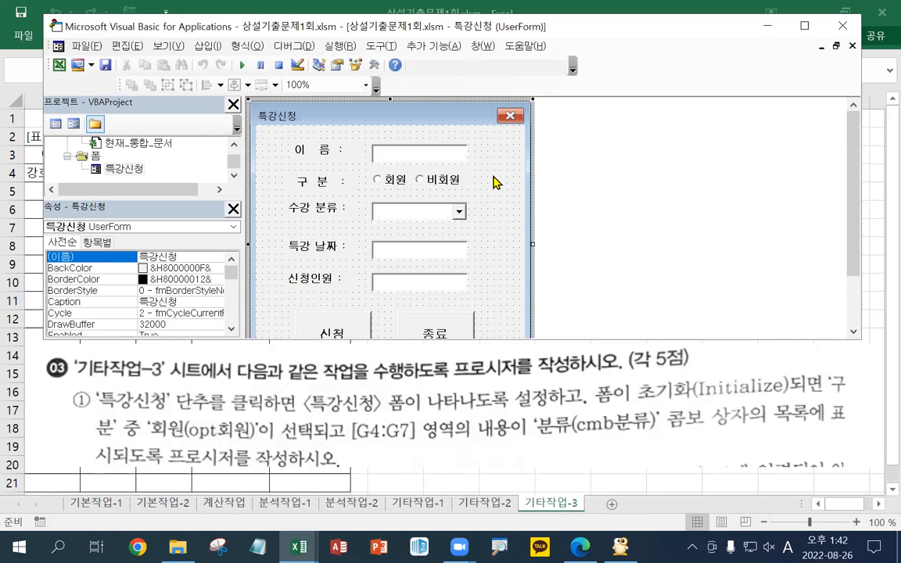
# Step: In the form's code, paste the copied note above the cmb분류.RowSource line in UserForm_Initialize and turn its four lines into comments
pyautogui.press('F7')
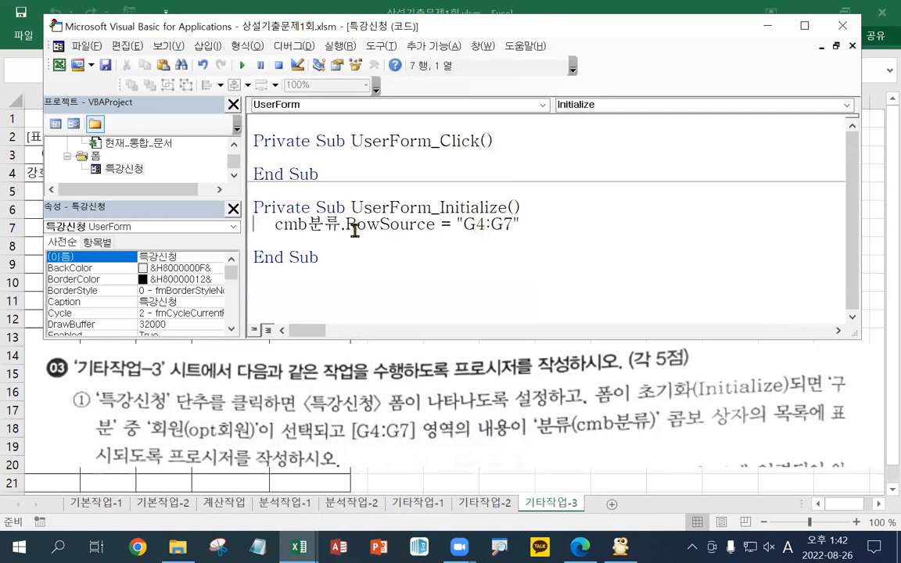
pyautogui.press('Return')
pyautogui.press('Return')
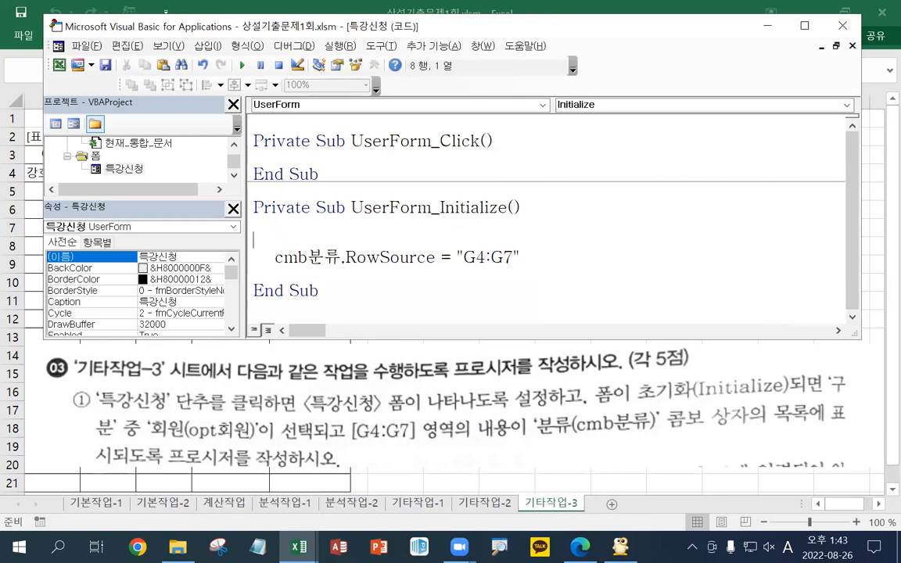
pyautogui.hotkey('ctrl', 'v')
pyautogui.click(255, 241)
pyautogui.write("'")
pyautogui.click(254, 258)
pyautogui.write("'")
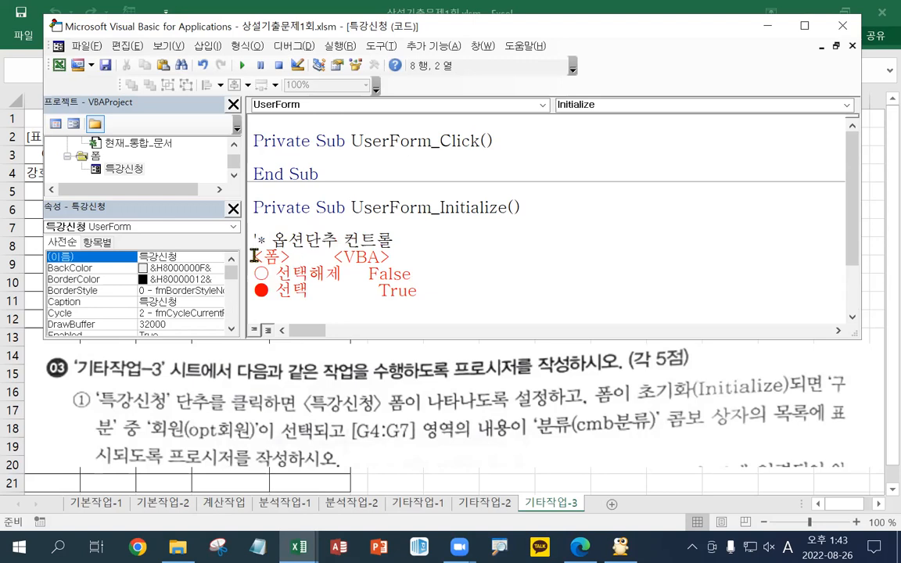
pyautogui.click(254, 274)
pyautogui.write("'")
pyautogui.click(254, 290)
pyautogui.write("'")
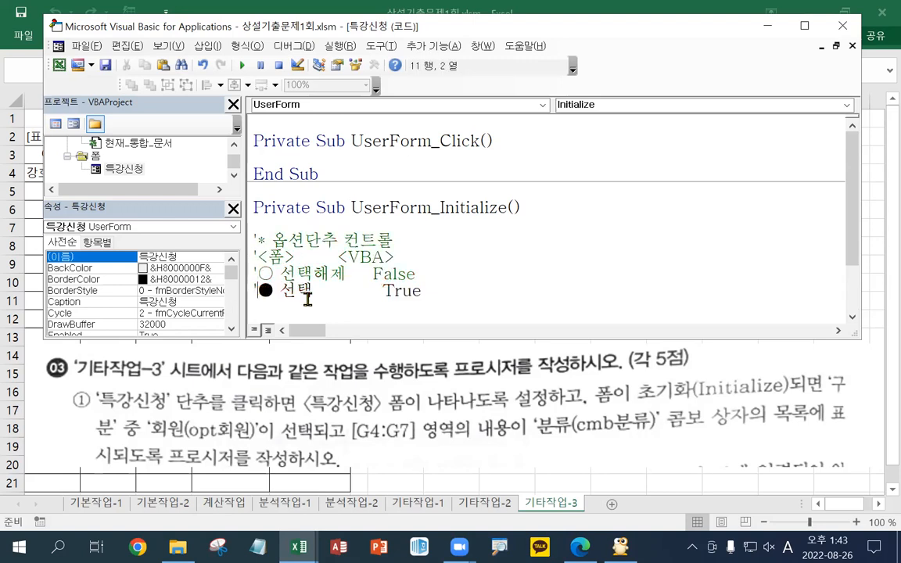
# Step: Shift the <VBA> heading in the pasted comment to align it over the False and True values
pyautogui.click(346, 257)
pyautogui.press('Left')
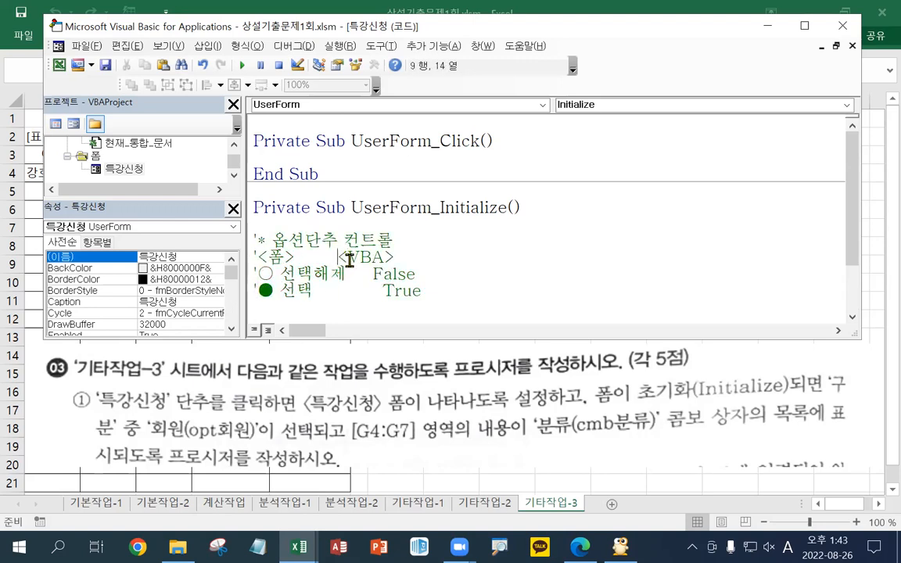
pyautogui.scroll(-1, 450, 243)
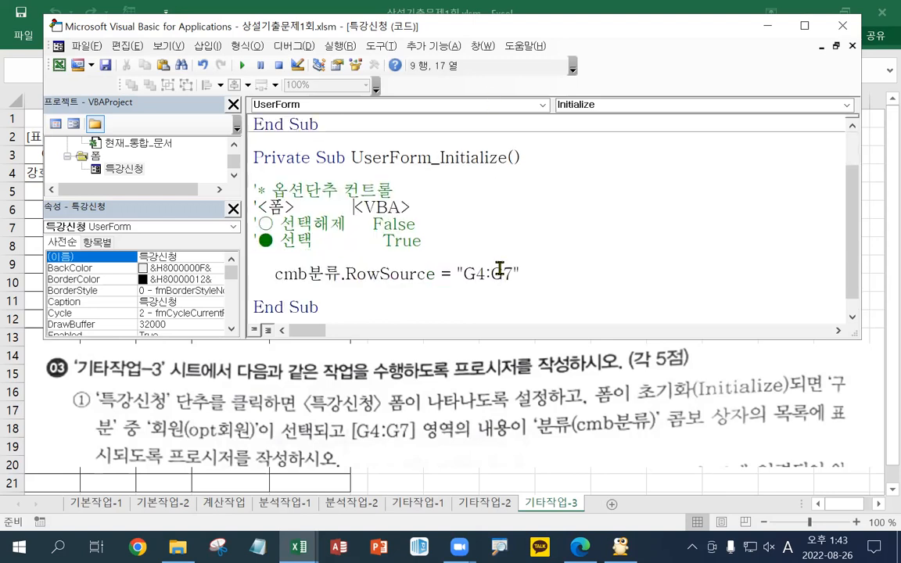
# Step: Enlarge the code window, insert a line above the cmb분류.RowSource statement and enter the control name opt회원
pyautogui.moveTo(467, 342); pyautogui.dragTo(467, 430)
pyautogui.click(365, 316)
pyautogui.press('Return')
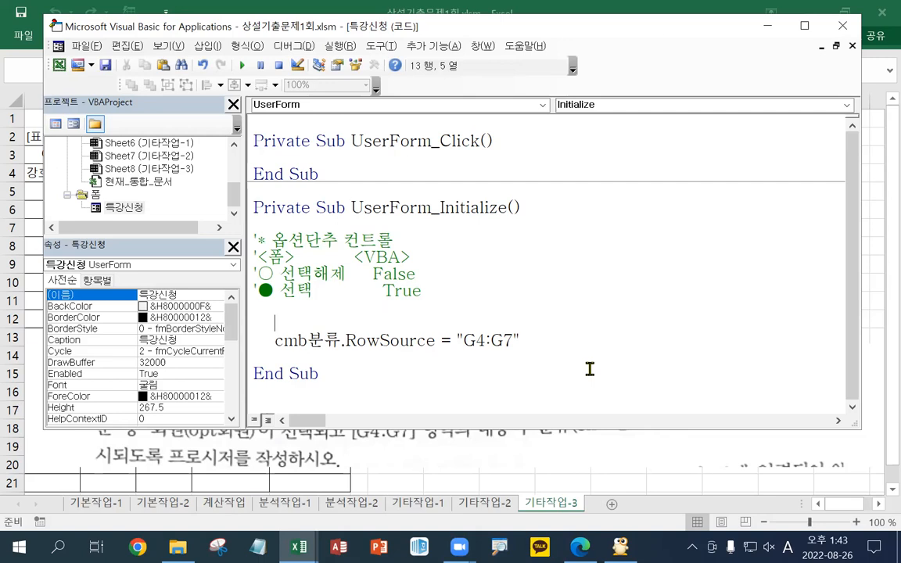
pyautogui.write('op')
pyautogui.moveTo(602, 20); pyautogui.dragTo(604, 1)
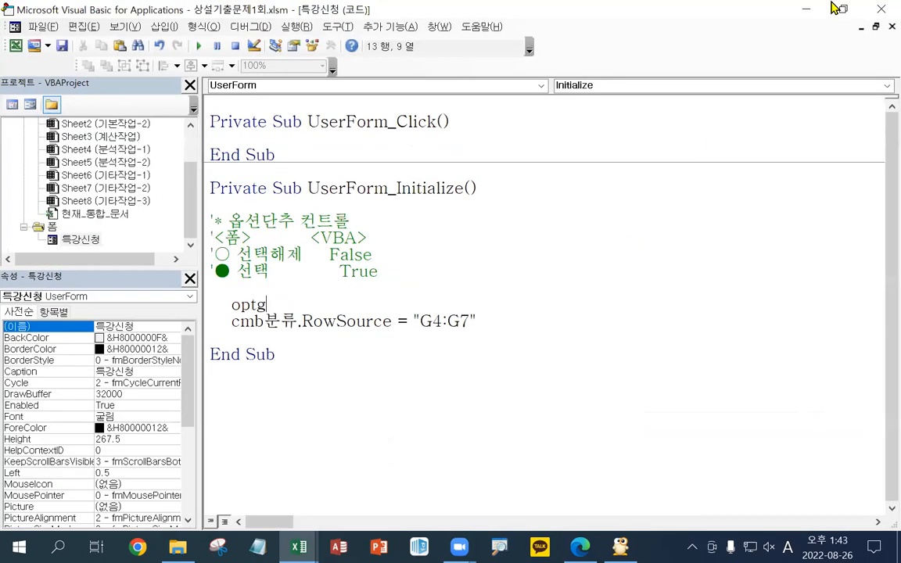
pyautogui.click(837, 4)
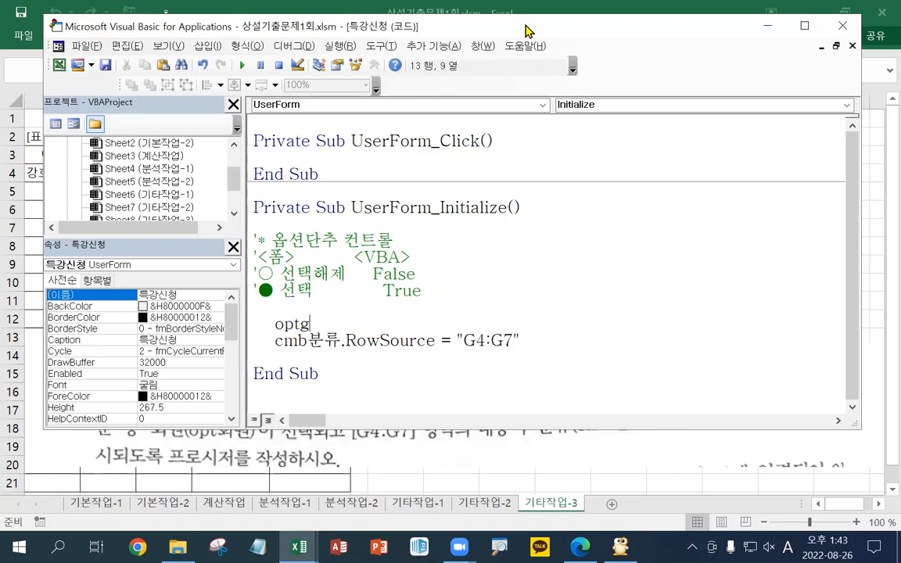
pyautogui.moveTo(514, 24)
pyautogui.mouseDown()
pyautogui.moveTo(514, 79)
pyautogui.moveTo(521, 41)
pyautogui.mouseUp()
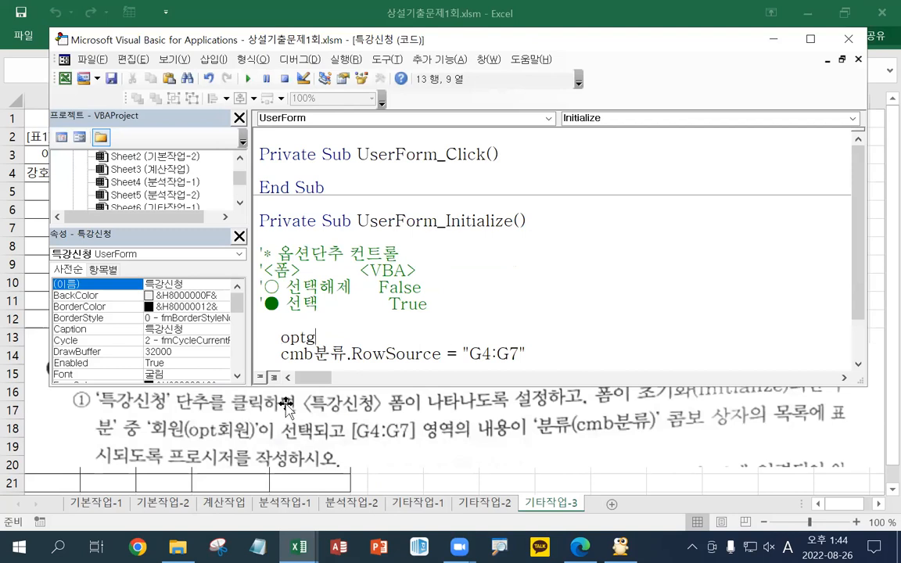
pyautogui.press('Hangul')
pyautogui.write('회우')
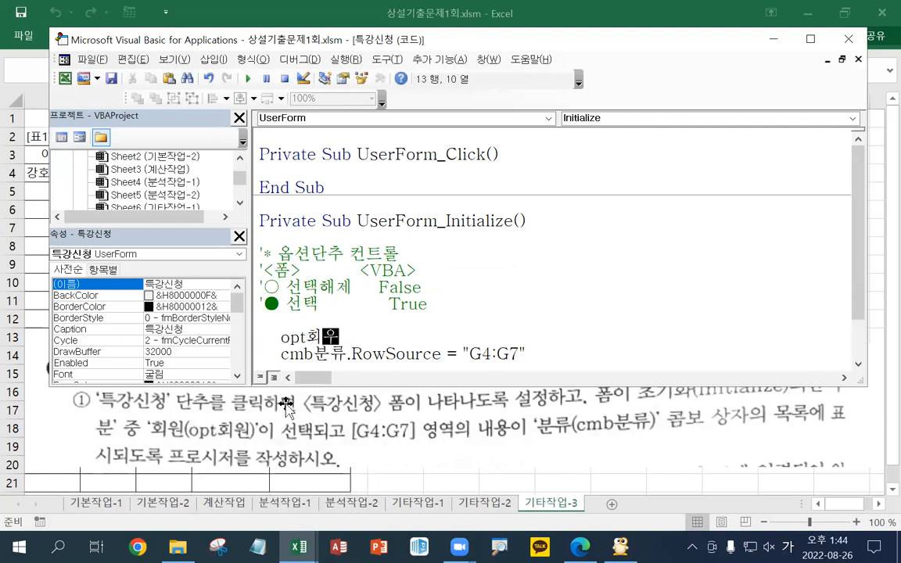
pyautogui.write('.교')
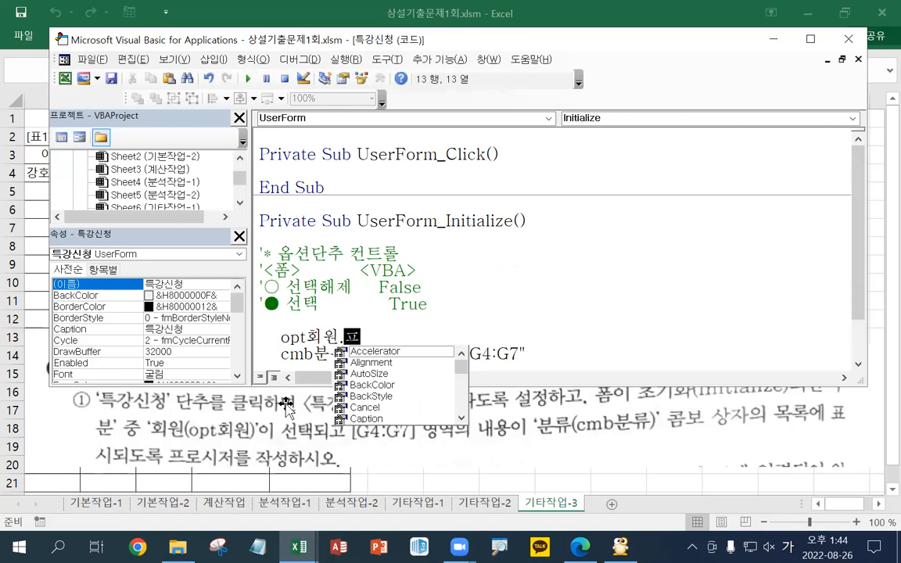
pyautogui.press('Hangul')
pyautogui.write('valuie')
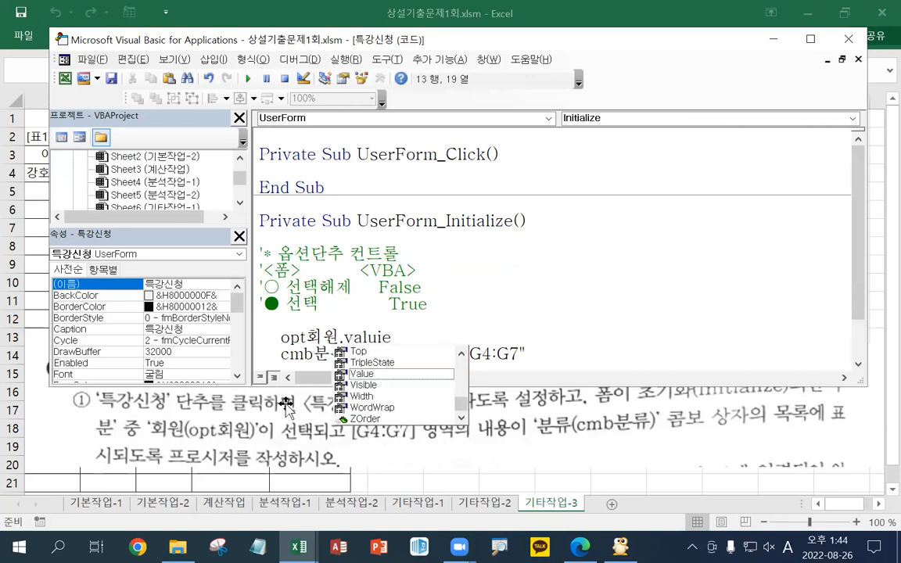
pyautogui.press('BackSpace')
pyautogui.press('BackSpace')
pyautogui.press('BackSpace')
pyautogui.press('BackSpace')
pyautogui.press('BackSpace')
pyautogui.press('BackSpace')
pyautogui.press('BackSpace')
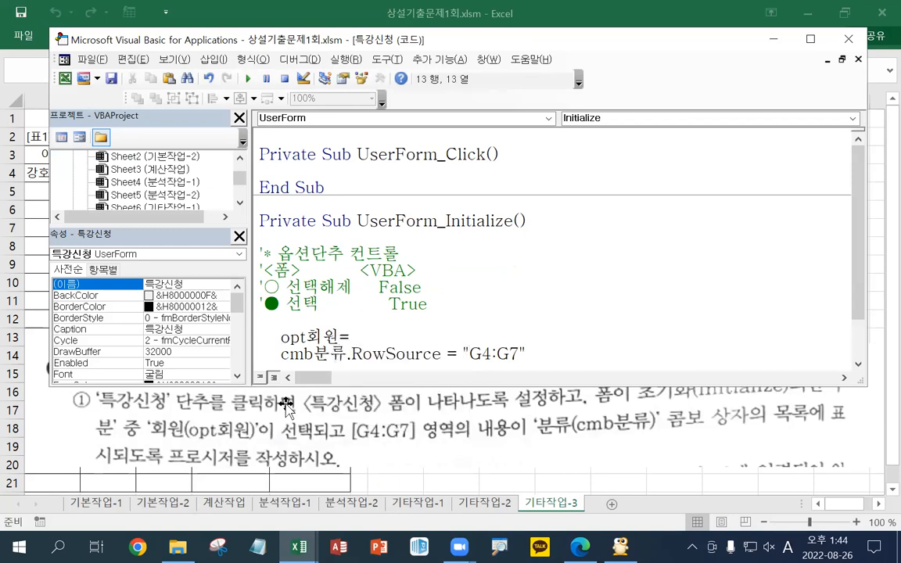
# Step: Complete the statement as opt회원 = True and close the Visual Basic editor
pyautogui.write('=true')
pyautogui.press('Down')
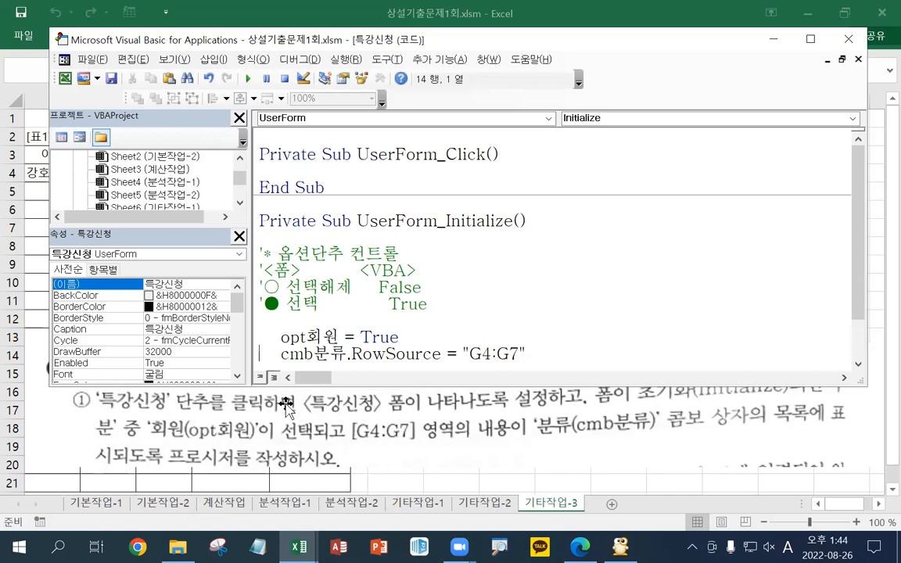
pyautogui.click(854, 43)
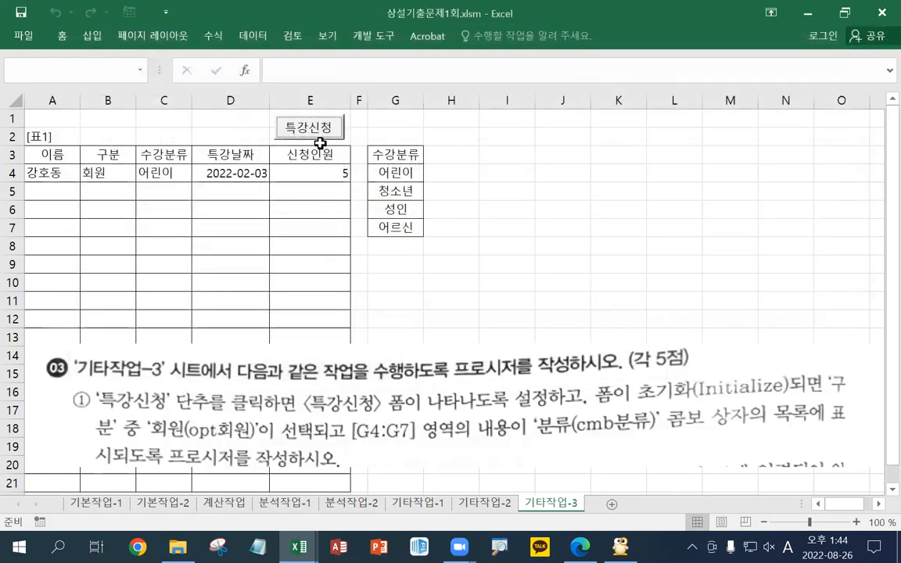
# Step: Run the 특강신청 form twice to check the default 구분 option and the 수강 분류 combo box, closing it each time
pyautogui.click(314, 129)
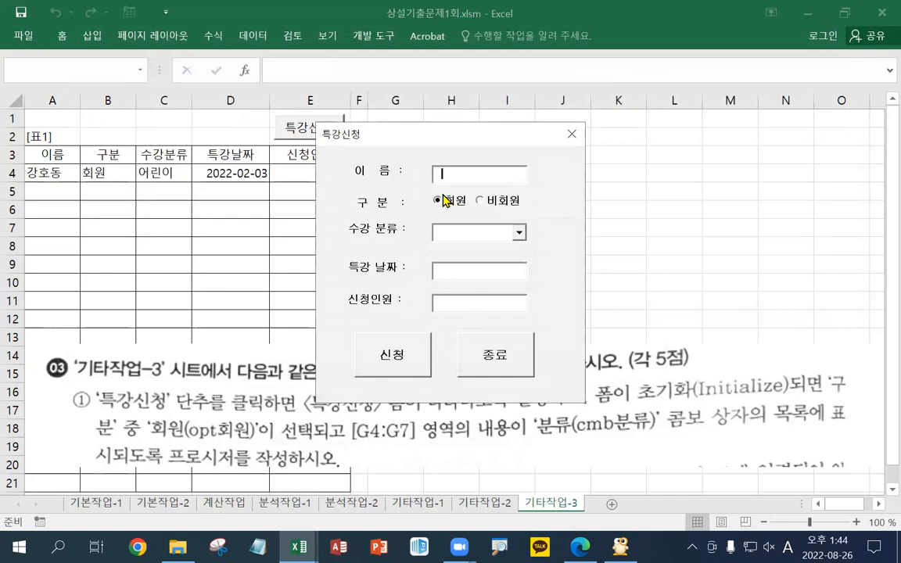
pyautogui.click(519, 233)
pyautogui.click(518, 232)
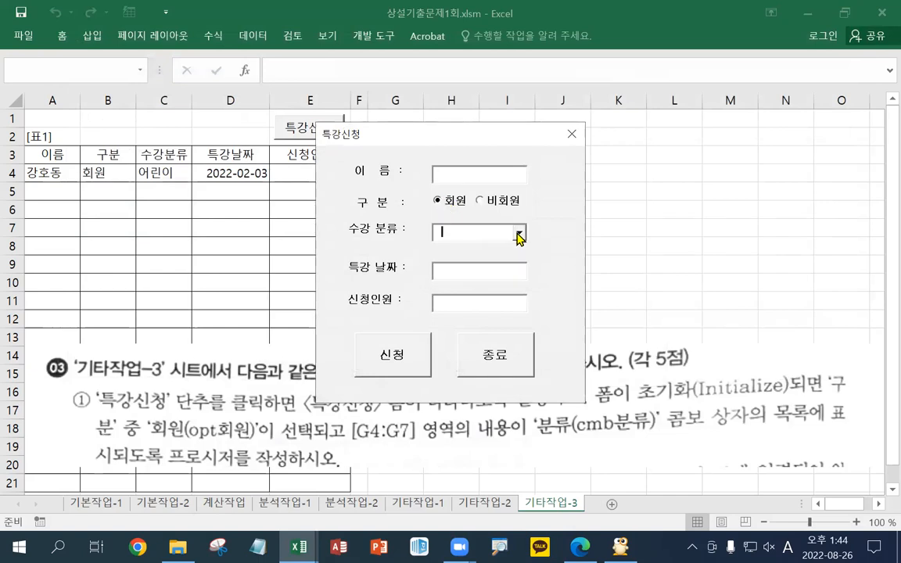
pyautogui.click(561, 140)
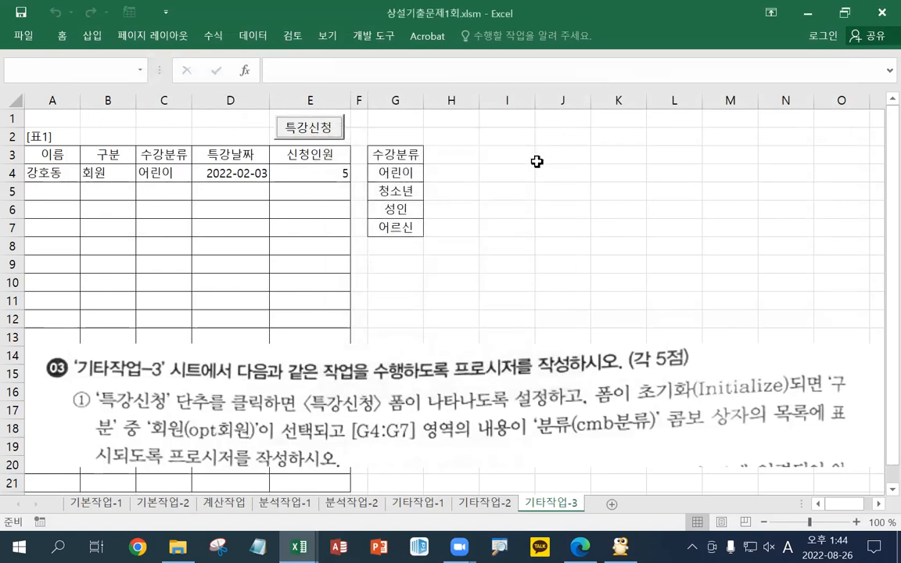
pyautogui.click(316, 128)
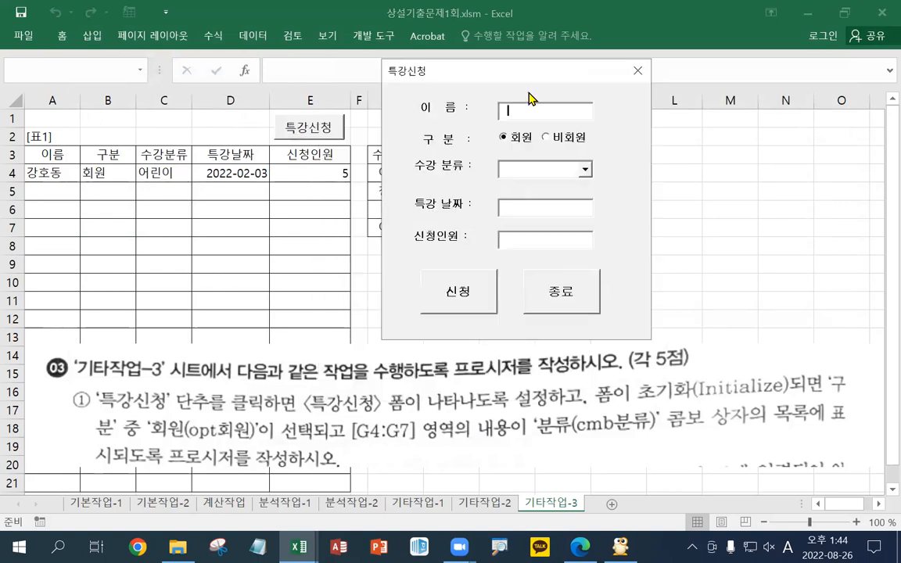
pyautogui.click(640, 71)
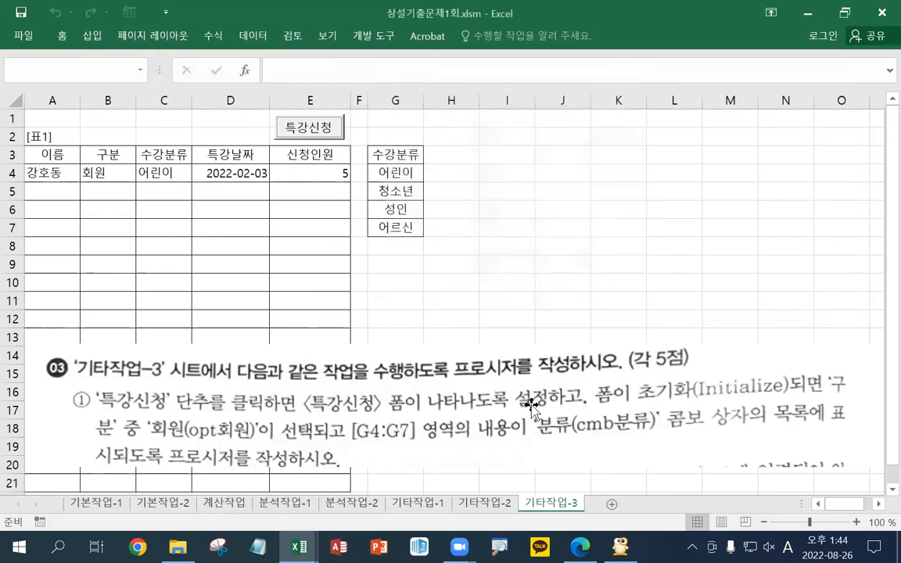
# Step: Extend the task picture's crop downward to include task ② through the 'IF문 사용' line
pyautogui.click(532, 405)
pyautogui.scroll(-3, 535, 402)
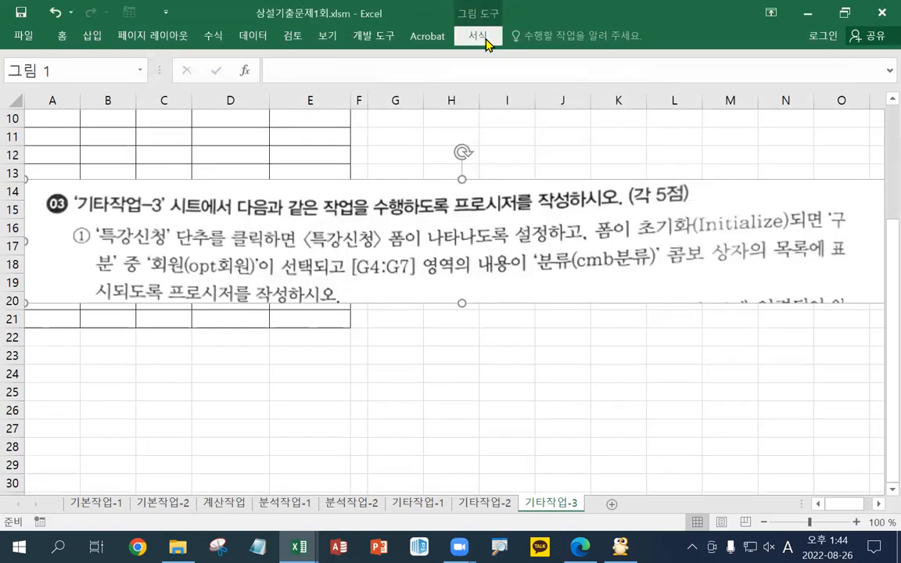
pyautogui.click(479, 37)
pyautogui.click(764, 62)
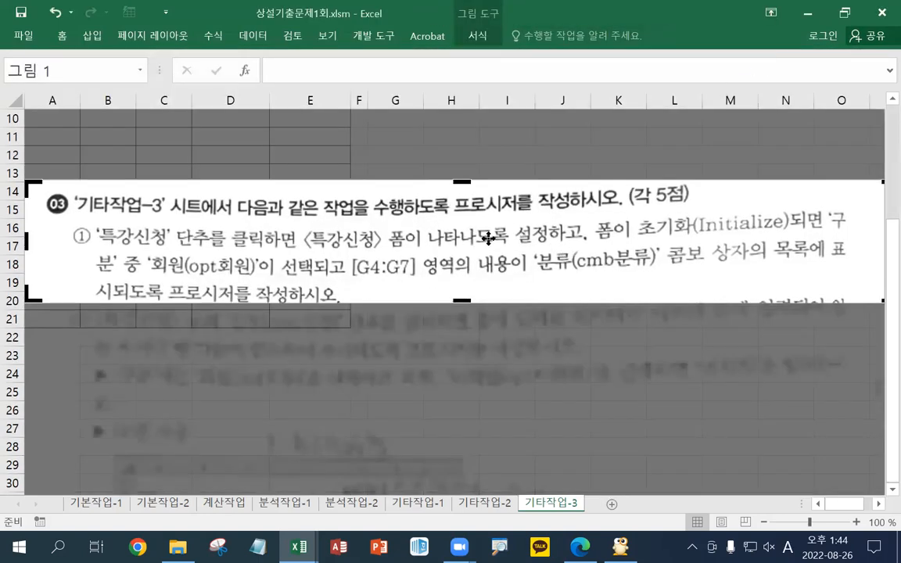
pyautogui.moveTo(461, 300); pyautogui.dragTo(467, 446)
pyautogui.scroll(-1, 472, 366)
pyautogui.scroll(-2, 472, 366)
pyautogui.scroll(2, 432, 225)
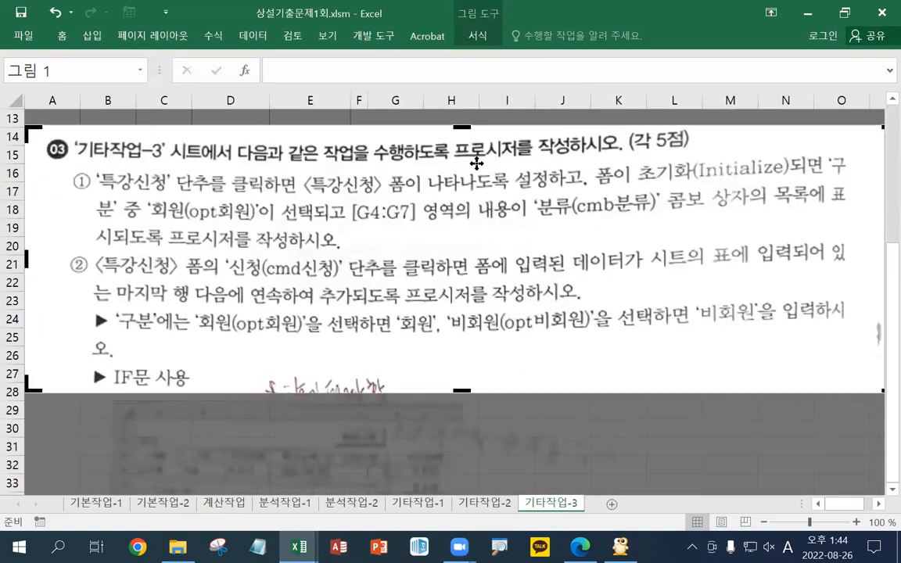
# Step: Move the picture's crop frame down to show only task ③ with its 종료 message box and the handwritten code notes, and apply the crop
pyautogui.moveTo(462, 126); pyautogui.dragTo(462, 344)
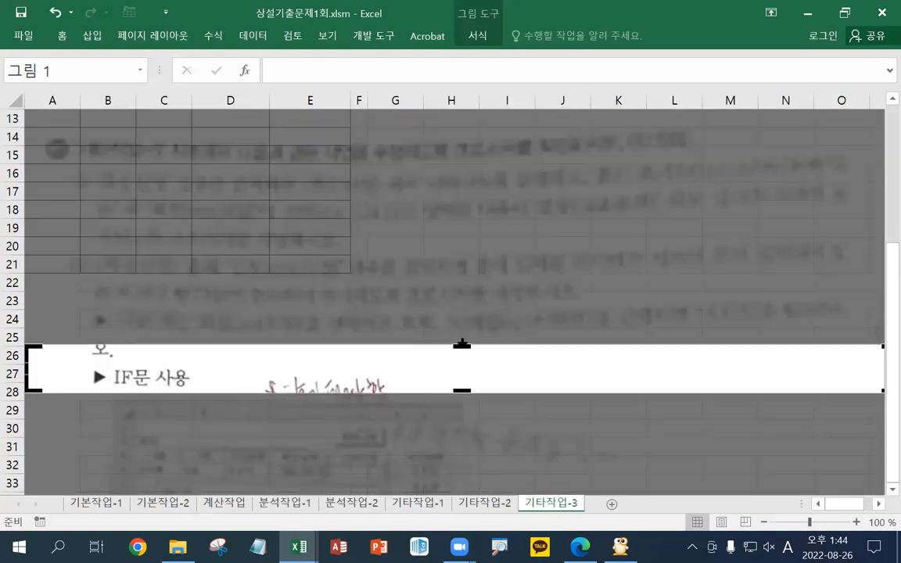
pyautogui.scroll(-3, 462, 344)
pyautogui.moveTo(462, 229); pyautogui.dragTo(479, 462)
pyautogui.moveTo(459, 185); pyautogui.dragTo(475, 404)
pyautogui.scroll(-3, 474, 405)
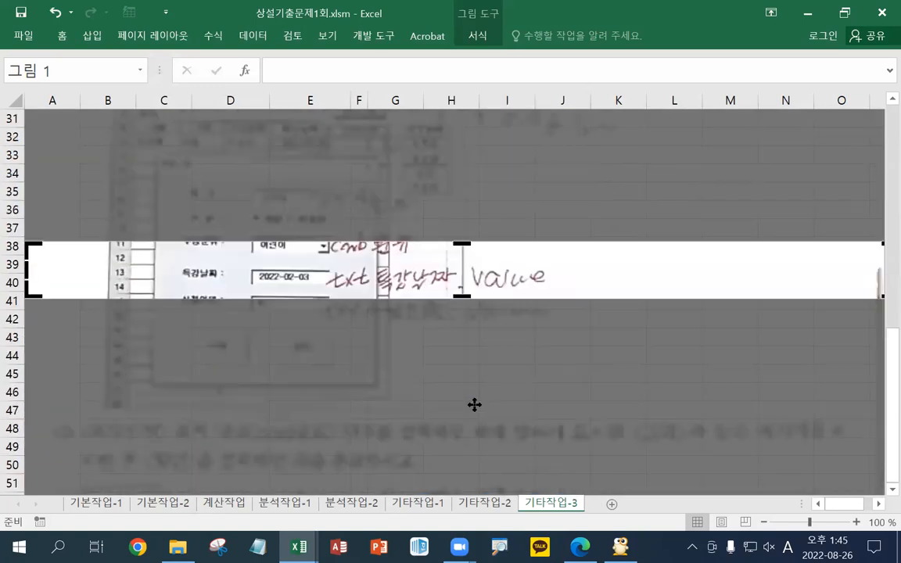
pyautogui.scroll(-1, 475, 405)
pyautogui.moveTo(462, 243); pyautogui.dragTo(461, 447)
pyautogui.moveTo(462, 187); pyautogui.dragTo(460, 349)
pyautogui.scroll(-3, 461, 346)
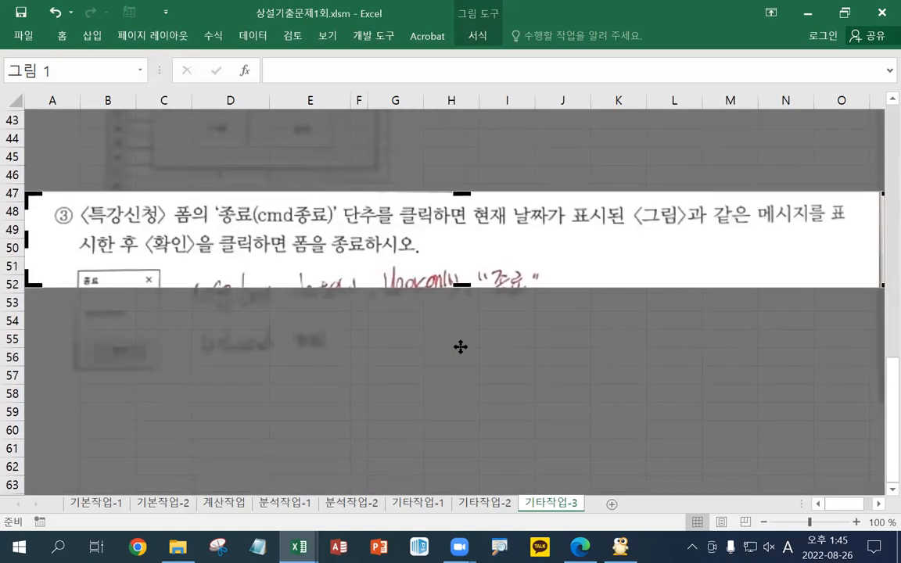
pyautogui.moveTo(461, 285); pyautogui.dragTo(460, 365)
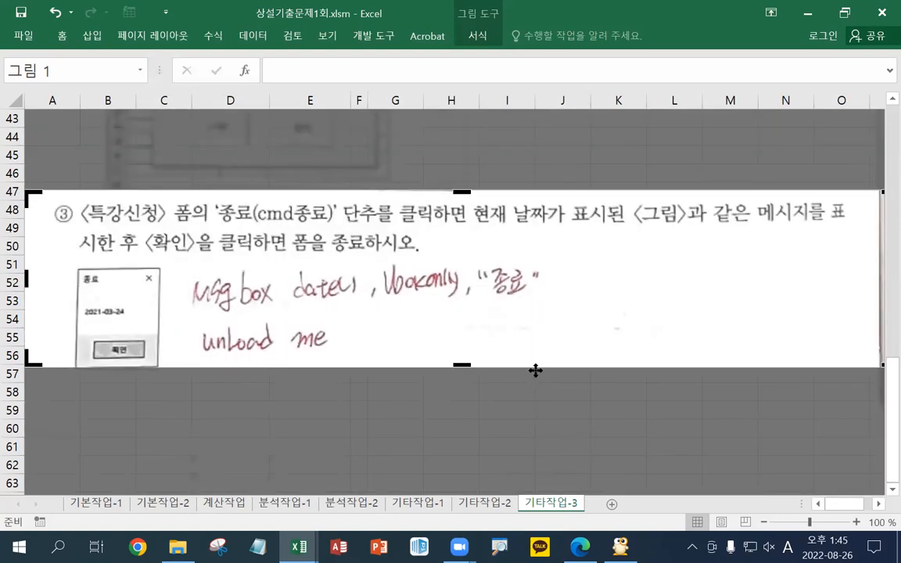
pyautogui.press('Escape')
# Step: Cut the cropped task ③ picture and paste it near the top of the sheet, positioned over the table from about row 12 downward
pyautogui.moveTo(513, 312); pyautogui.dragTo(511, 198)
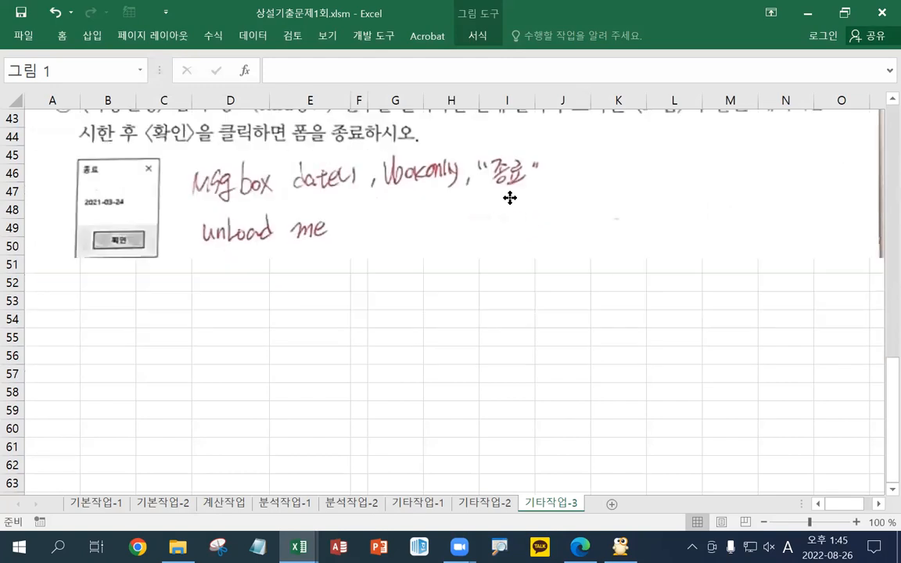
pyautogui.scroll(4, 504, 227)
pyautogui.press('Delete')
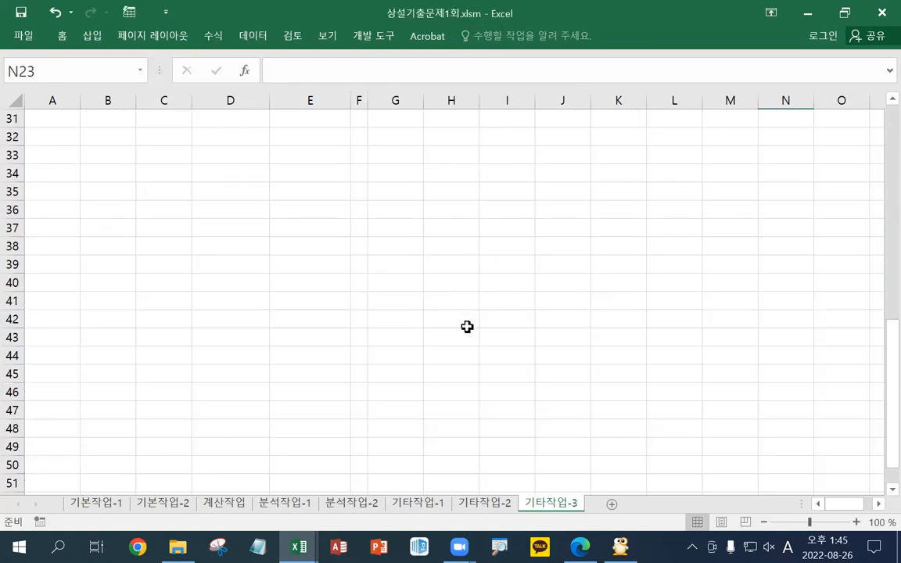
pyautogui.scroll(10, 467, 322)
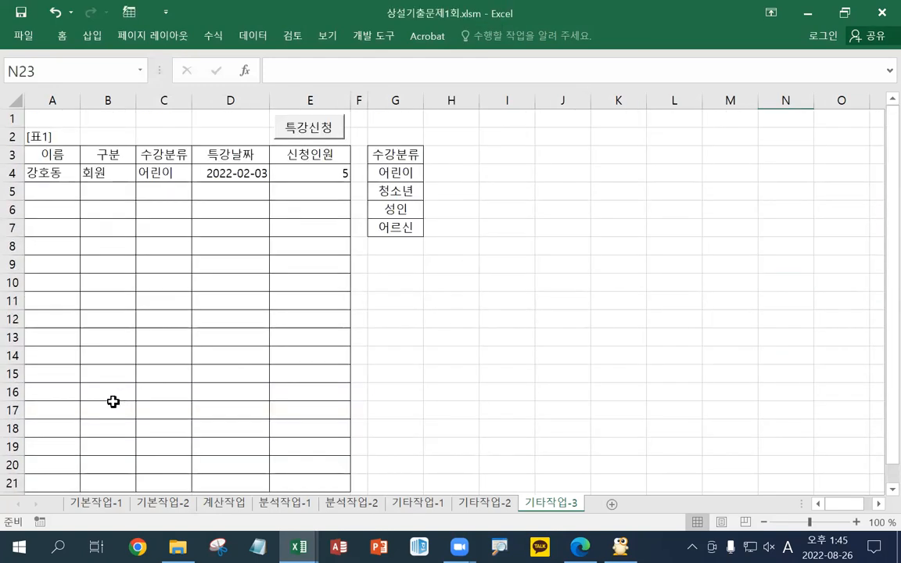
pyautogui.click(67, 391)
pyautogui.hotkey('ctrl', 'v')
pyautogui.moveTo(169, 405); pyautogui.dragTo(170, 335)
pyautogui.click(164, 286)
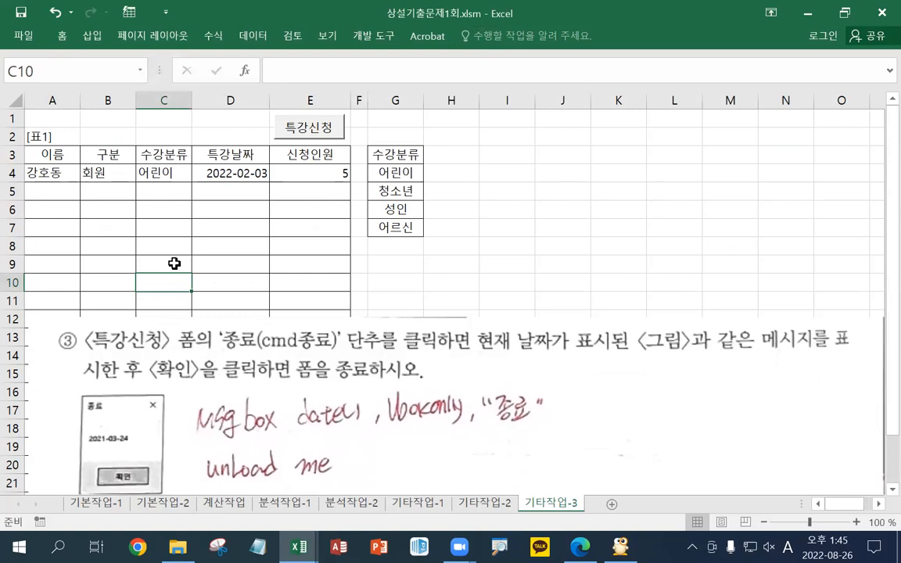
# Step: Run the 특강신청 form, move it clear of the task picture to view its 종료 button, and close it
pyautogui.click(292, 124)
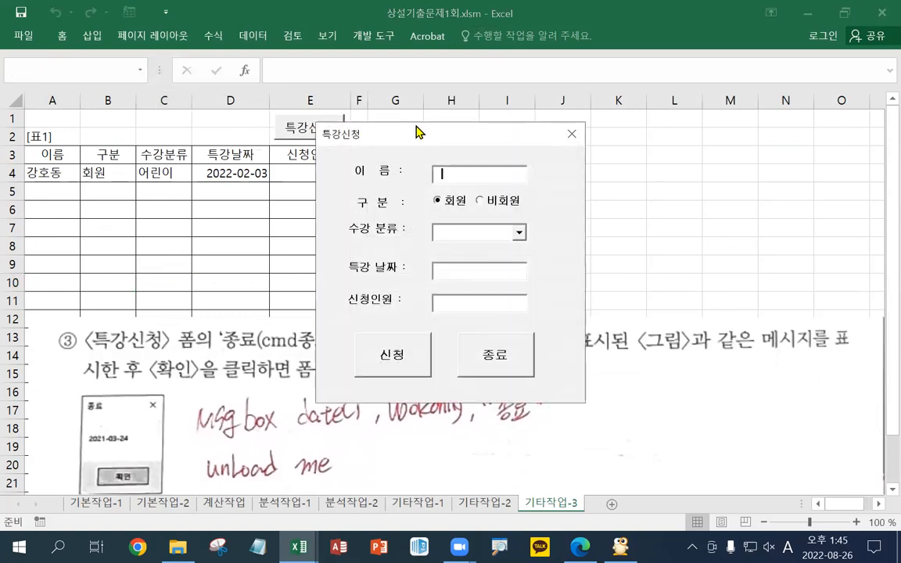
pyautogui.moveTo(413, 135); pyautogui.dragTo(461, 43)
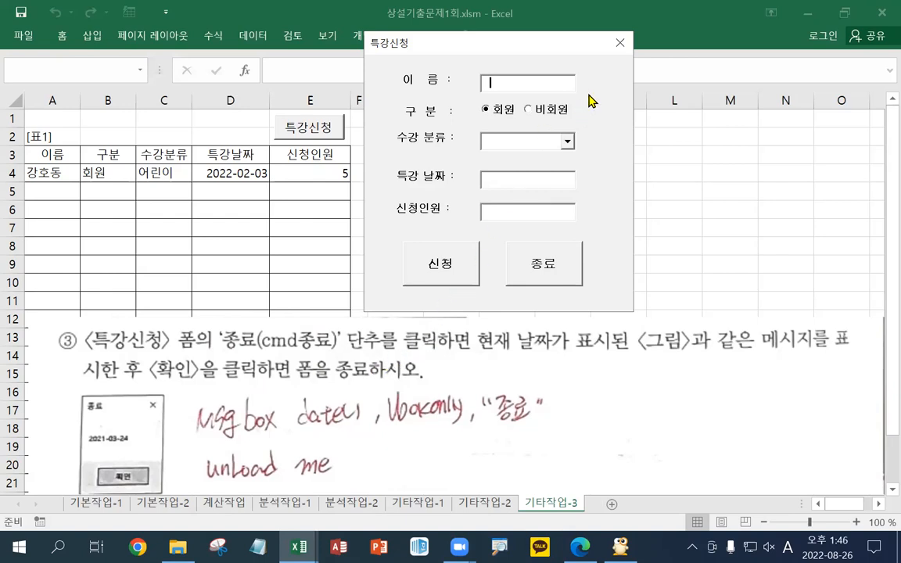
pyautogui.click(619, 43)
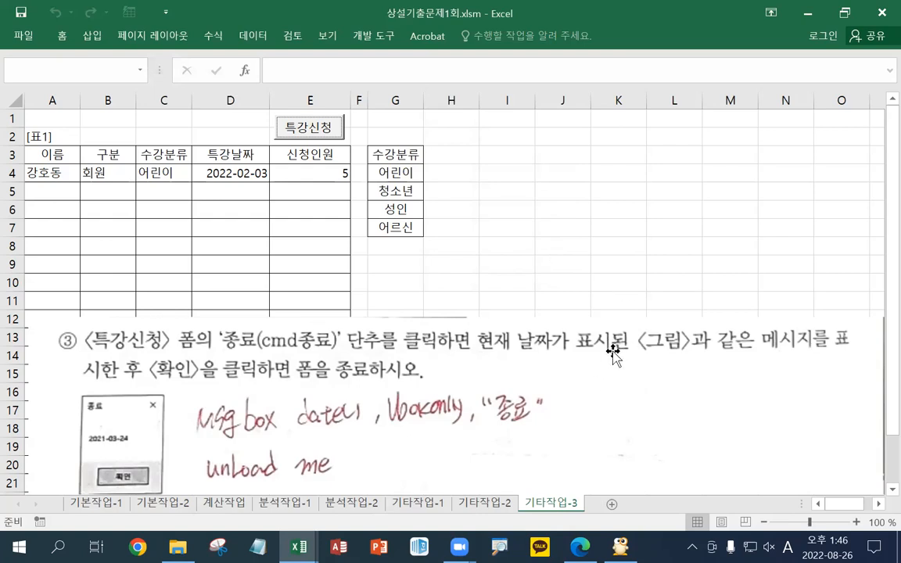
# Step: Open the Visual Basic editor, shorten its window so the task text stays visible, and open the 특강신청 form in design view
pyautogui.click(374, 37)
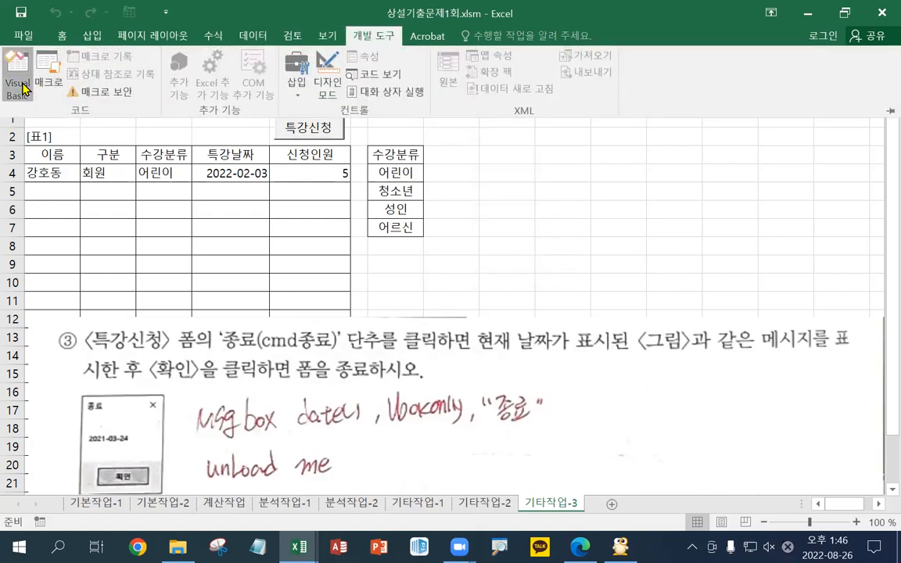
pyautogui.click(19, 78)
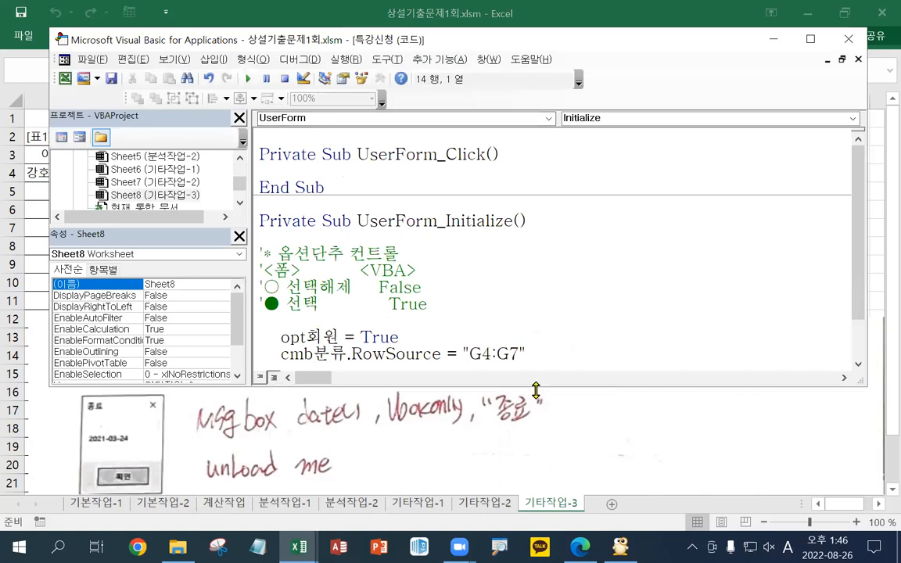
pyautogui.moveTo(536, 391); pyautogui.dragTo(500, 314)
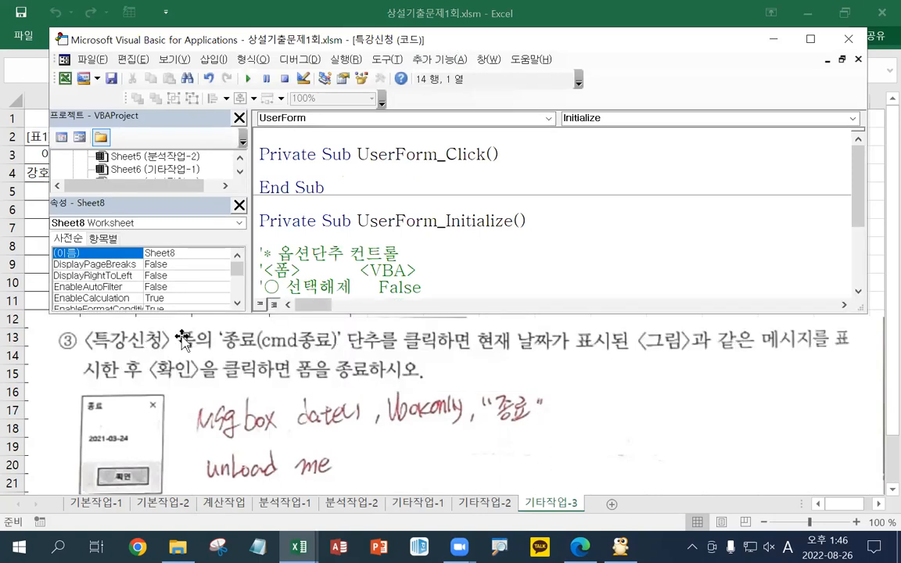
pyautogui.click(238, 171)
pyautogui.click(238, 171)
pyautogui.click(239, 171)
pyautogui.click(238, 171)
pyautogui.click(239, 171)
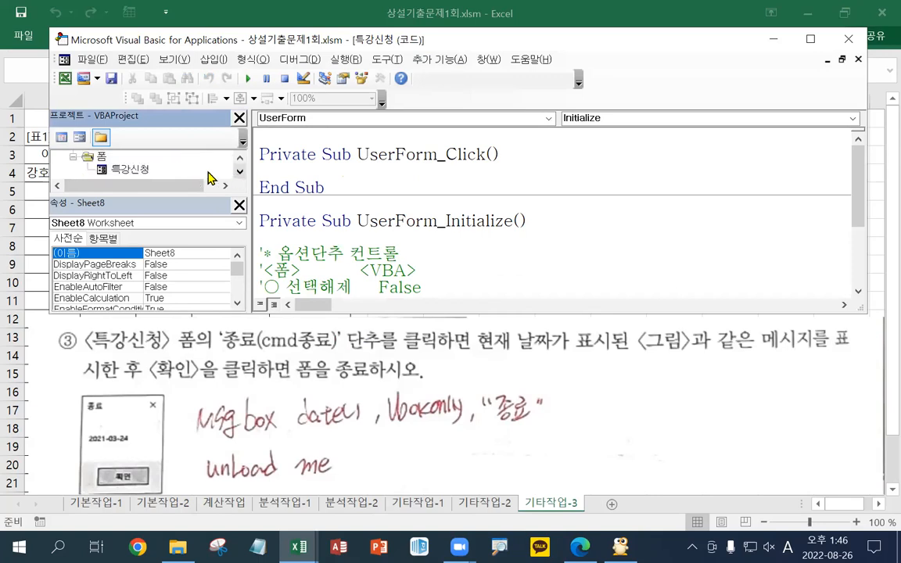
pyautogui.doubleClick(129, 172)
pyautogui.click(130, 172)
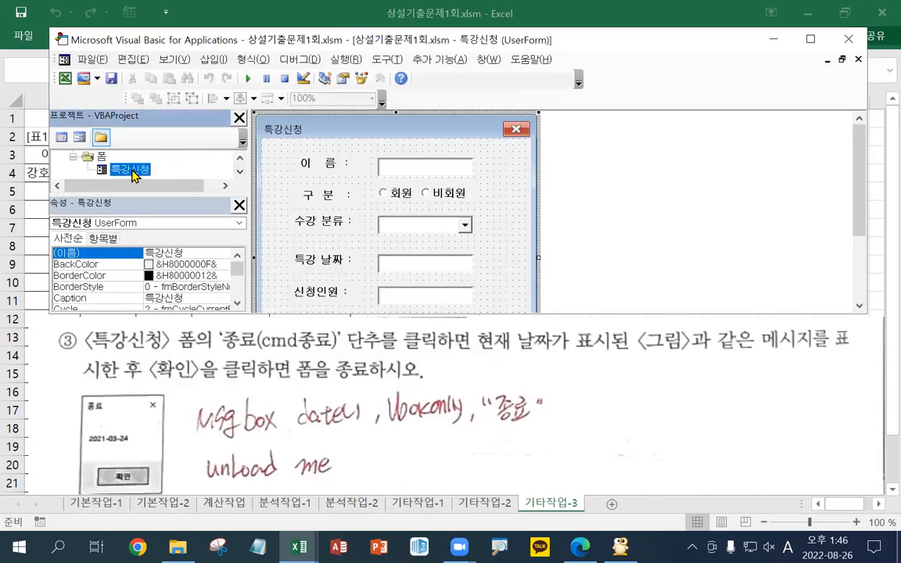
# Step: Create the Click event procedure for the form's 종료 (cmd종료) button and place the cursor on its empty line
pyautogui.moveTo(859, 219); pyautogui.dragTo(859, 283)
pyautogui.click(478, 255)
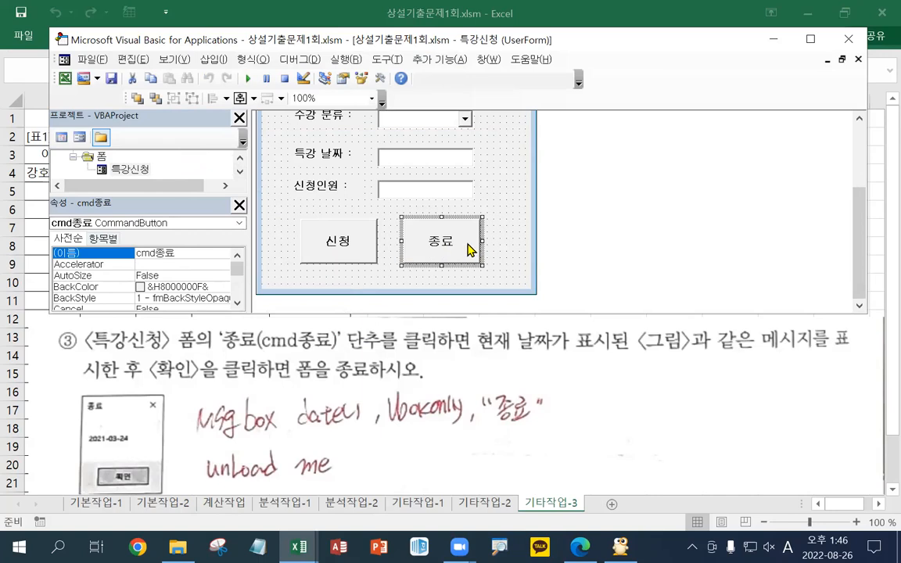
pyautogui.doubleClick(421, 236)
pyautogui.click(443, 138)
pyautogui.click(298, 168)
pyautogui.click(360, 135)
pyautogui.click(332, 156)
# Step: Begin an indented MsgBox statement in cmd종료_Click with date as the prompt argument
pyautogui.press('Tab')
pyautogui.write('msgbox')
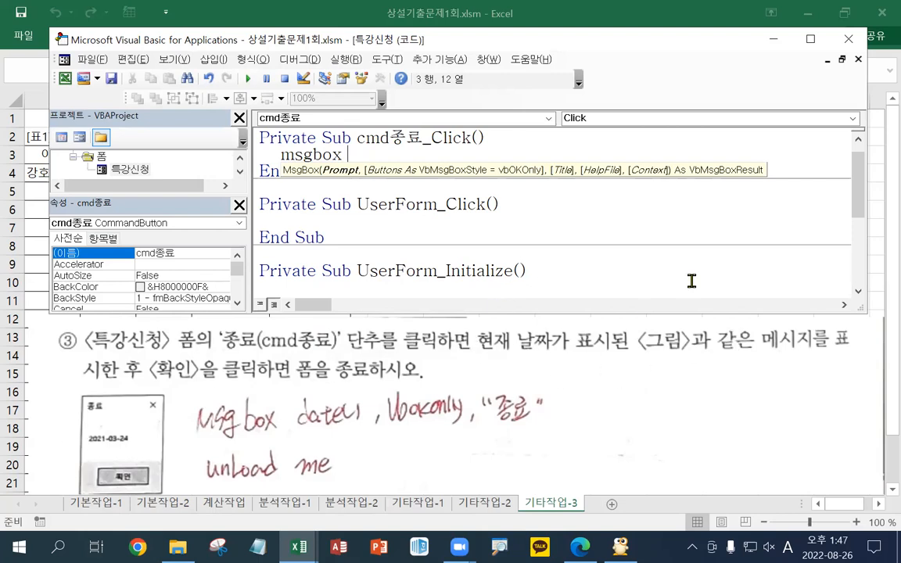
pyautogui.write('date,')
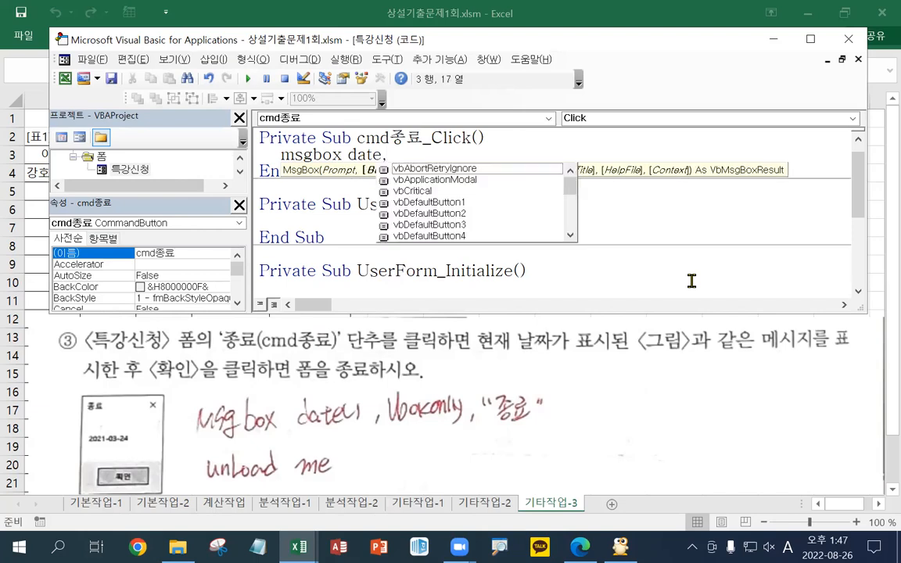
pyautogui.write('vb')
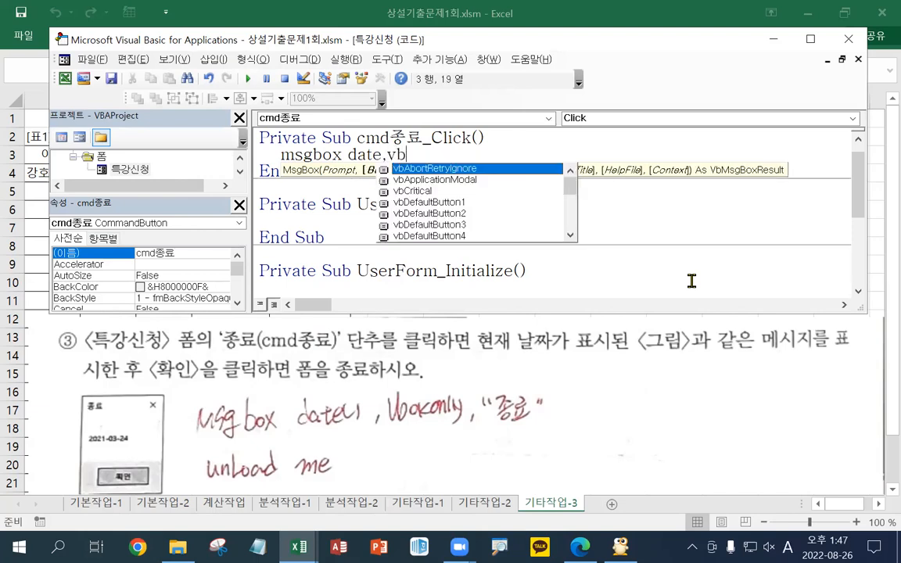
pyautogui.write('okonly')
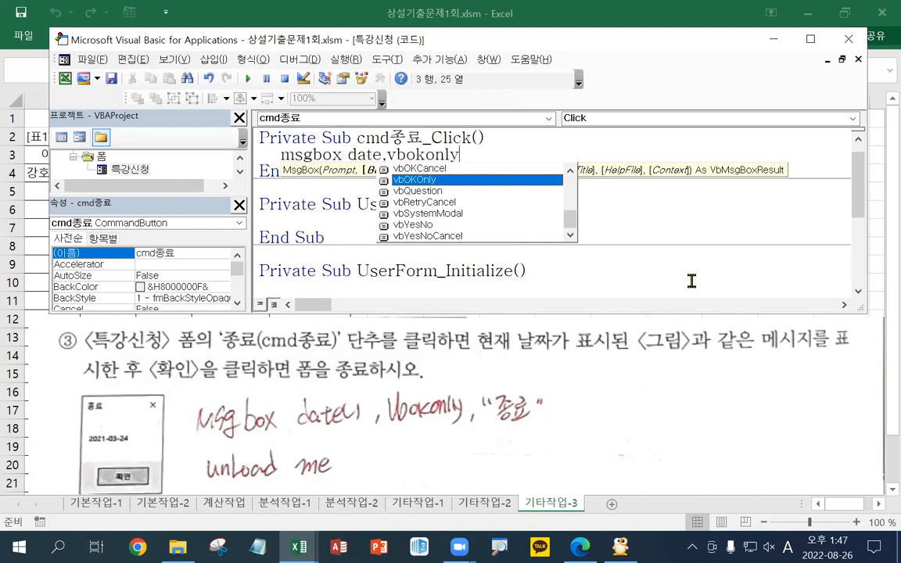
pyautogui.press('BackSpace')
pyautogui.press('BackSpace')
pyautogui.press('BackSpace')
pyautogui.press('BackSpace')
pyautogui.press('BackSpace')
pyautogui.press('BackSpace')
pyautogui.press('BackSpace')
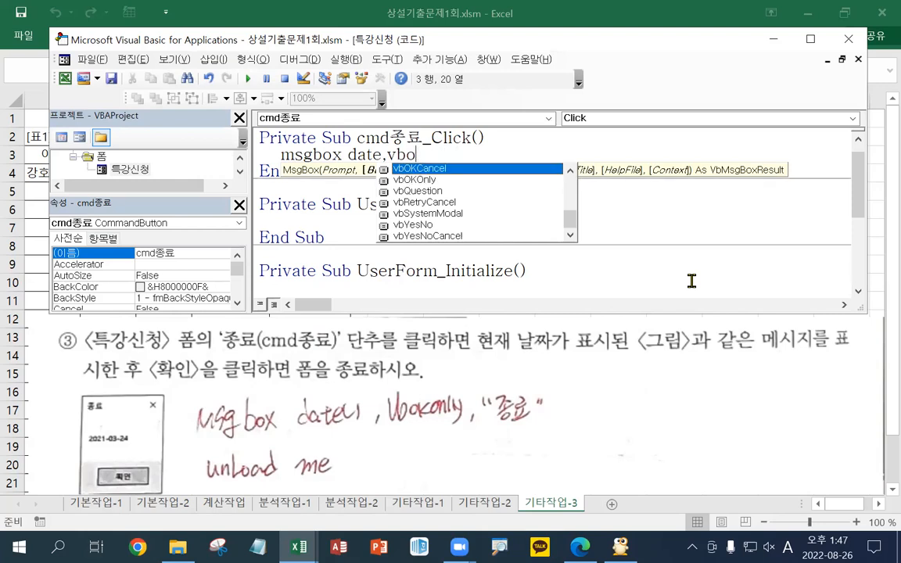
pyautogui.press('BackSpace')
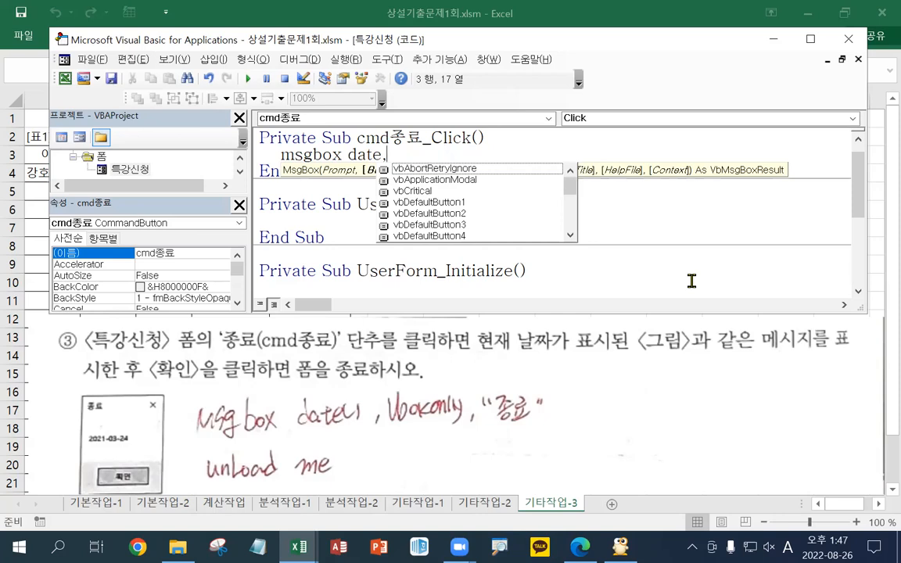
# Step: Leave the MsgBox buttons argument empty, enter "종료" as the title and start a new line
pyautogui.write(',')
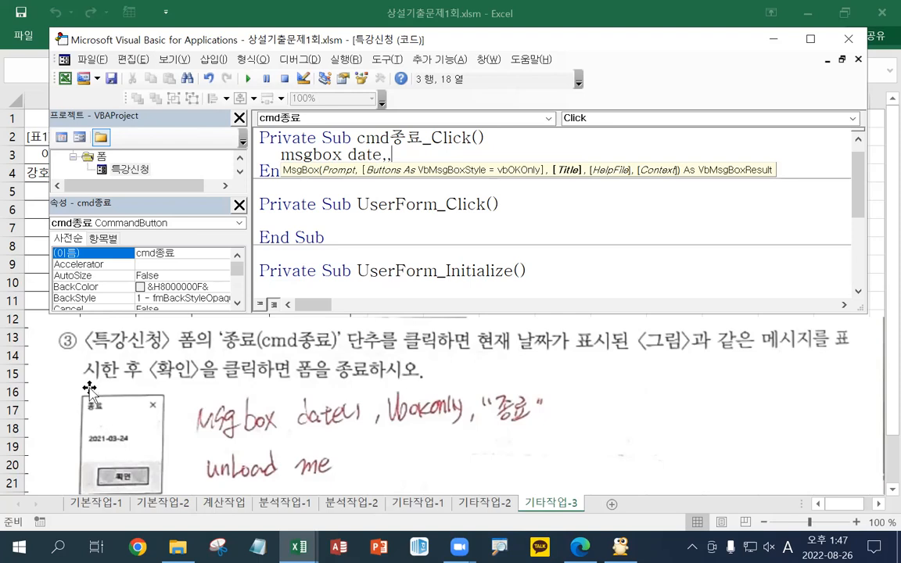
pyautogui.write('"')
pyautogui.press('Hangul')
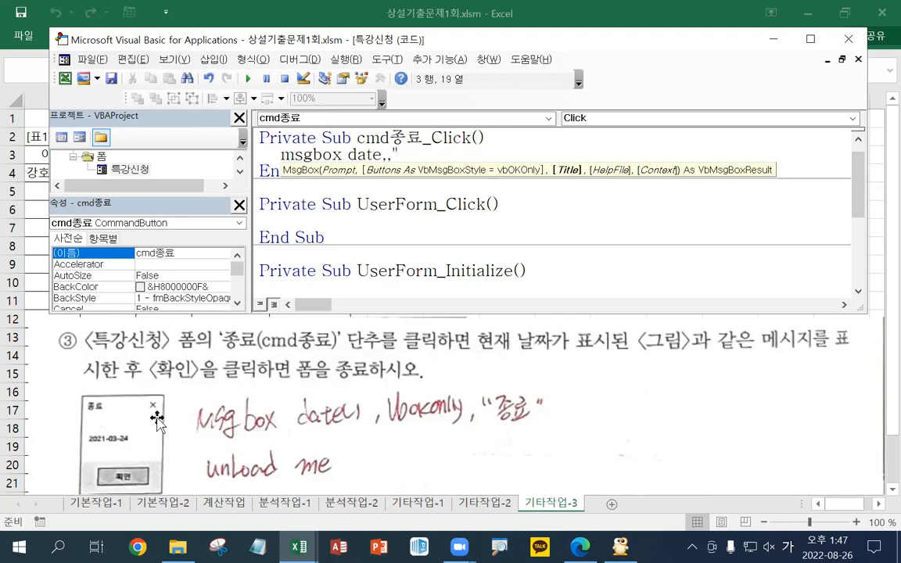
pyautogui.write('ㅈ')
pyautogui.write('종료"')
pyautogui.press('Return')
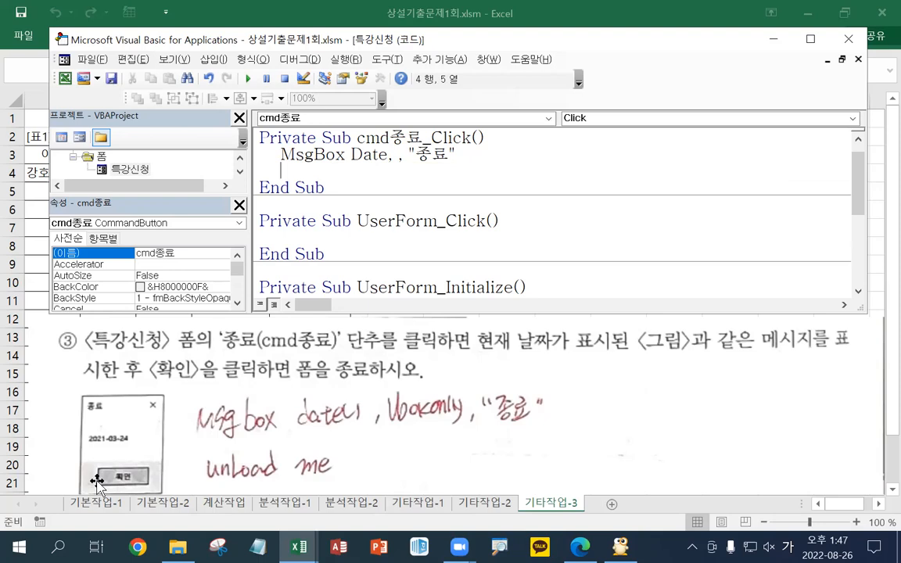
# Step: Add the statement Unload Me below the MsgBox line and close the Visual Basic editor
pyautogui.write('uy')
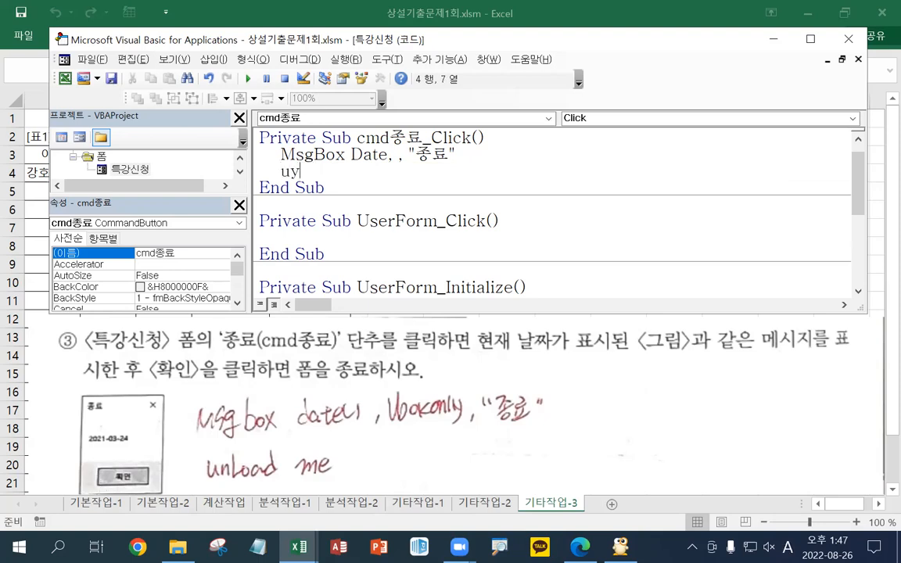
pyautogui.press('BackSpace')
pyautogui.write('nload me')
pyautogui.press('Down')
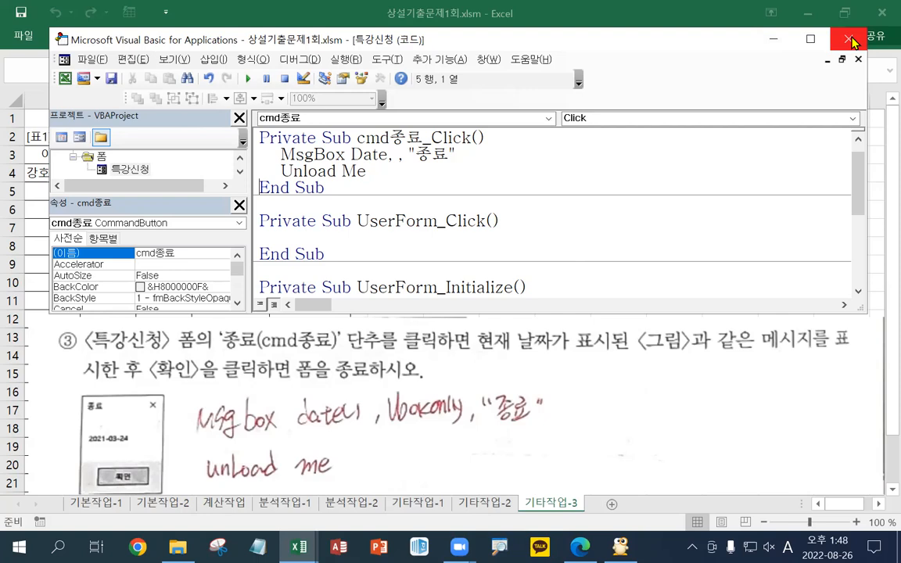
pyautogui.click(851, 39)
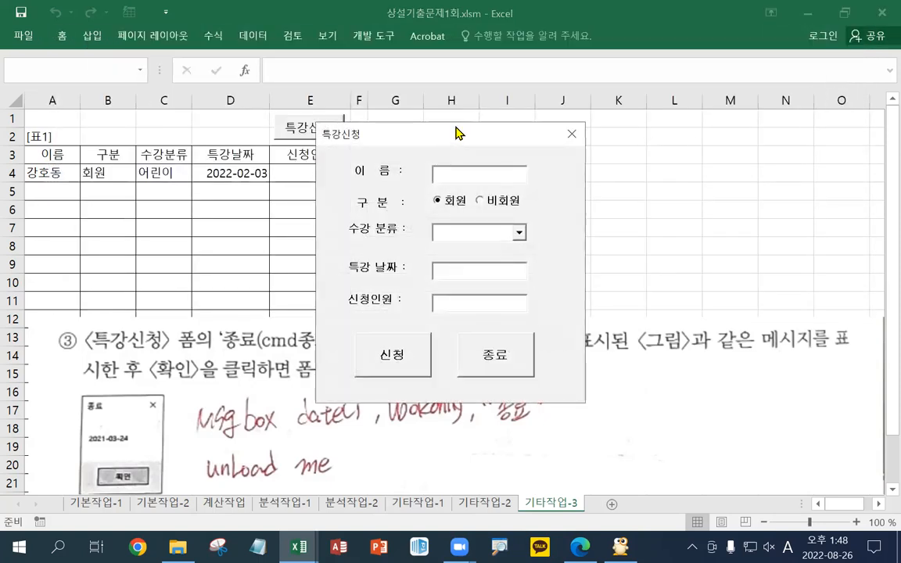
# Step: Test the 종료 button on the running 특강신청 form and confirm its date message
pyautogui.moveTo(459, 132); pyautogui.dragTo(563, 76)
pyautogui.click(600, 290)
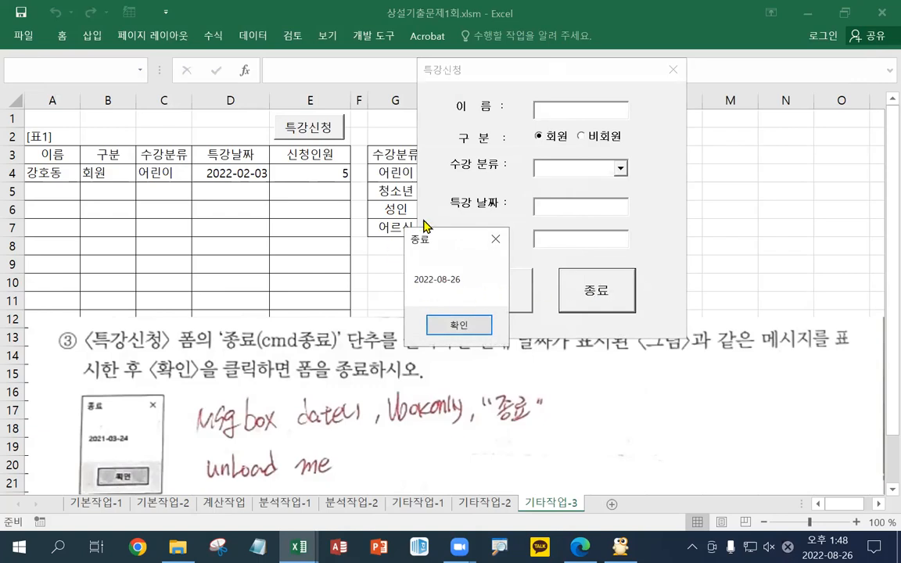
pyautogui.click(478, 325)
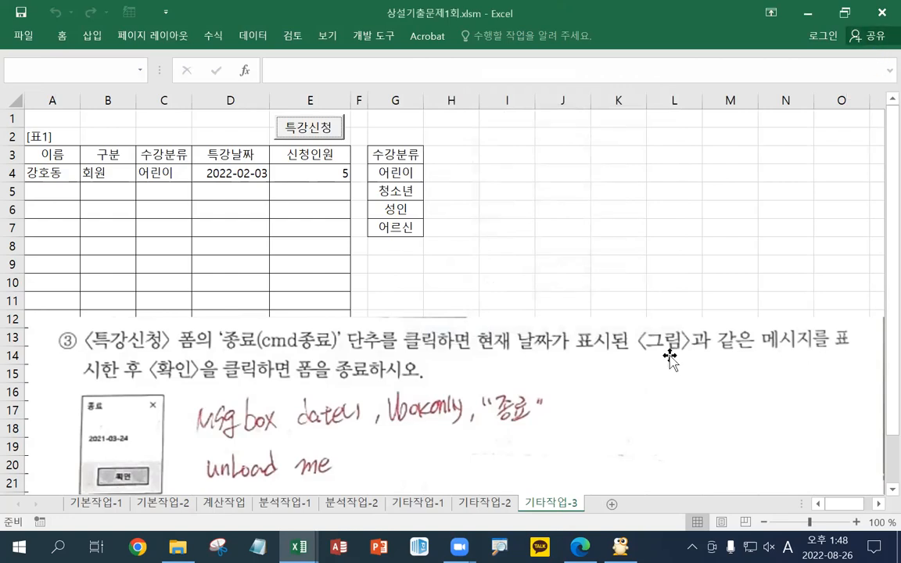
# Step: Re-crop the exam picture upward so it shows task ②'s form illustration instead of task ③
pyautogui.click(599, 354)
pyautogui.click(489, 33)
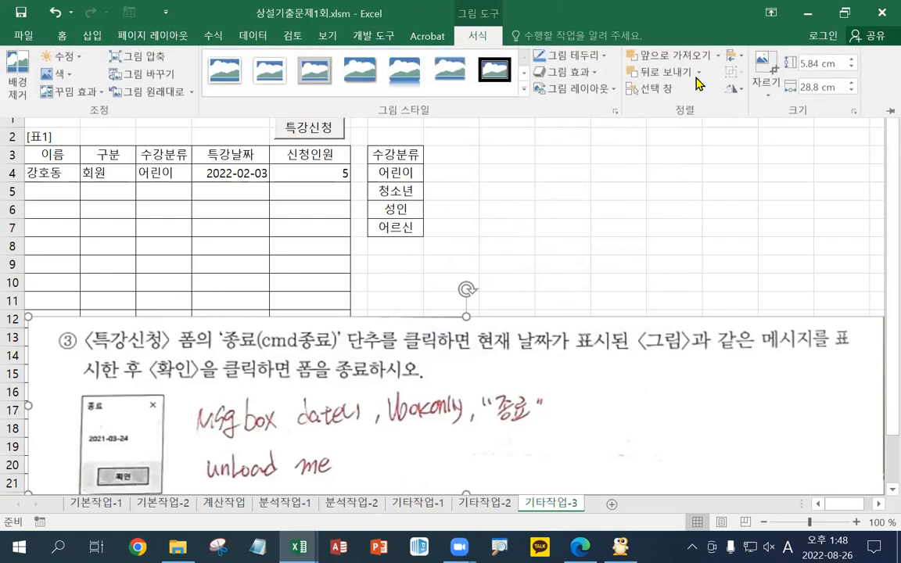
pyautogui.click(765, 61)
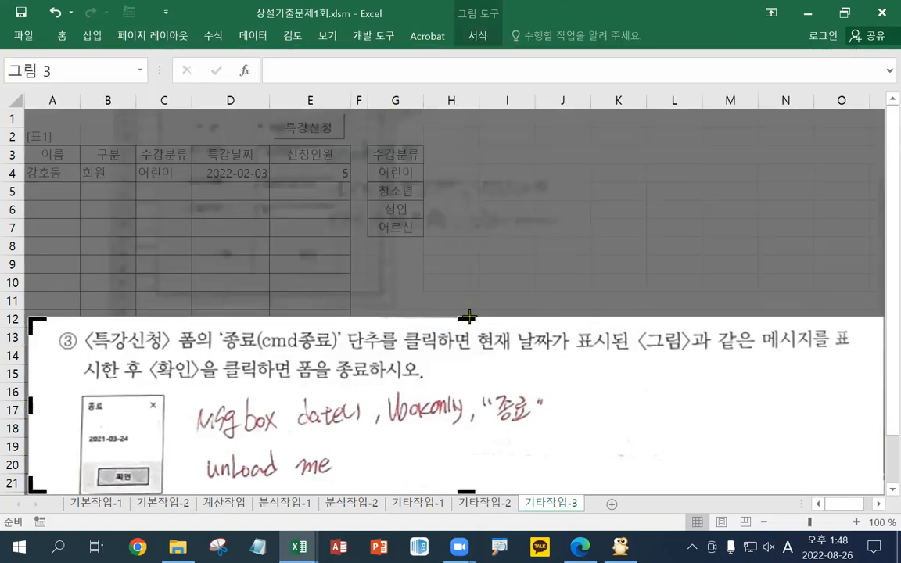
pyautogui.moveTo(467, 317); pyautogui.dragTo(463, 155)
pyautogui.moveTo(467, 491); pyautogui.dragTo(462, 316)
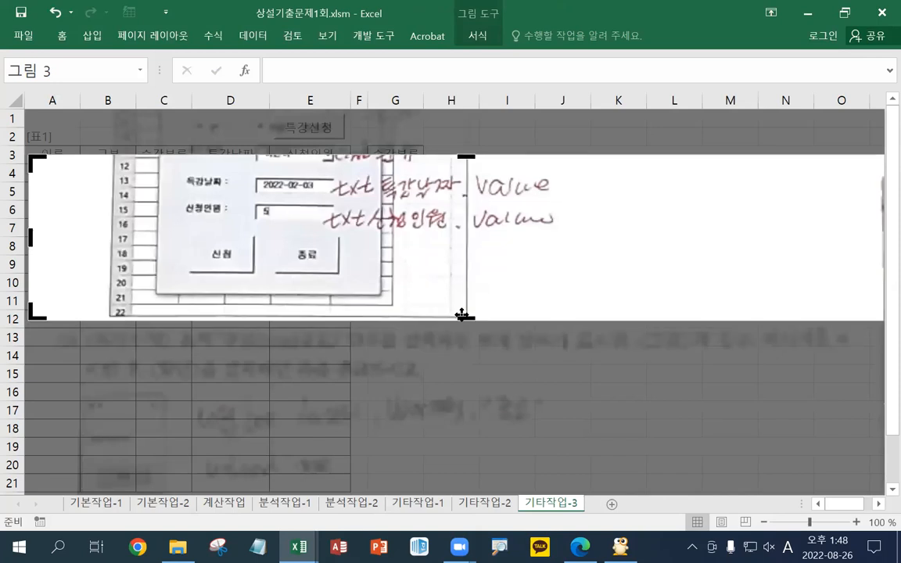
pyautogui.scroll(-4, 535, 338)
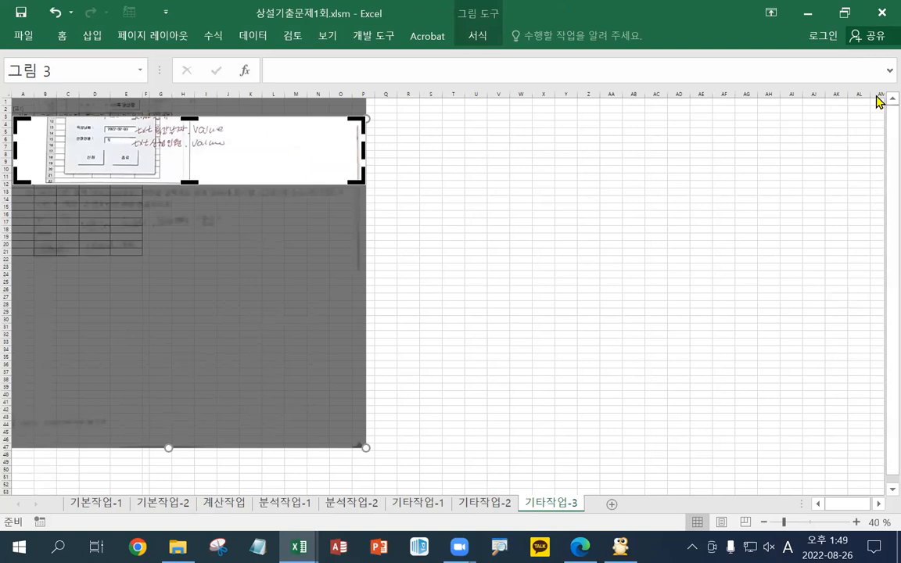
pyautogui.moveTo(184, 116); pyautogui.dragTo(182, 101)
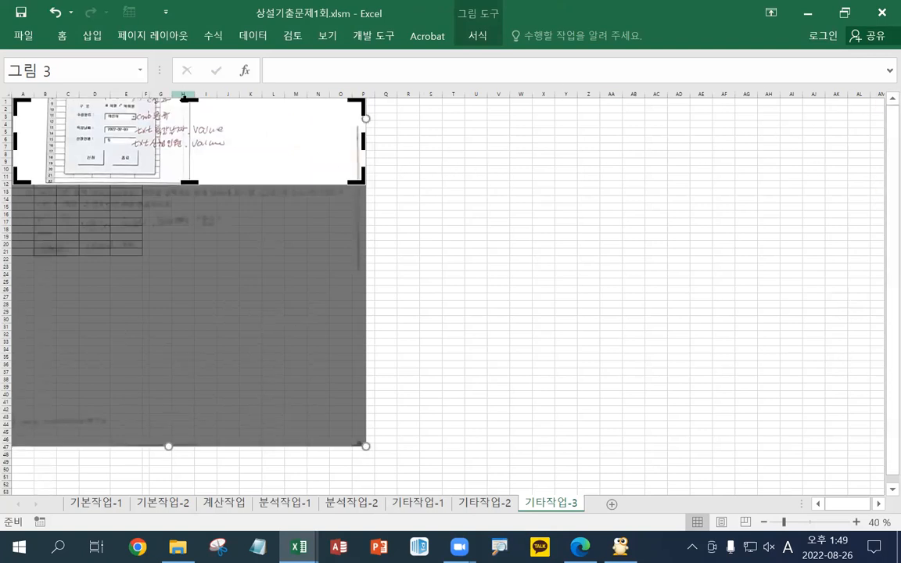
pyautogui.click(472, 263)
# Step: Move the exam picture clear of the table and extend its upper crop edge to include task ②'s instructions
pyautogui.moveTo(298, 169); pyautogui.dragTo(489, 290)
pyautogui.click(465, 36)
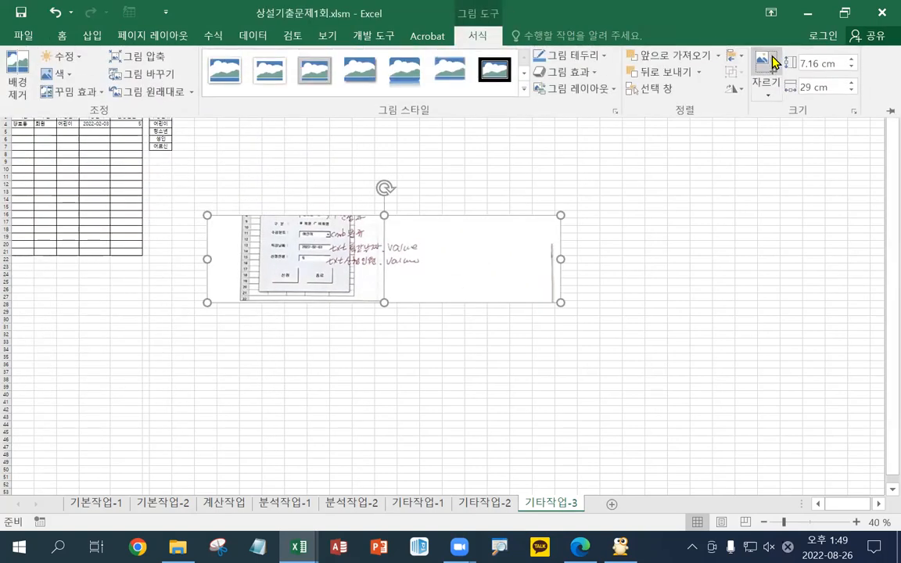
pyautogui.click(760, 63)
pyautogui.moveTo(381, 191); pyautogui.dragTo(382, 100)
pyautogui.click(664, 228)
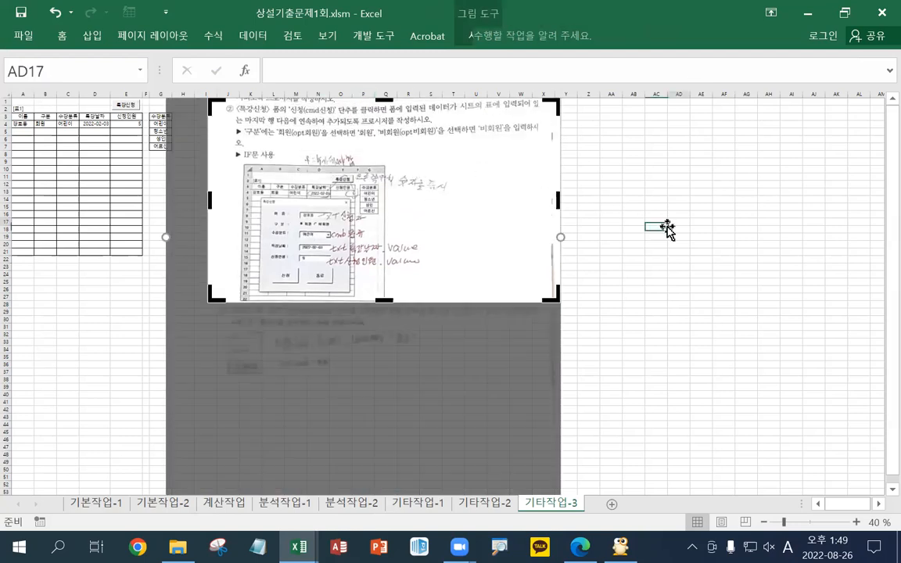
# Step: Place the exam picture below the upper rows of [표1]
pyautogui.moveTo(469, 228); pyautogui.dragTo(371, 300)
pyautogui.scroll(3, 369, 299)
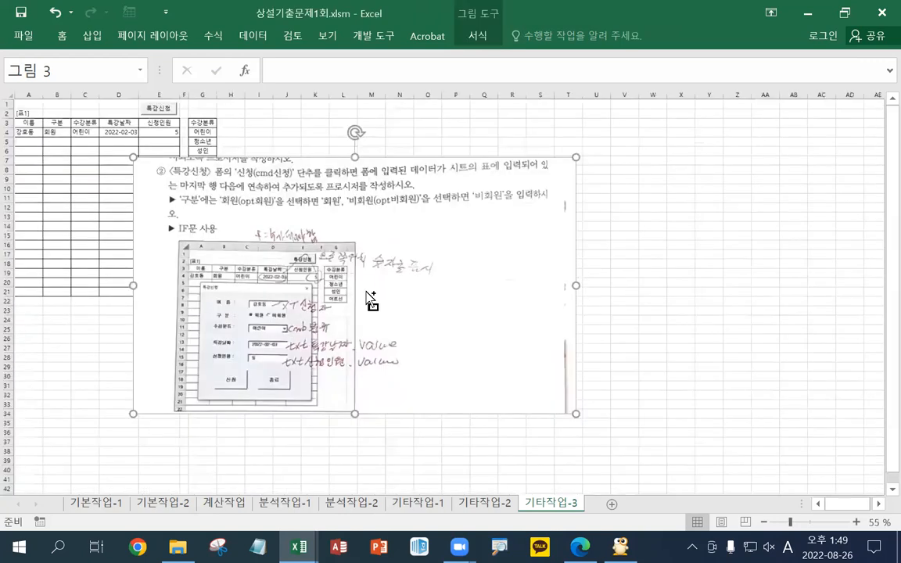
pyautogui.moveTo(464, 309); pyautogui.dragTo(256, 327)
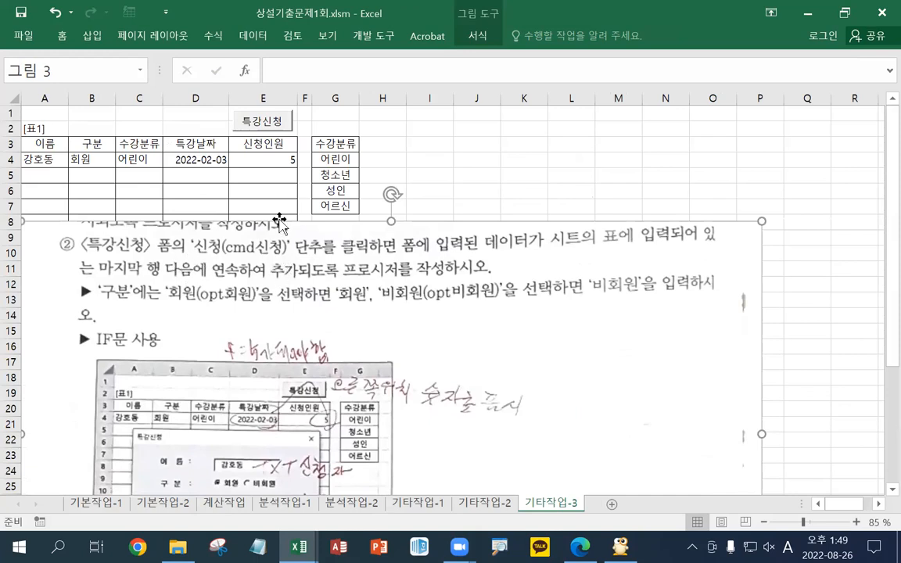
# Step: Run the 특강신청 form, place it clear of the tables and try its 신청 button
pyautogui.click(274, 122)
pyautogui.moveTo(453, 134); pyautogui.dragTo(699, 84)
pyautogui.click(650, 314)
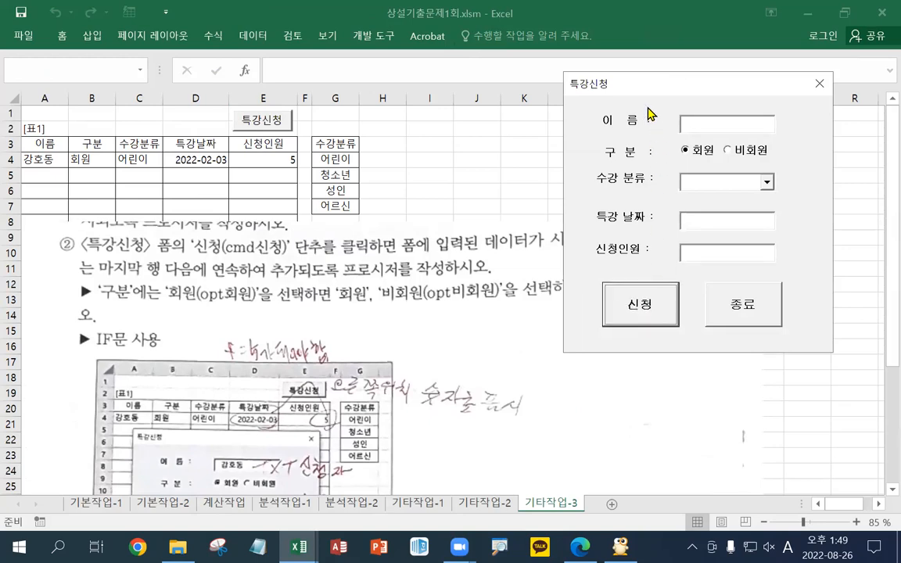
pyautogui.moveTo(638, 84)
pyautogui.mouseDown()
pyautogui.moveTo(607, 276)
pyautogui.moveTo(657, 84)
pyautogui.mouseUp()
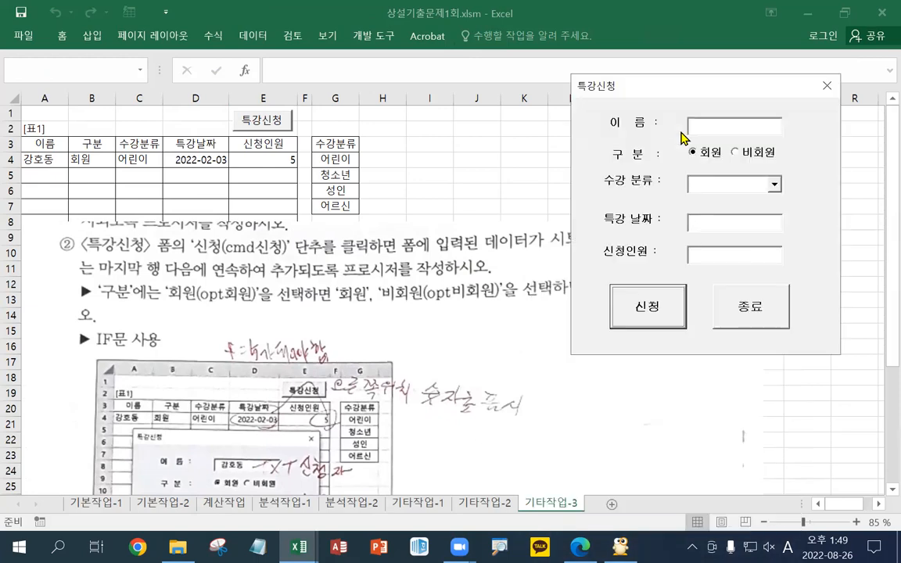
# Step: Enter the applicant's full name in the form's 이름 field
pyautogui.click(734, 129)
pyautogui.write('ghdr')
pyautogui.press('BackSpace')
pyautogui.press('BackSpace')
pyautogui.press('Hangul')
pyautogui.write('ㅎㅇ길동')
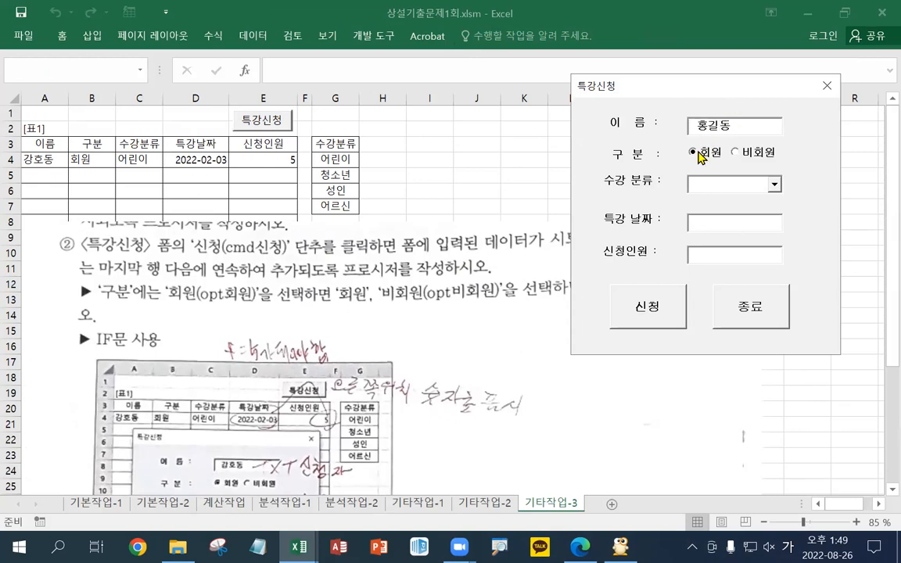
# Step: Choose 성인 as 수강 분류, enter 2022-08-26 as 특강 날짜 and 10 as 신청인원
pyautogui.click(773, 186)
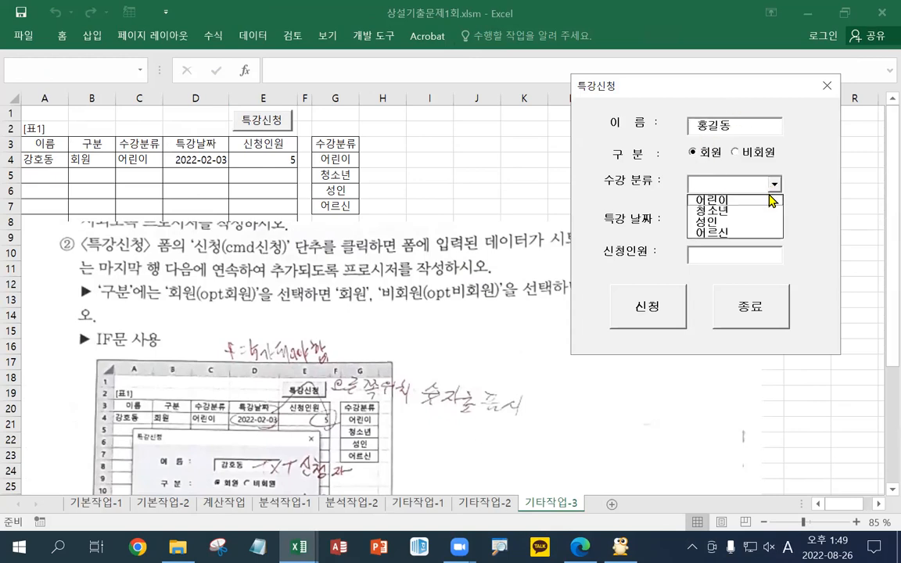
pyautogui.click(738, 222)
pyautogui.click(738, 223)
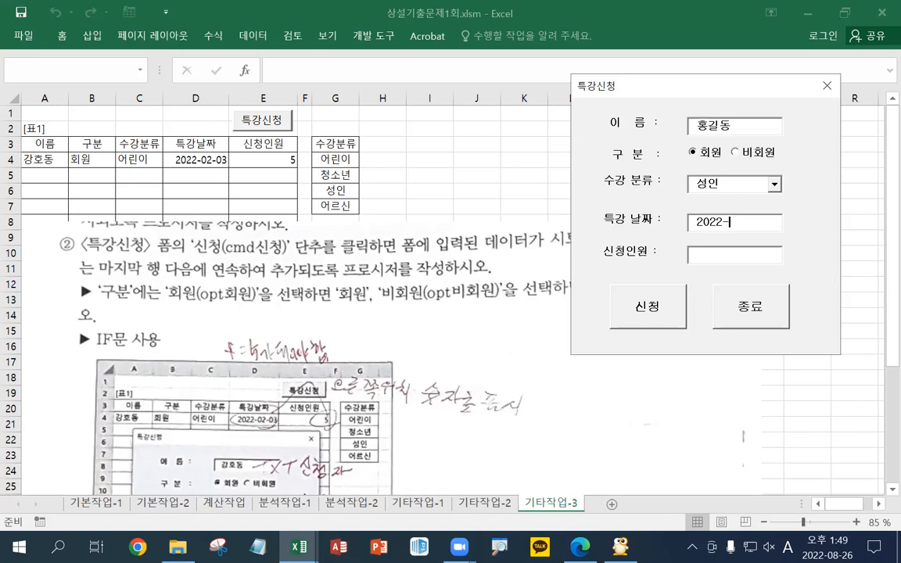
pyautogui.click(714, 254)
pyautogui.write('10')
# Step: Move the filled-in form beside the table and close it without submitting
pyautogui.moveTo(649, 89); pyautogui.dragTo(624, 269)
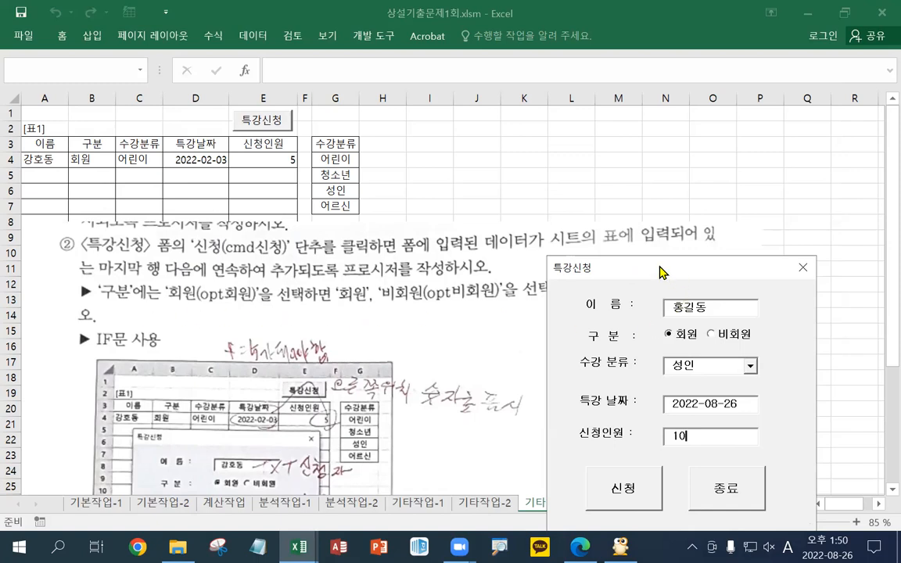
pyautogui.moveTo(659, 271); pyautogui.dragTo(608, 169)
pyautogui.click(752, 165)
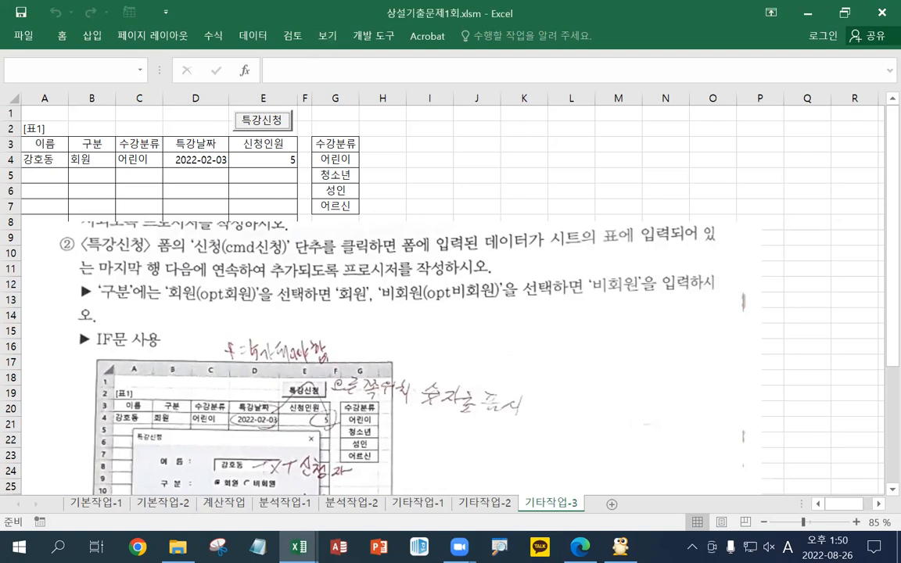
# Step: Open the Visual Basic editor and show the 특강신청 form in design view
pyautogui.click(374, 35)
pyautogui.click(18, 79)
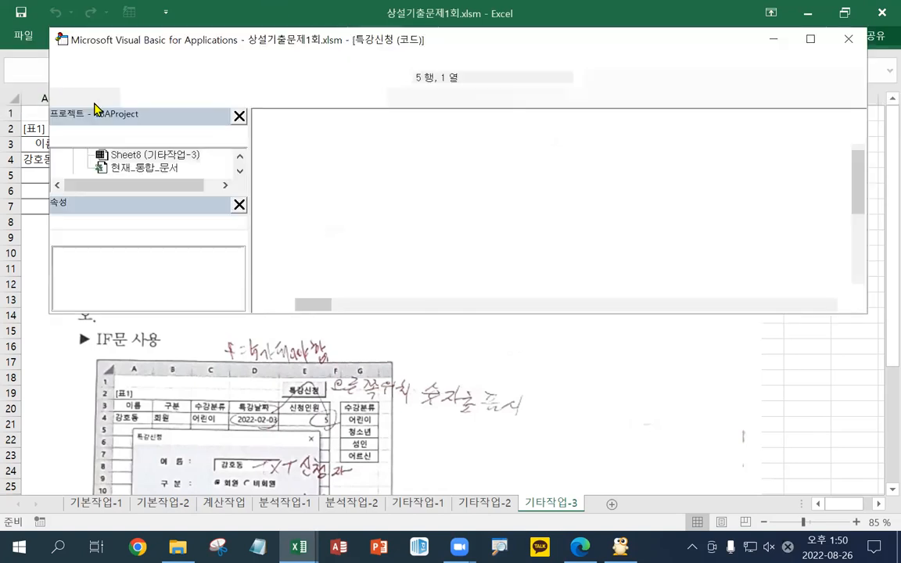
pyautogui.moveTo(400, 35); pyautogui.dragTo(414, 318)
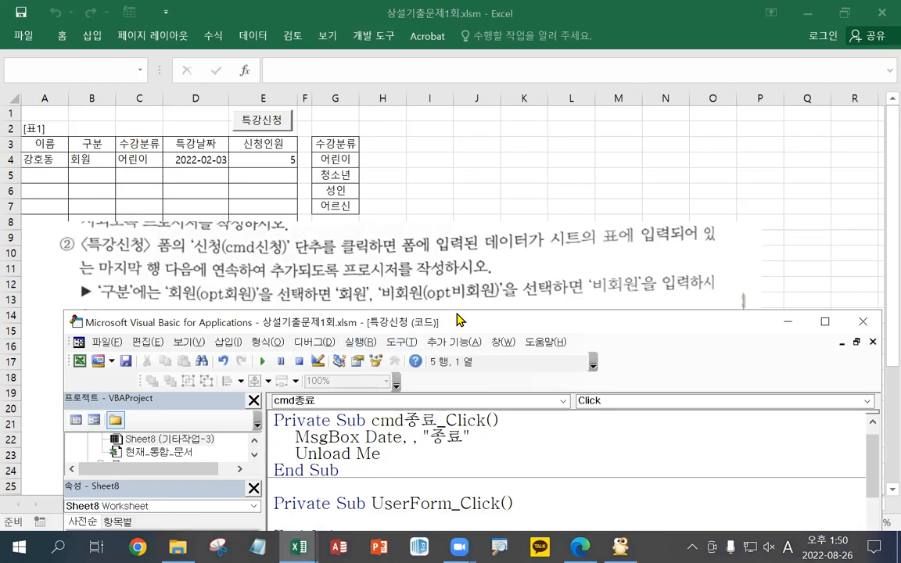
pyautogui.moveTo(438, 322); pyautogui.dragTo(474, 18)
pyautogui.scroll(-3, 262, 144)
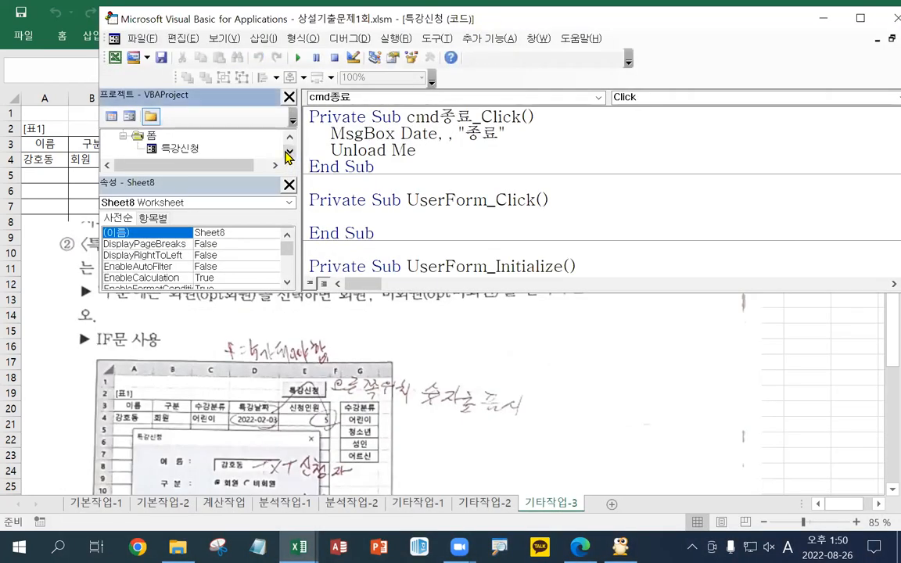
pyautogui.click(180, 148)
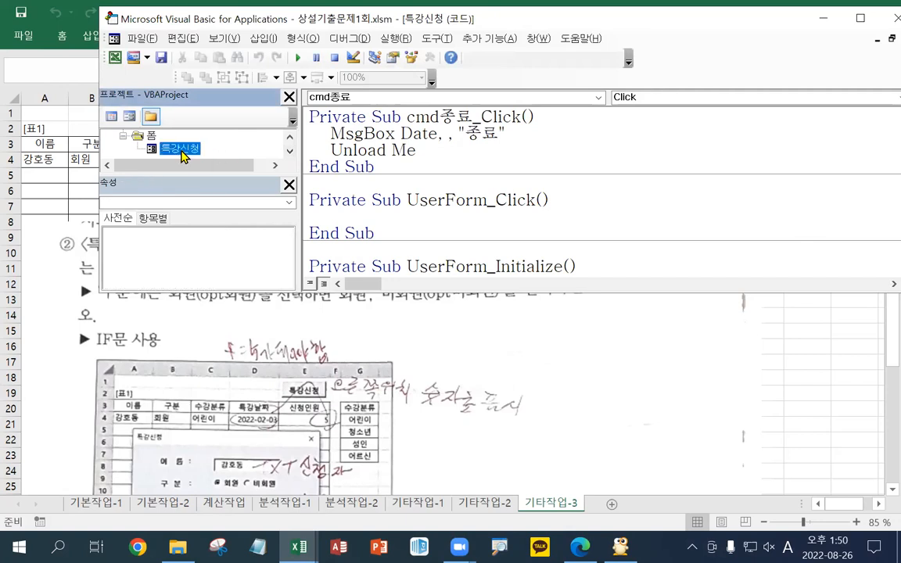
pyautogui.doubleClick(180, 150)
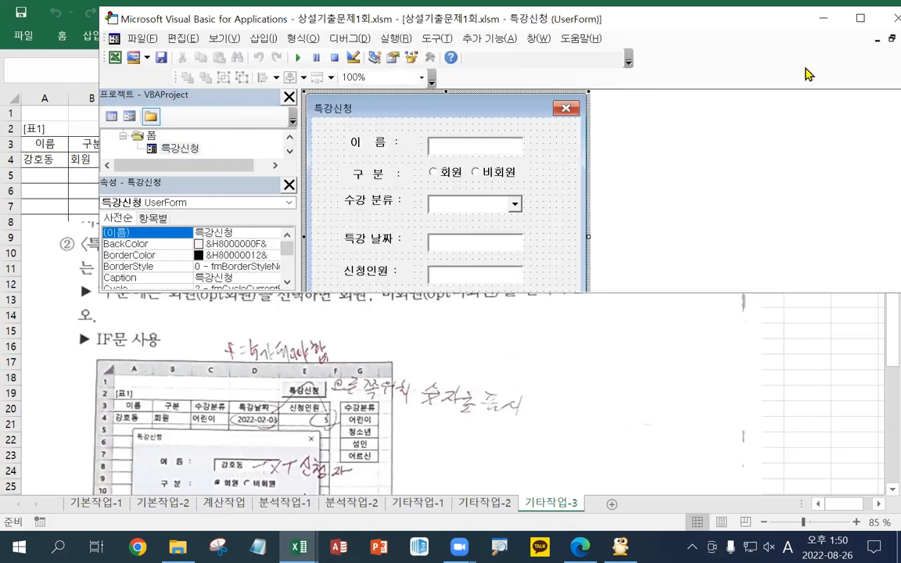
# Step: Create the cmd신청_Click procedure from the 신청 button on the form design
pyautogui.moveTo(749, 10); pyautogui.dragTo(629, 33)
pyautogui.moveTo(816, 134); pyautogui.dragTo(676, 213)
pyautogui.click(289, 237)
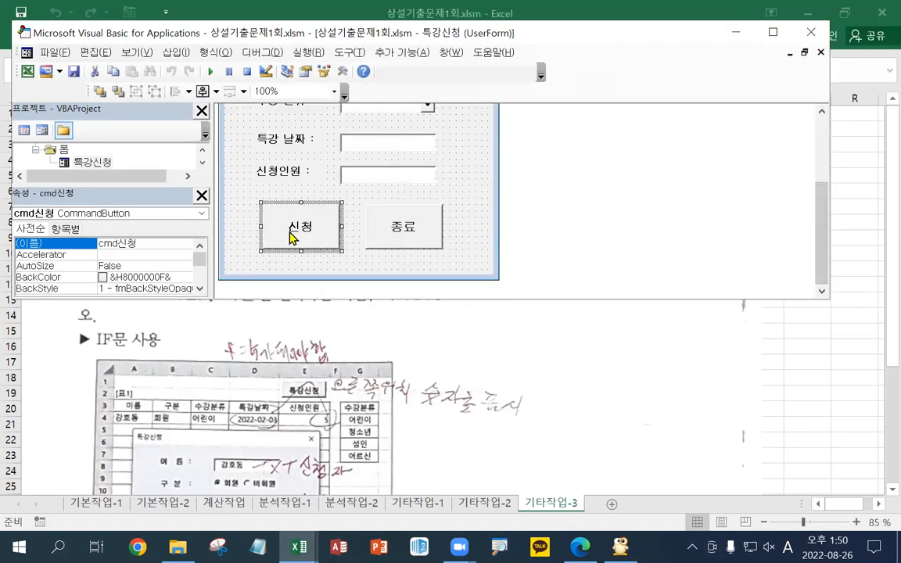
pyautogui.click(290, 237)
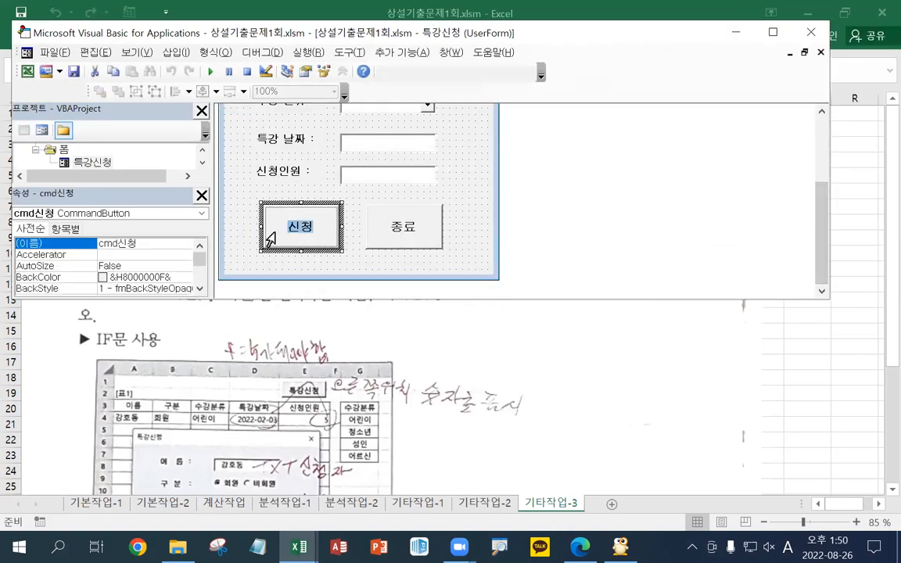
pyautogui.click(242, 231)
pyautogui.doubleClick(289, 237)
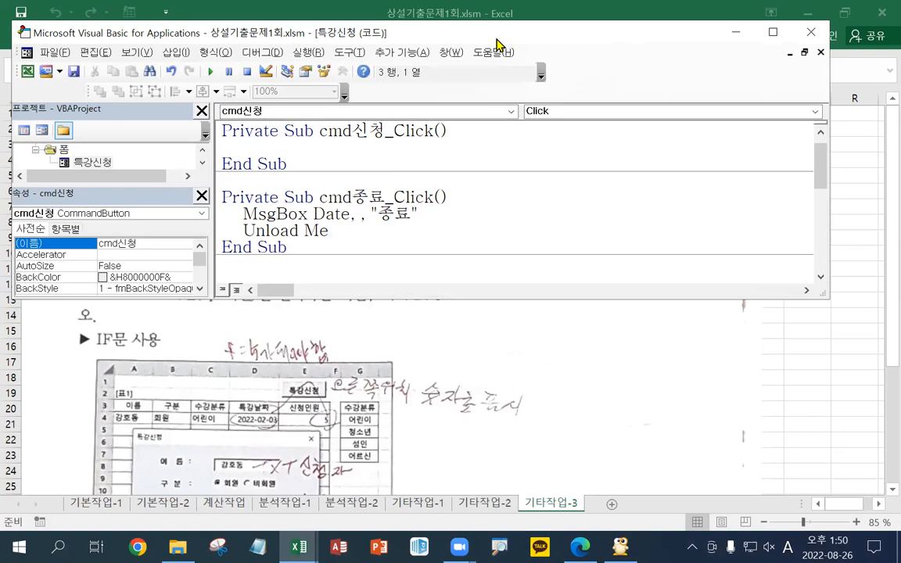
# Step: Begin the statement cells(x,1)= in cmd신청_Click, keeping the worksheet table in view
pyautogui.moveTo(496, 39); pyautogui.dragTo(543, 198)
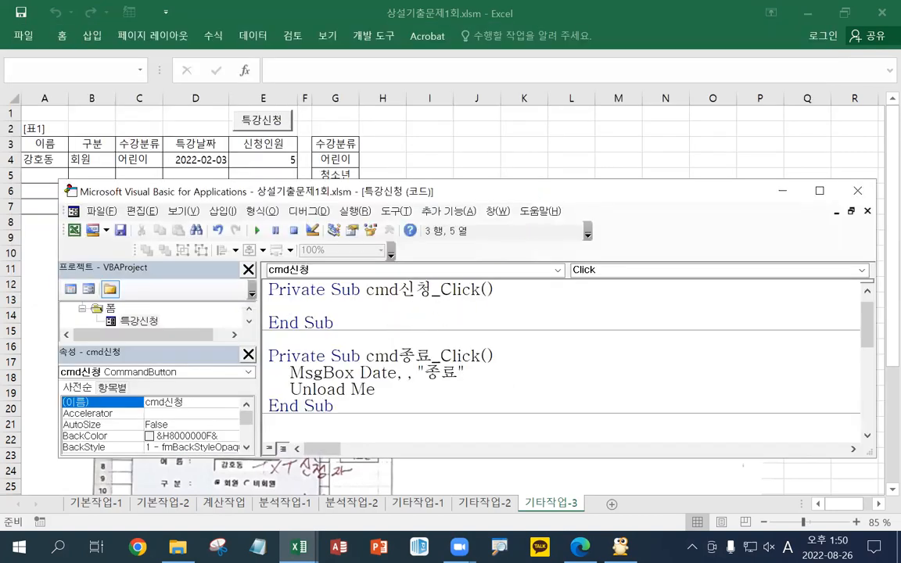
pyautogui.write('ells(x')
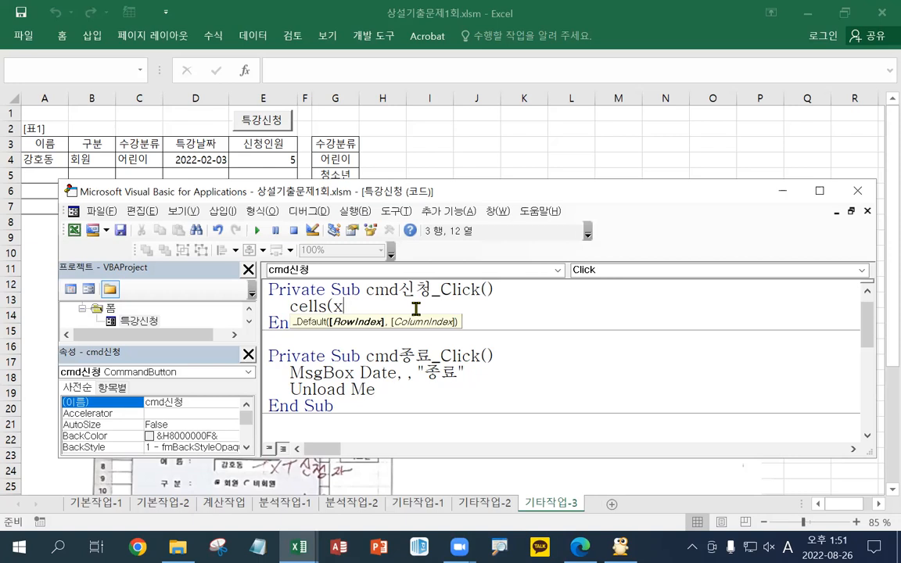
pyautogui.write(',1)=')
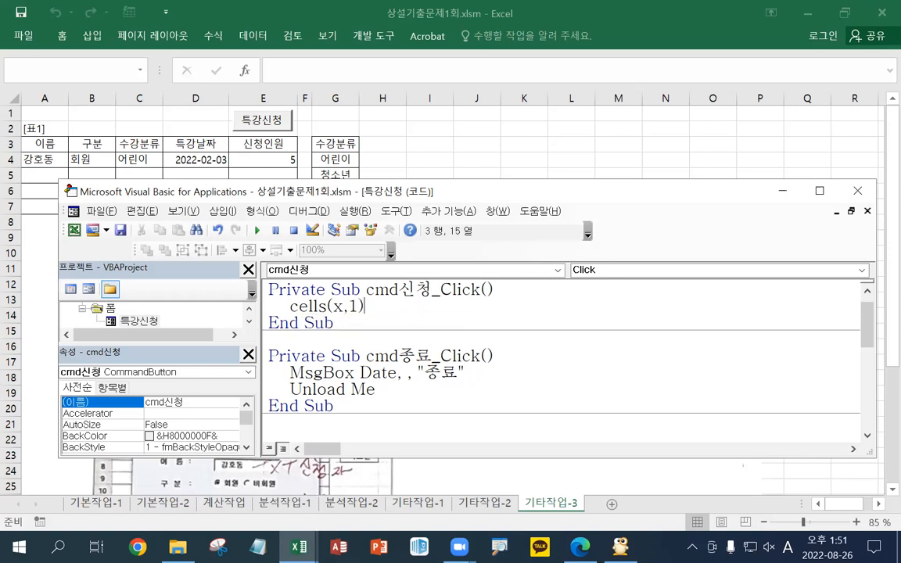
# Step: Check the control name of the 이름 text box on the form design and return to the cmd신청_Click code
pyautogui.click(560, 269)
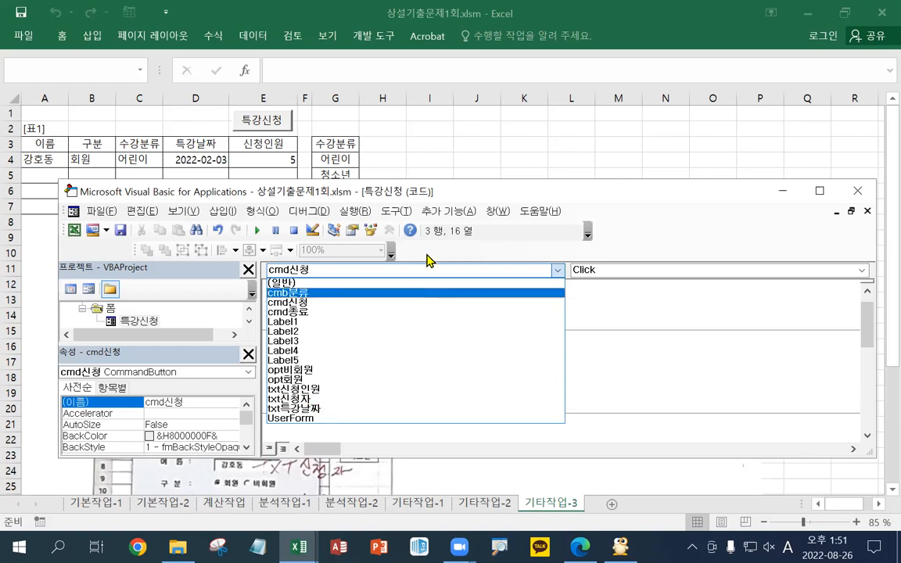
pyautogui.click(496, 194)
pyautogui.doubleClick(126, 320)
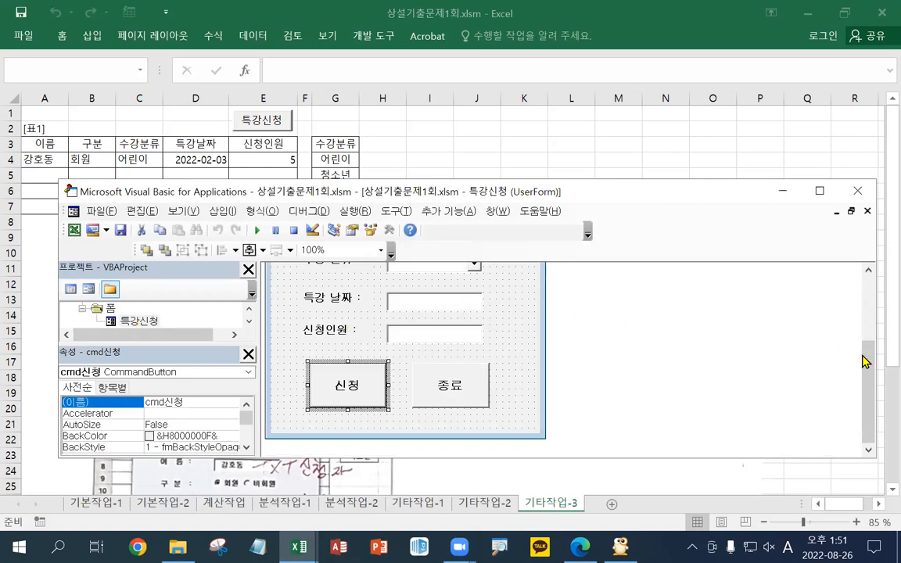
pyautogui.click(871, 324)
pyautogui.click(415, 315)
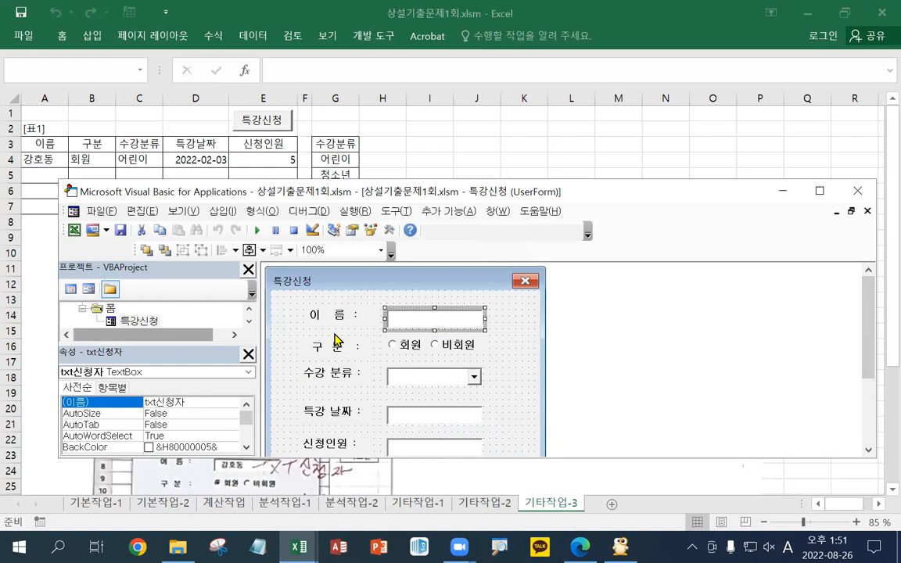
pyautogui.click(516, 340)
pyautogui.moveTo(870, 332); pyautogui.dragTo(869, 426)
pyautogui.doubleClick(347, 385)
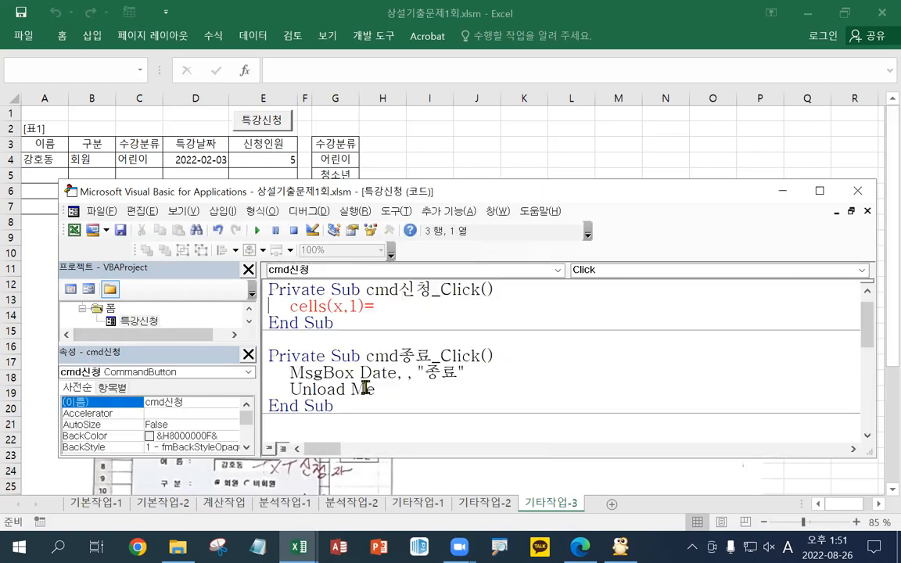
# Step: Look up the name field's control in the object list and complete the statement as cells(x,1)=txt신청자
pyautogui.write('txt')
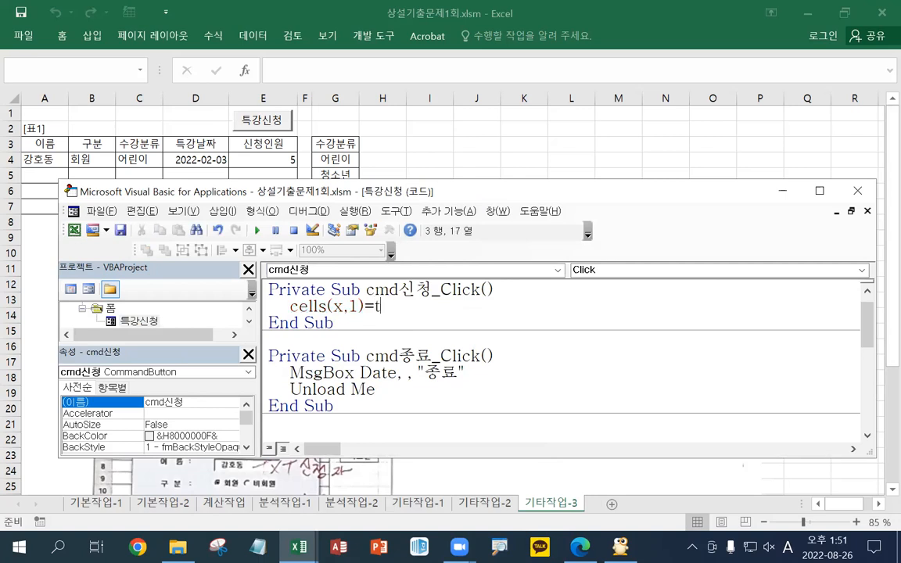
pyautogui.click(558, 270)
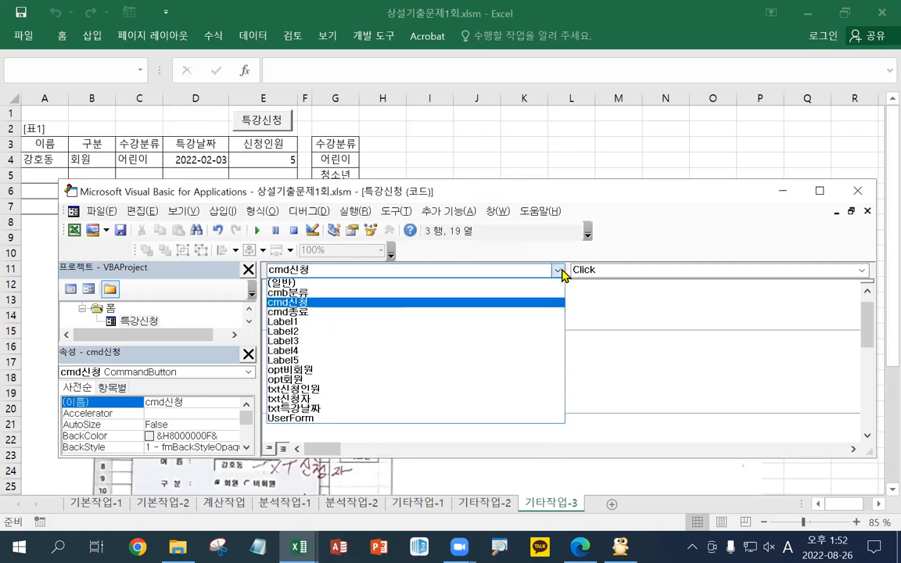
pyautogui.click(560, 270)
pyautogui.click(446, 306)
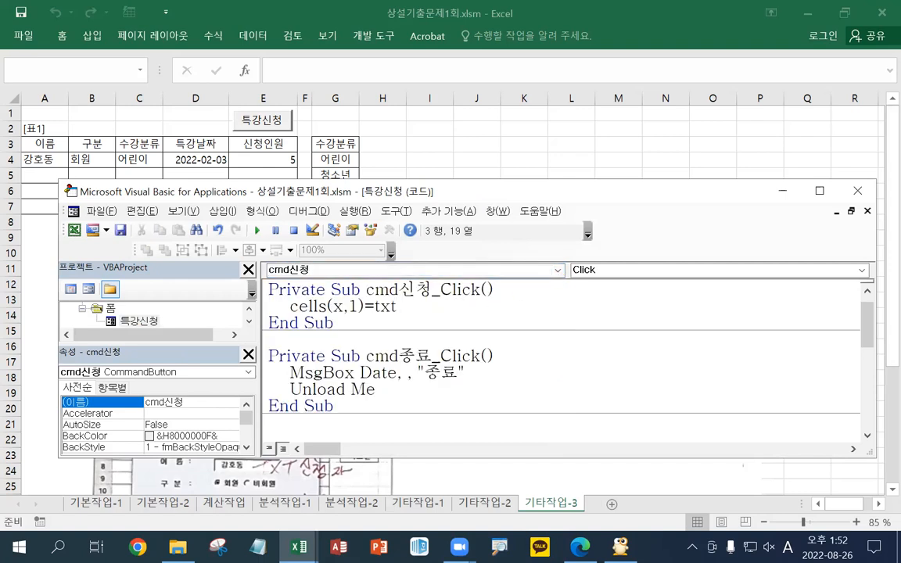
pyautogui.press('Hangul')
pyautogui.write('신청자.')
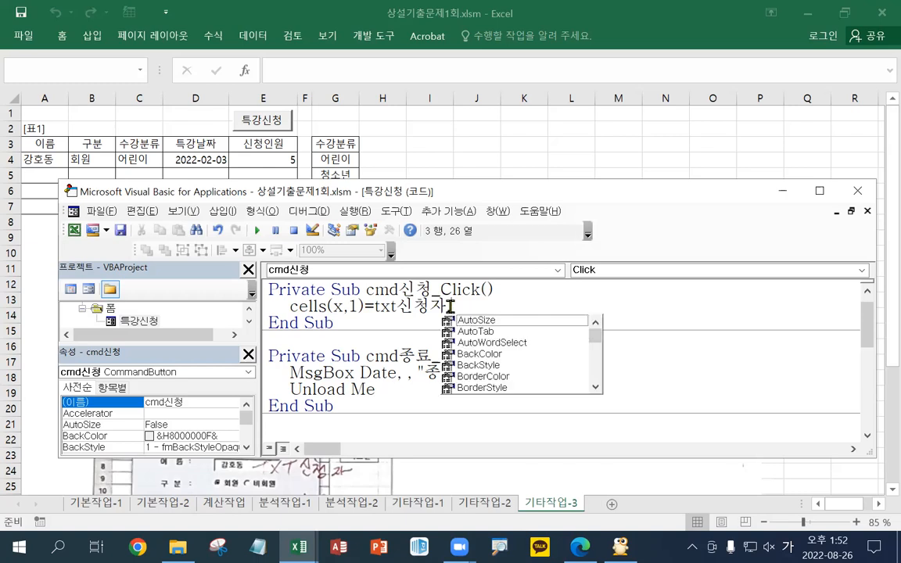
pyautogui.press('Hangul')
pyautogui.write('vau\\.,')
pyautogui.press('BackSpace')
pyautogui.press('BackSpace')
pyautogui.press('BackSpace')
pyautogui.press('BackSpace')
pyautogui.write('leu')
pyautogui.press('BackSpace')
pyautogui.press('BackSpace')
pyautogui.write('ue')
pyautogui.press('BackSpace')
pyautogui.press('BackSpace')
pyautogui.press('BackSpace')
pyautogui.press('BackSpace')
pyautogui.press('BackSpace')
pyautogui.press('BackSpace')
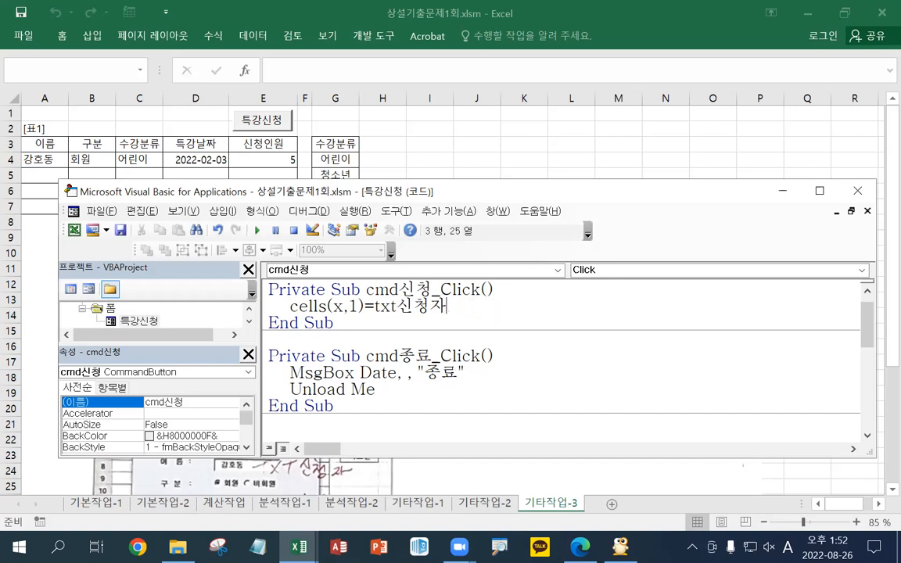
# Step: Declare x as Integer on a line above the Cells(x, 1) statement in cmd신청_Click
pyautogui.press('Return')
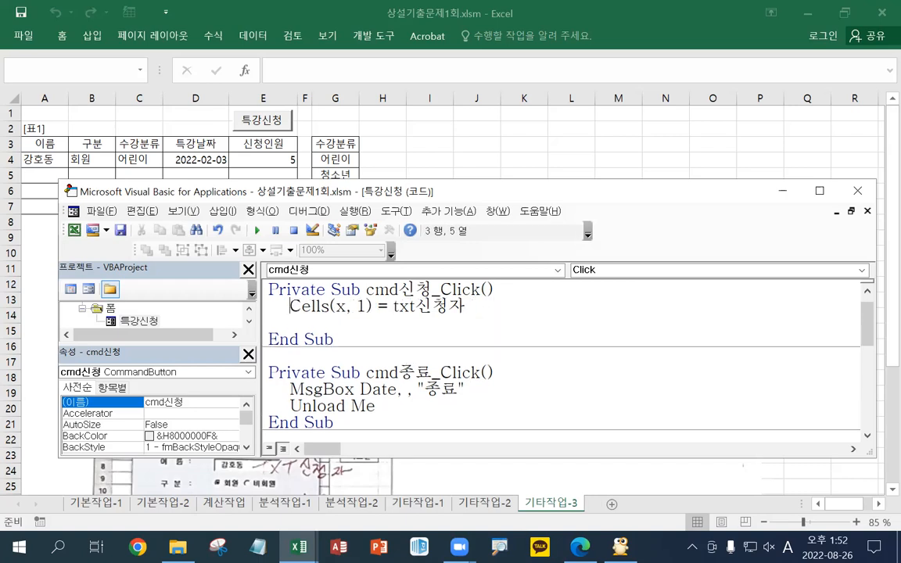
pyautogui.press('Return')
pyautogui.press('Return')
pyautogui.press('Up')
pyautogui.write('dim')
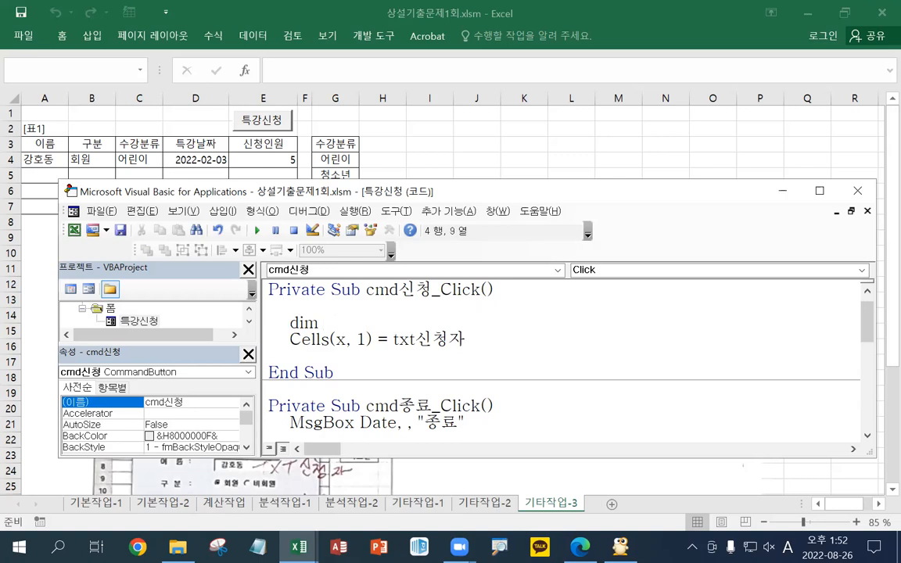
pyautogui.write('x as')
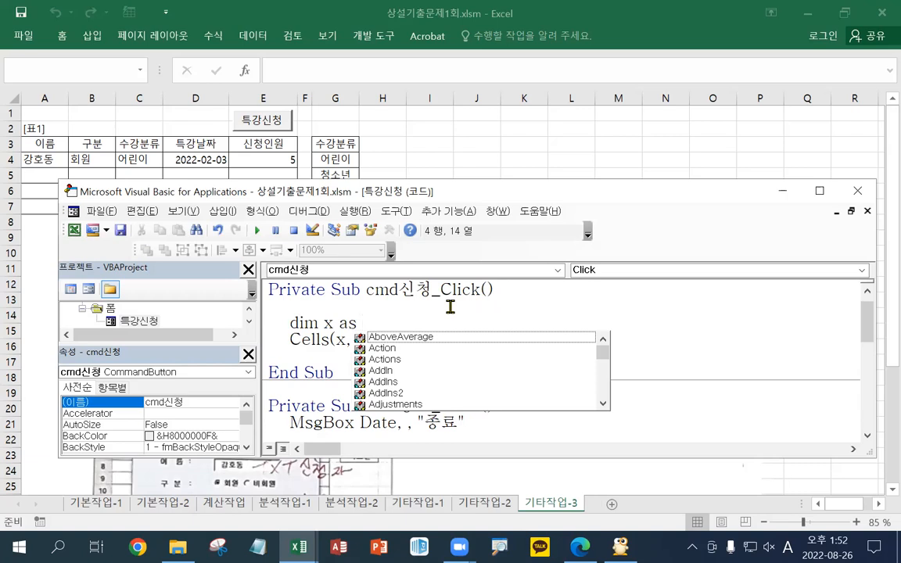
pyautogui.write('te')
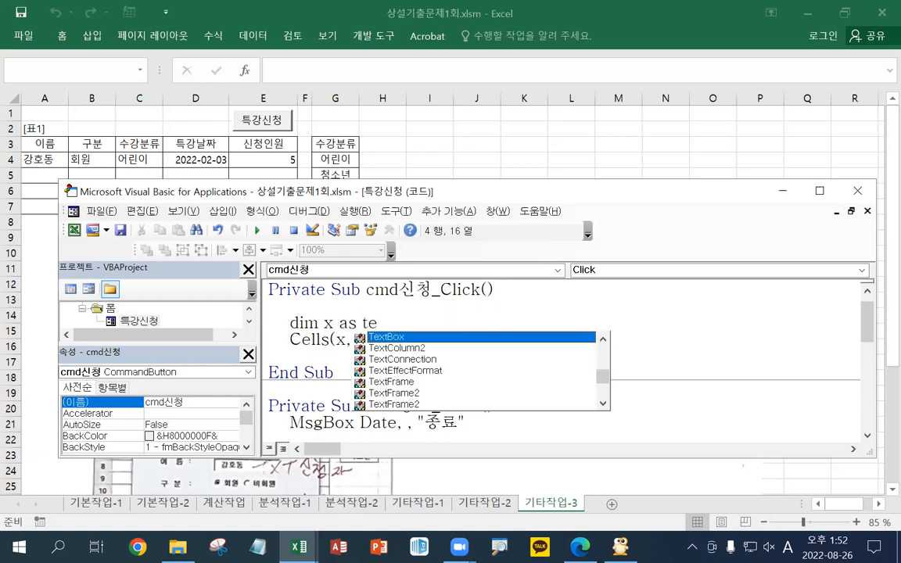
pyautogui.press('BackSpace')
pyautogui.press('BackSpace')
pyautogui.write('i')
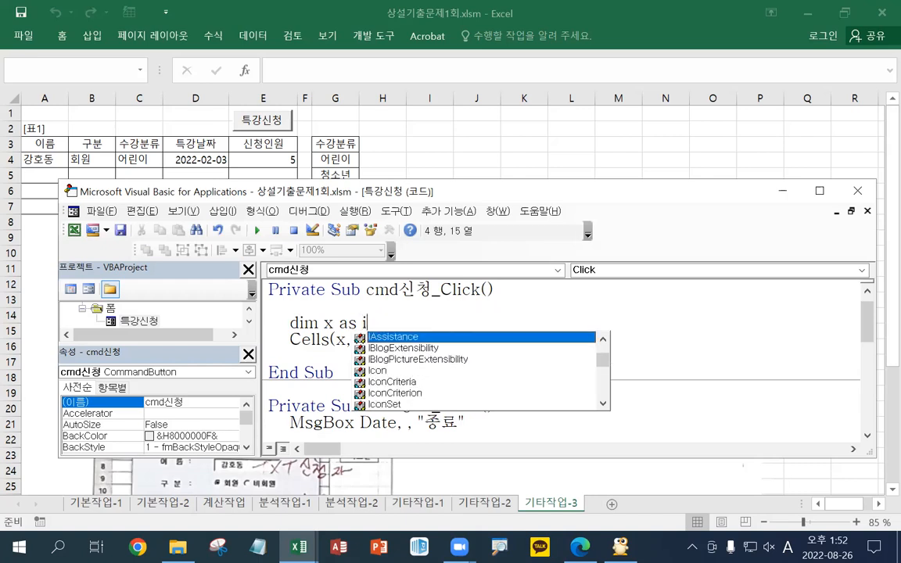
pyautogui.write('ngeger')
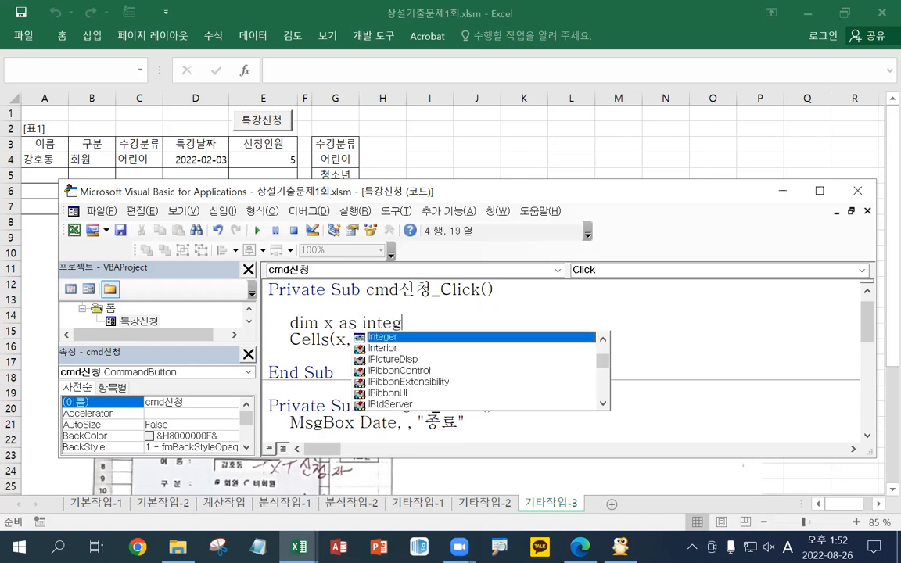
pyautogui.press('Return')
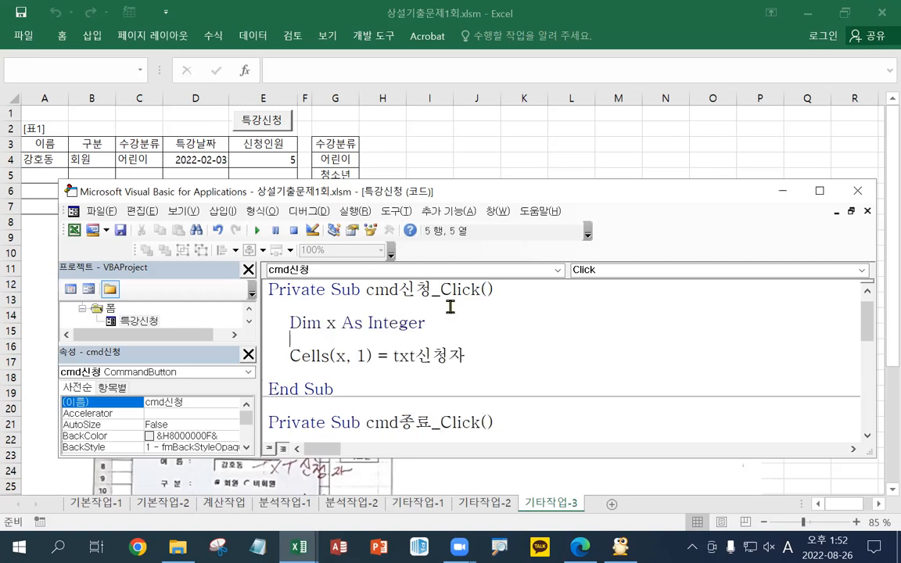
# Step: Begin the statement x=range("A3"). below the declaration and comment that line out
pyautogui.write('x=')
pyautogui.write('ran')
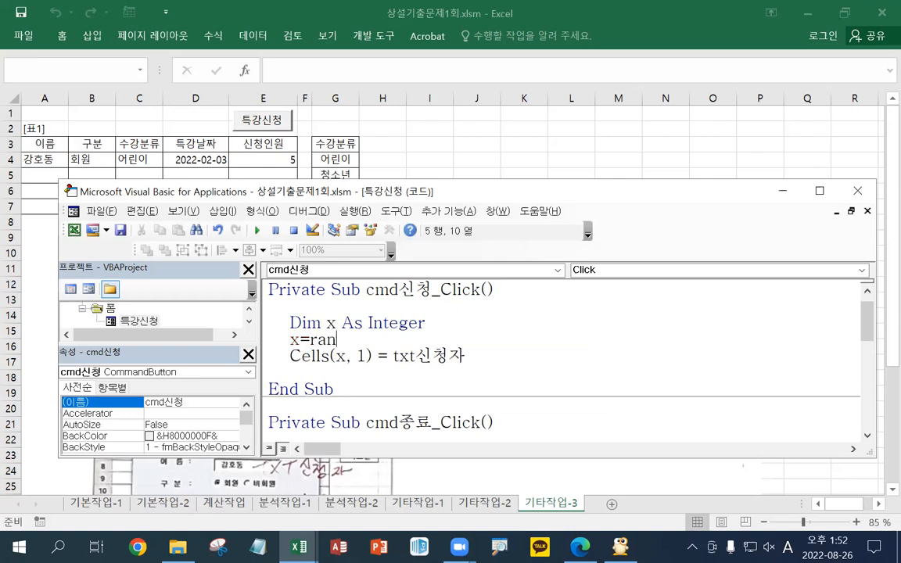
pyautogui.write('ge("A3')
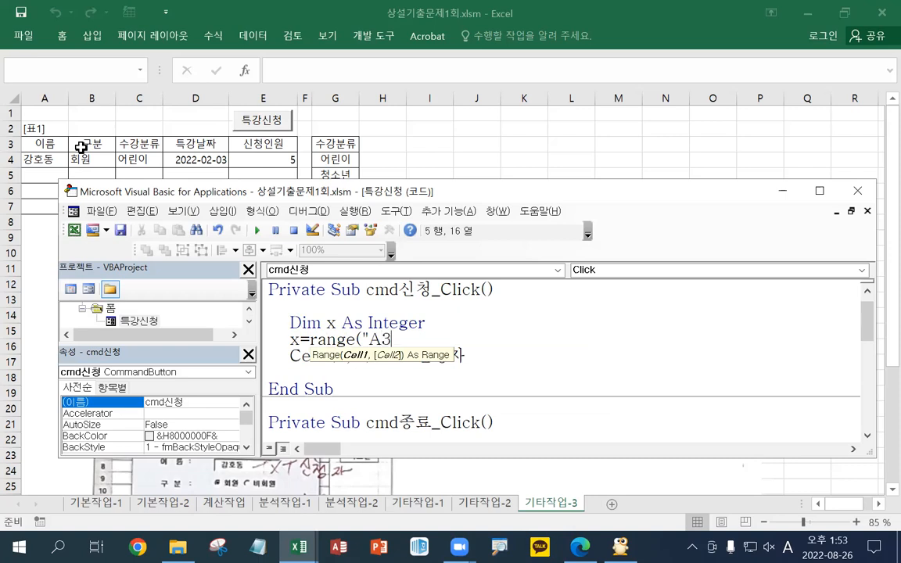
pyautogui.write('")')
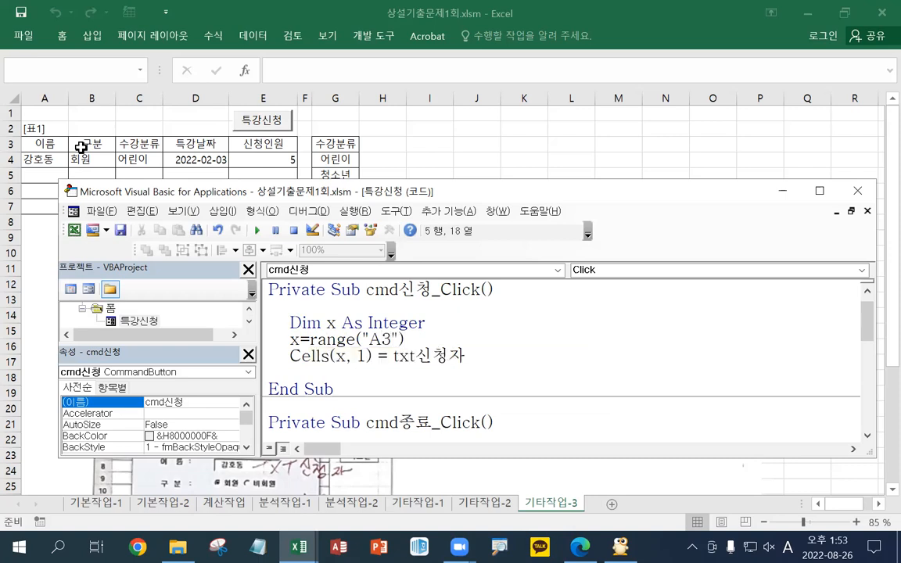
pyautogui.write('.')
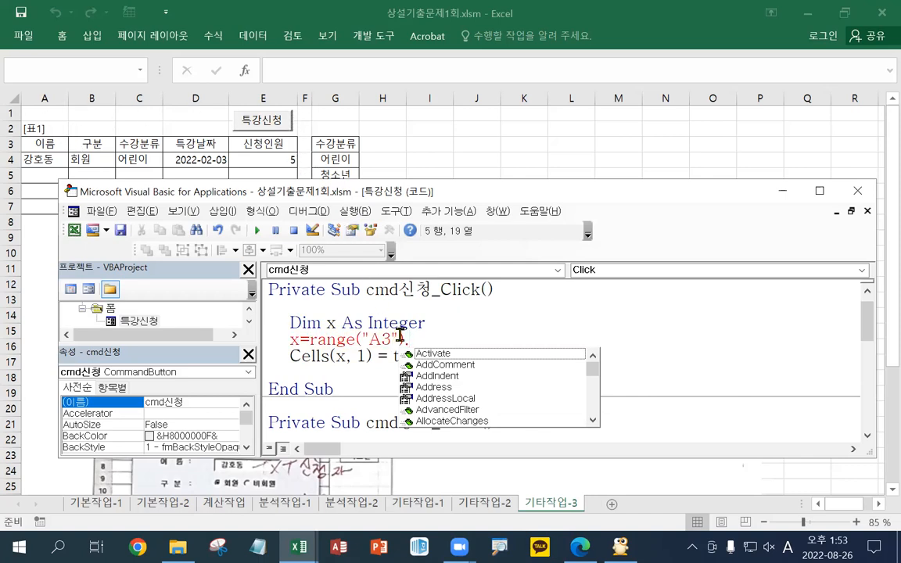
pyautogui.click(297, 342)
pyautogui.write("'")
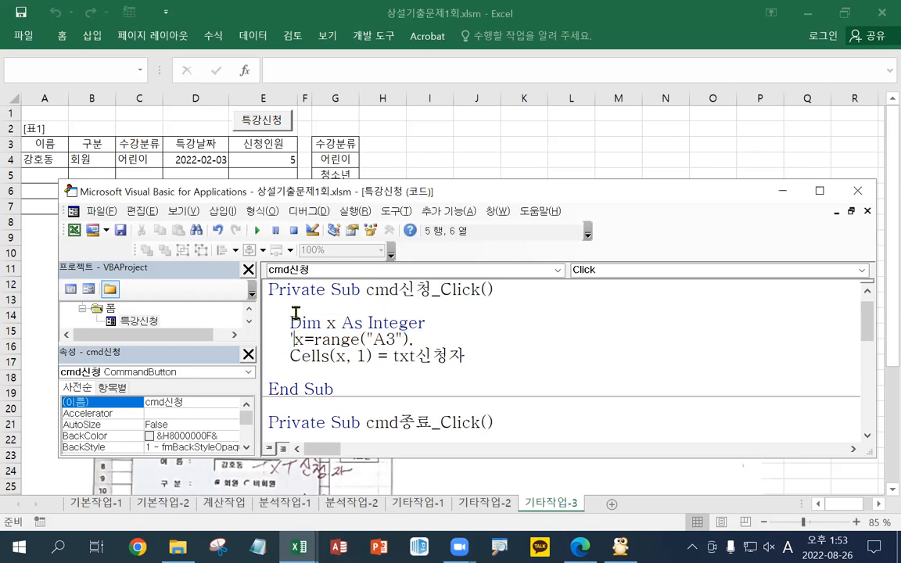
# Step: Fill cells A2:E4 of [표1] on the worksheet with a light gold colour
pyautogui.click(134, 159)
pyautogui.moveTo(39, 128); pyautogui.dragTo(258, 160)
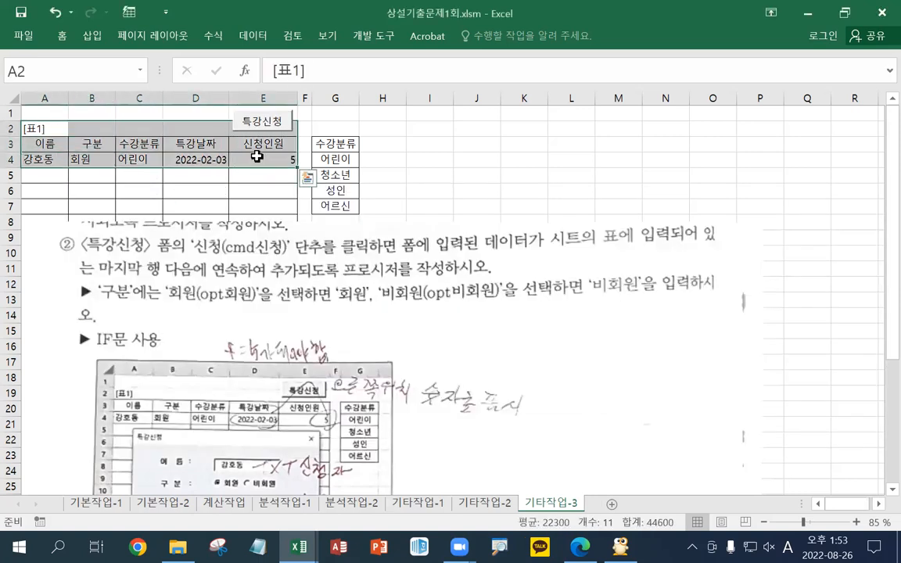
pyautogui.rightClick(257, 156)
pyautogui.click(328, 134)
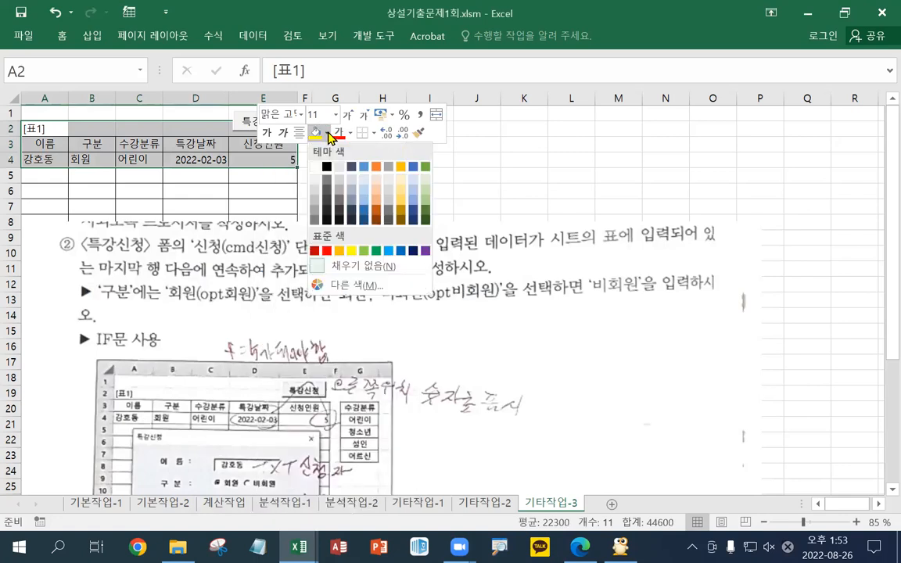
pyautogui.click(329, 135)
pyautogui.click(328, 134)
pyautogui.click(401, 180)
pyautogui.click(304, 205)
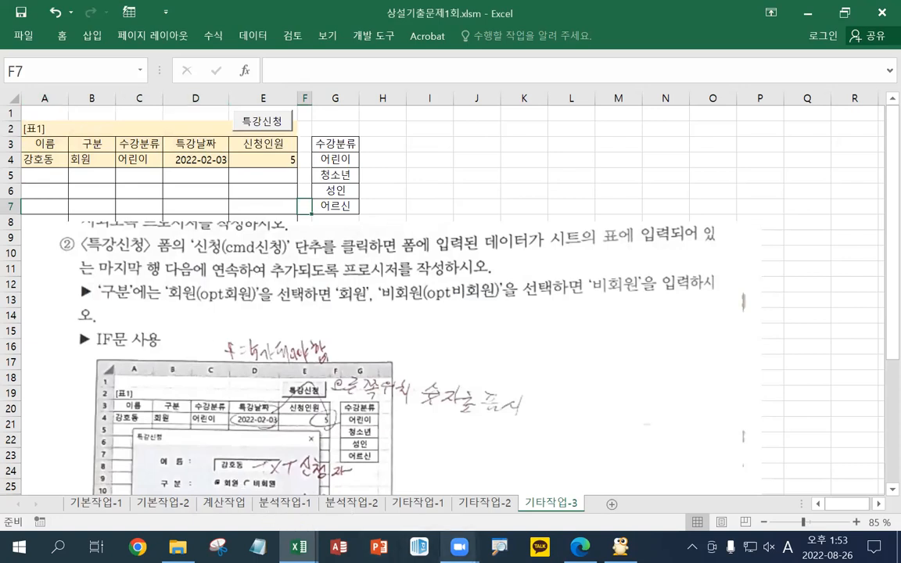
# Step: Return to the cmd신청_Click code, uncomment the x line and complete it as x = Range("A3").CurrentRegion.Rows.Count + 2
pyautogui.click(299, 547)
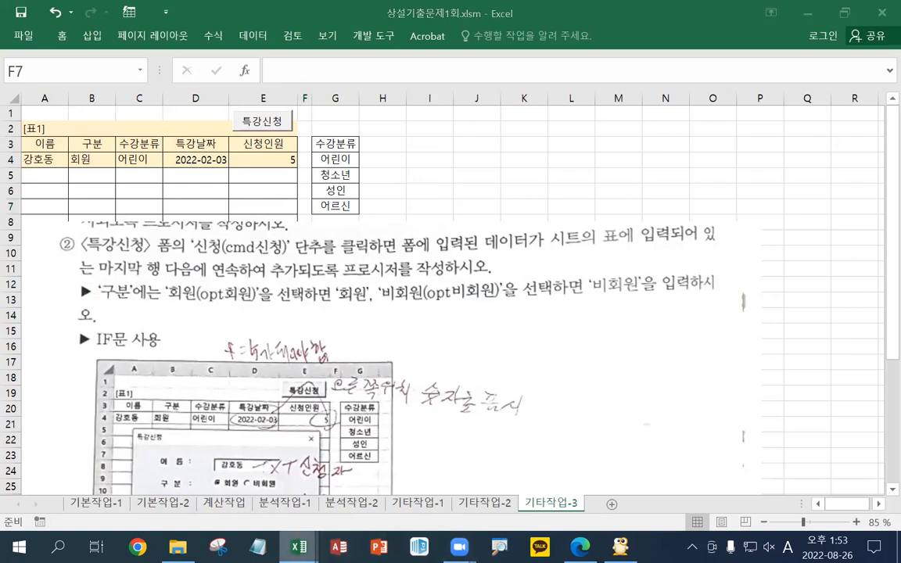
pyautogui.click(467, 495)
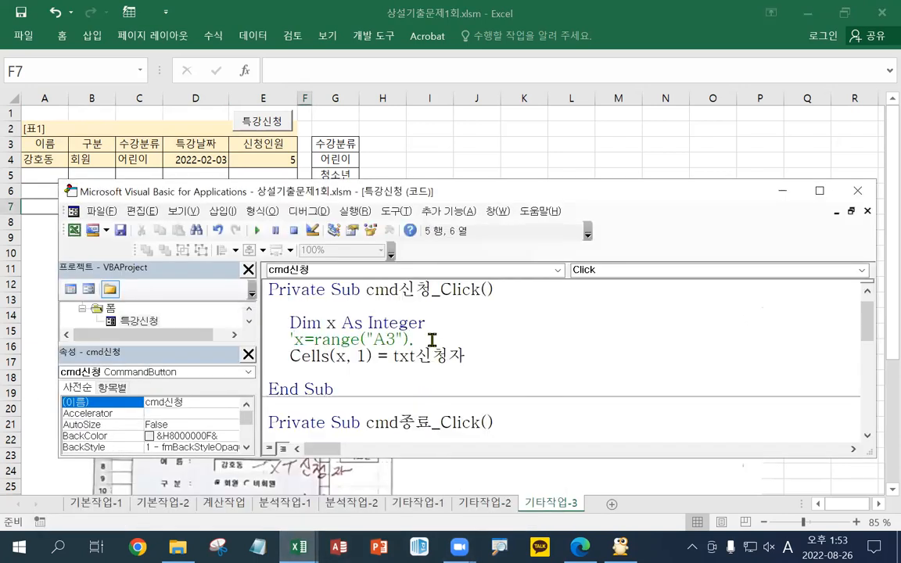
pyautogui.press('BackSpace')
pyautogui.click(468, 344)
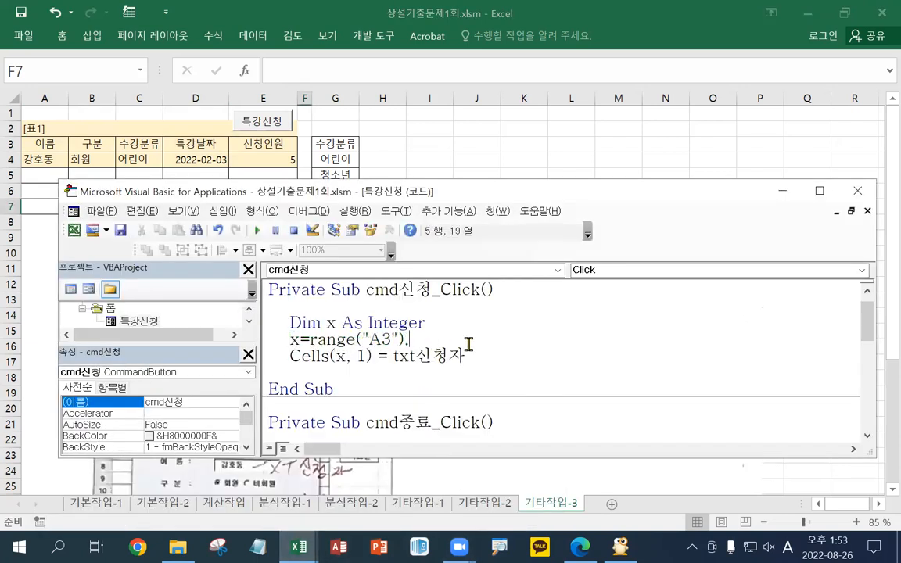
pyautogui.write('currentregion.')
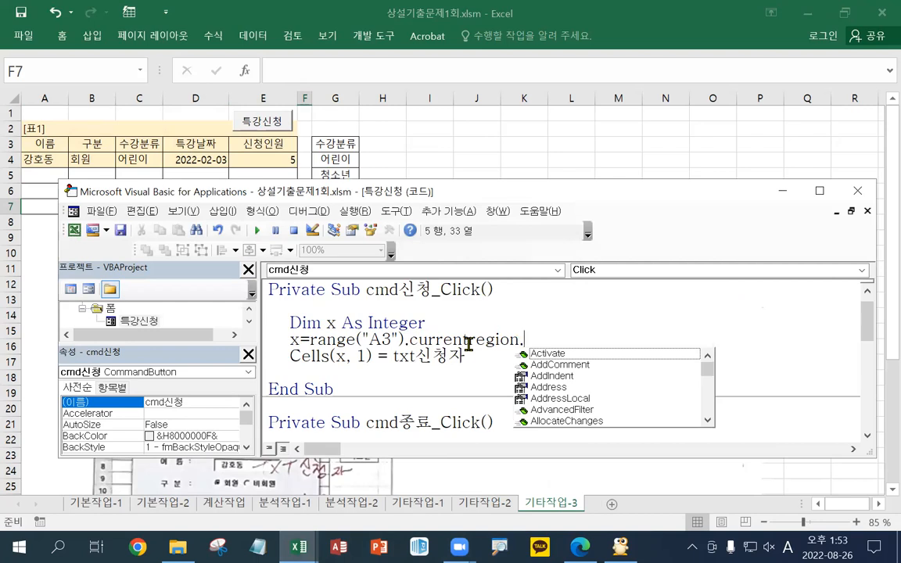
pyautogui.write('region.Rows')
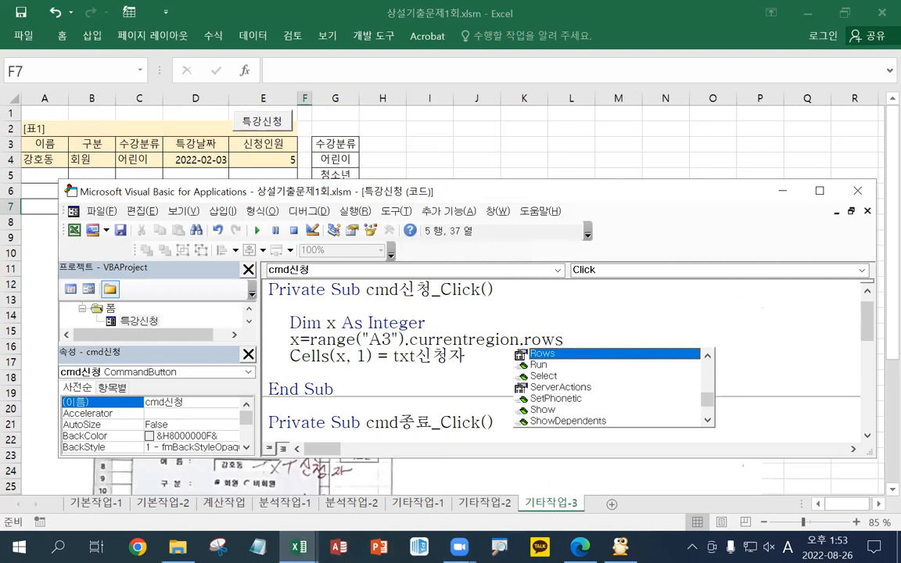
pyautogui.write('.count')
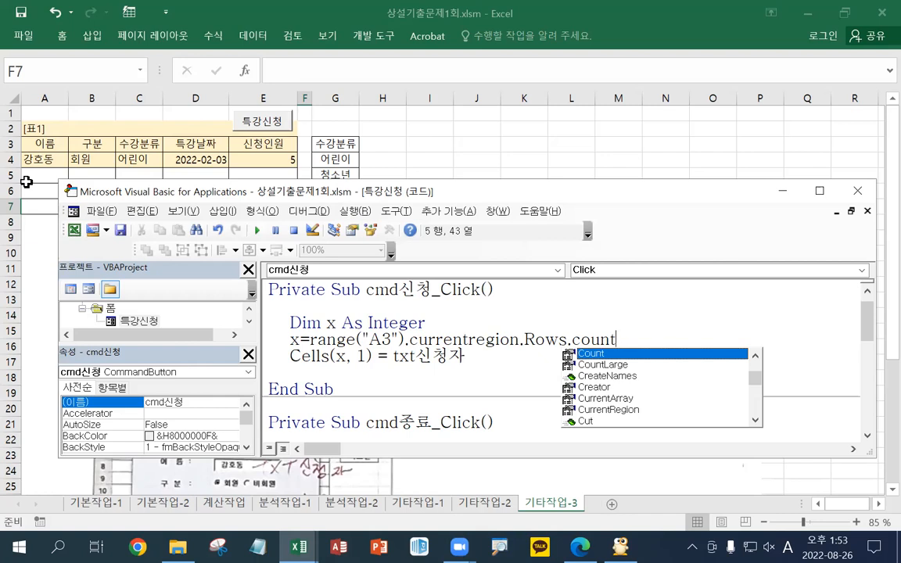
pyautogui.click(618, 343)
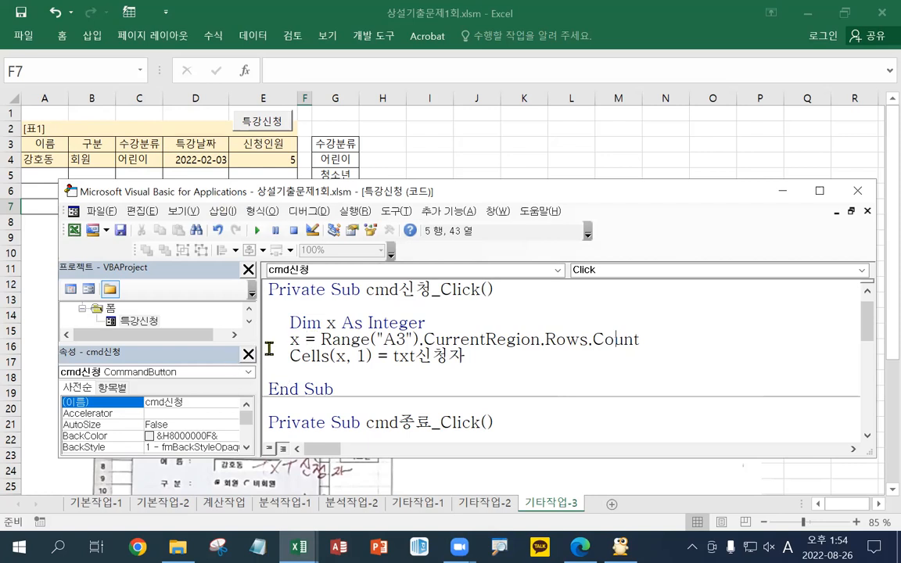
pyautogui.click(665, 349)
pyautogui.click(651, 341)
pyautogui.write('+ 2')
# Step: Begin the statement cells(x,2)= below the Cells(x, 1) line and look through the form's control names in the object list
pyautogui.press('Down')
pyautogui.press('Down')
pyautogui.write('ce')
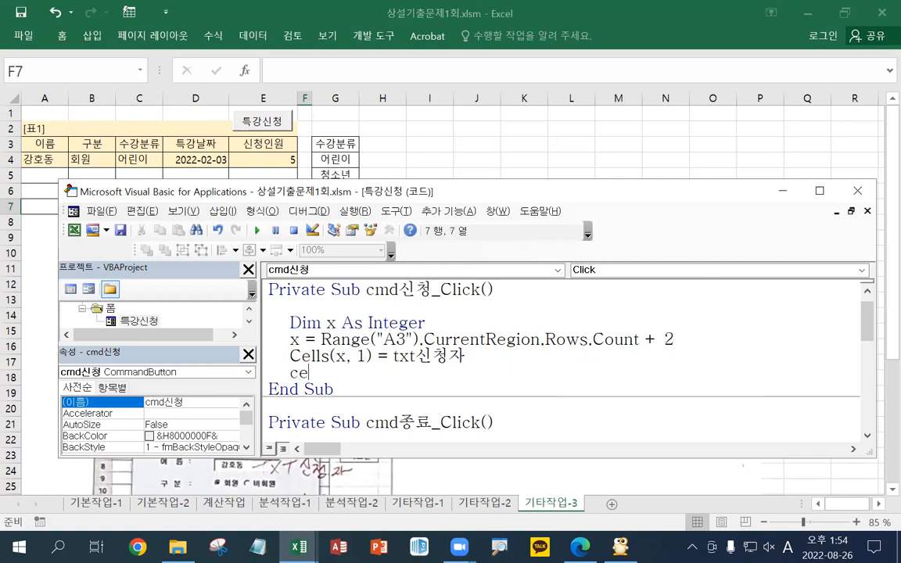
pyautogui.write('lls(x,2)')
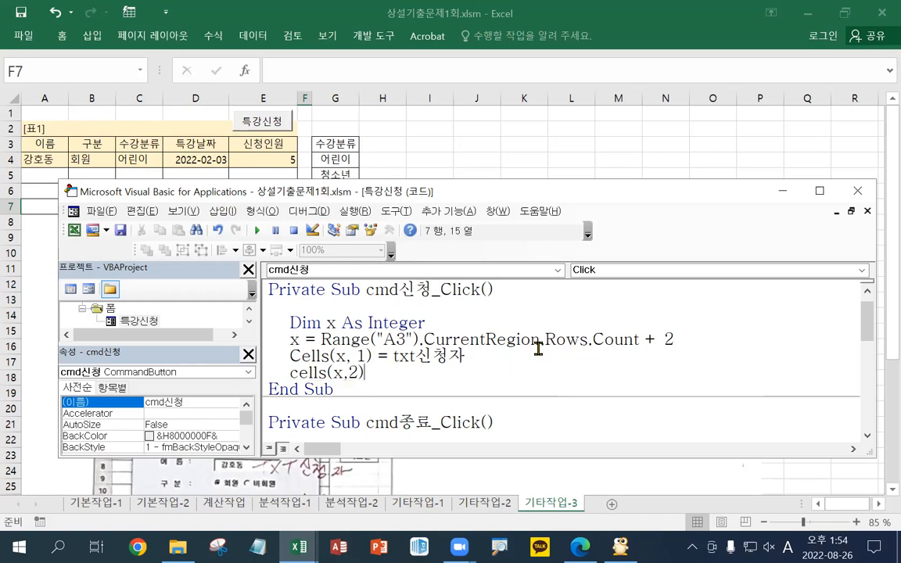
pyautogui.write('=')
pyautogui.click(558, 270)
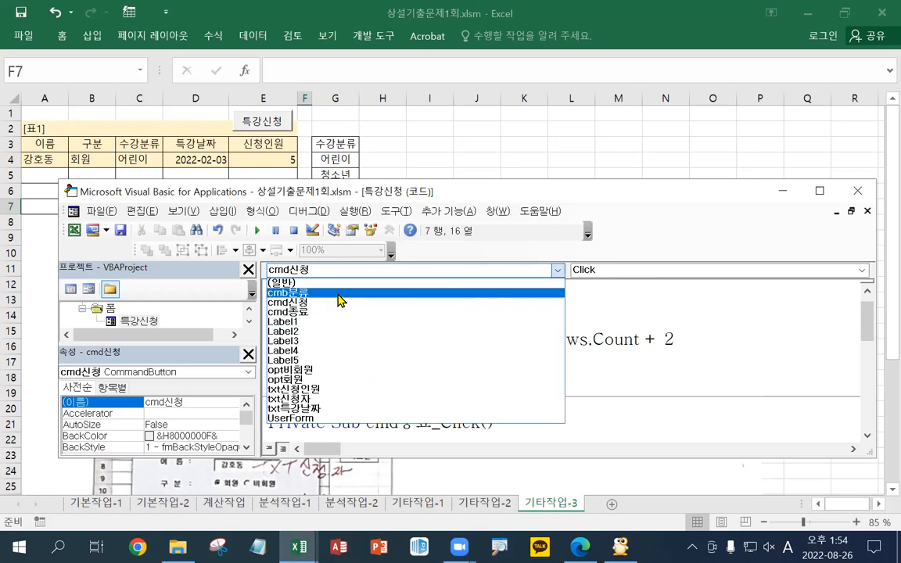
pyautogui.click(636, 337)
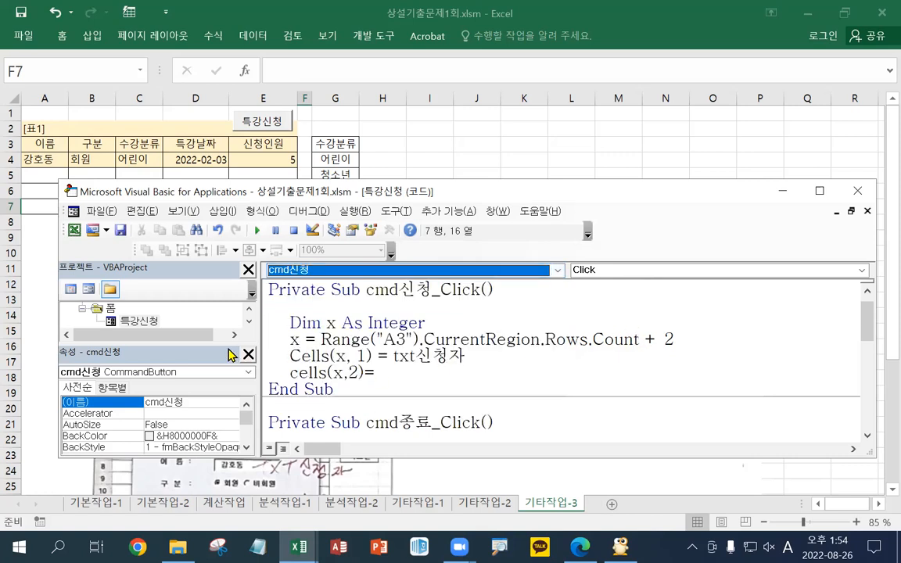
# Step: Show the 특강신청 form design and check the control name of the 수강 분류 combo box
pyautogui.doubleClick(136, 320)
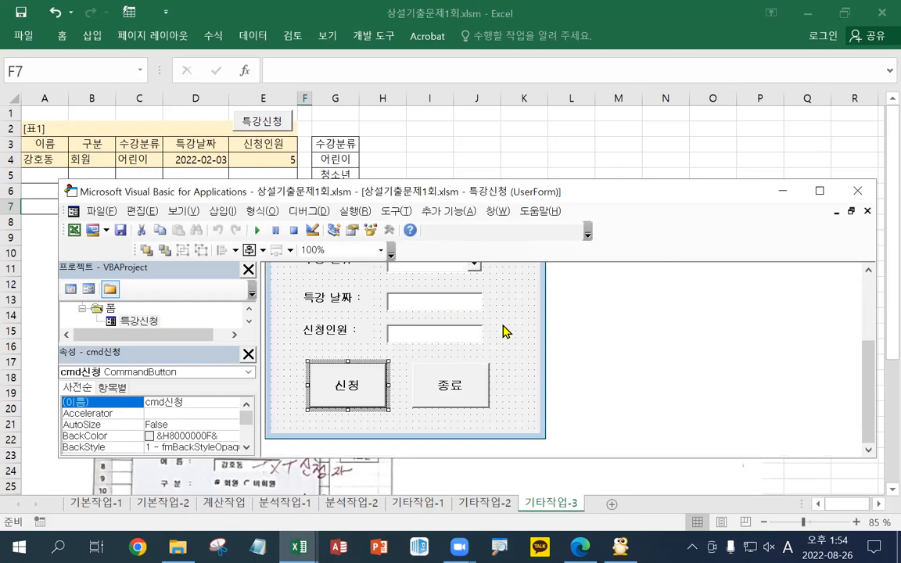
pyautogui.moveTo(866, 377); pyautogui.dragTo(864, 335)
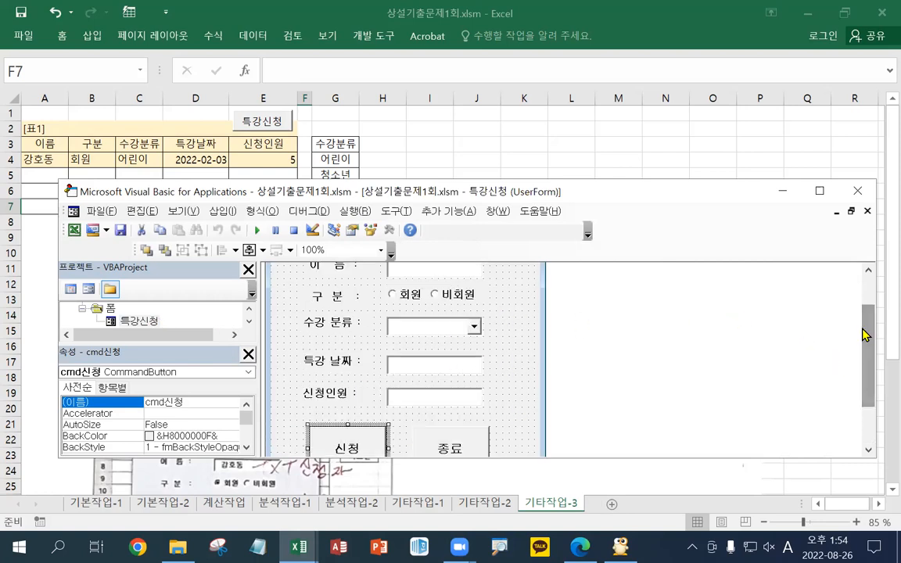
pyautogui.click(427, 329)
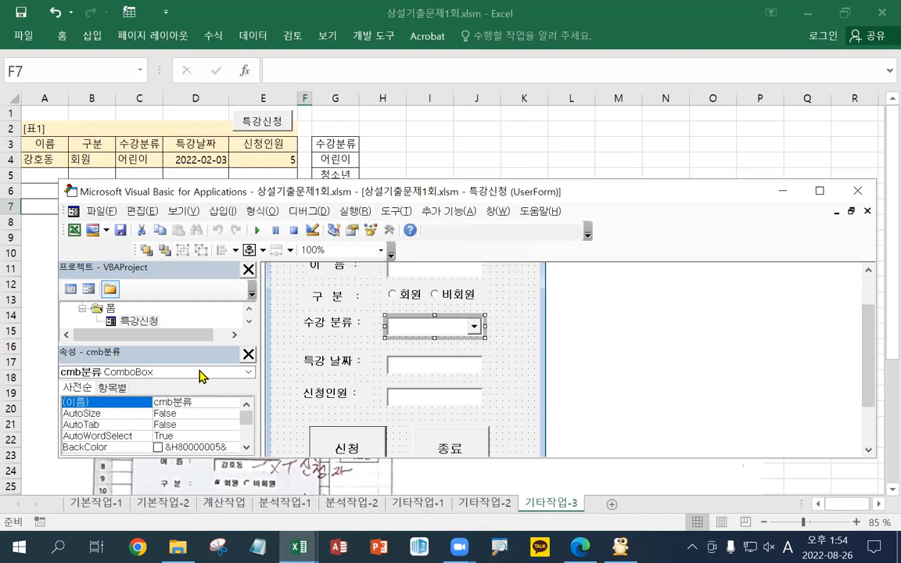
pyautogui.click(346, 440)
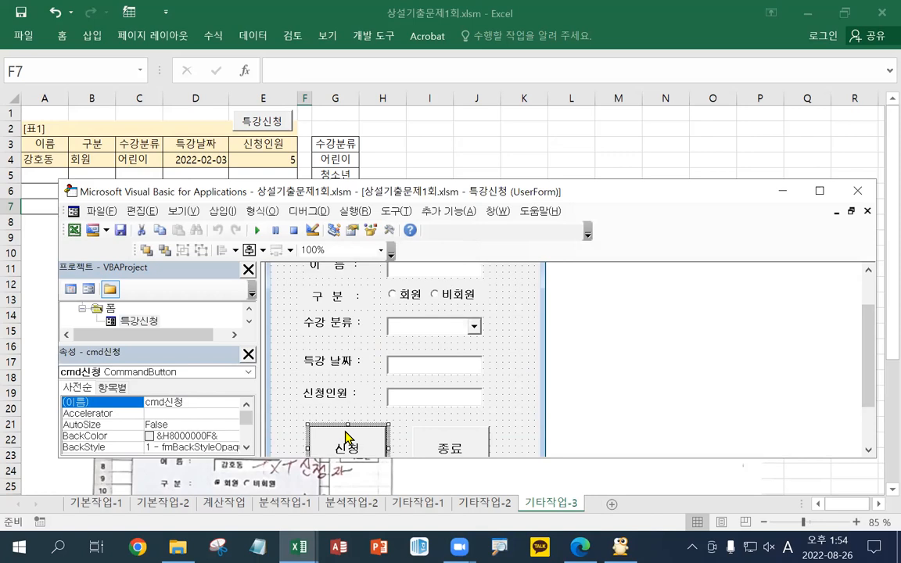
# Step: Return to the cmd신청_Click code, assign cmb분류 in the unfinished Cells statement and correct its column index to 3
pyautogui.doubleClick(347, 440)
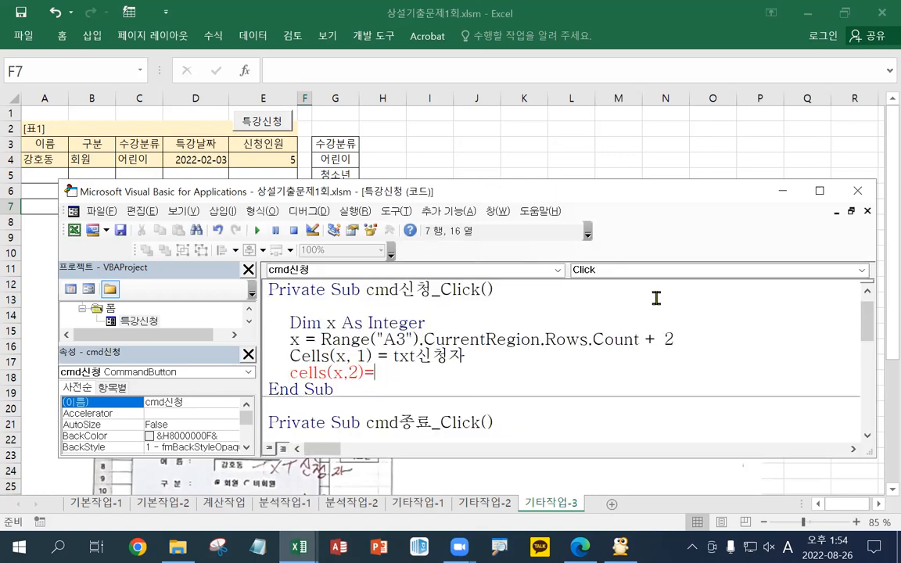
pyautogui.write('cmb')
pyautogui.press('Hangul')
pyautogui.write('분류')
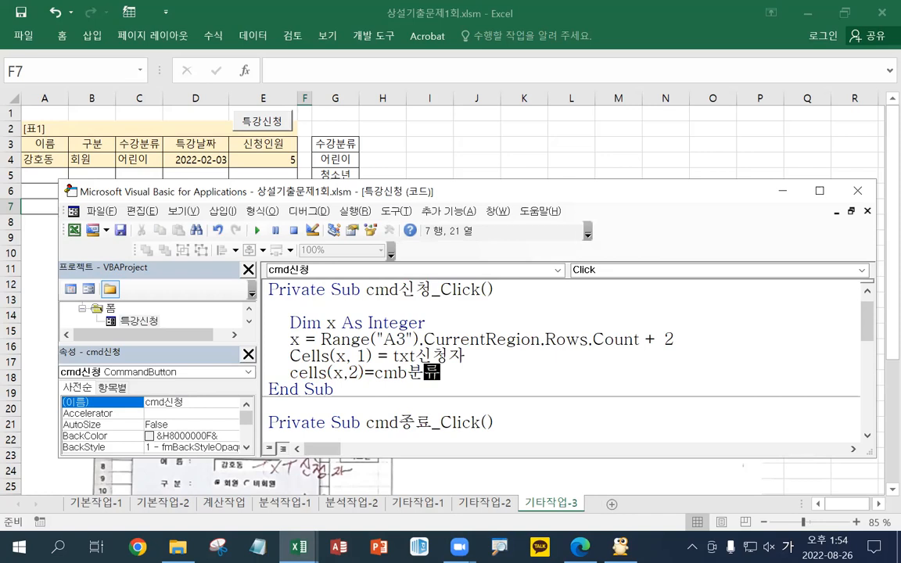
pyautogui.press('Return')
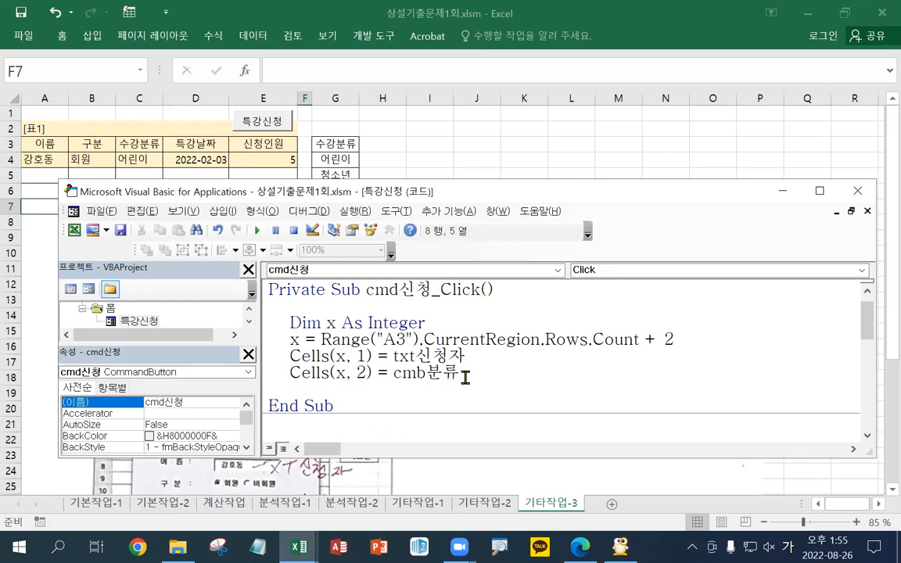
pyautogui.click(362, 373)
pyautogui.press('BackSpace')
pyautogui.write('3')
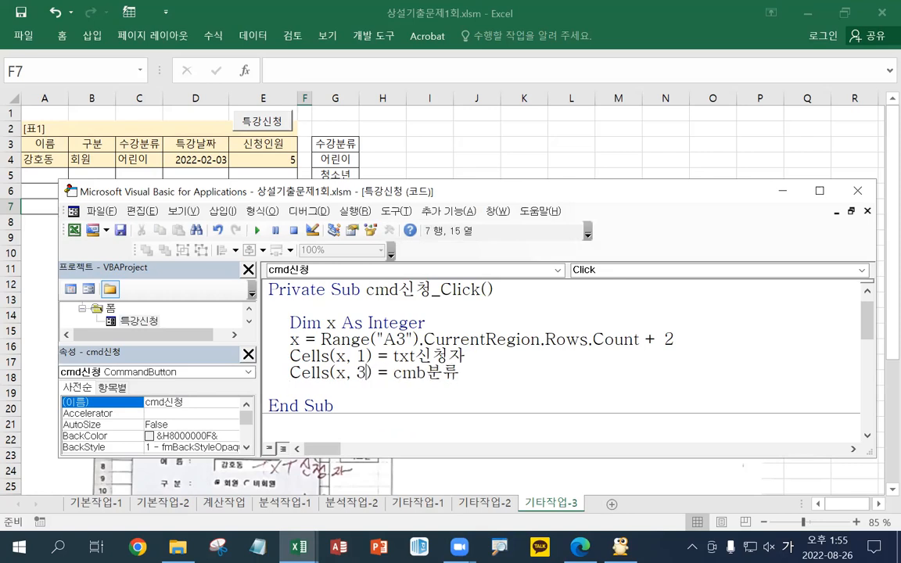
# Step: Insert the partial statement cells(x,2) on a new line between the Cells(x, 1) and Cells(x, 3) lines
pyautogui.click(484, 354)
pyautogui.press('Return')
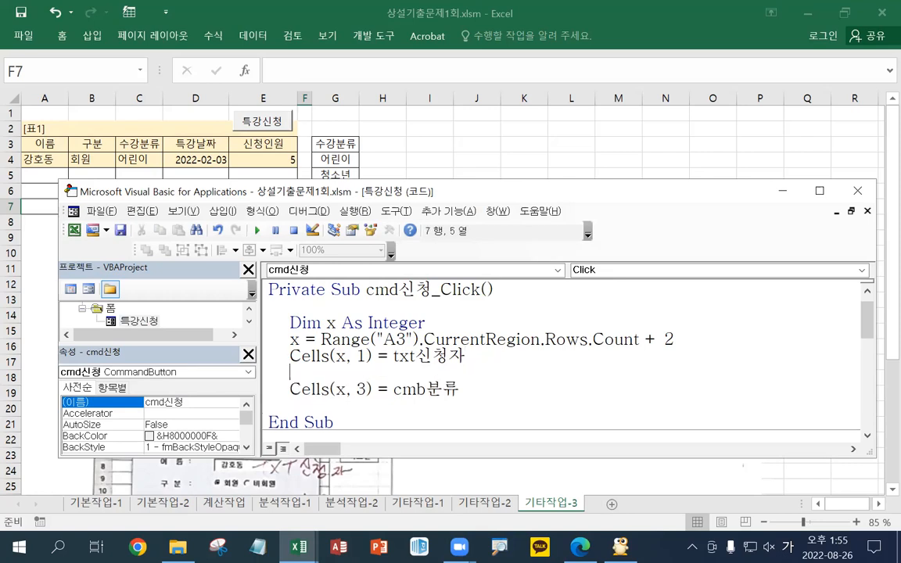
pyautogui.write('ㅊㄷ')
pyautogui.press('BackSpace')
pyautogui.press('BackSpace')
pyautogui.press('Hangul')
pyautogui.write('cells(x')
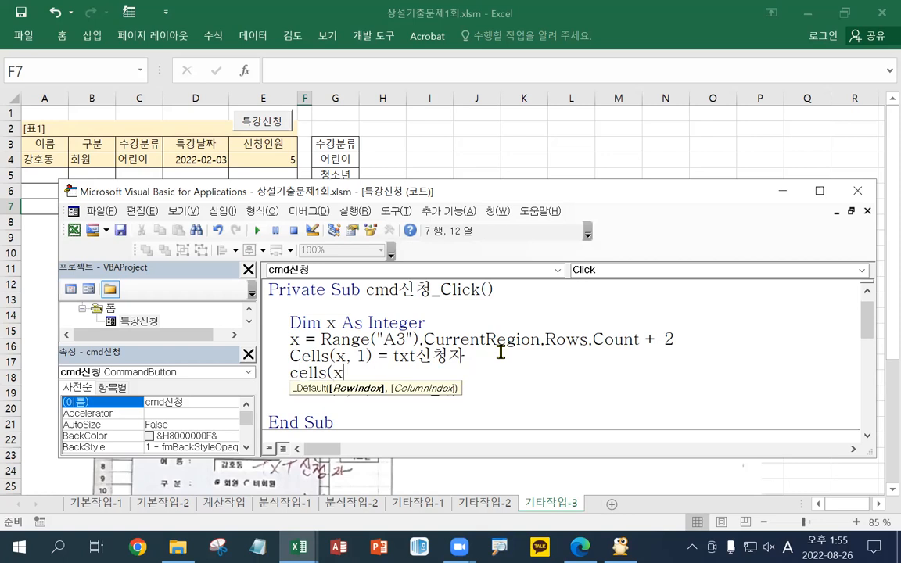
pyautogui.write(',2')
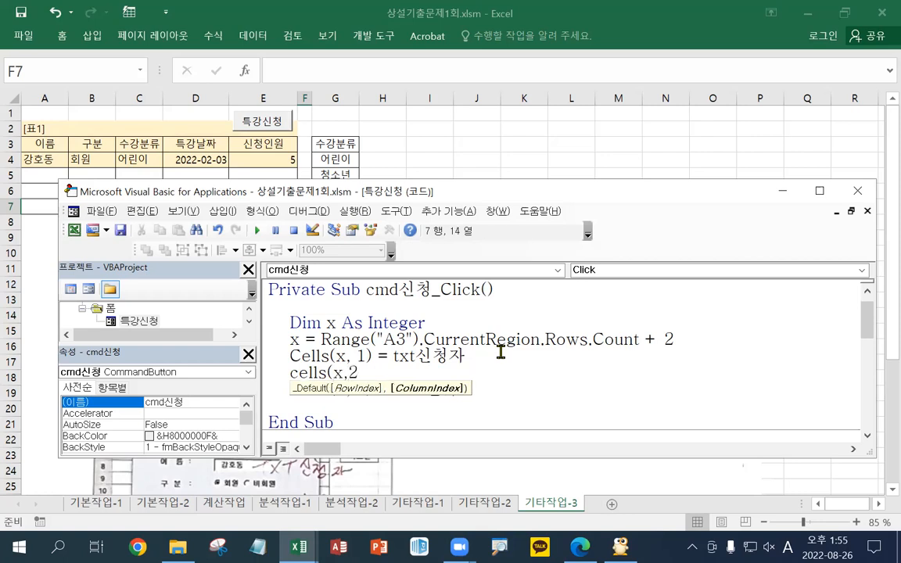
pyautogui.write(')')
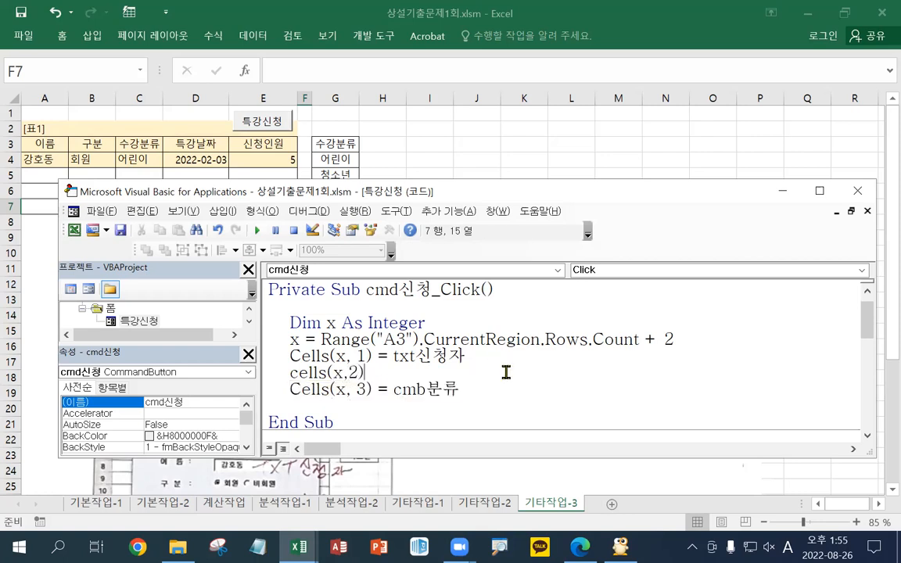
# Step: Check the task ② instructions on the worksheet, and comment out the cells(x,2) line in the code
pyautogui.click(501, 473)
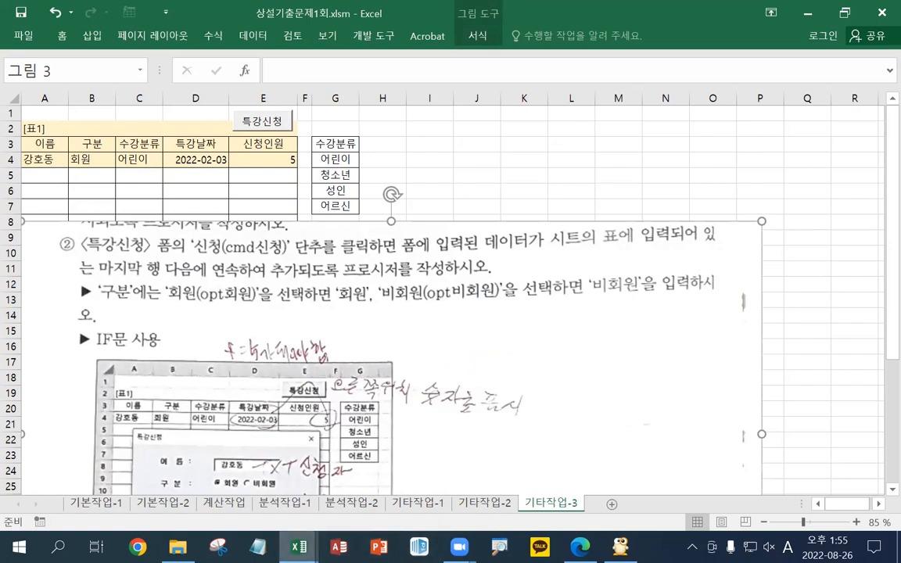
pyautogui.moveTo(298, 546)
pyautogui.click(477, 522)
pyautogui.click(290, 372)
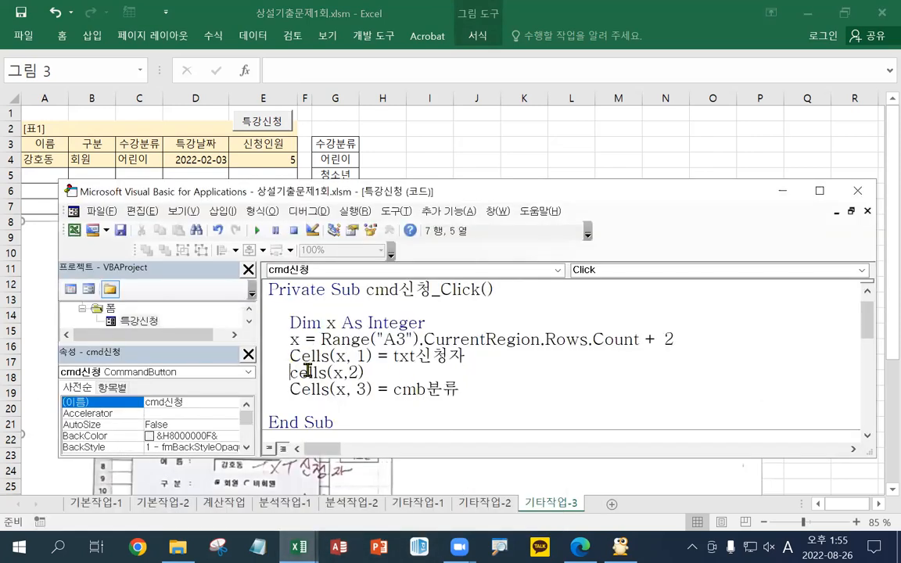
pyautogui.write("'")
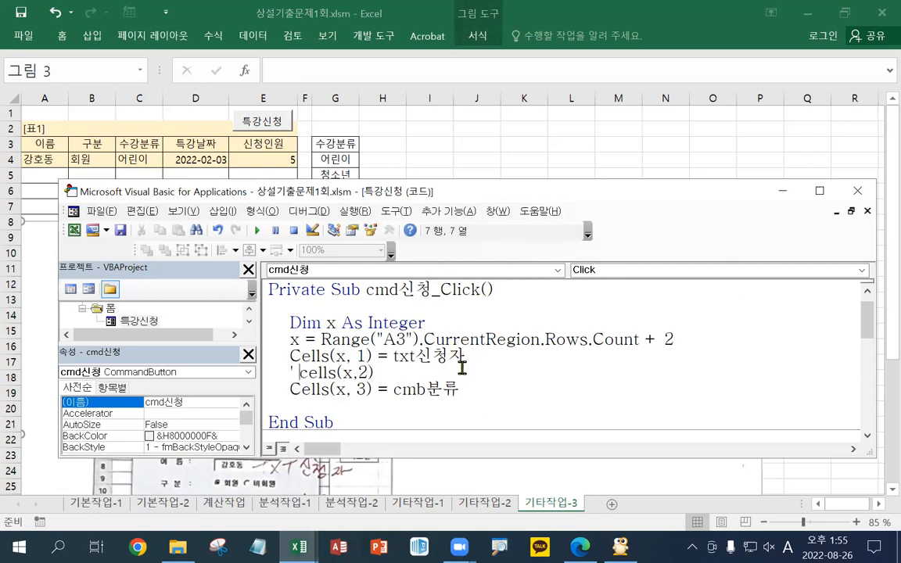
# Step: Add the statement Cells(x, 4) = txt특강날짜 below the Cells(x, 3) line, looking up the control name in the object list
pyautogui.click(493, 388)
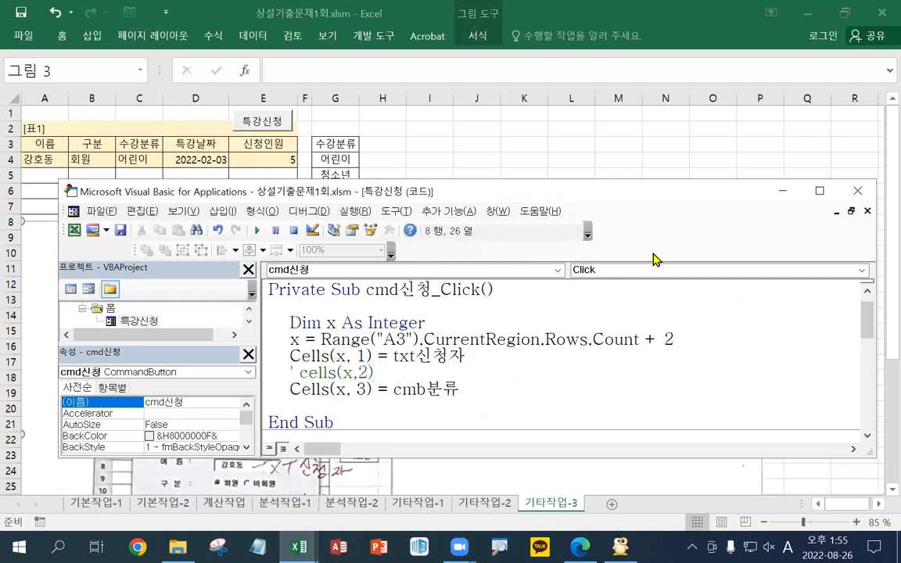
pyautogui.press('Return')
pyautogui.write('cells(x,')
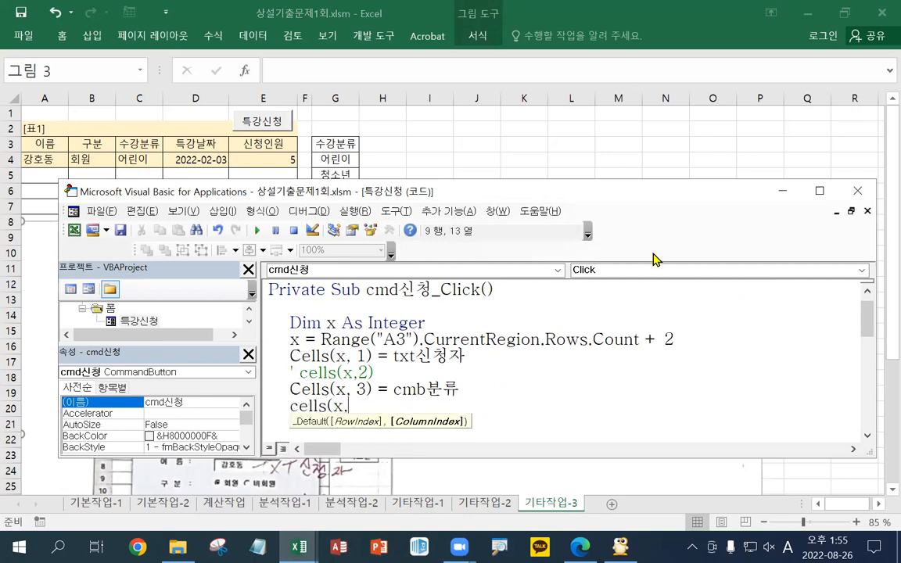
pyautogui.write('4)=')
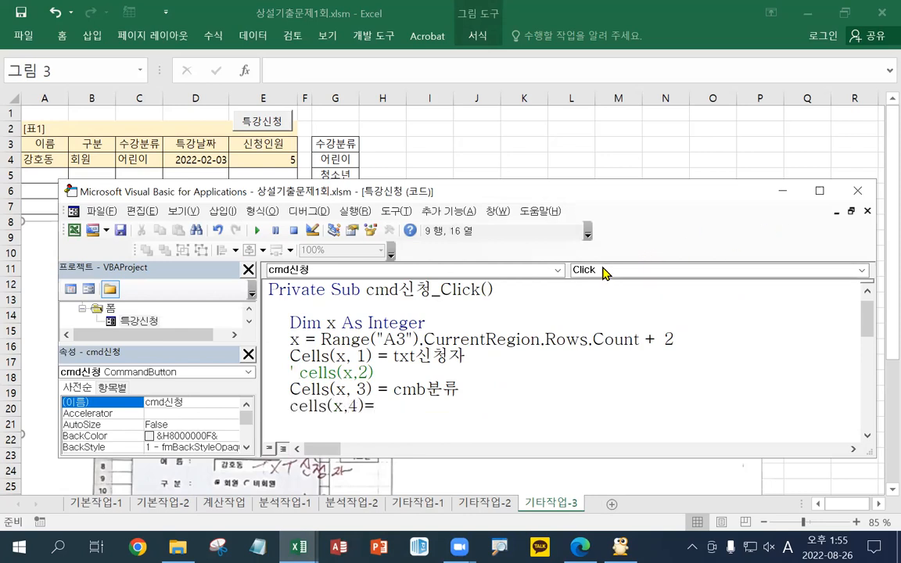
pyautogui.click(558, 270)
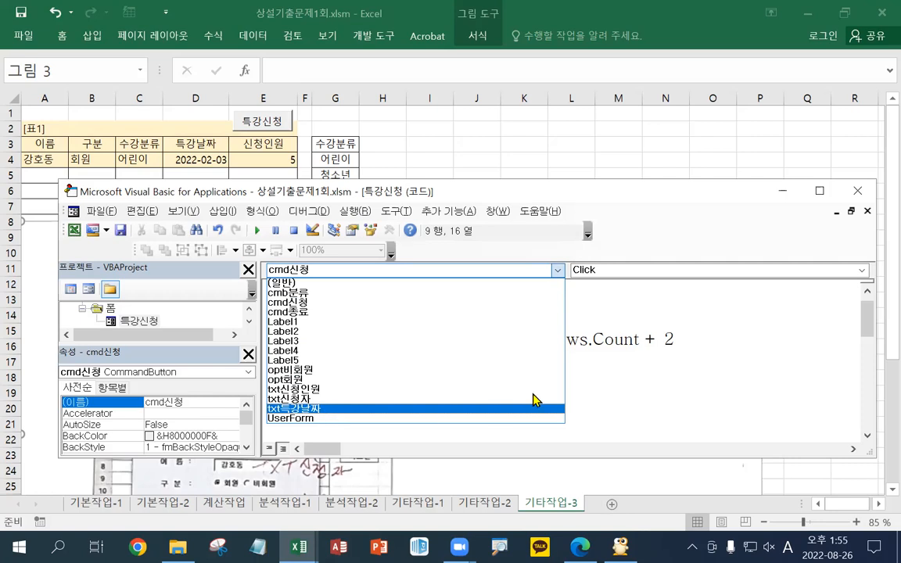
pyautogui.press('Escape')
pyautogui.write('txt')
pyautogui.press('Hangul')
pyautogui.write('특강날짜')
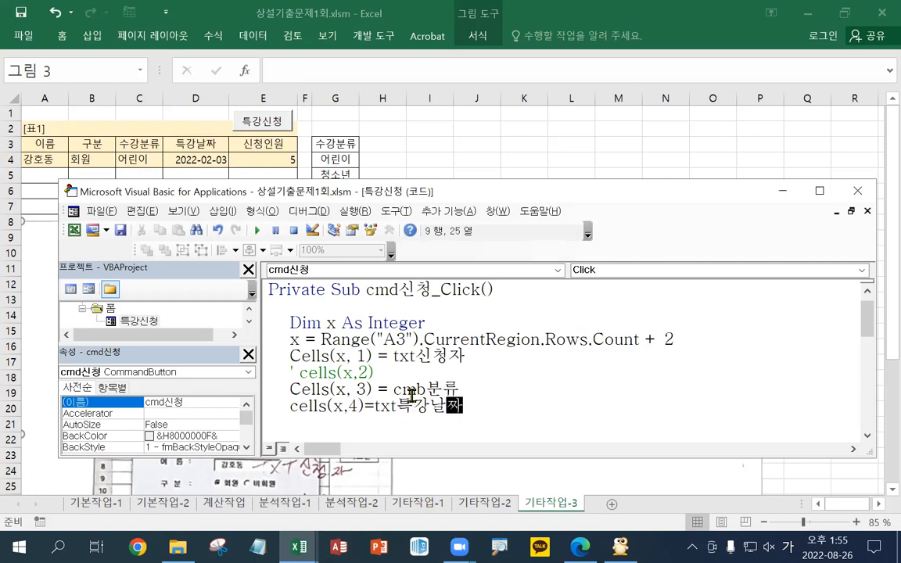
pyautogui.press('Return')
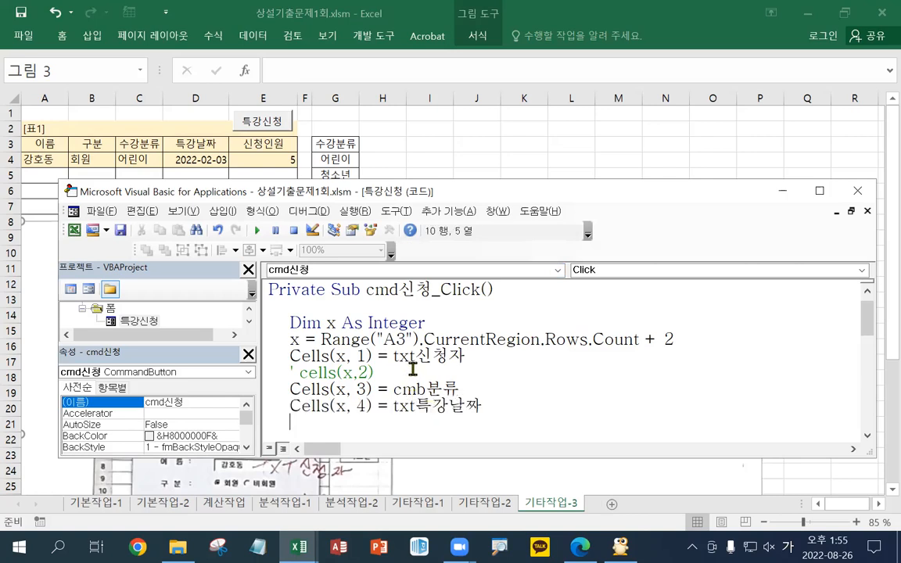
# Step: Add the statement Cells(x, 5) = txt신청인원 below the Cells(x, 4) line, looking up the control name, and enlarge the code window
pyautogui.write('ㅊㄷ')
pyautogui.press('BackSpace')
pyautogui.press('BackSpace')
pyautogui.press('Hangul')
pyautogui.write('cells(x,5)=')
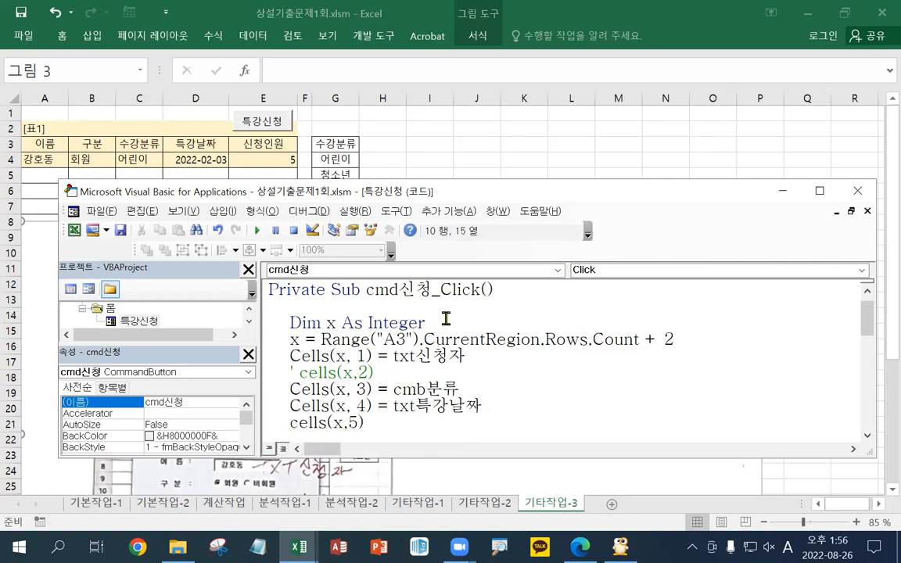
pyautogui.click(558, 269)
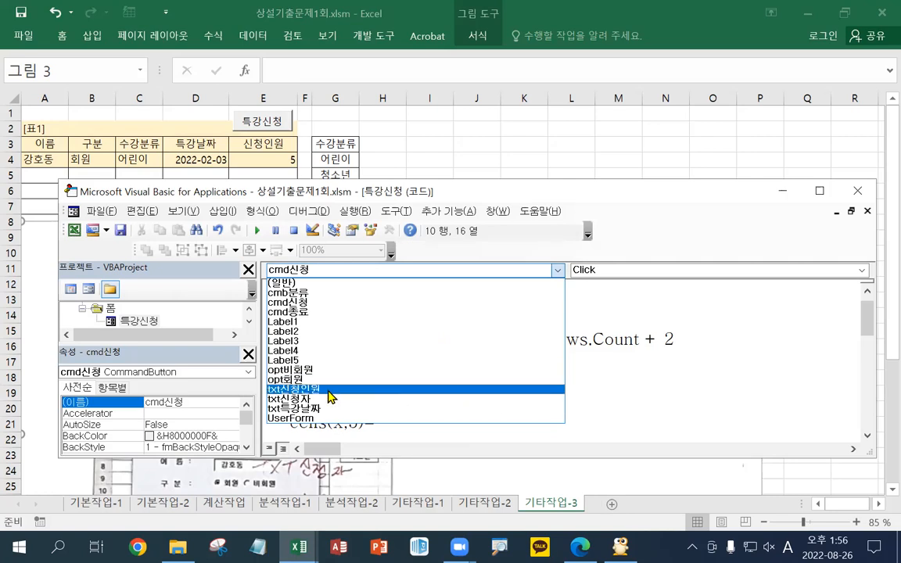
pyautogui.click(651, 406)
pyautogui.click(416, 420)
pyautogui.write('txt신청인원')
pyautogui.click(670, 419)
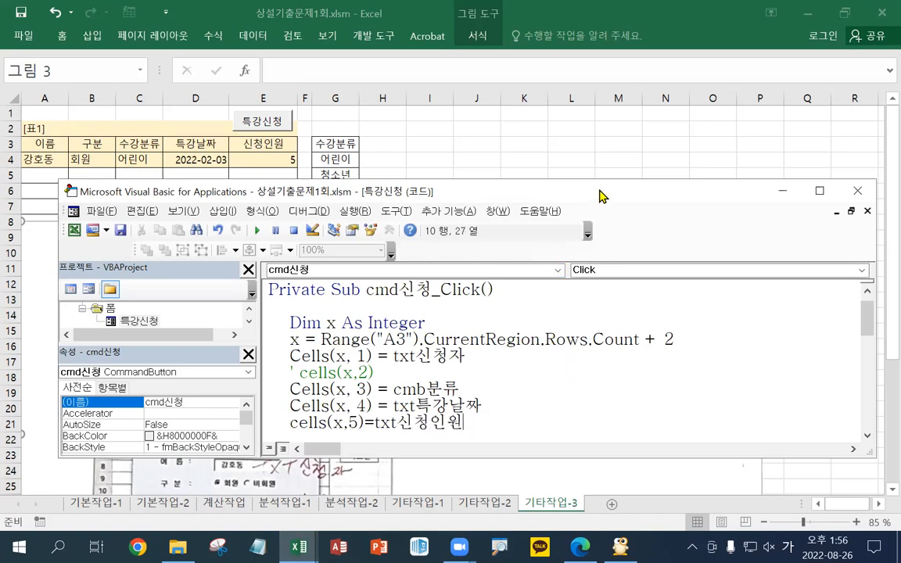
pyautogui.doubleClick(545, 191)
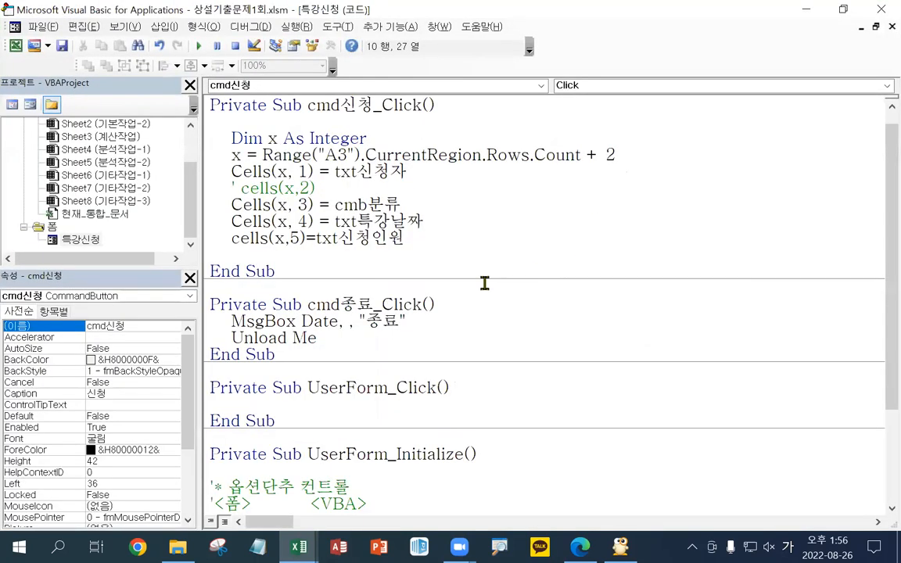
pyautogui.click(426, 264)
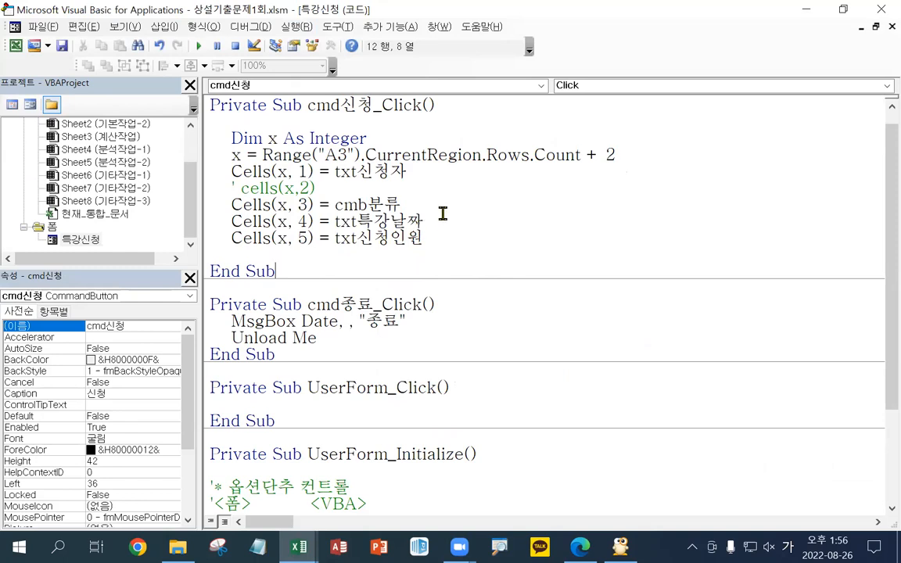
# Step: Restore, move and shorten the code window so that the 구분 conditions of task ② can be read beside the code
pyautogui.click(330, 186)
pyautogui.click(844, 9)
pyautogui.moveTo(461, 173); pyautogui.dragTo(503, 43)
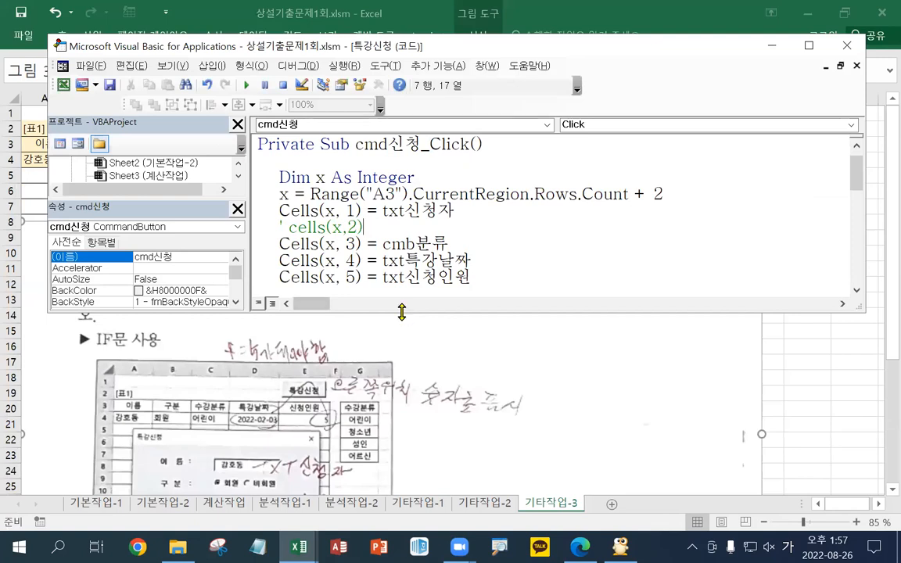
pyautogui.moveTo(402, 312); pyautogui.dragTo(401, 256)
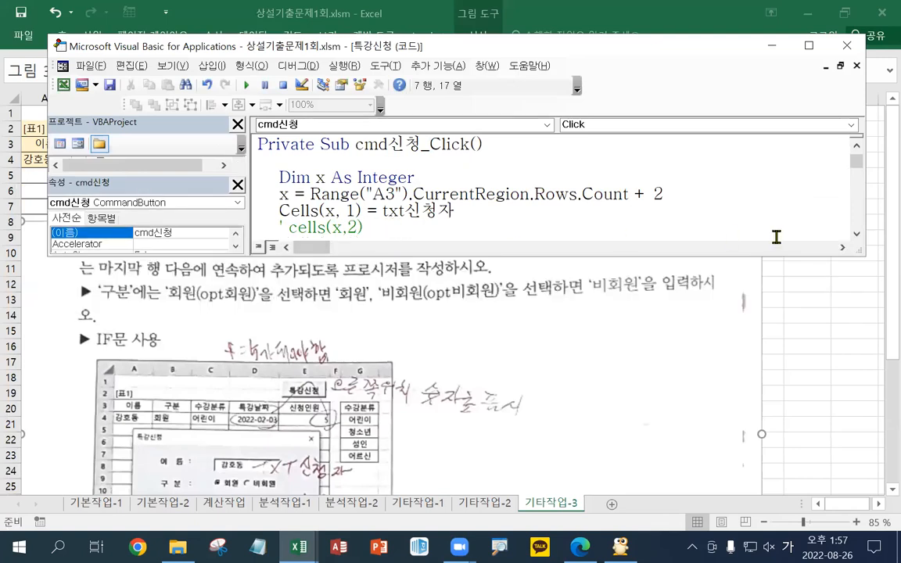
pyautogui.click(855, 237)
pyautogui.click(855, 237)
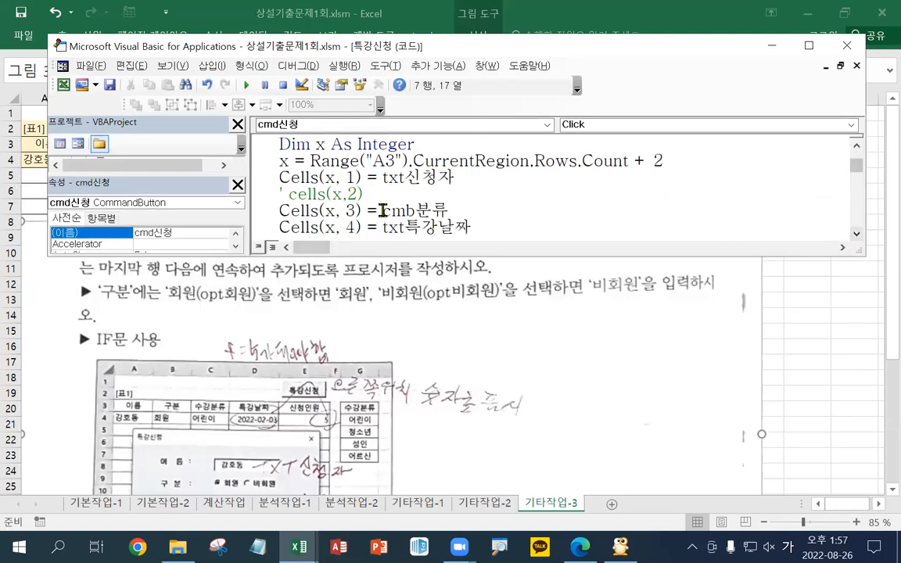
# Step: Remove the space after the comment mark of the cells(x,2) line and insert an empty line above it
pyautogui.click(277, 196)
pyautogui.press('Delete')
pyautogui.press('Delete')
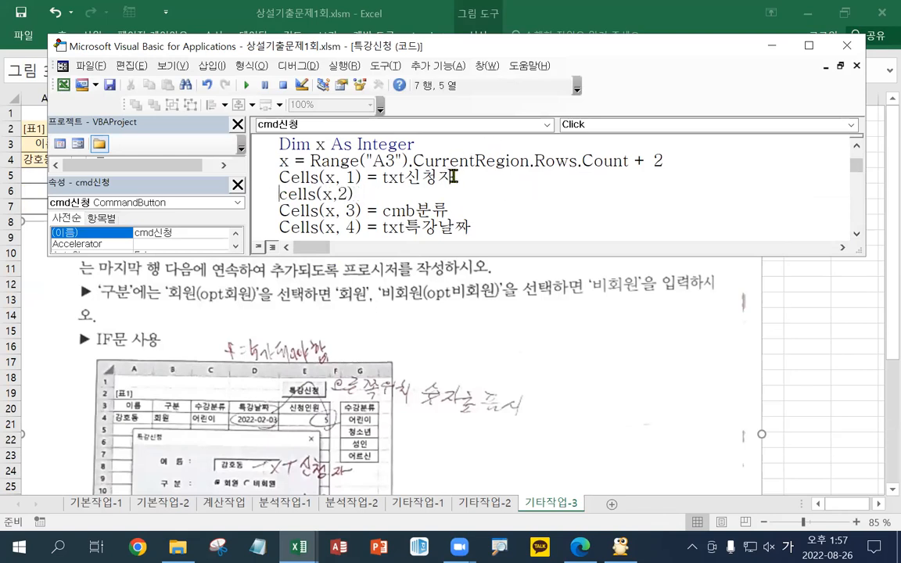
pyautogui.write("'")
pyautogui.press('Left')
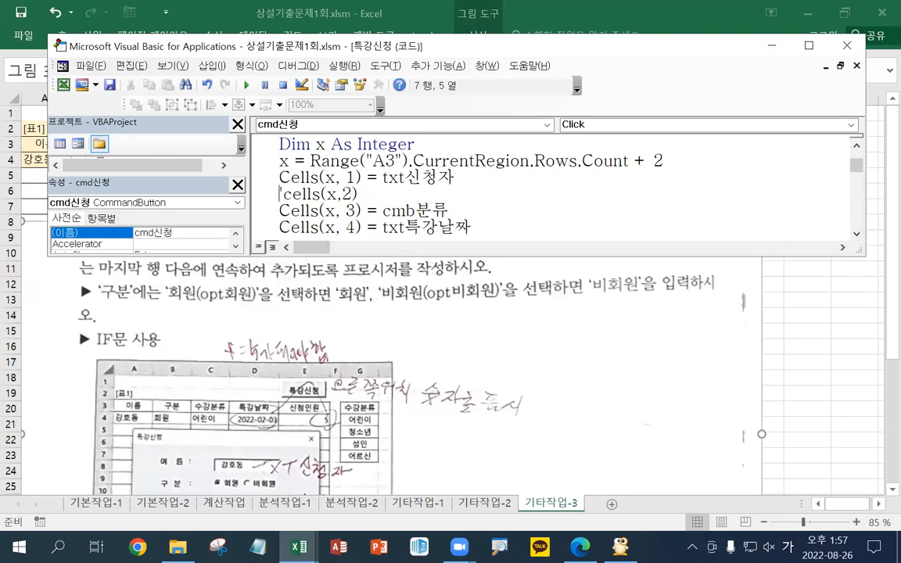
pyautogui.press('Return')
pyautogui.press('Up')
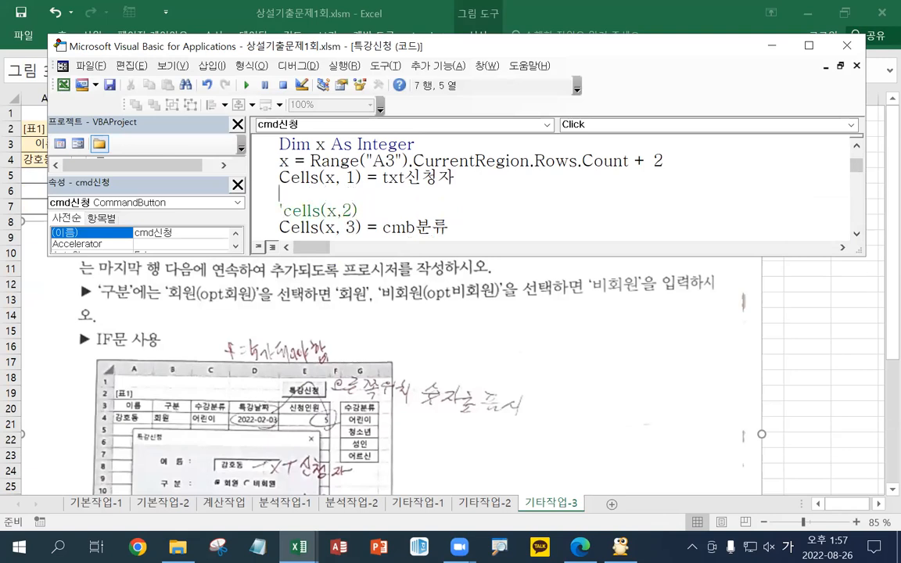
# Step: Write the condition opt회원=true on the empty line above the commented cells(x,2) line
pyautogui.write('ㅐㅔㅅ')
pyautogui.press('BackSpace')
pyautogui.press('BackSpace')
pyautogui.press('BackSpace')
pyautogui.press('Hangul')
pyautogui.write('opt')
pyautogui.press('Hangul')
pyautogui.write('회원')
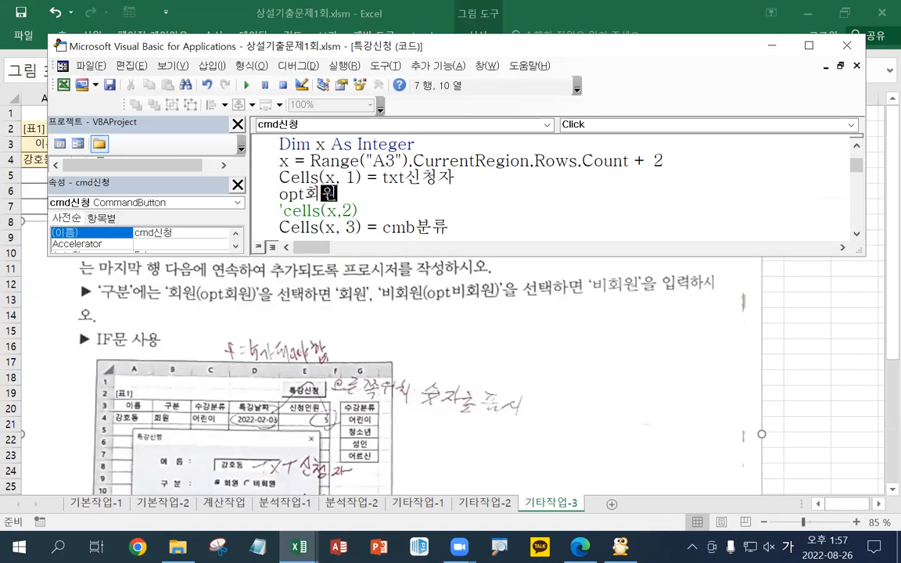
pyautogui.press('Hangul')
pyautogui.write('=')
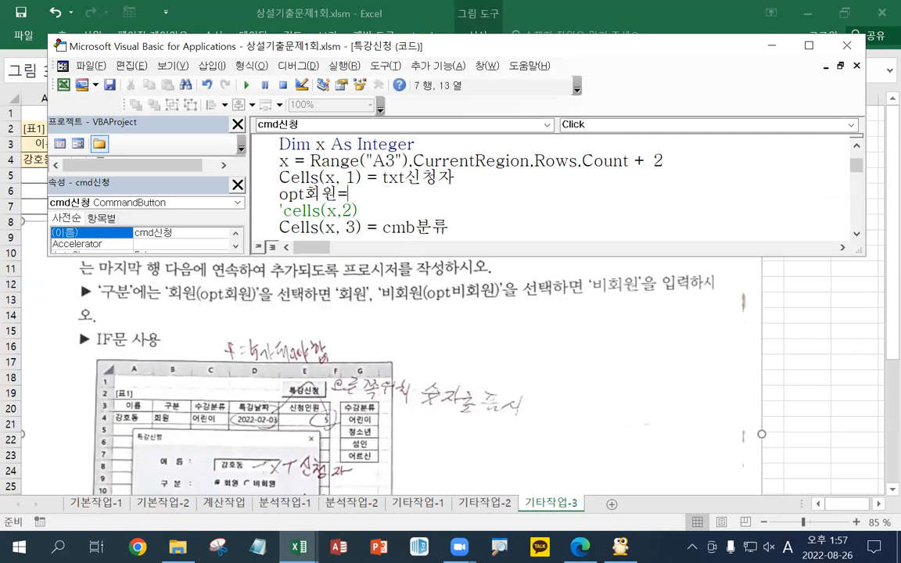
pyautogui.write('true')
pyautogui.press('Home')
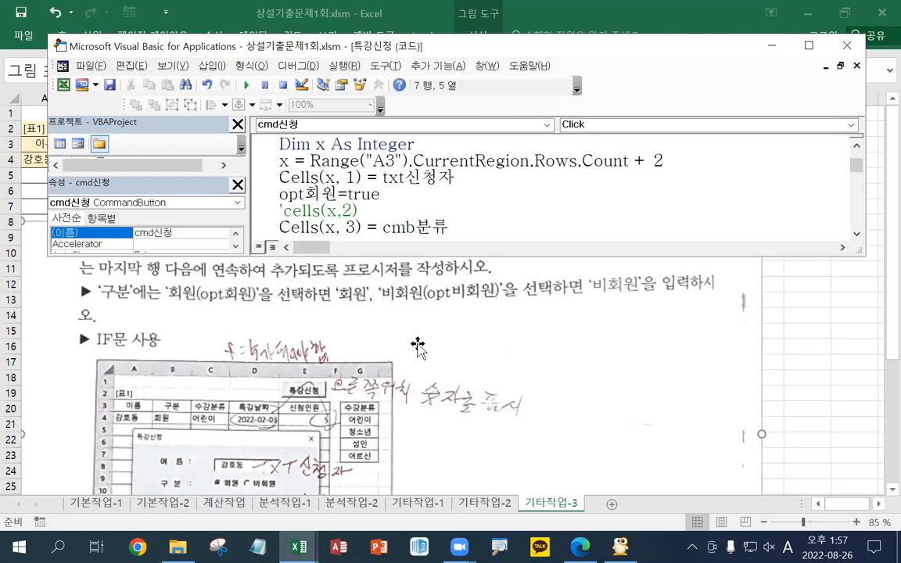
# Step: Turn the condition into the statement If opt회원 = True Then and open a new line below it
pyautogui.write('if')
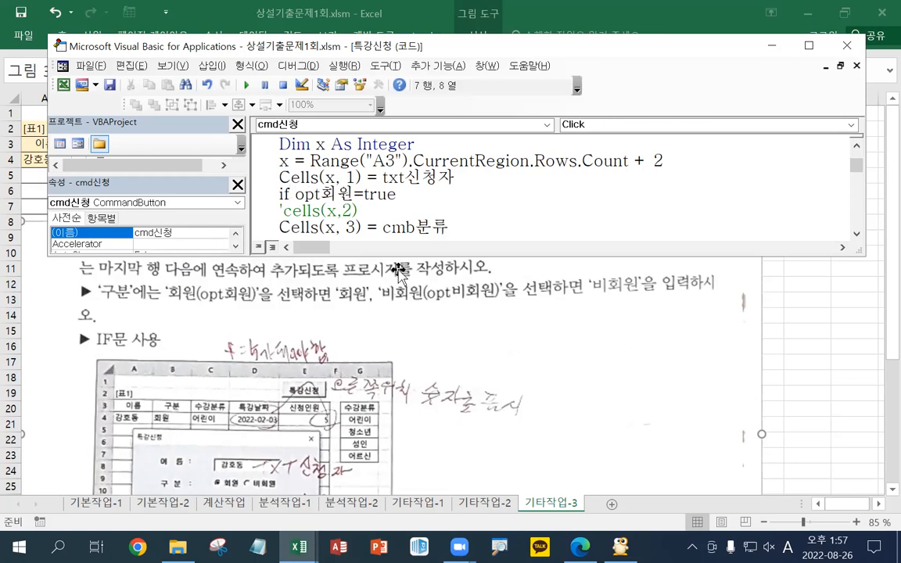
pyautogui.click(414, 211)
pyautogui.press('Return')
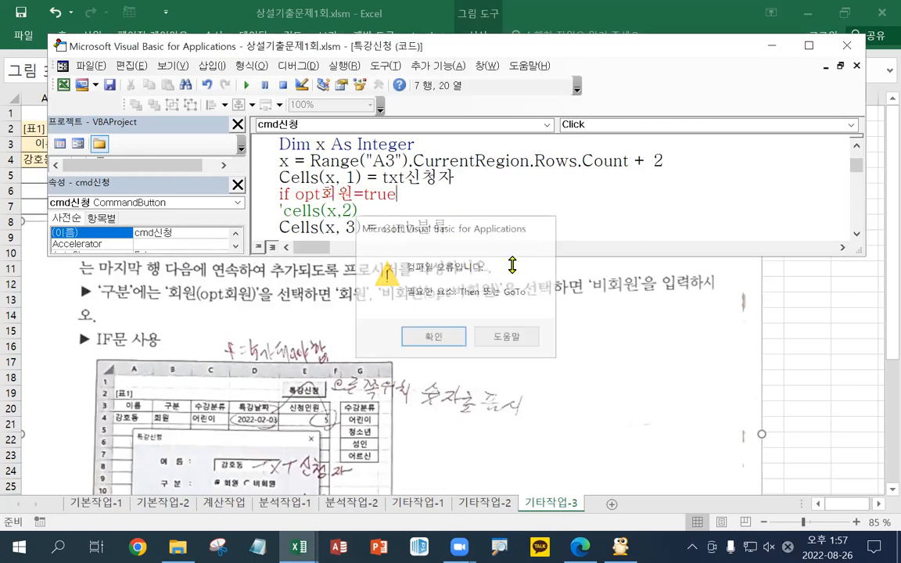
pyautogui.write('then')
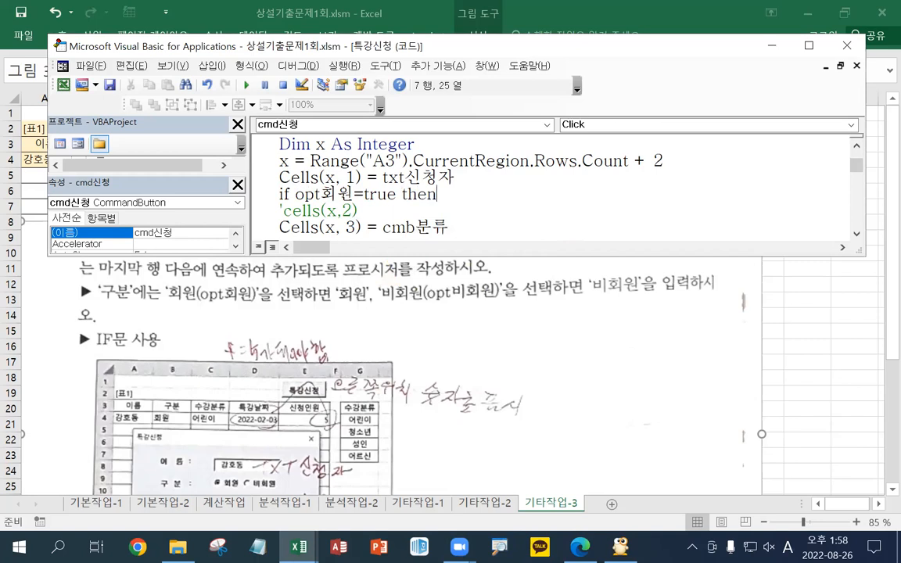
pyautogui.press('Return')
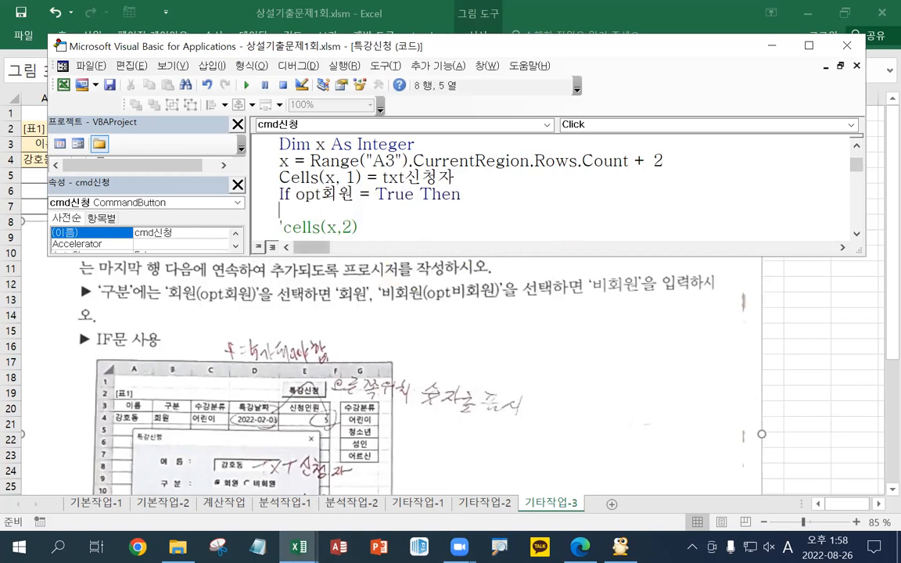
# Step: Indent the Cells(x, 1) and cells(x,2) lines and uncomment cells(x,2) directly below the If line
pyautogui.click(279, 177)
pyautogui.press('Tab')
pyautogui.click(373, 214)
pyautogui.press('Tab')
pyautogui.press('Delete')
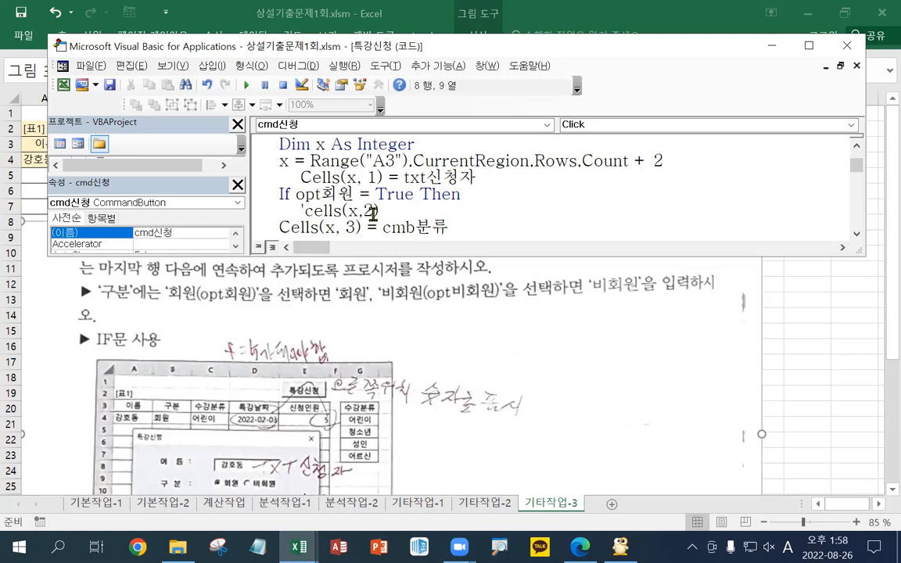
pyautogui.press('Delete')
pyautogui.press('End')
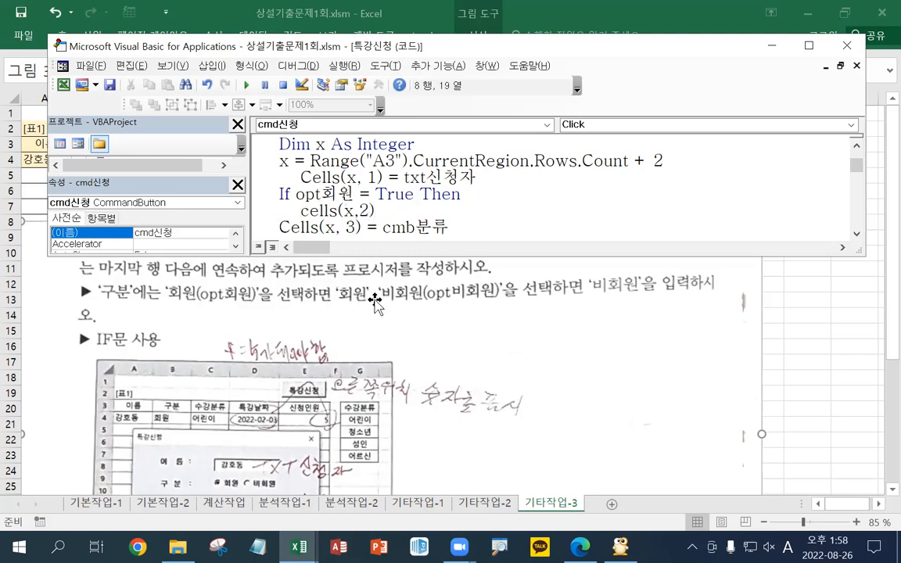
# Step: Complete the cells(x,2) statement by assigning it "회원" and open a new line below it
pyautogui.write('="g')
pyautogui.press('BackSpace')
pyautogui.press('Hangul')
pyautogui.write('회원"')
pyautogui.press('Return')
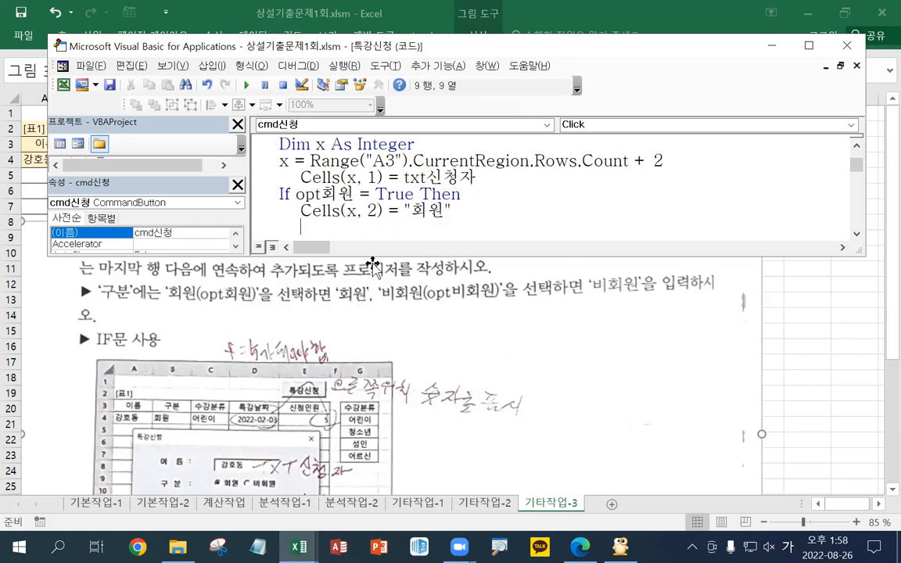
# Step: Open the 특강신청 form from the sheet to look at its 구분 options, and close it again
pyautogui.moveTo(375, 258); pyautogui.dragTo(376, 270)
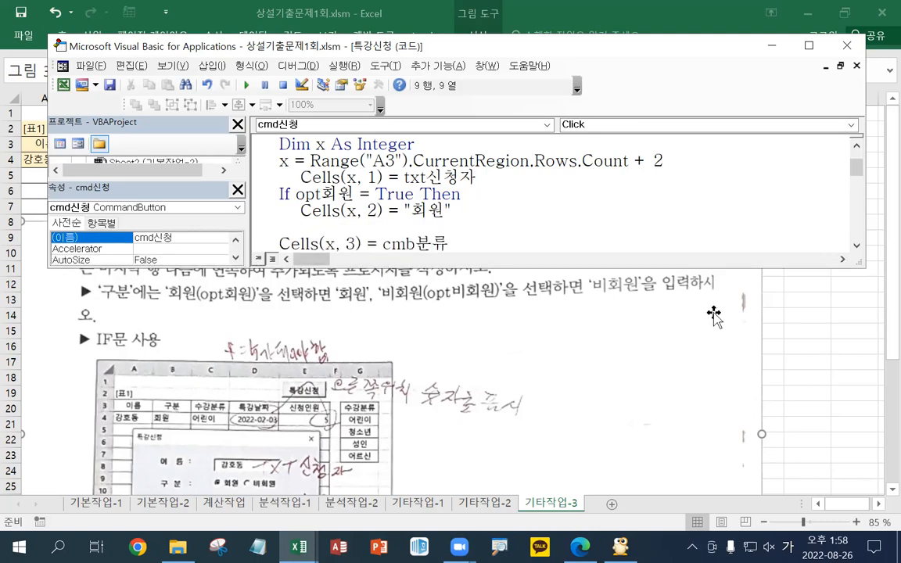
pyautogui.click(792, 302)
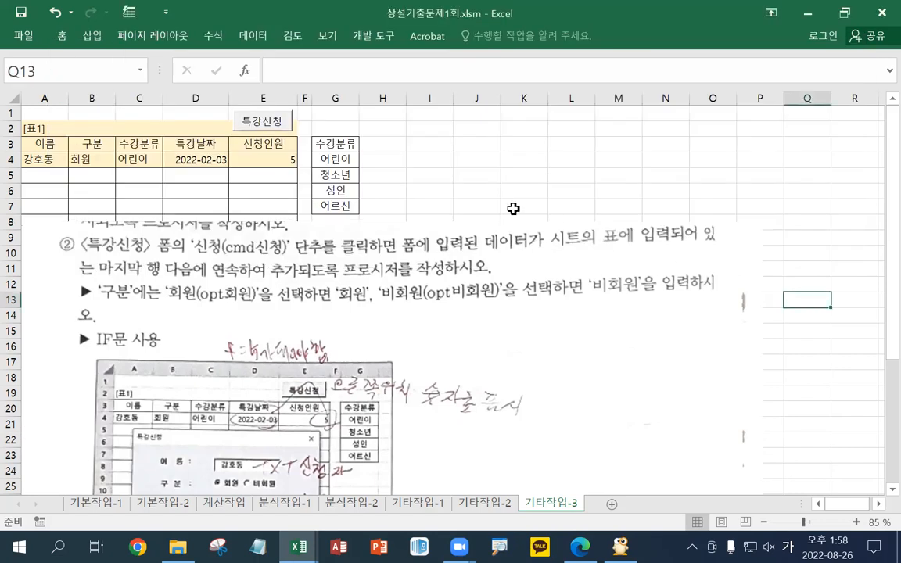
pyautogui.click(270, 123)
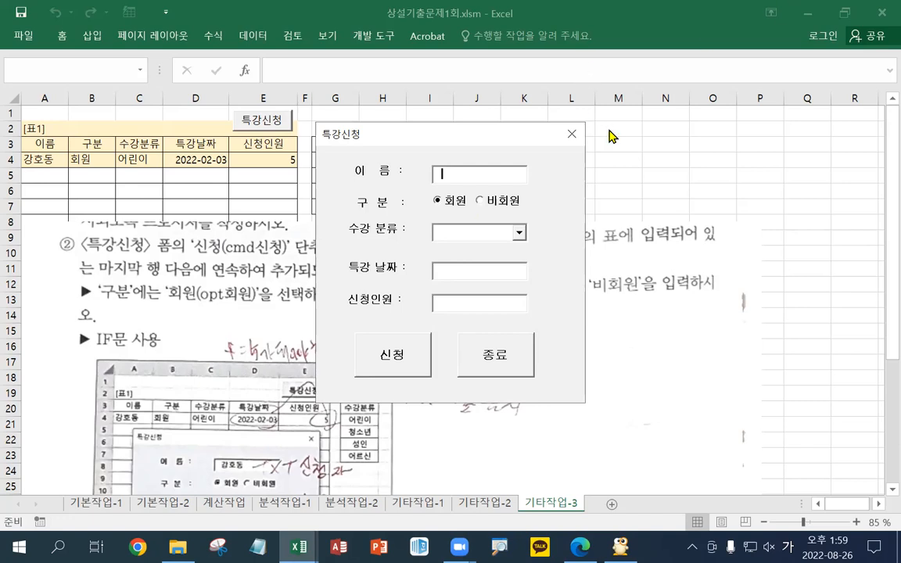
pyautogui.click(567, 134)
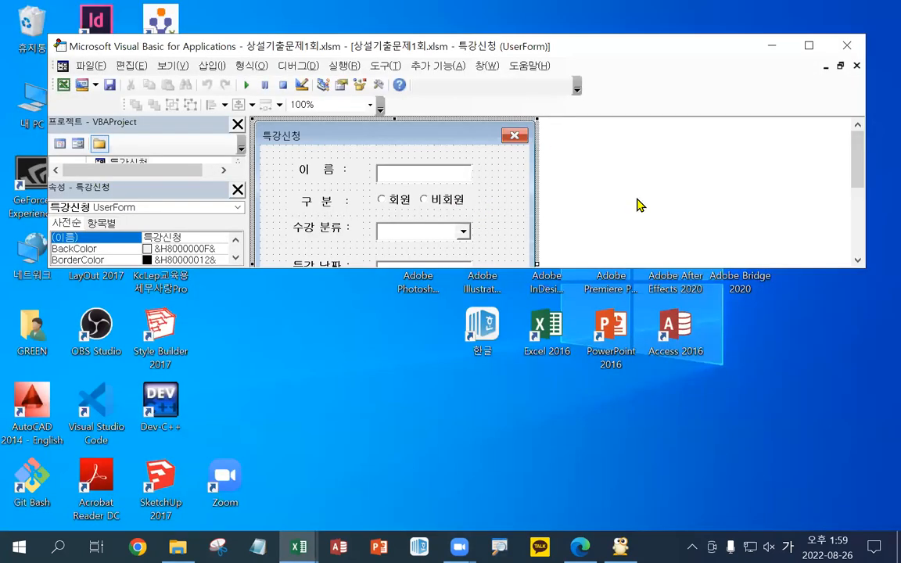
# Step: Reopen the code of the form's 신청 button, lengthen the code window and bring the 기타작업-3 sheet up behind it
pyautogui.moveTo(856, 162); pyautogui.dragTo(849, 227)
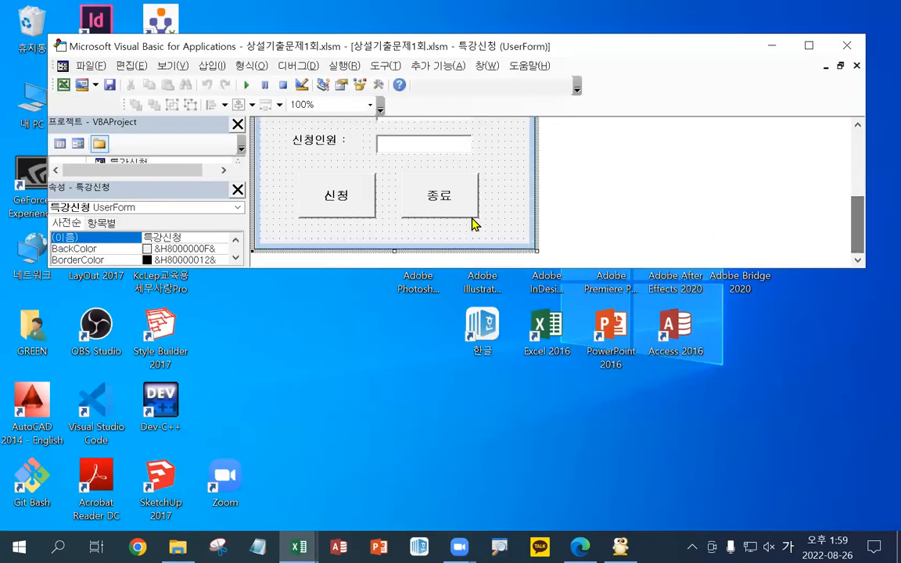
pyautogui.doubleClick(342, 195)
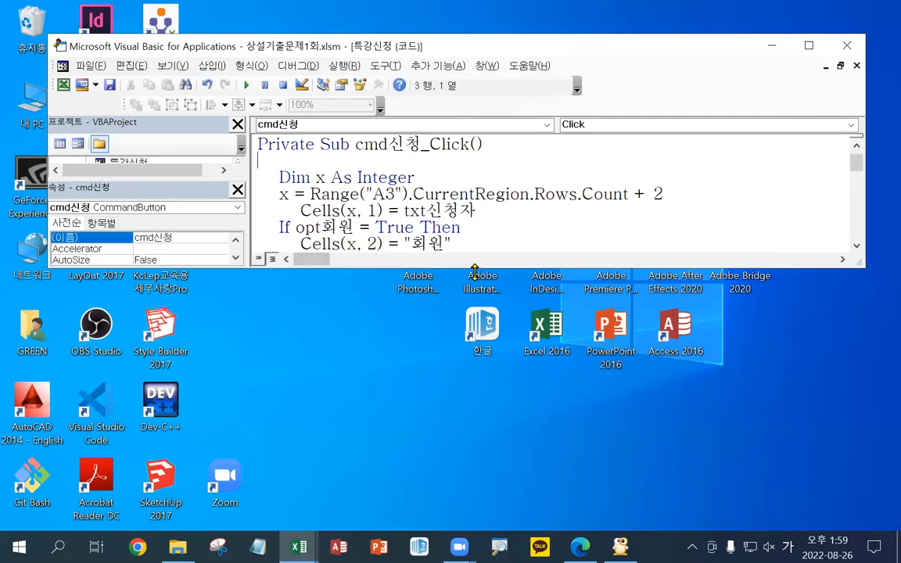
pyautogui.moveTo(474, 270); pyautogui.dragTo(470, 364)
pyautogui.moveTo(299, 546)
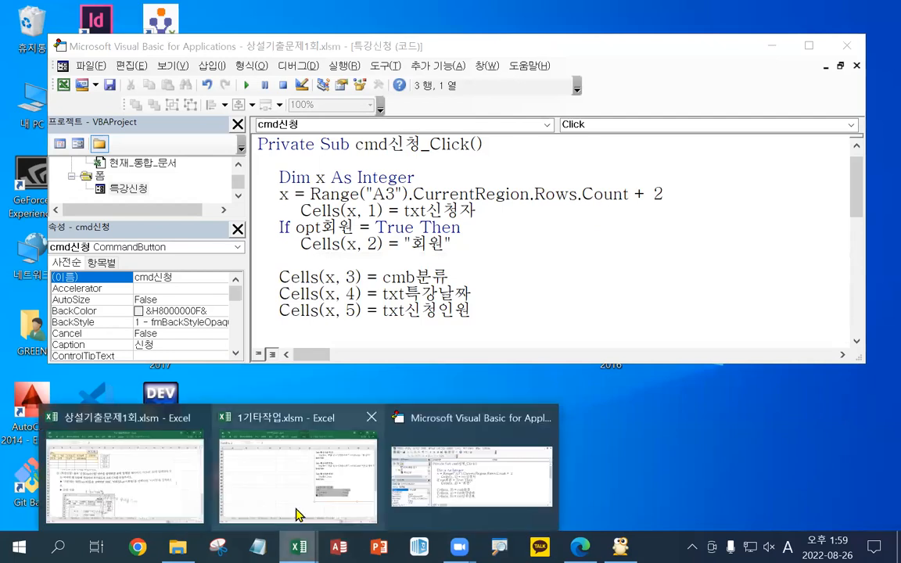
pyautogui.click(185, 485)
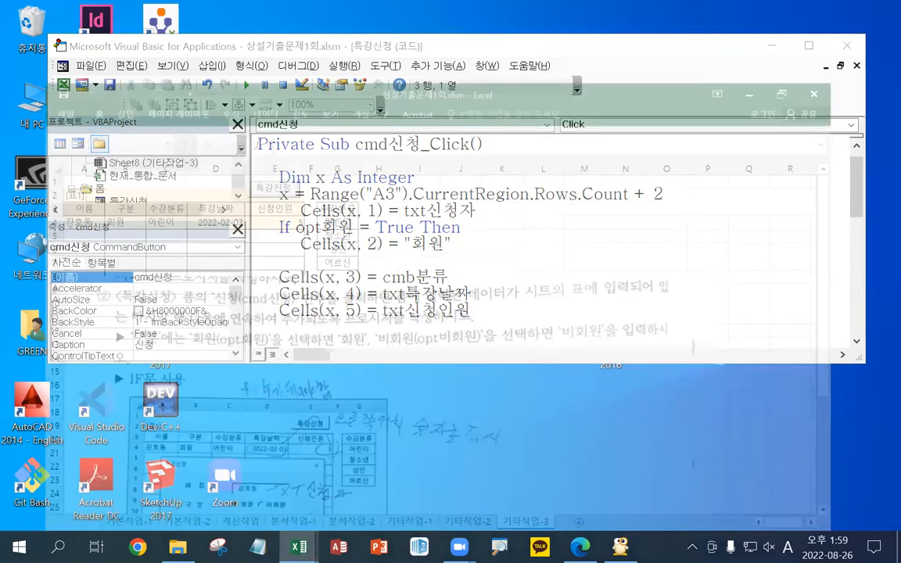
pyautogui.click(299, 546)
pyautogui.click(457, 485)
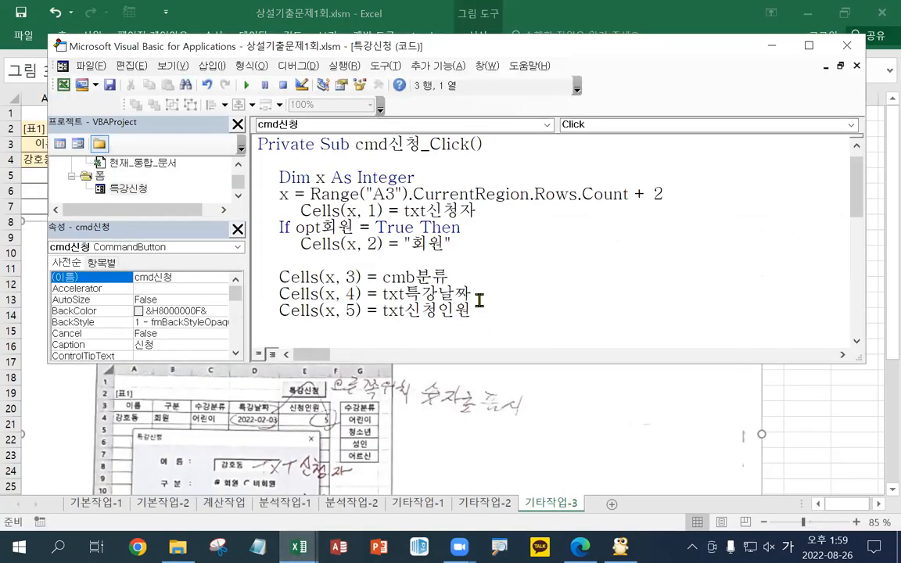
# Step: Add an Else line below the "회원" assignment and begin an indented cells(x,2)= statement under it
pyautogui.click(461, 243)
pyautogui.press('Return')
pyautogui.press('BackSpace')
pyautogui.write('디')
pyautogui.press('BackSpace')
pyautogui.press('Hangul')
pyautogui.write('else')
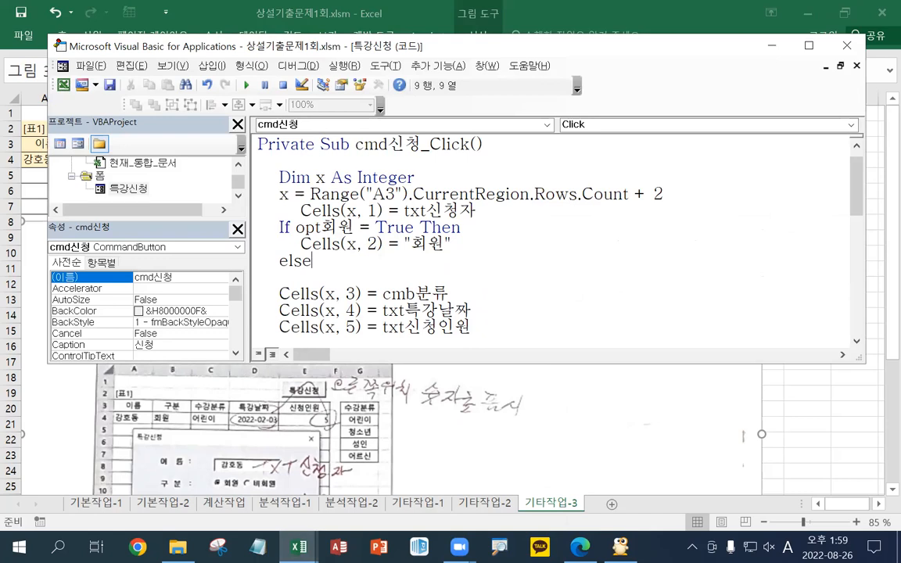
pyautogui.press('Return')
pyautogui.press('Tab')
pyautogui.write('cells(x,')
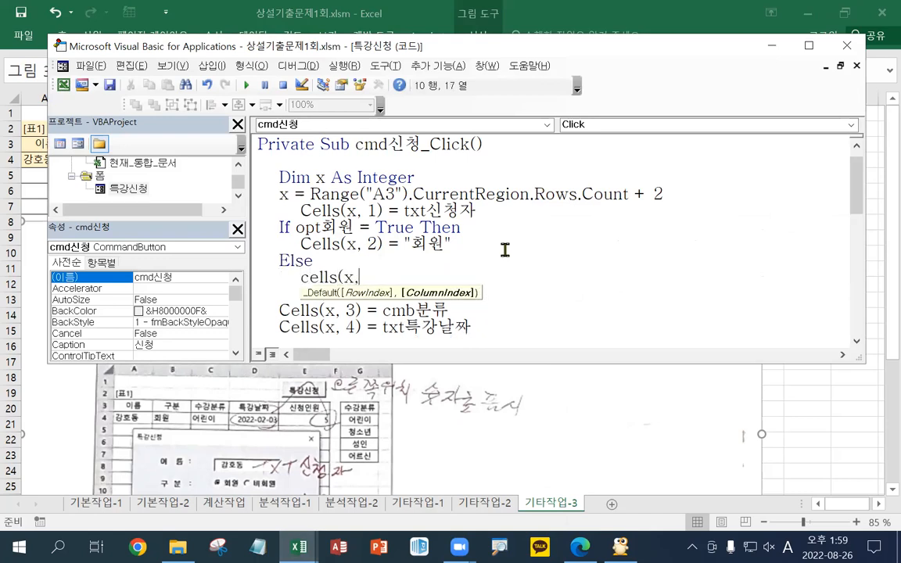
pyautogui.write('2)=')
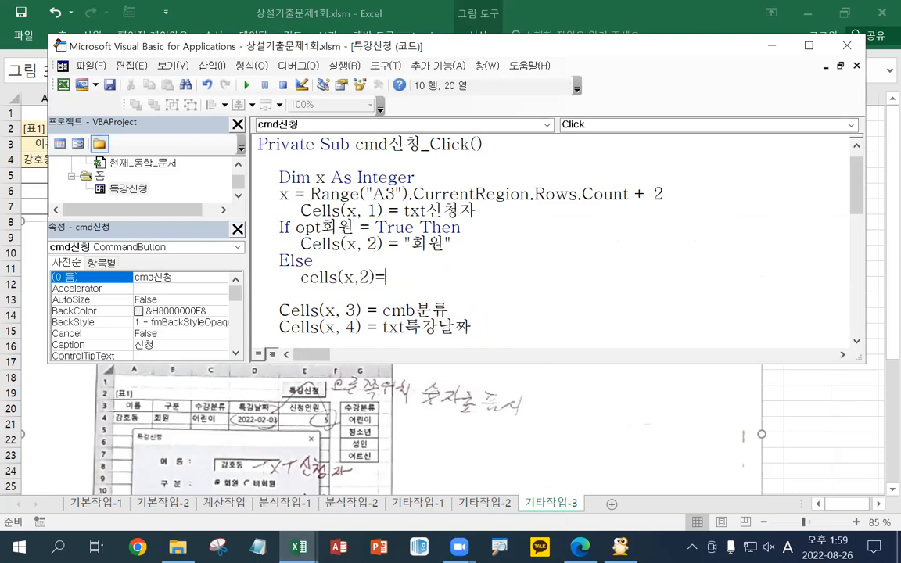
# Step: Move the problem picture on the 기타작업-3 sheet down to about row 15 and return to the code window
pyautogui.hotkey('alt', 'F11')
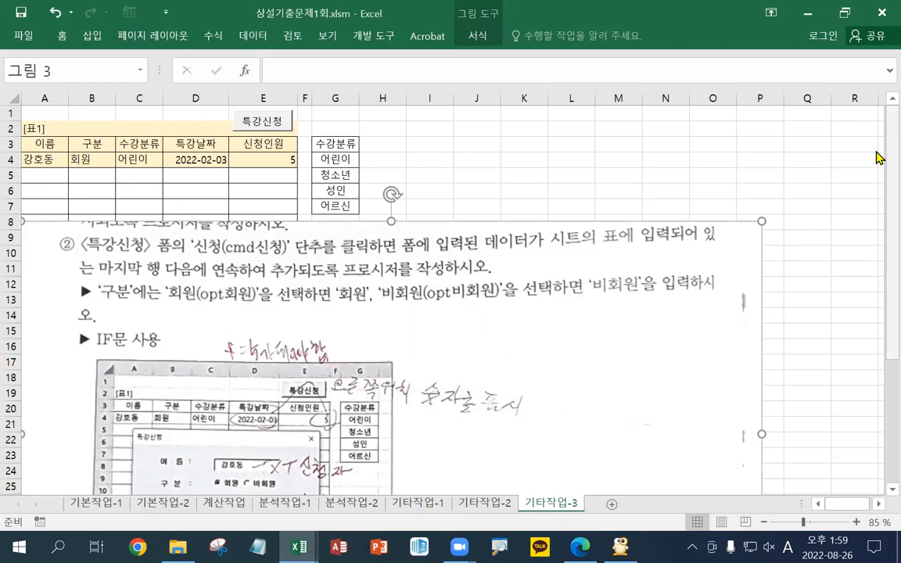
pyautogui.click(713, 175)
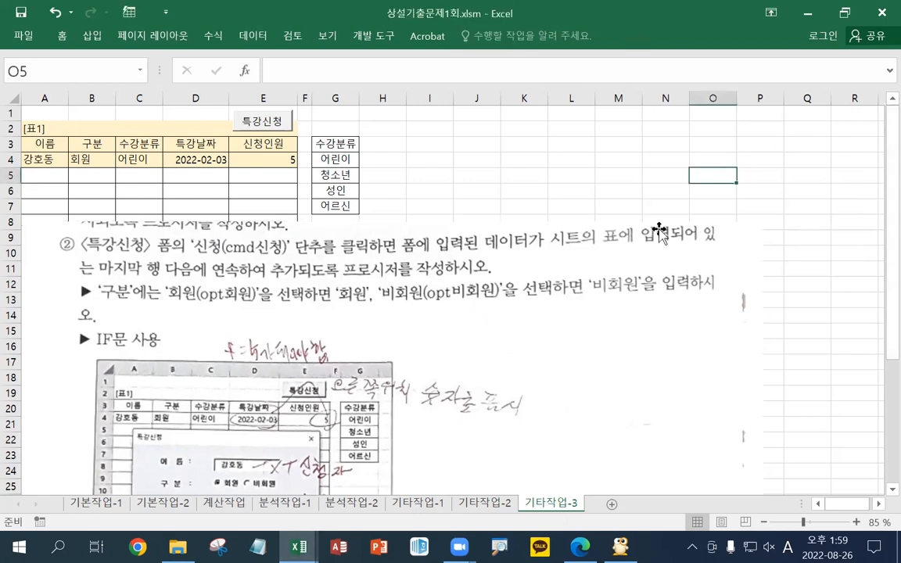
pyautogui.moveTo(598, 310); pyautogui.dragTo(594, 384)
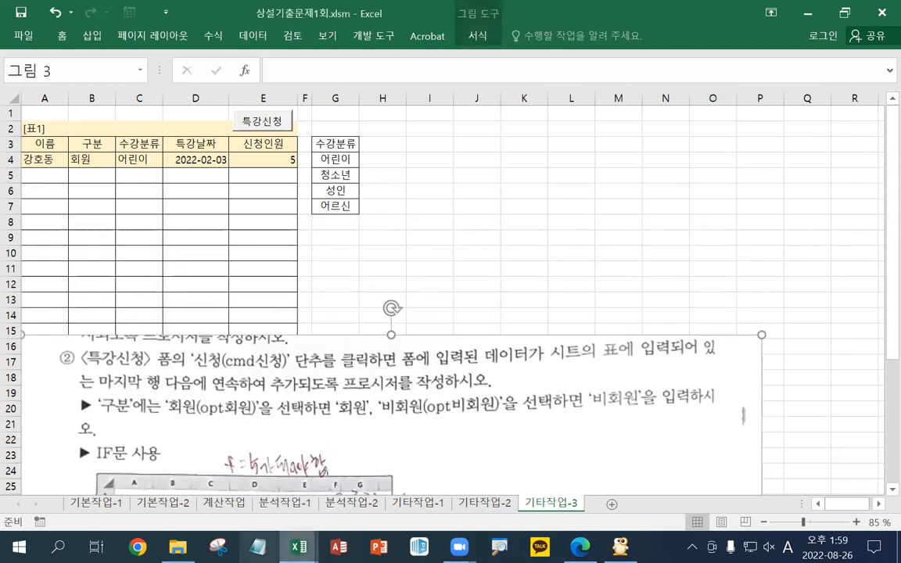
pyautogui.moveTo(298, 546)
pyautogui.click(434, 470)
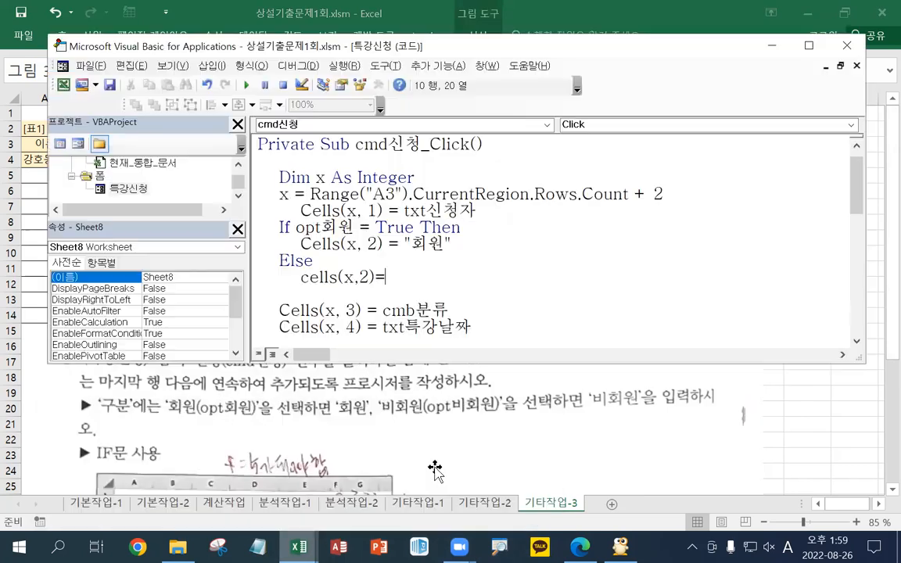
# Step: Complete the Else branch's cells(x,2) statement with the value "비회원"
pyautogui.write('"ql')
pyautogui.press('BackSpace')
pyautogui.press('BackSpace')
pyautogui.press('Hangul')
pyautogui.write('빙회원"')
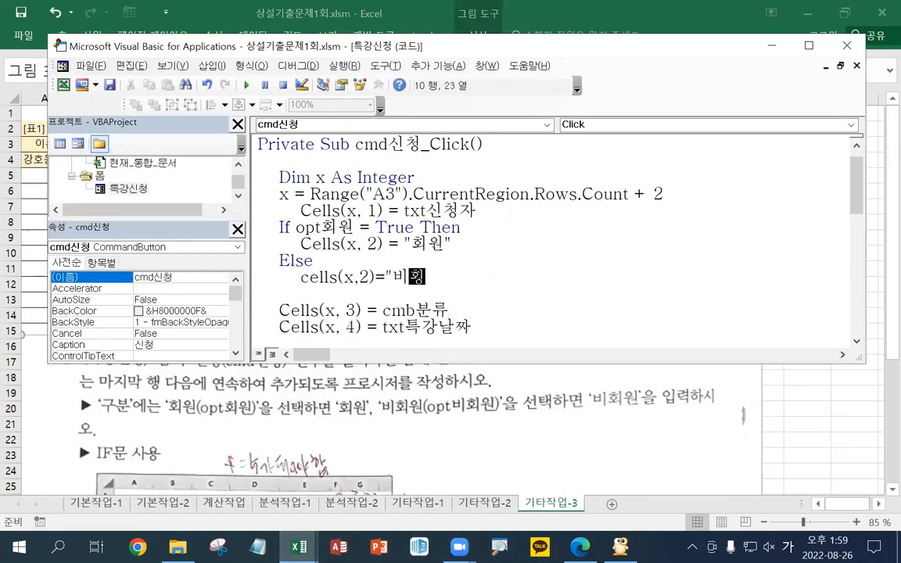
# Step: Close the condition with an unindented end if line below the "비회원" assignment
pyautogui.press('Return')
pyautogui.press('BackSpace')
pyautogui.write('ㅇ')
pyautogui.press('BackSpace')
pyautogui.press('Hangul')
pyautogui.write('dnd')
pyautogui.press('BackSpace')
pyautogui.press('BackSpace')
pyautogui.press('BackSpace')
pyautogui.write('end if')
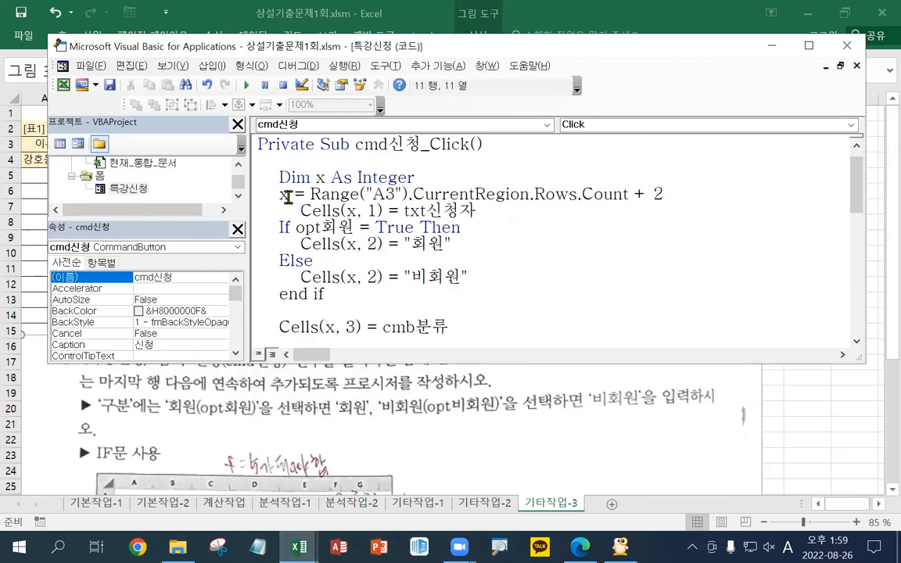
# Step: Insert an empty line between the x = Range("A3") statement and the Cells(x, 1) line
pyautogui.click(700, 194)
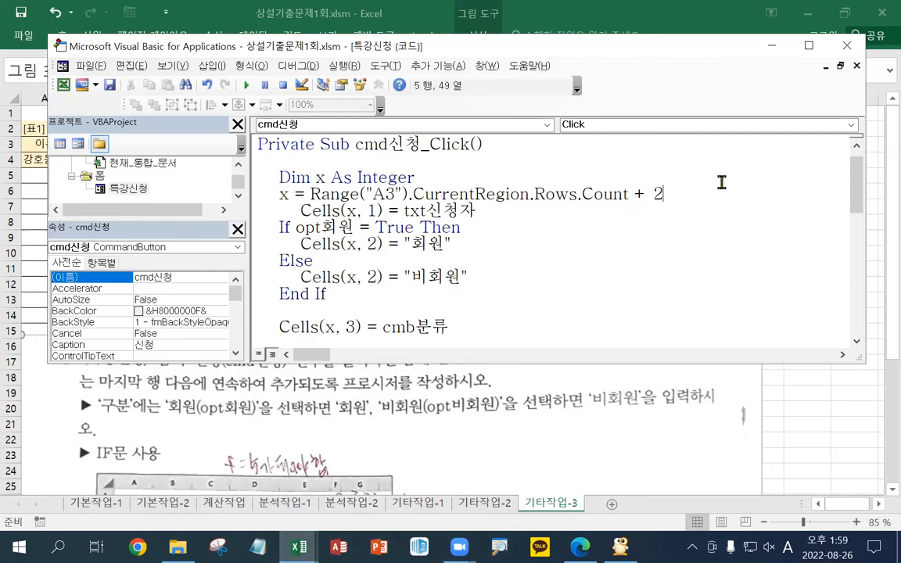
pyautogui.press('Return')
pyautogui.scroll(-1, 517, 268)
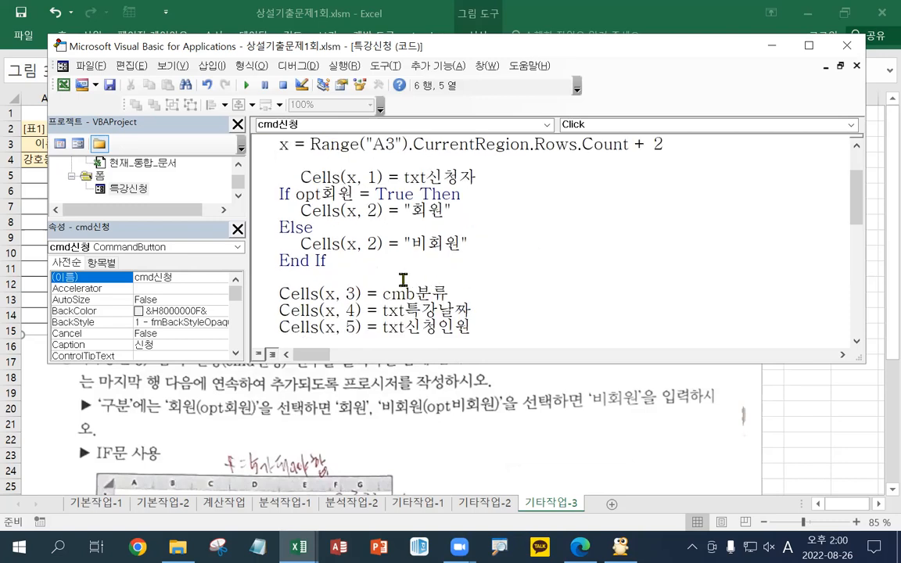
# Step: Remove the empty line below End If and indent the Cells(x, 3), Cells(x, 4) and Cells(x, 5) lines
pyautogui.click(301, 277)
pyautogui.press('Delete')
pyautogui.press('BackSpace')
pyautogui.press('Down')
pyautogui.press('Home')
pyautogui.press('Tab')
pyautogui.press('Down')
pyautogui.press('Tab')
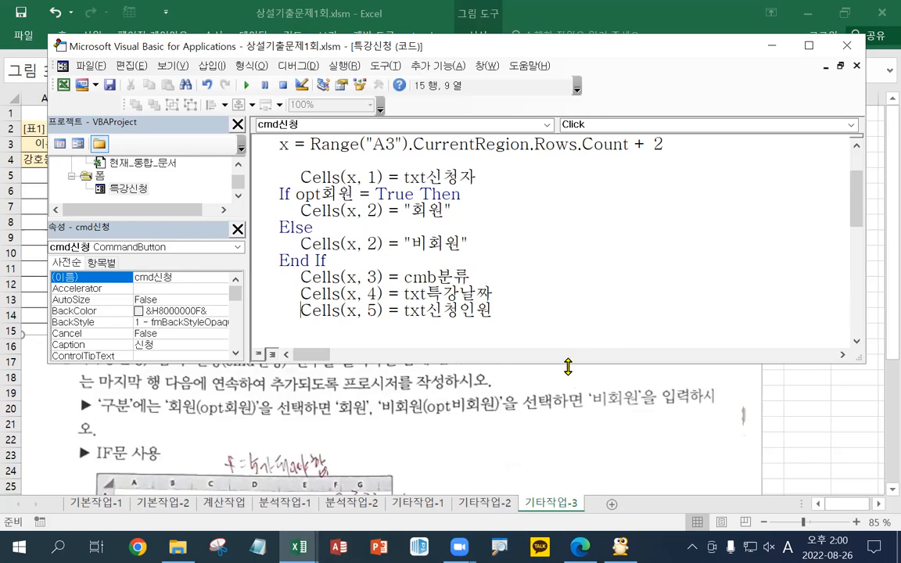
# Step: Lengthen the code window to review the whole procedure, close the code editor and open the 특강신청 form from the sheet
pyautogui.moveTo(568, 367); pyautogui.dragTo(572, 469)
pyautogui.scroll(2, 848, 243)
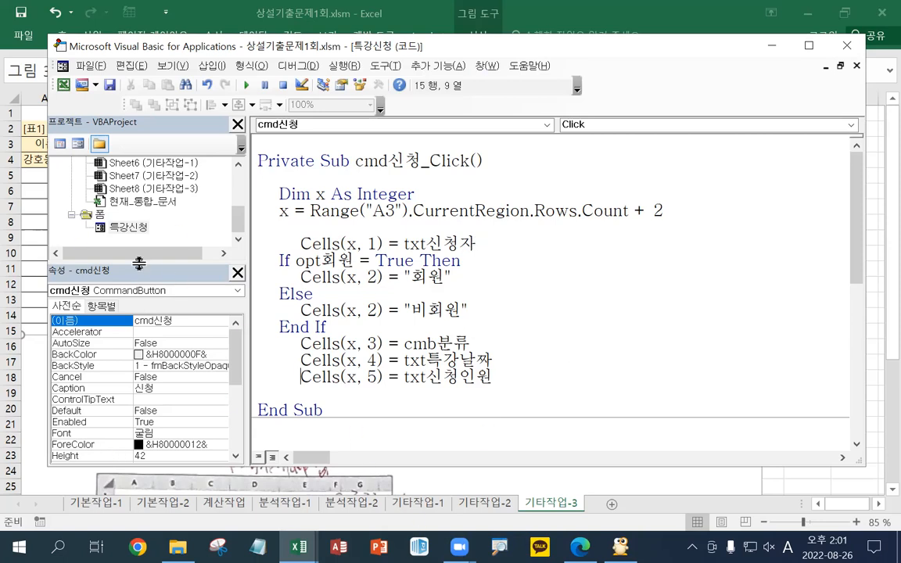
pyautogui.click(853, 45)
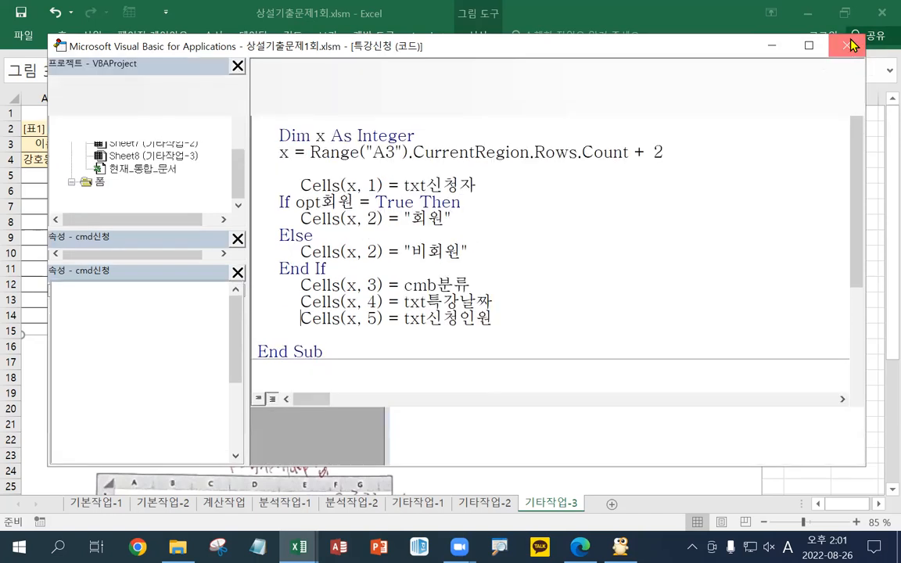
pyautogui.click(255, 119)
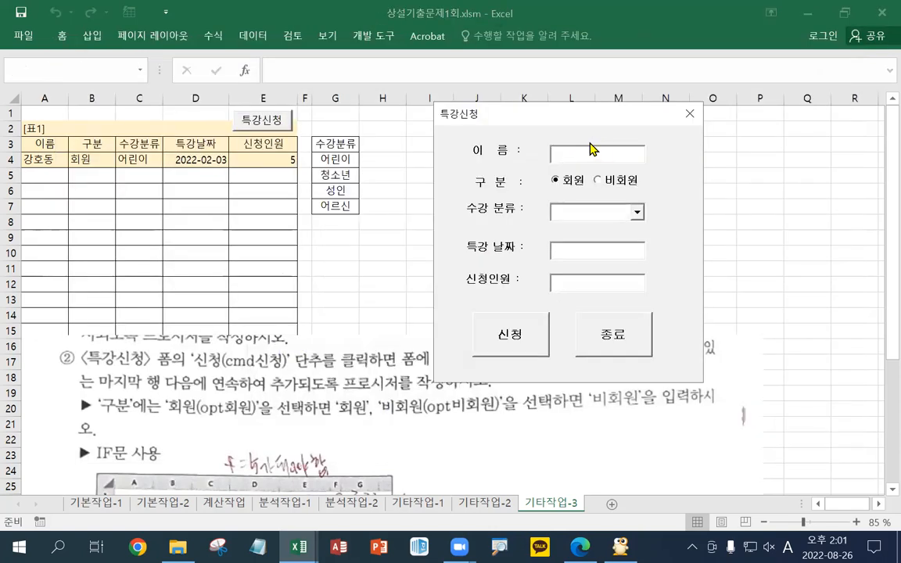
# Step: Enter the applicant's full name in the 이름 field of the 특강신청 form
pyautogui.write('gh')
pyautogui.press('BackSpace')
pyautogui.press('BackSpace')
pyautogui.press('Hangul')
pyautogui.write('허ㅗㅇ')
pyautogui.press('BackSpace')
pyautogui.press('BackSpace')
pyautogui.press('BackSpace')
pyautogui.write('홍길')
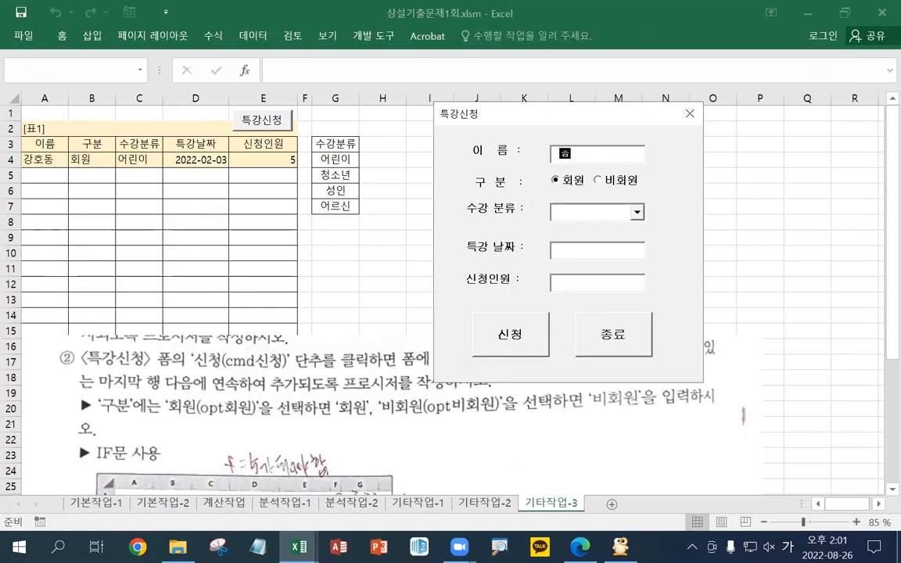
pyautogui.write('동')
# Step: Set 수강 분류 to 어린이, 특강 날짜 to 2022-08-26 and 신청인원 to 5, and submit the 회원 application
pyautogui.click(636, 213)
pyautogui.click(616, 228)
pyautogui.click(602, 243)
pyautogui.write('2022-08-26')
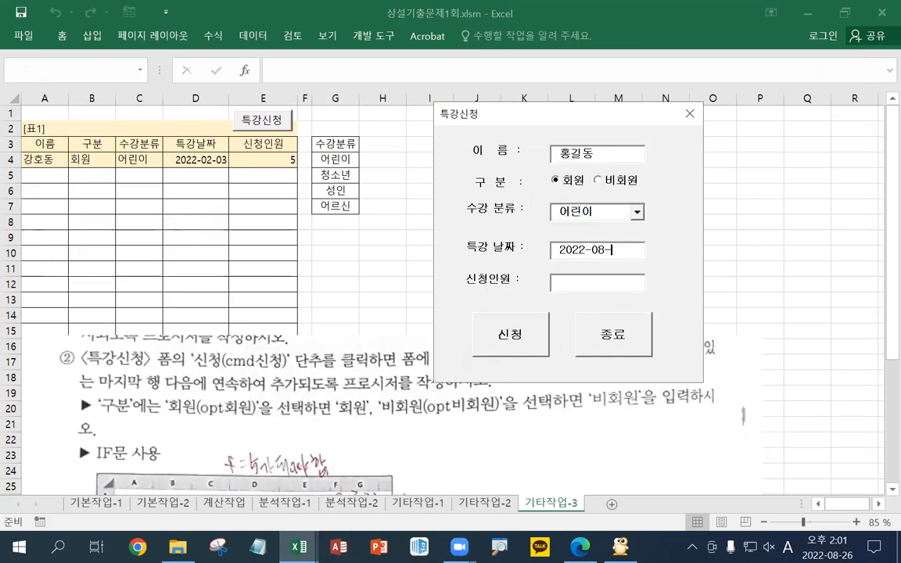
pyautogui.click(579, 282)
pyautogui.write('5')
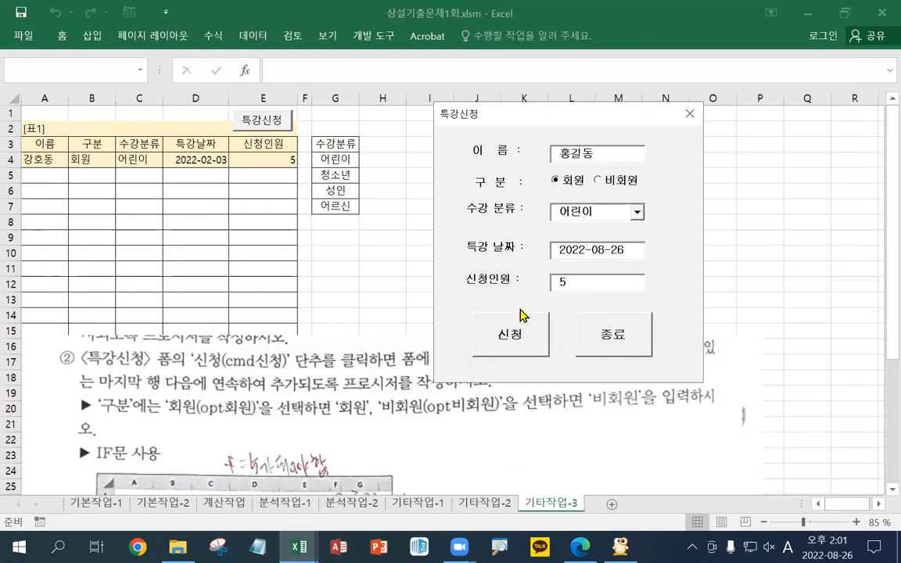
pyautogui.moveTo(528, 119); pyautogui.dragTo(492, 45)
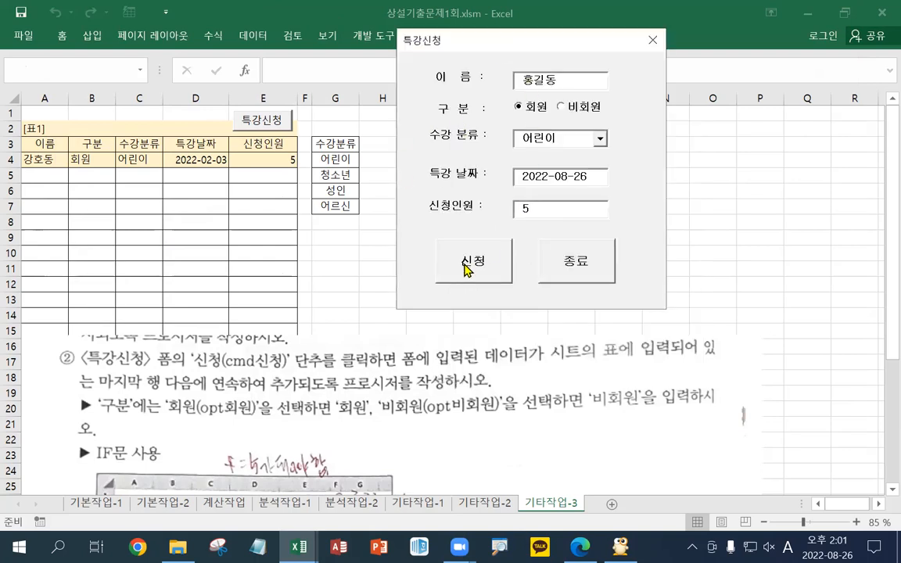
pyautogui.click(467, 268)
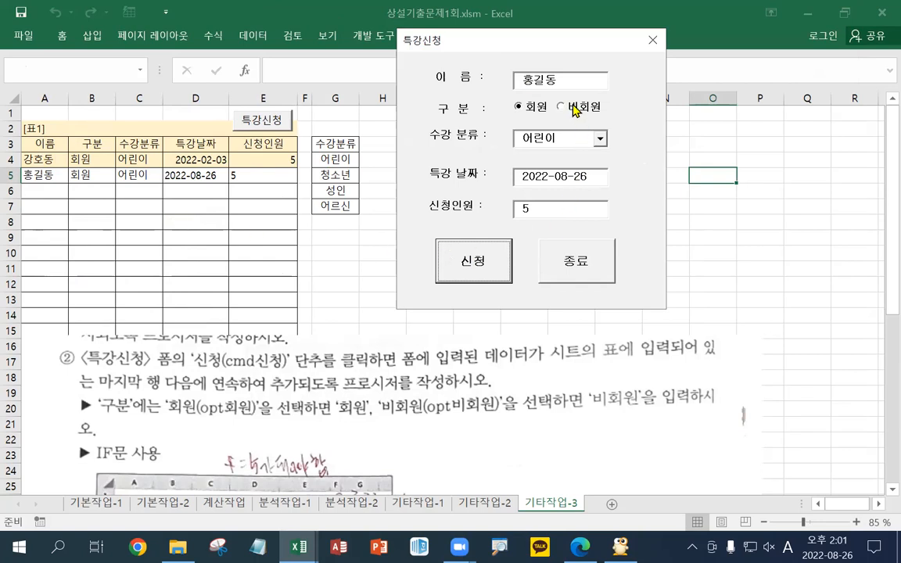
# Step: Change the applicant's family name, 구분 to 비회원, 수강 분류 to 성인 and 신청인원 to 50, and submit this second application
pyautogui.click(535, 79)
pyautogui.press('BackSpace')
pyautogui.write('나')
pyautogui.click(579, 106)
pyautogui.click(600, 138)
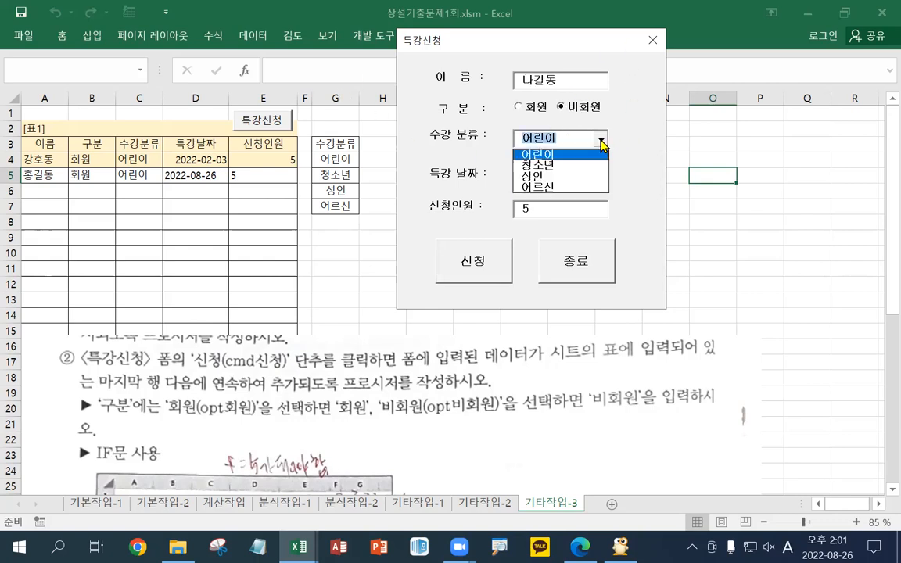
pyautogui.click(574, 183)
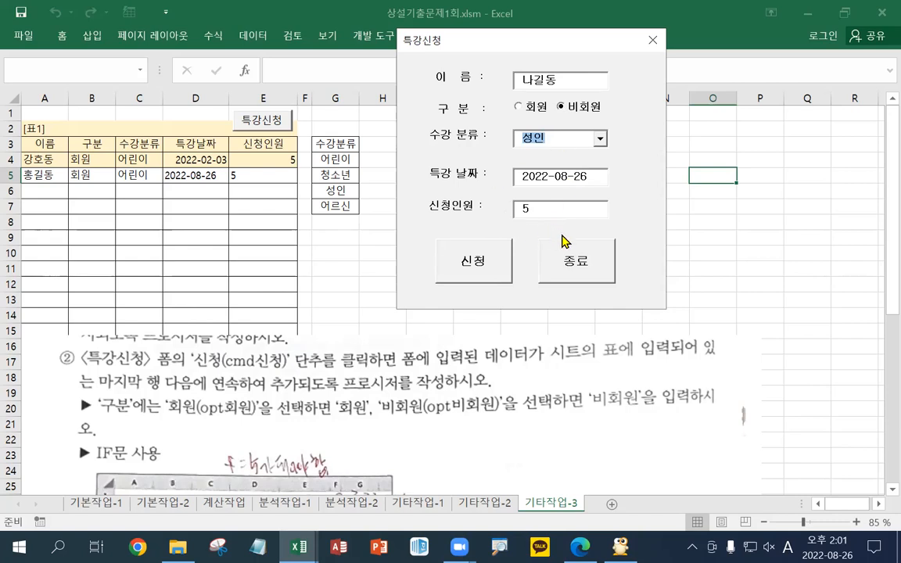
pyautogui.click(549, 209)
pyautogui.write('0')
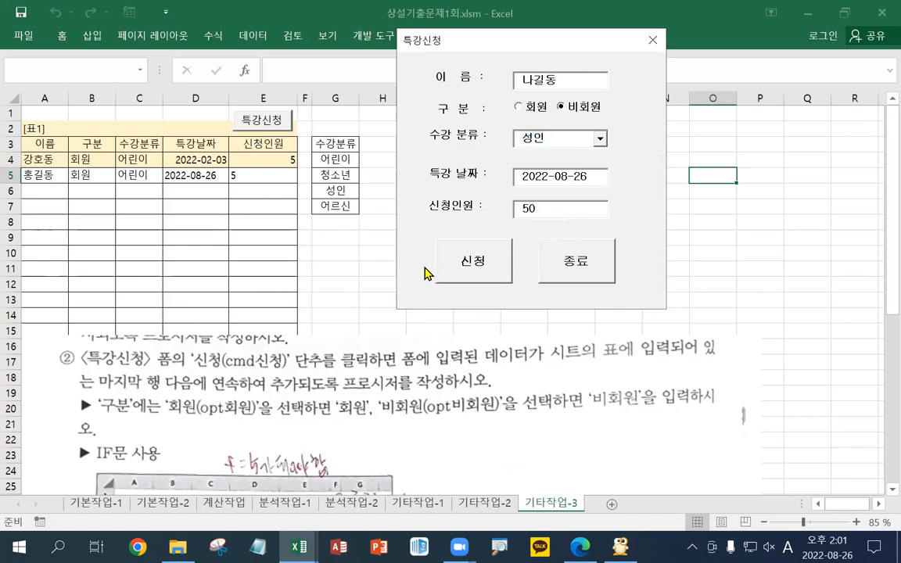
pyautogui.click(442, 275)
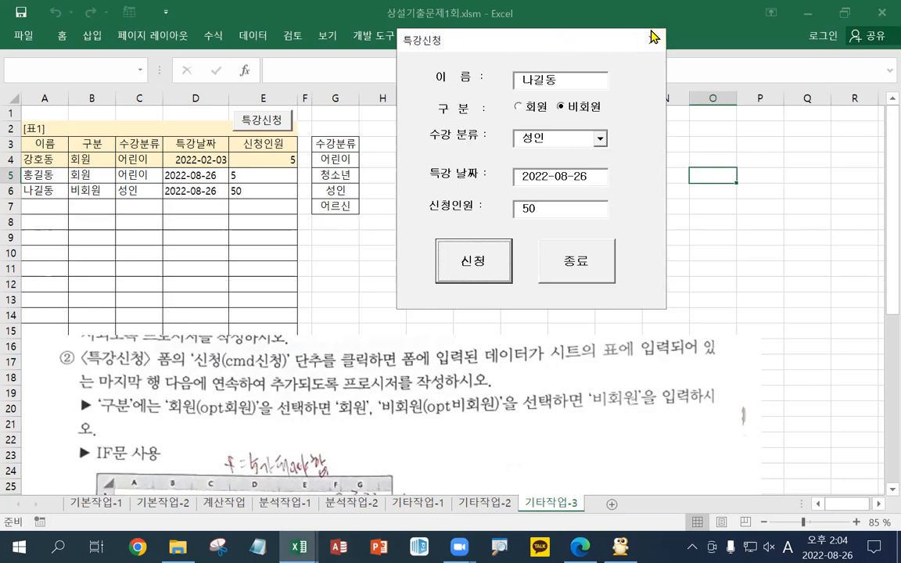
# Step: Run the 종료 command of the 특강신청 form
pyautogui.click(577, 260)
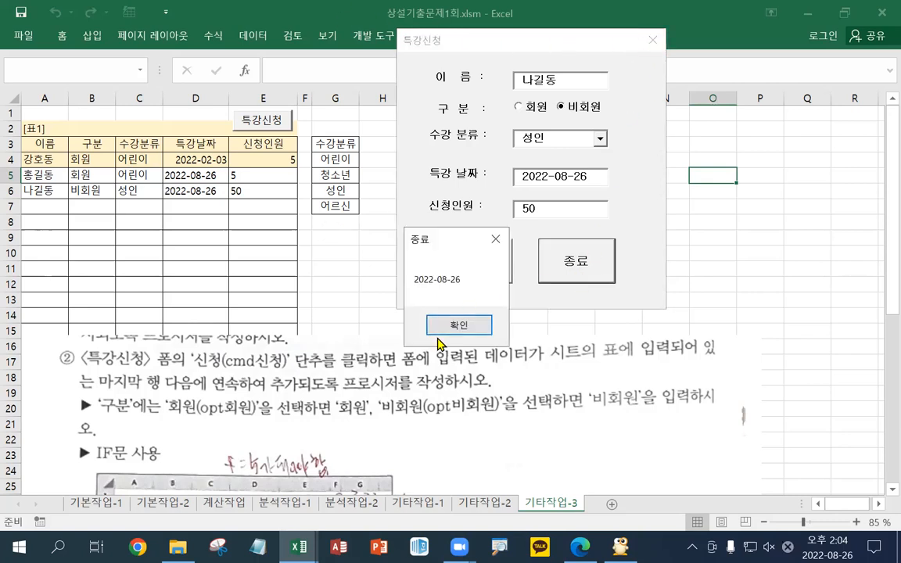